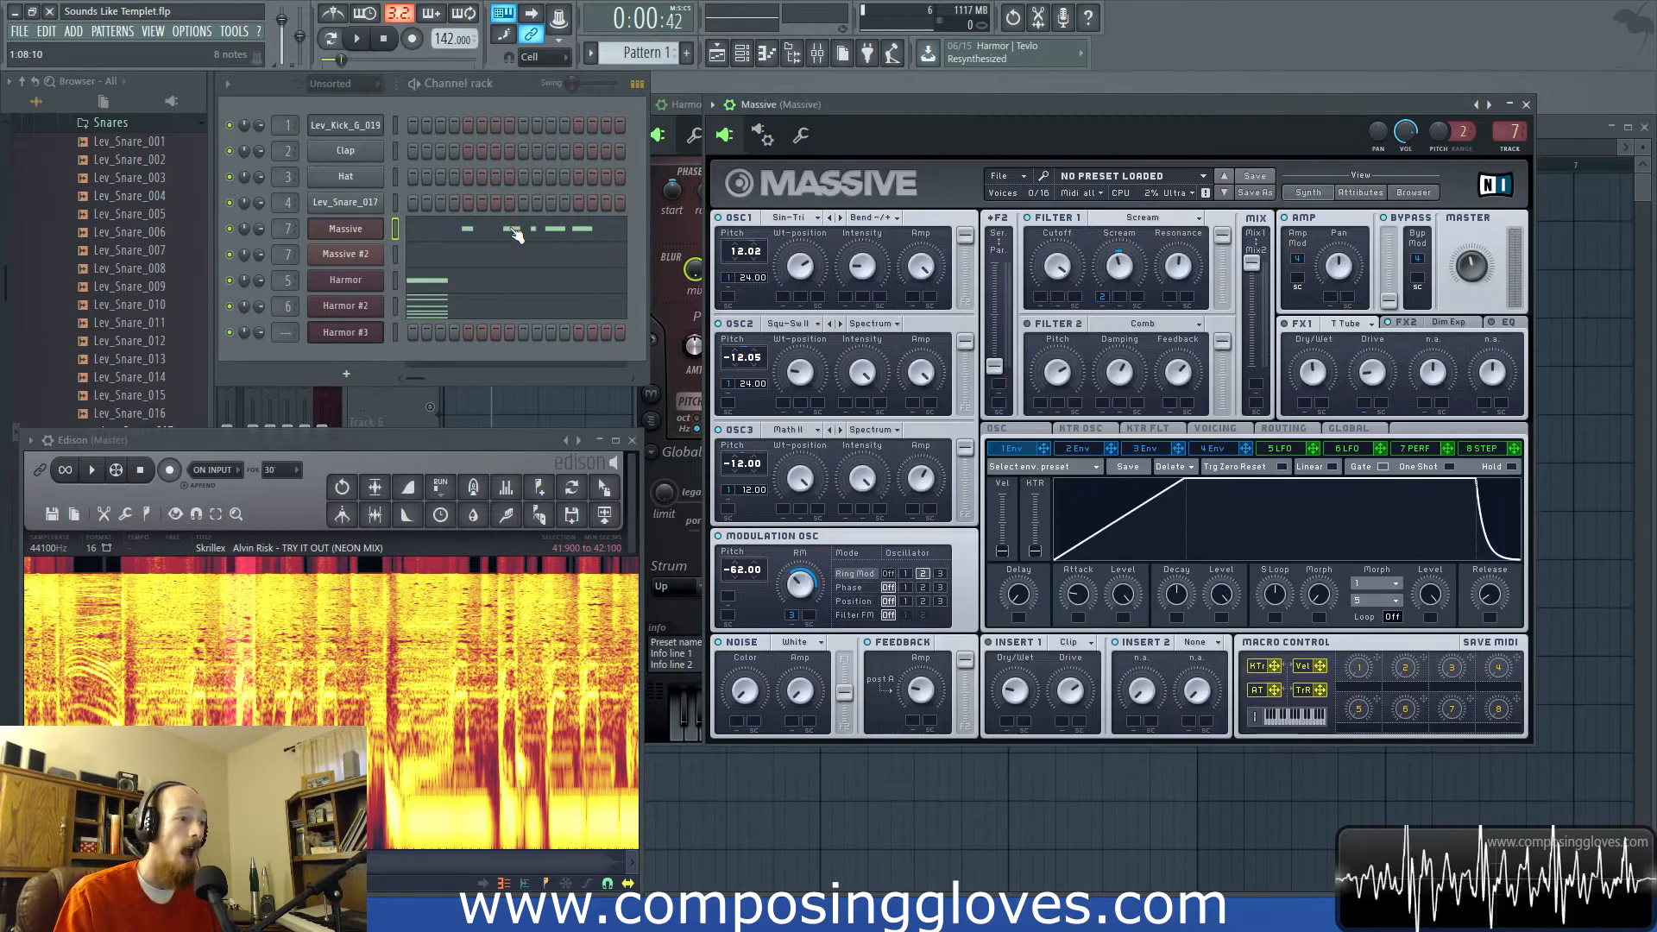
- Open the Massive channel's notes in the piano roll, and switch to the Harmor channel's notes
{"action": "left_click", "coordinate": [514, 230]}
{"action": "scroll", "coordinate": [992, 343], "scroll_direction": "down", "scroll_amount": 4}
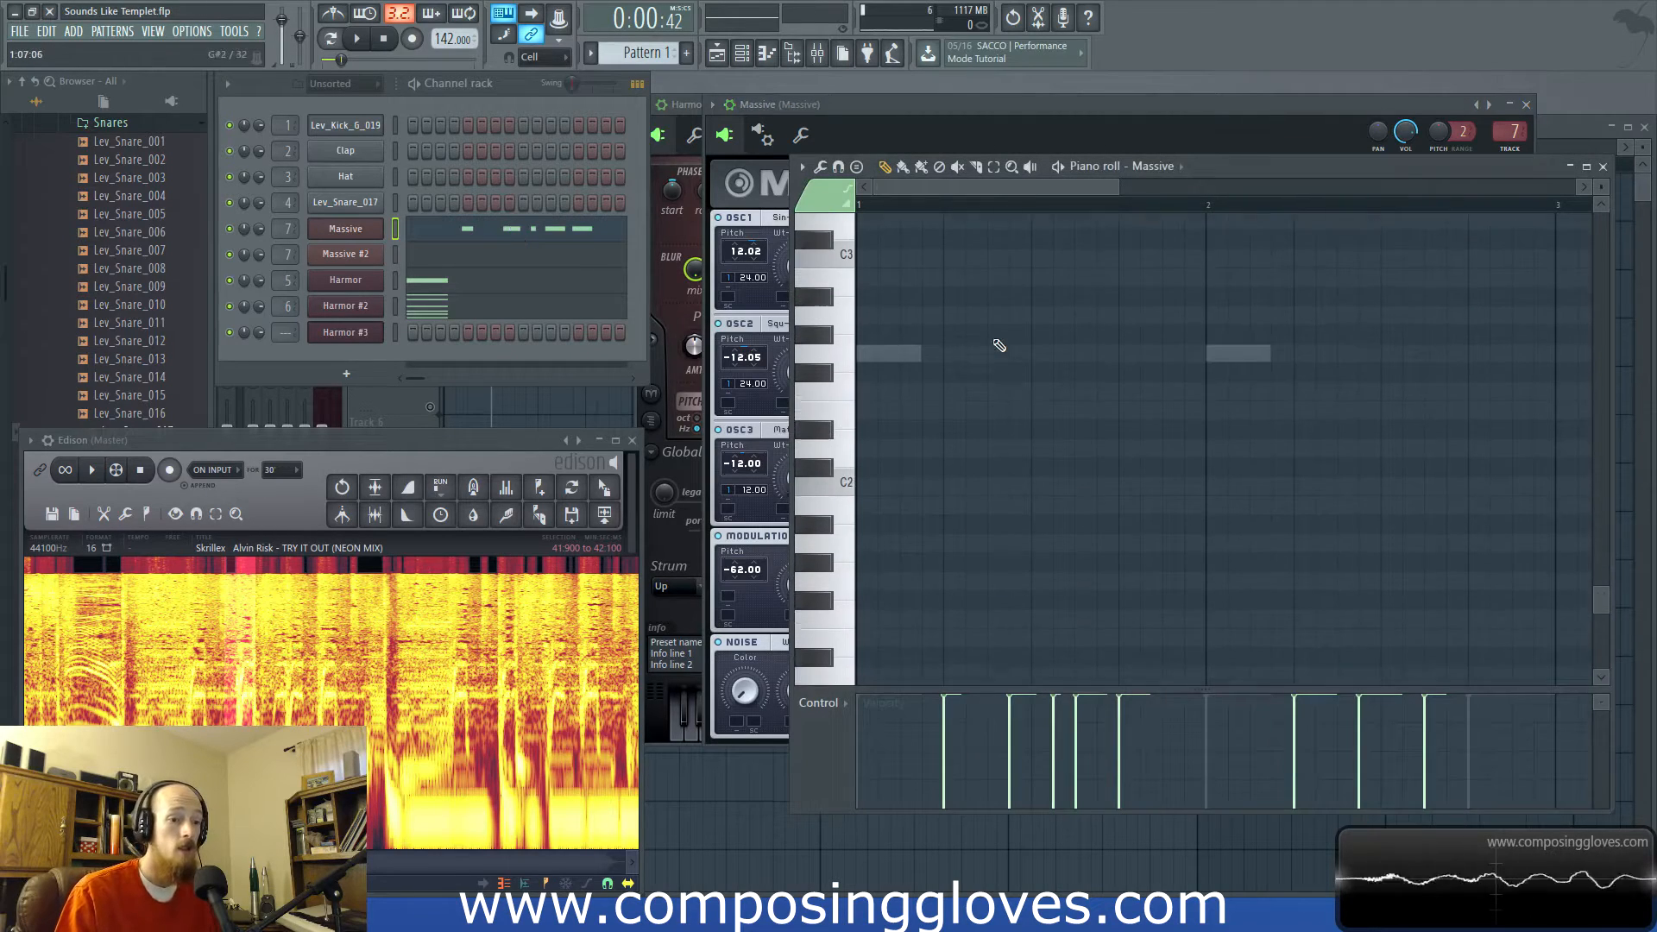
{"action": "right_click", "coordinate": [883, 348]}
{"action": "key", "text": "ctrl+Down"}
{"action": "scroll", "coordinate": [1017, 384], "scroll_direction": "down", "scroll_amount": 2}
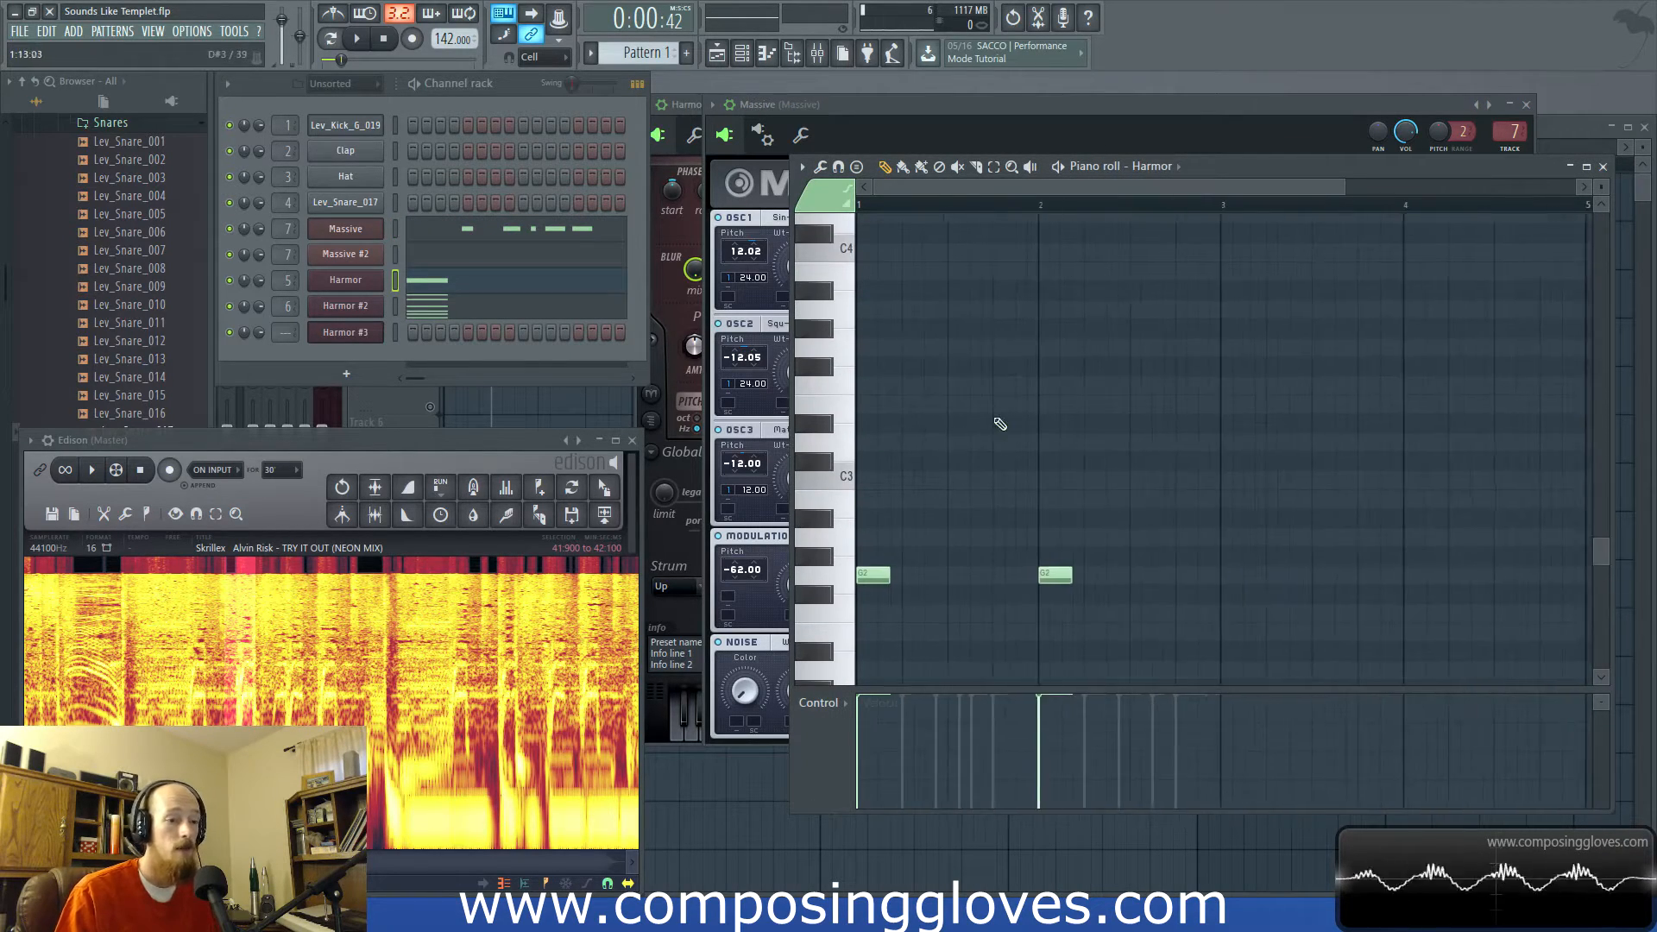
- Show the Harmor #2 channel's notes in the piano roll, and return to the Massive notes
{"action": "key", "text": "ctrl+Up"}
{"action": "scroll", "coordinate": [980, 434], "scroll_direction": "up", "scroll_amount": 10}
{"action": "right_click", "coordinate": [985, 405]}
{"action": "scroll", "coordinate": [924, 371], "scroll_direction": "up", "scroll_amount": 3}
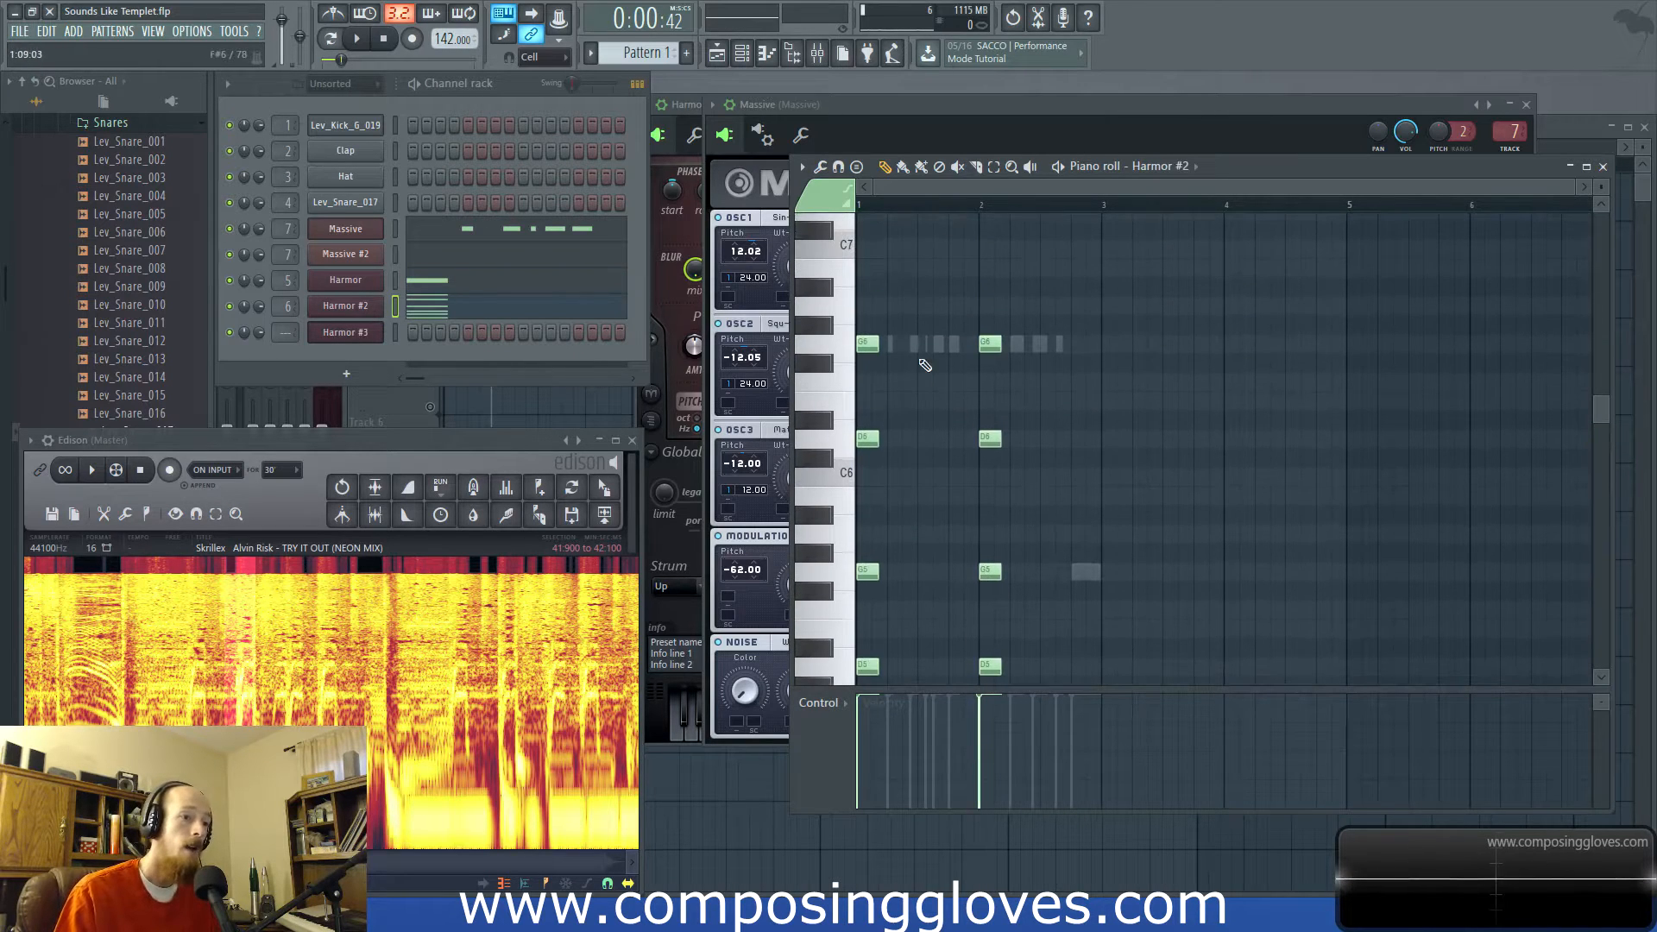
{"action": "right_click", "coordinate": [922, 347]}
{"action": "scroll", "coordinate": [898, 406], "scroll_direction": "up", "scroll_amount": 4}
{"action": "scroll", "coordinate": [1195, 482], "scroll_direction": "up", "scroll_amount": 1}
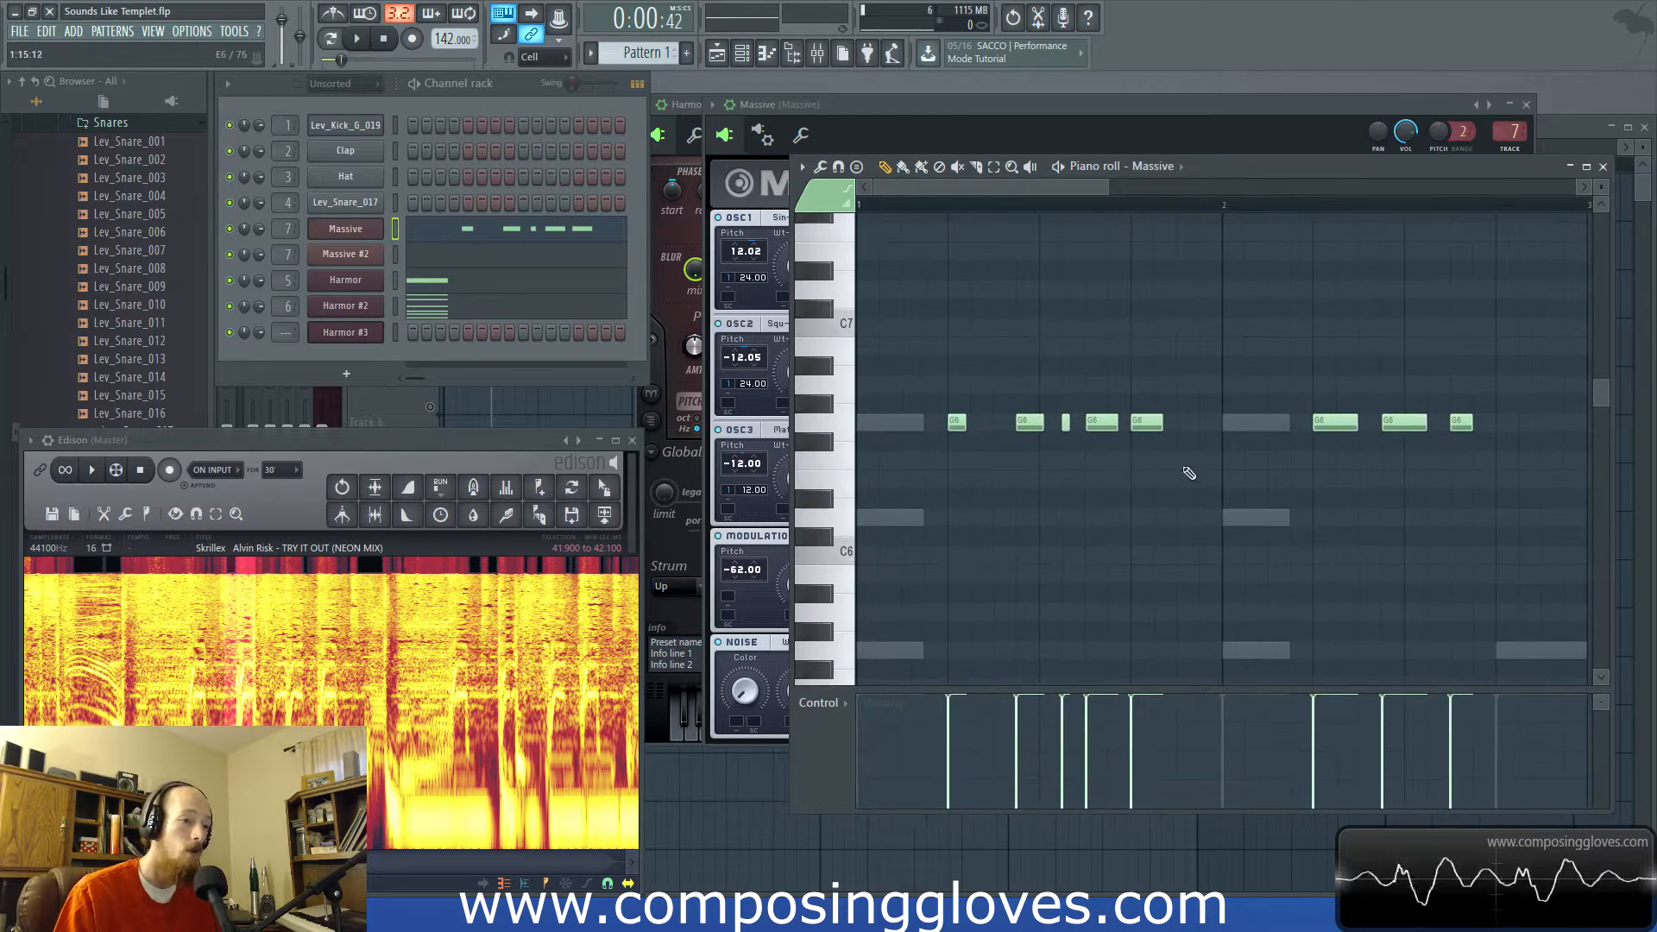
- Make a time selection over the first two bars of the Massive piano roll
{"action": "scroll", "coordinate": [1062, 302], "scroll_direction": "down", "scroll_amount": 2}
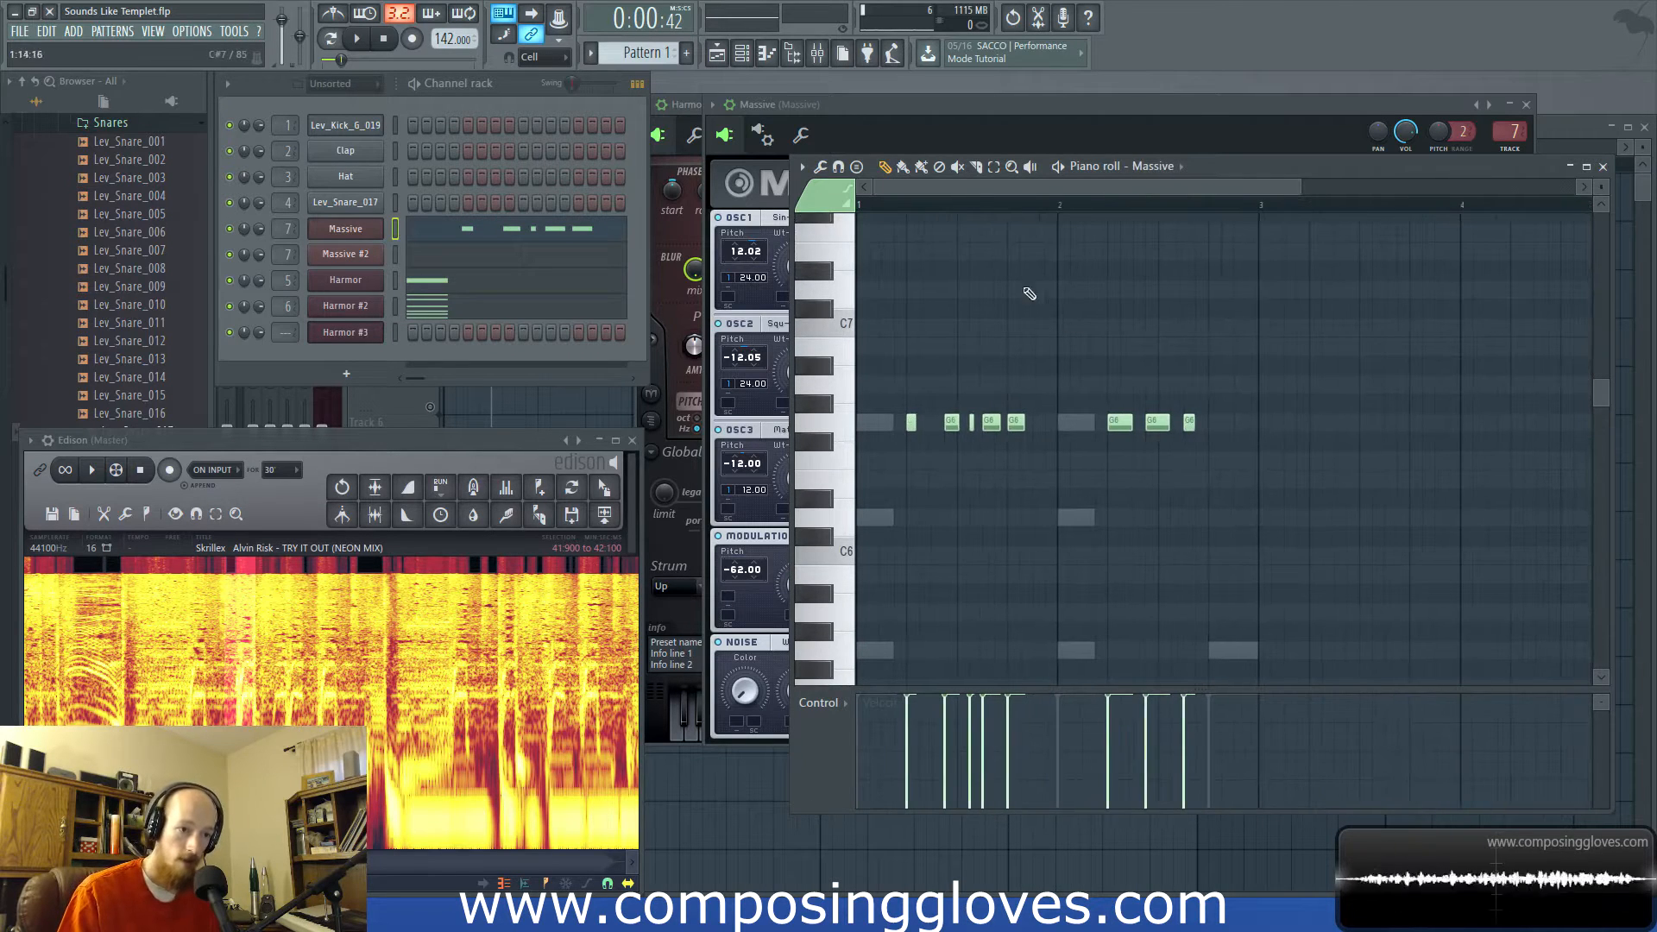
{"action": "left_click_drag", "start_coordinate": [1264, 218], "coordinate": [856, 207]}
{"action": "scroll", "coordinate": [954, 396], "scroll_direction": "up", "scroll_amount": 3}
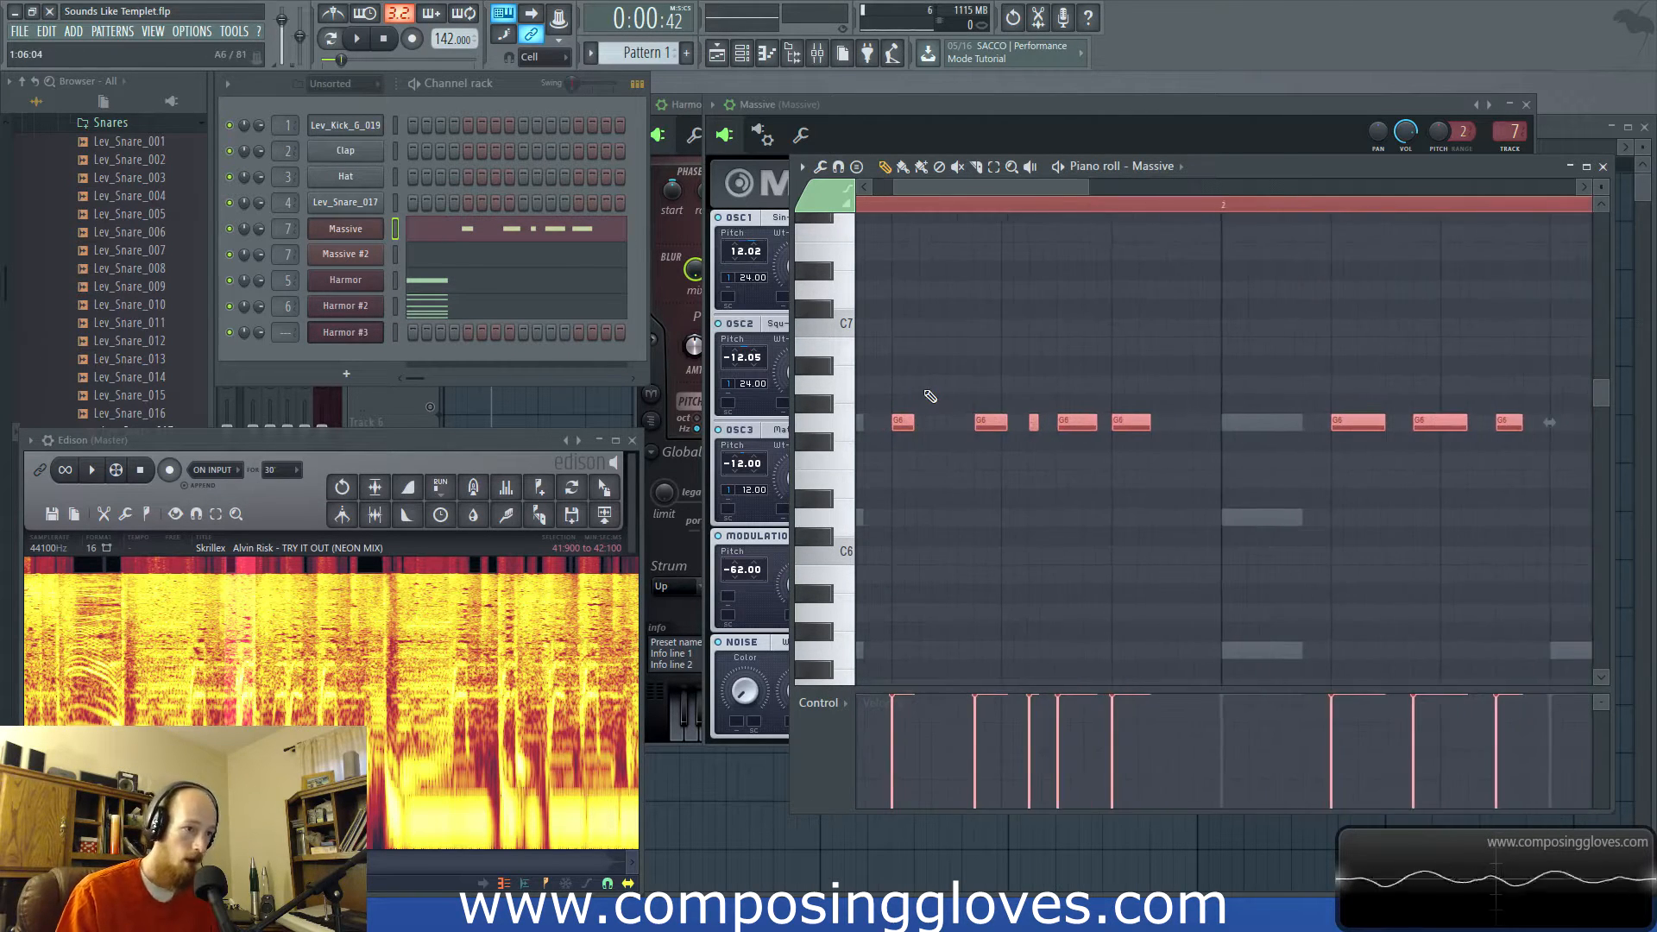
{"action": "scroll", "coordinate": [1191, 380], "scroll_direction": "down", "scroll_amount": 2}
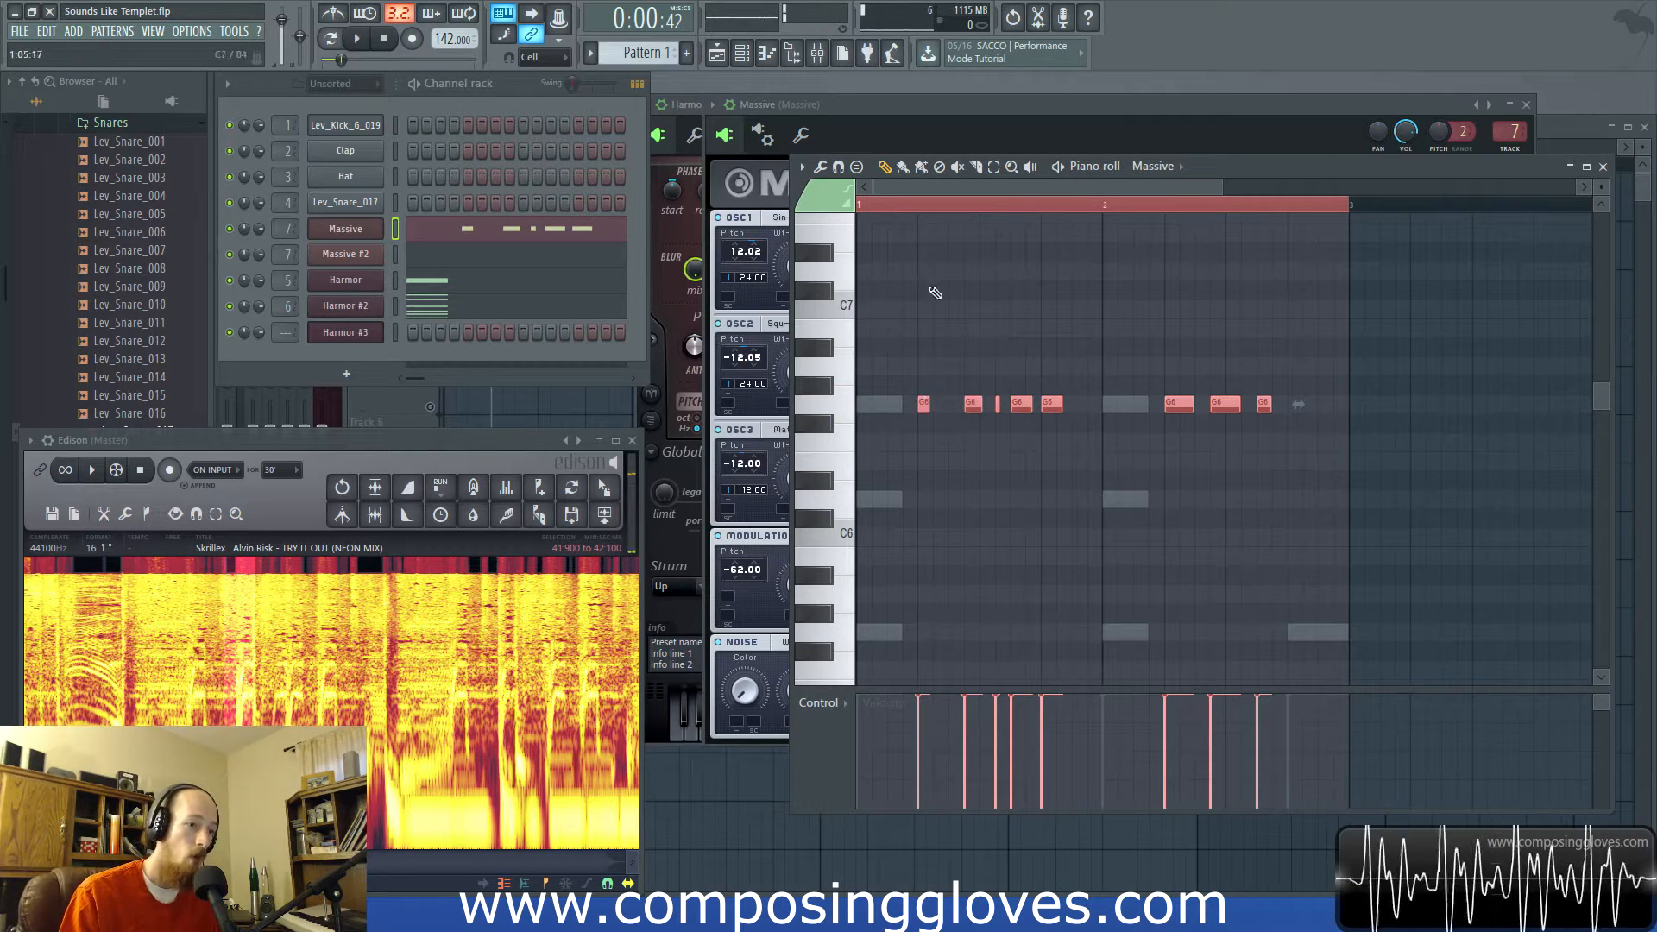
- Examine the spacing and lengths of the Massive notes across the two selected bars
{"action": "scroll", "coordinate": [923, 403], "scroll_direction": "up", "scroll_amount": 5}
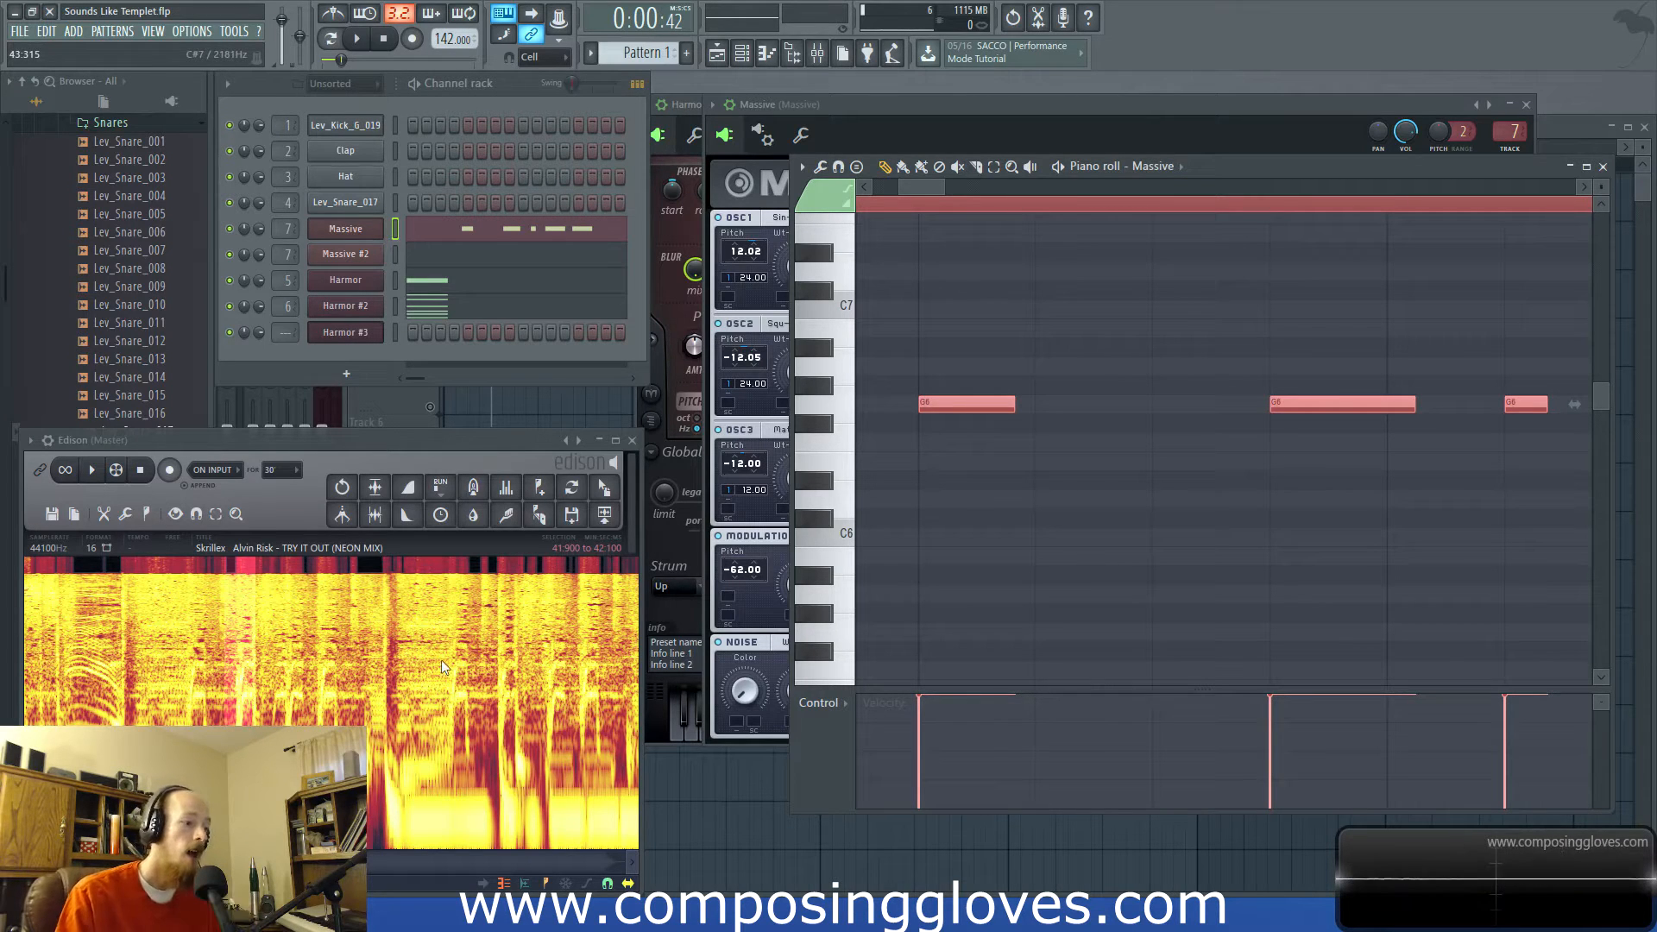
{"action": "left_click_drag", "start_coordinate": [925, 187], "coordinate": [893, 188]}
{"action": "scroll", "coordinate": [1208, 363], "scroll_direction": "down", "scroll_amount": 3}
{"action": "scroll", "coordinate": [1233, 367], "scroll_direction": "down", "scroll_amount": 3}
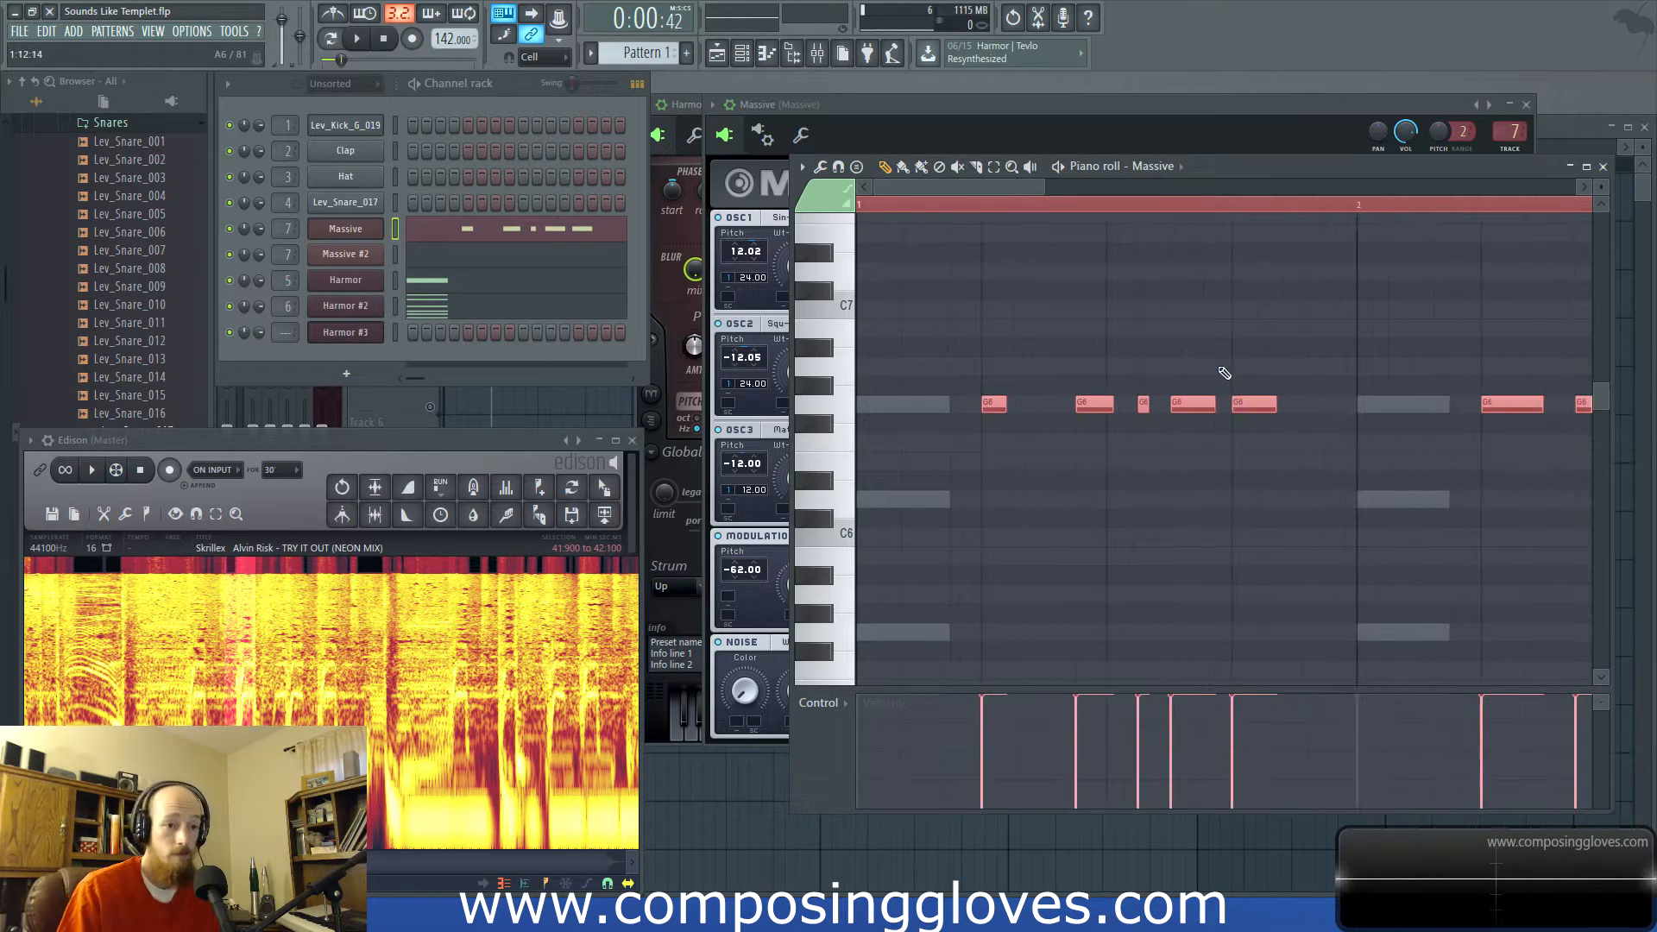
{"action": "left_click_drag", "start_coordinate": [1013, 369], "coordinate": [992, 380]}
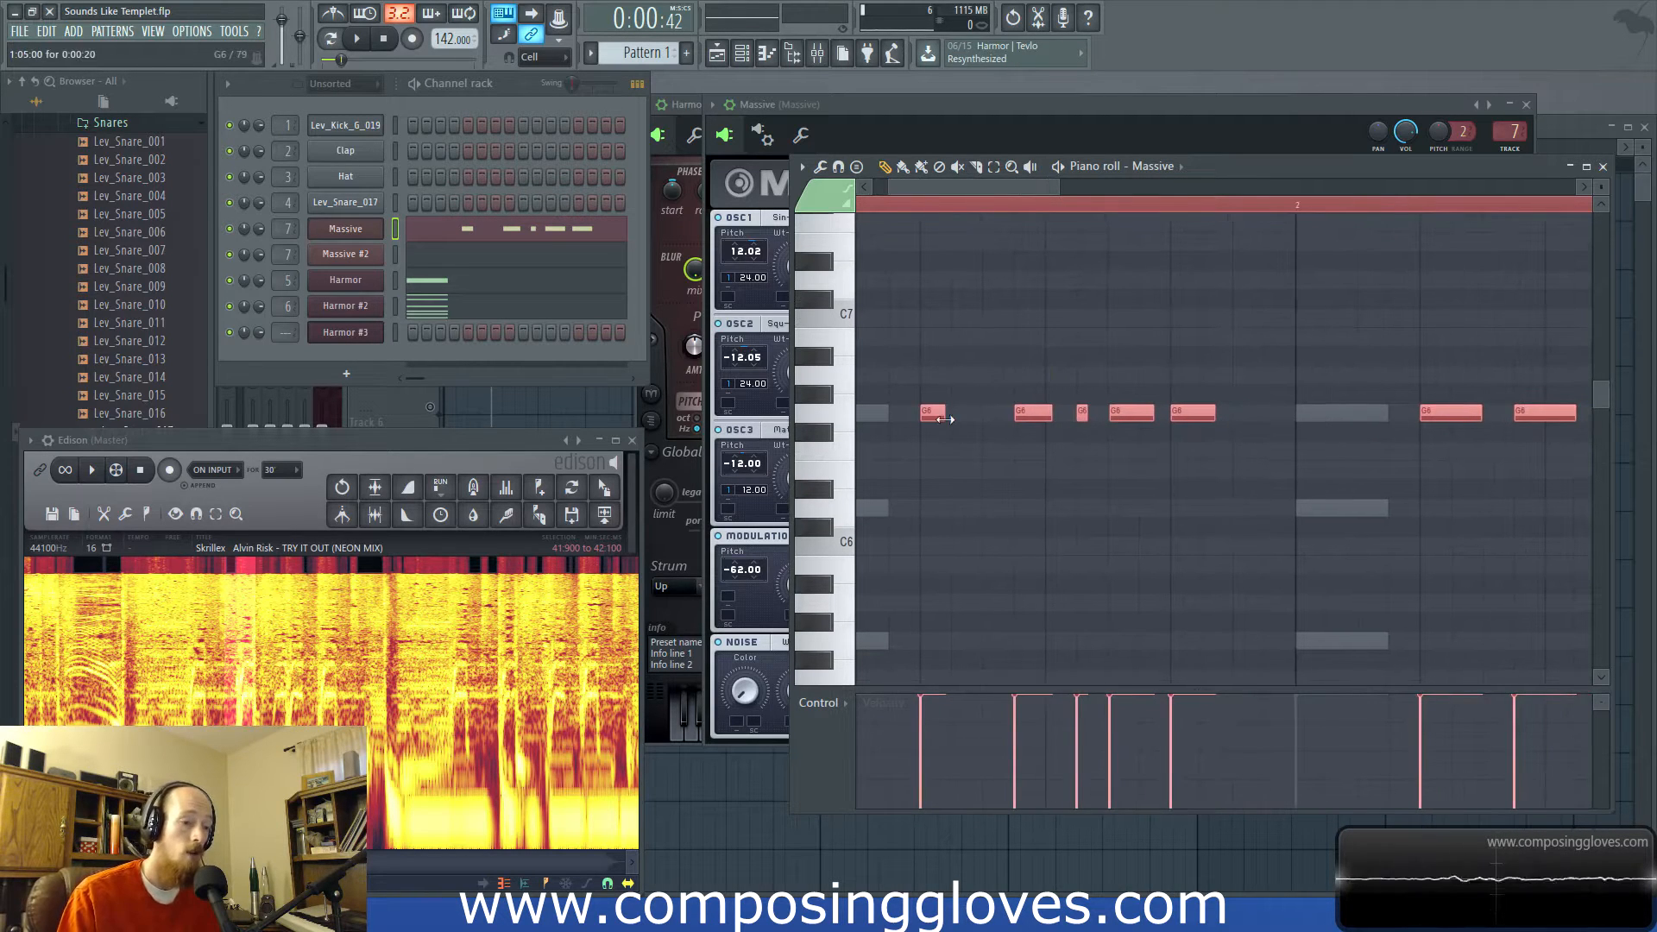
{"action": "scroll", "coordinate": [949, 371], "scroll_direction": "up", "scroll_amount": 2}
{"action": "scroll", "coordinate": [944, 319], "scroll_direction": "down", "scroll_amount": 2}
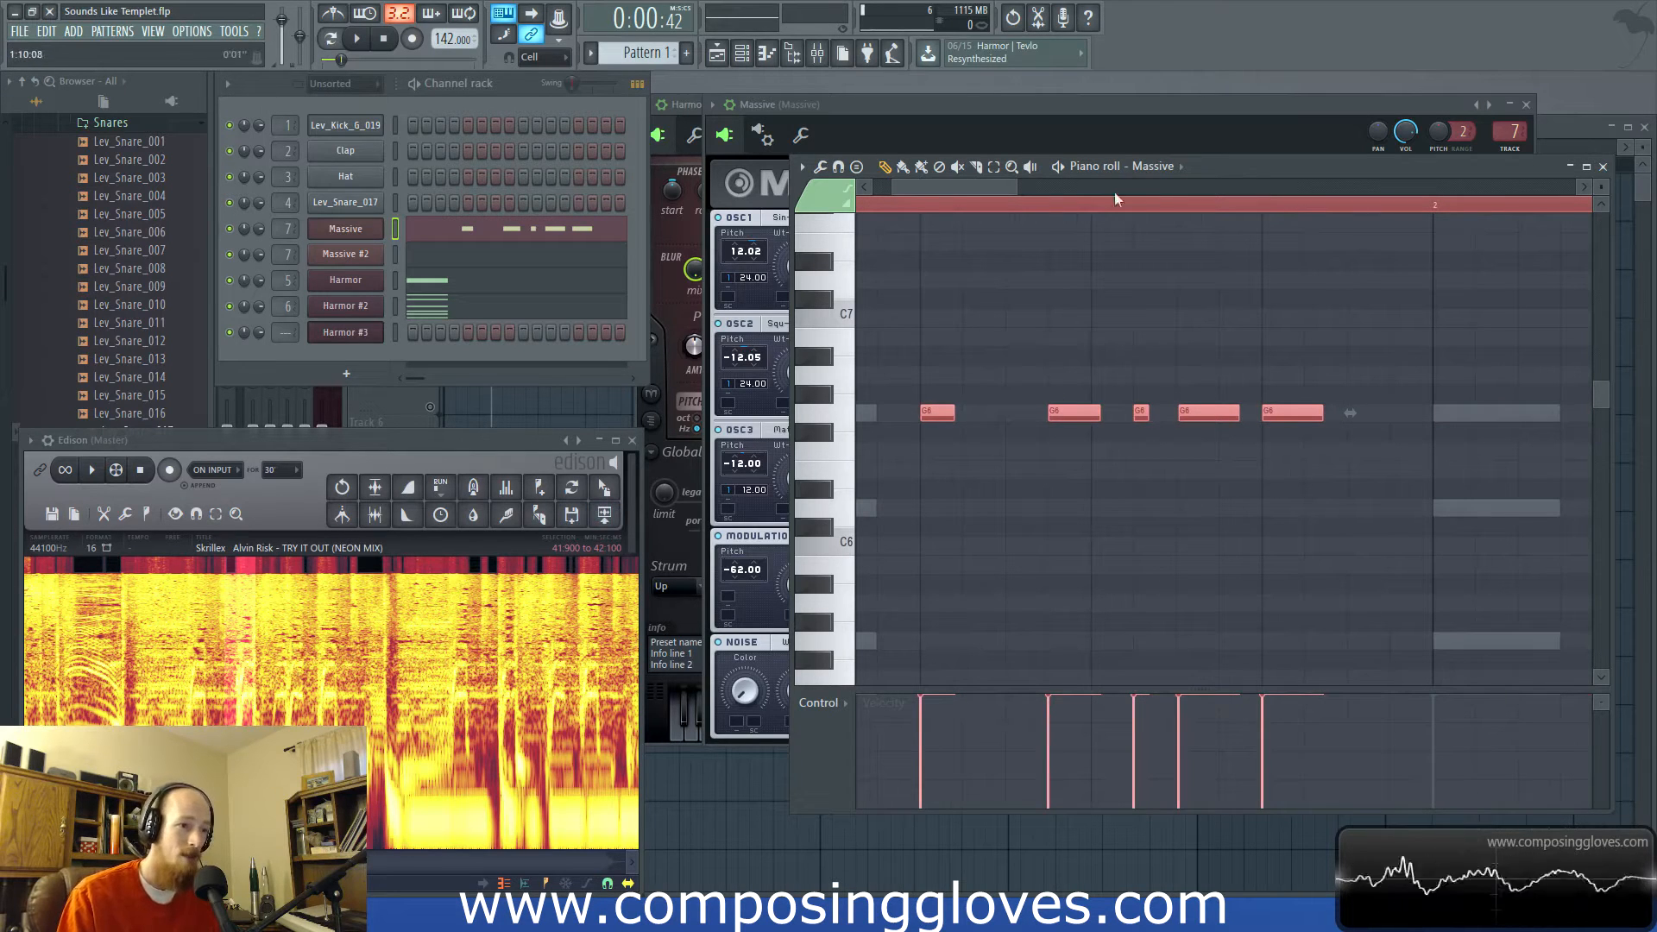
{"action": "scroll", "coordinate": [1001, 191], "scroll_direction": "down", "scroll_amount": 2}
{"action": "scroll", "coordinate": [990, 277], "scroll_direction": "down", "scroll_amount": 3}
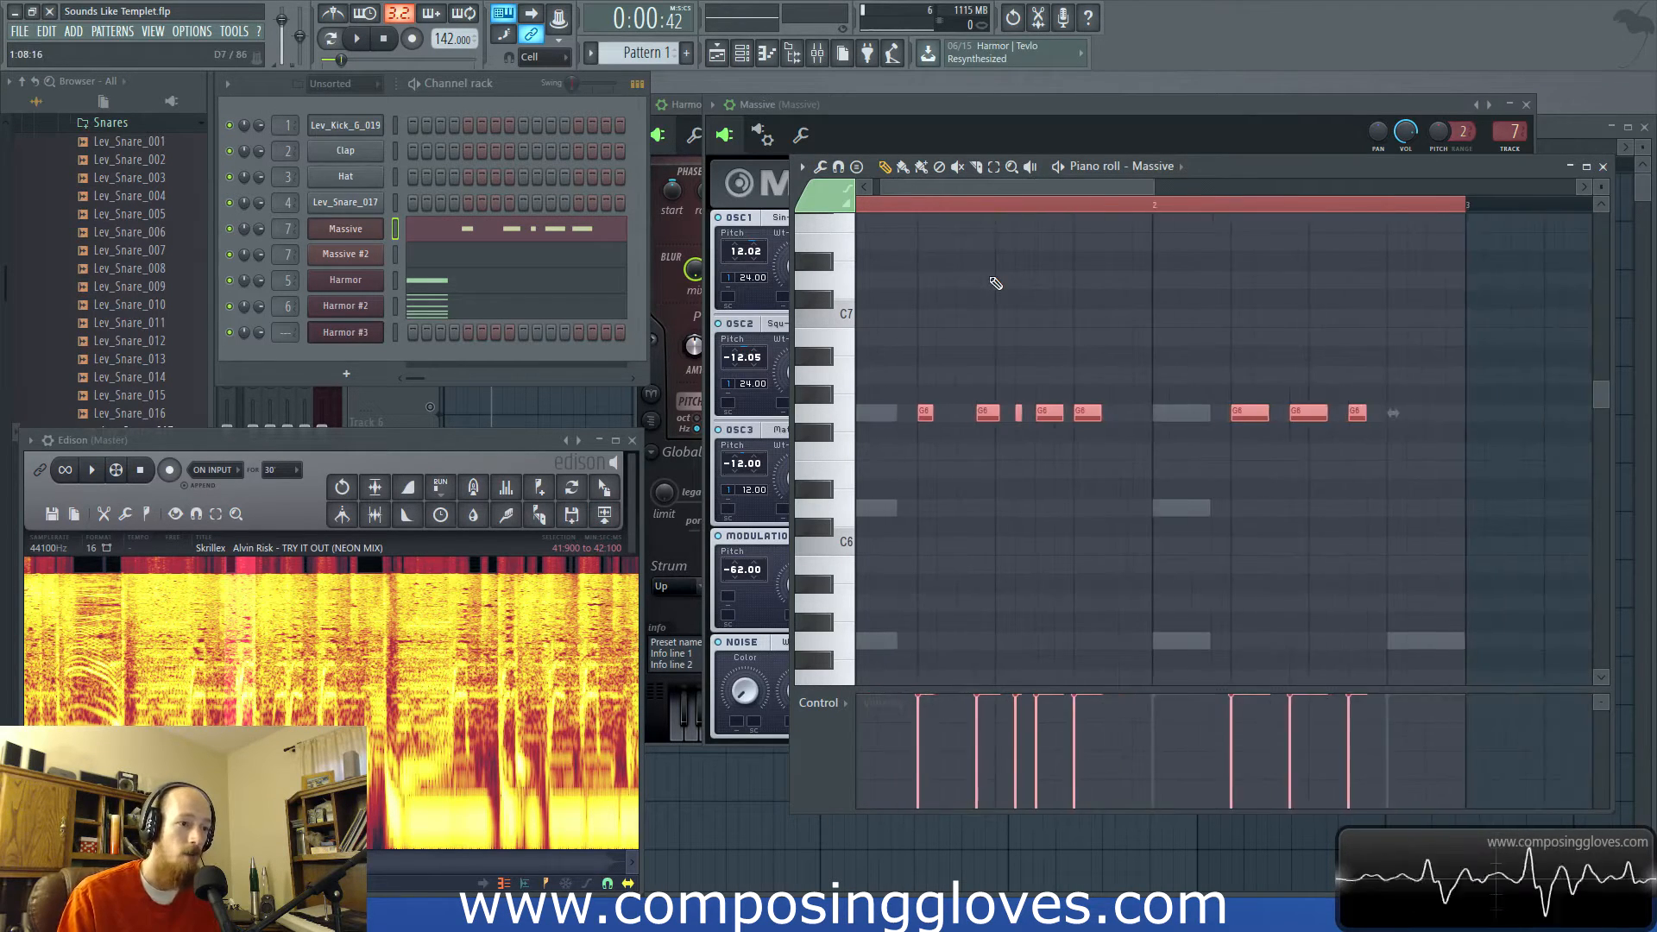
{"action": "scroll", "coordinate": [996, 333], "scroll_direction": "down", "scroll_amount": 2}
{"action": "scroll", "coordinate": [1046, 326], "scroll_direction": "left", "scroll_amount": 2}
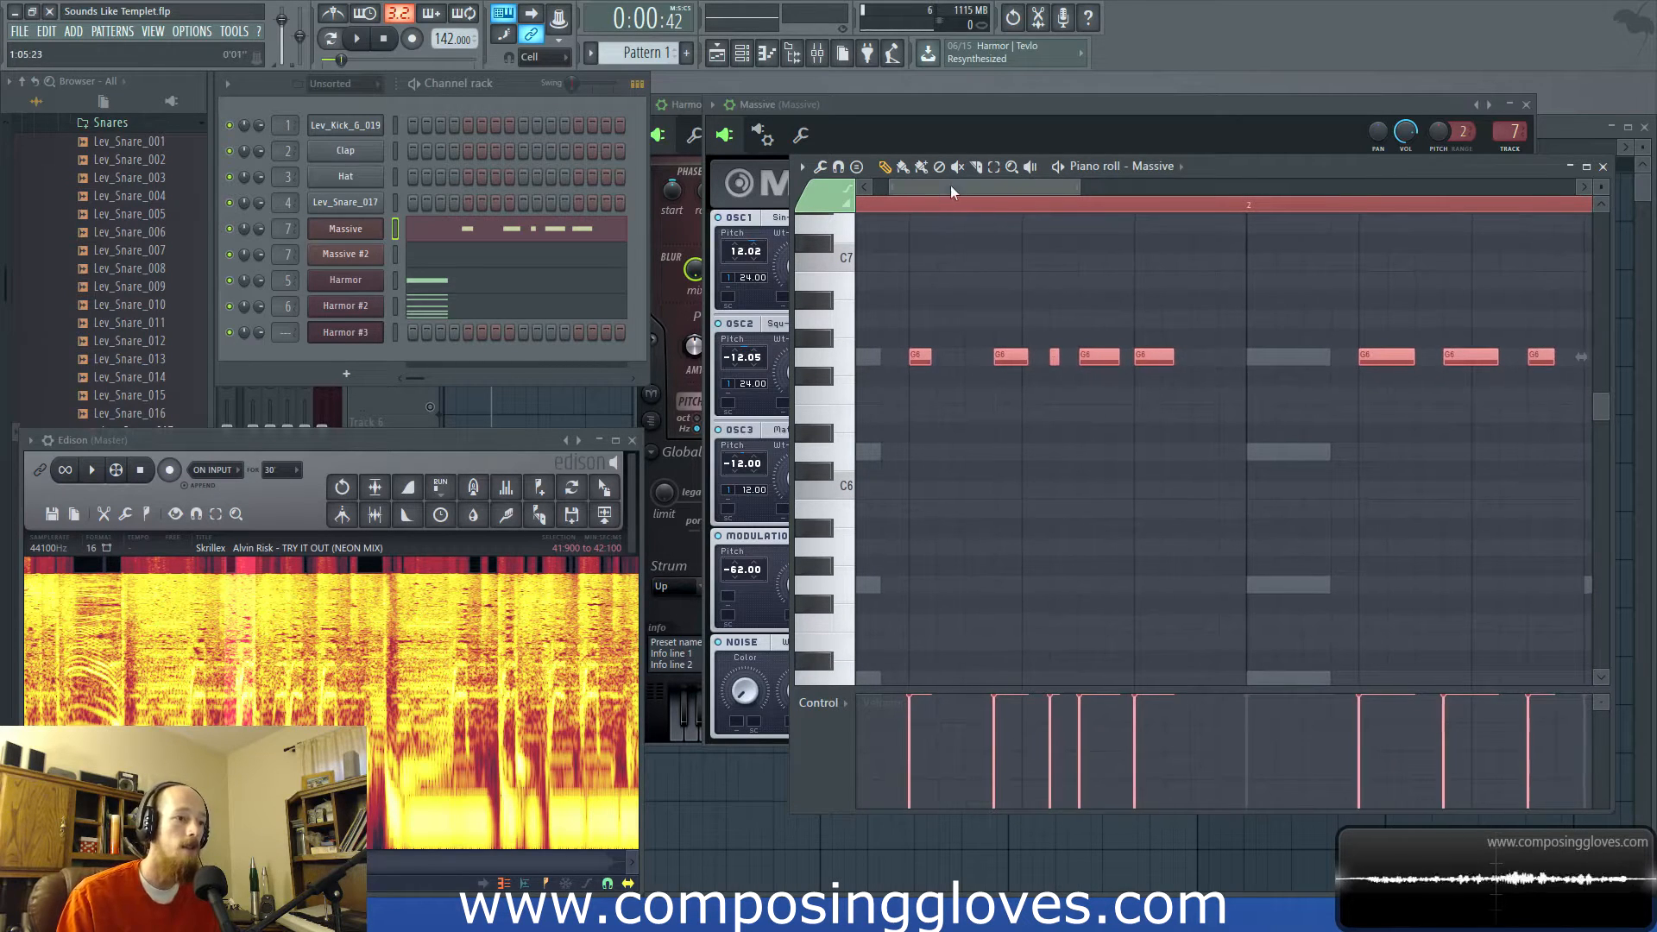
{"action": "scroll", "coordinate": [1021, 244], "scroll_direction": "down", "scroll_amount": 3}
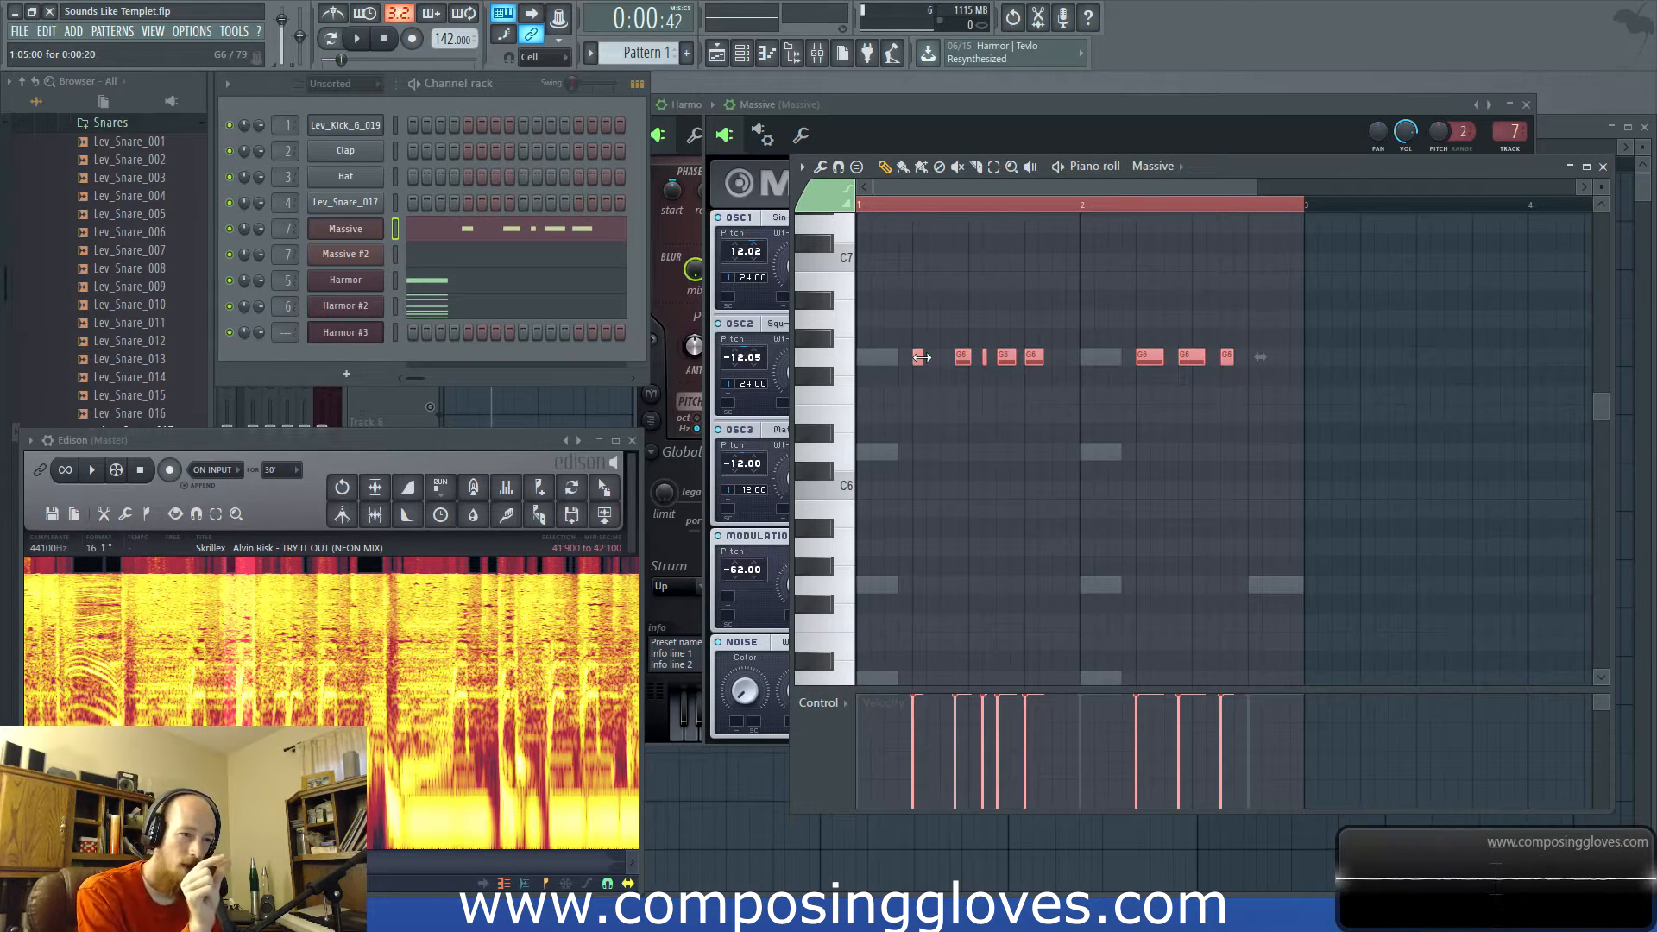
{"action": "scroll", "coordinate": [921, 356], "scroll_direction": "up", "scroll_amount": 4}
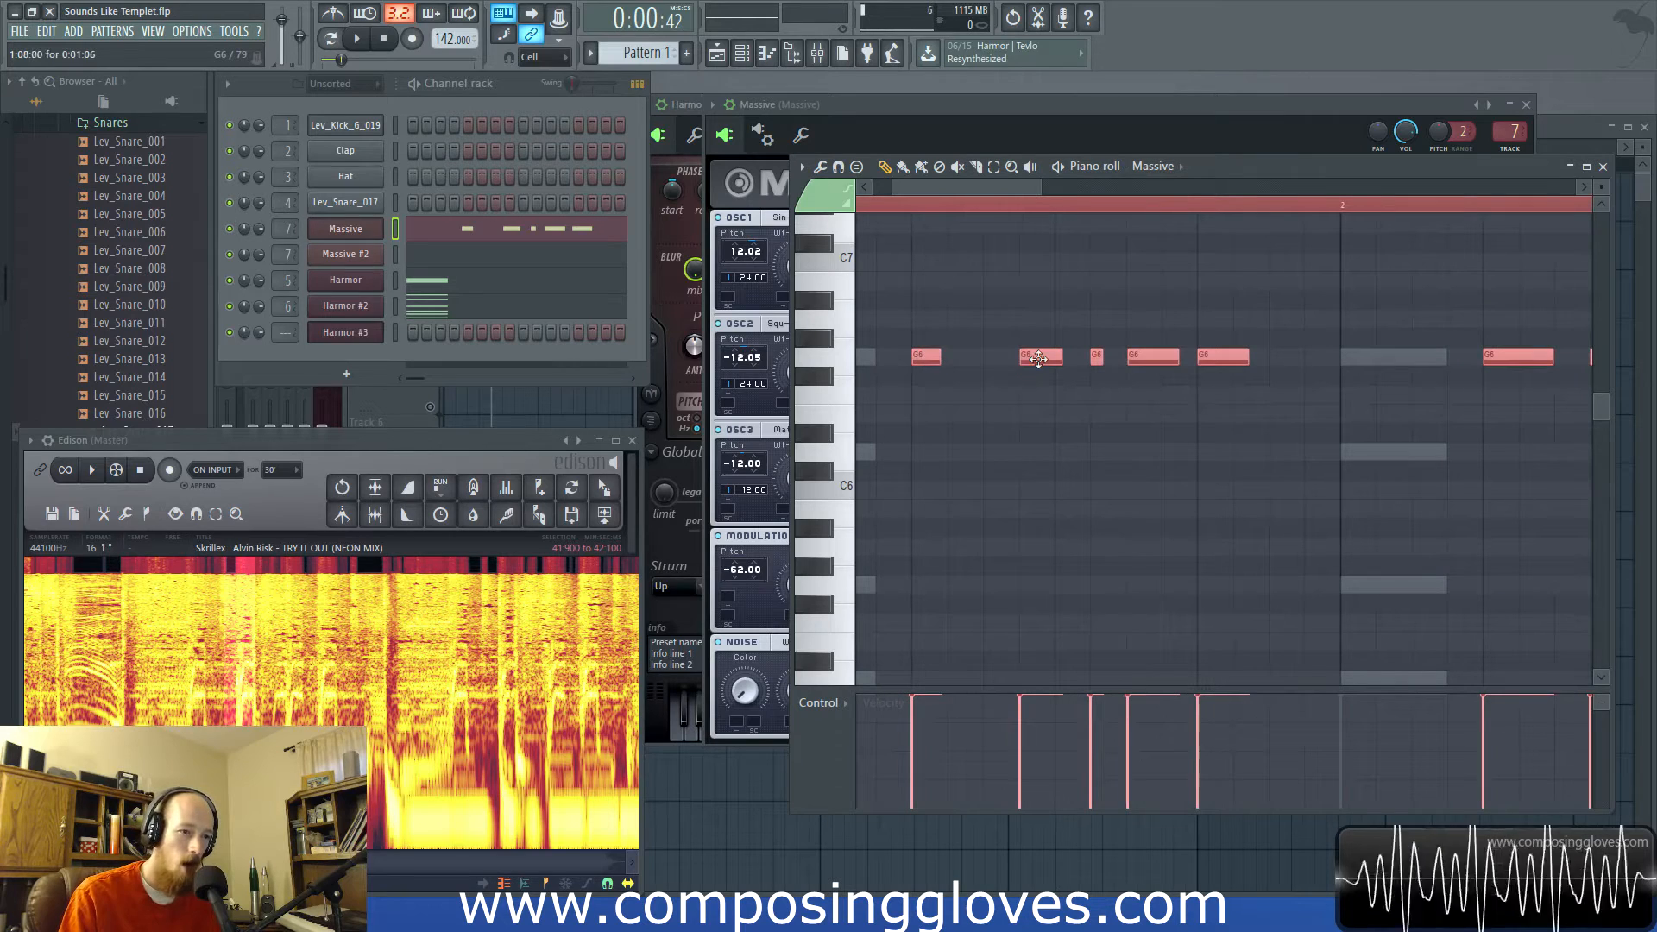
- Switch the piano roll to Massive #2 and set the playback position at the start of its note in bar 2
{"action": "left_click_drag", "start_coordinate": [1350, 359], "coordinate": [1230, 402]}
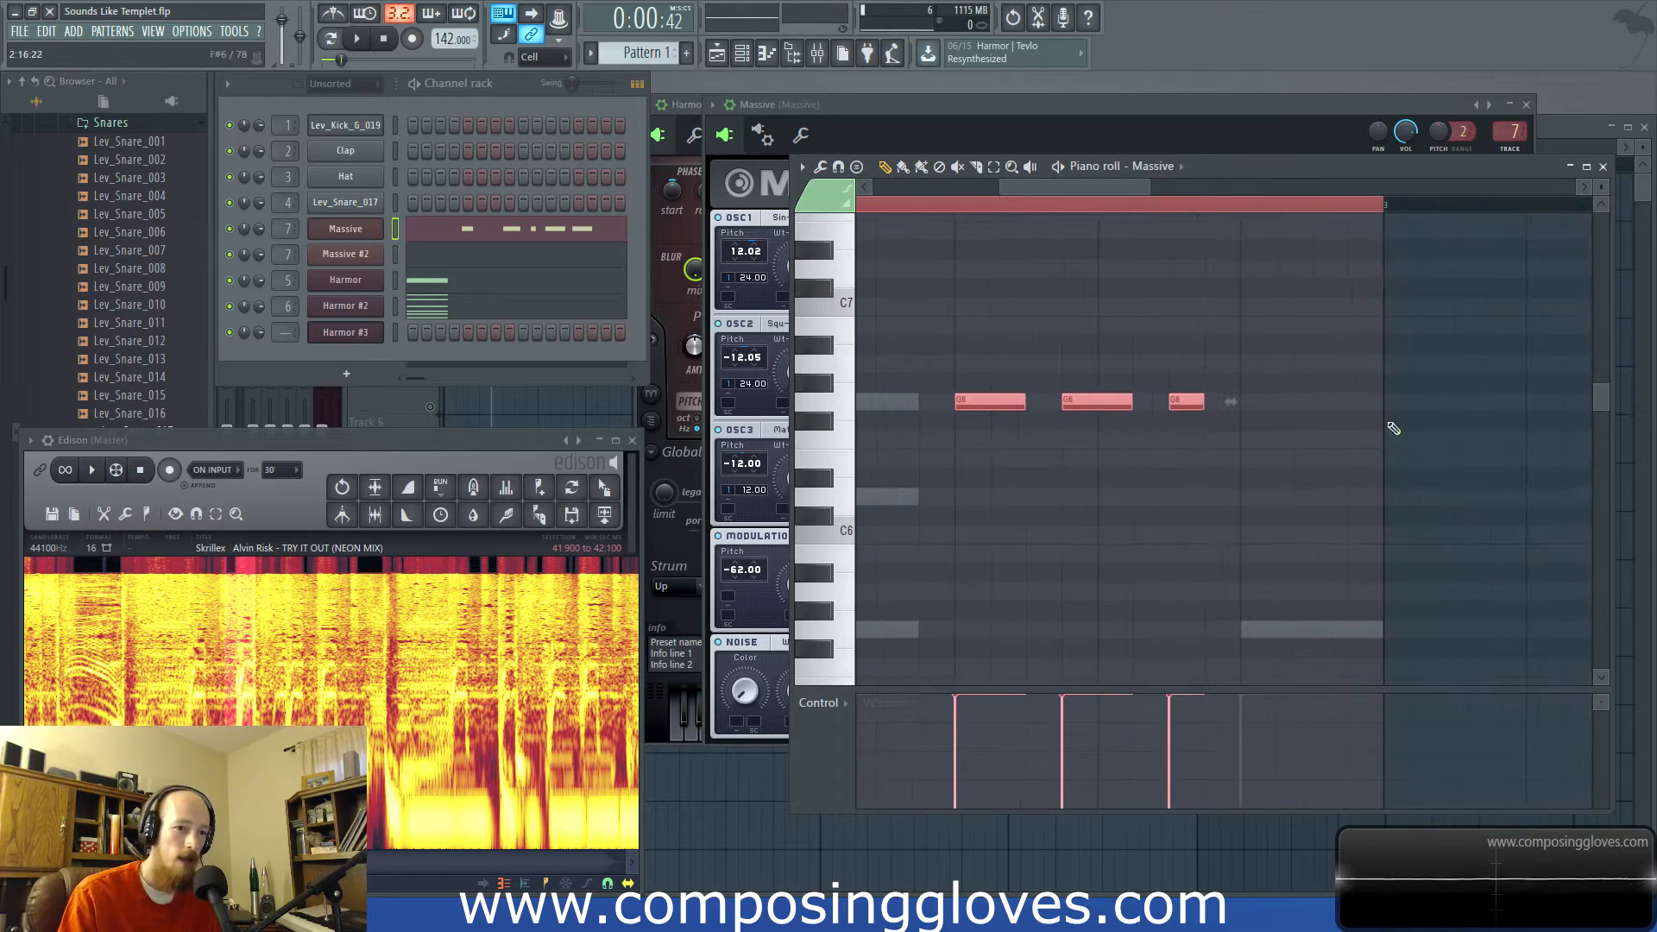
{"action": "scroll", "coordinate": [1258, 616], "scroll_direction": "down", "scroll_amount": 2}
{"action": "right_click", "coordinate": [1277, 519]}
{"action": "right_click", "coordinate": [1277, 519]}
{"action": "left_click", "coordinate": [1246, 208]}
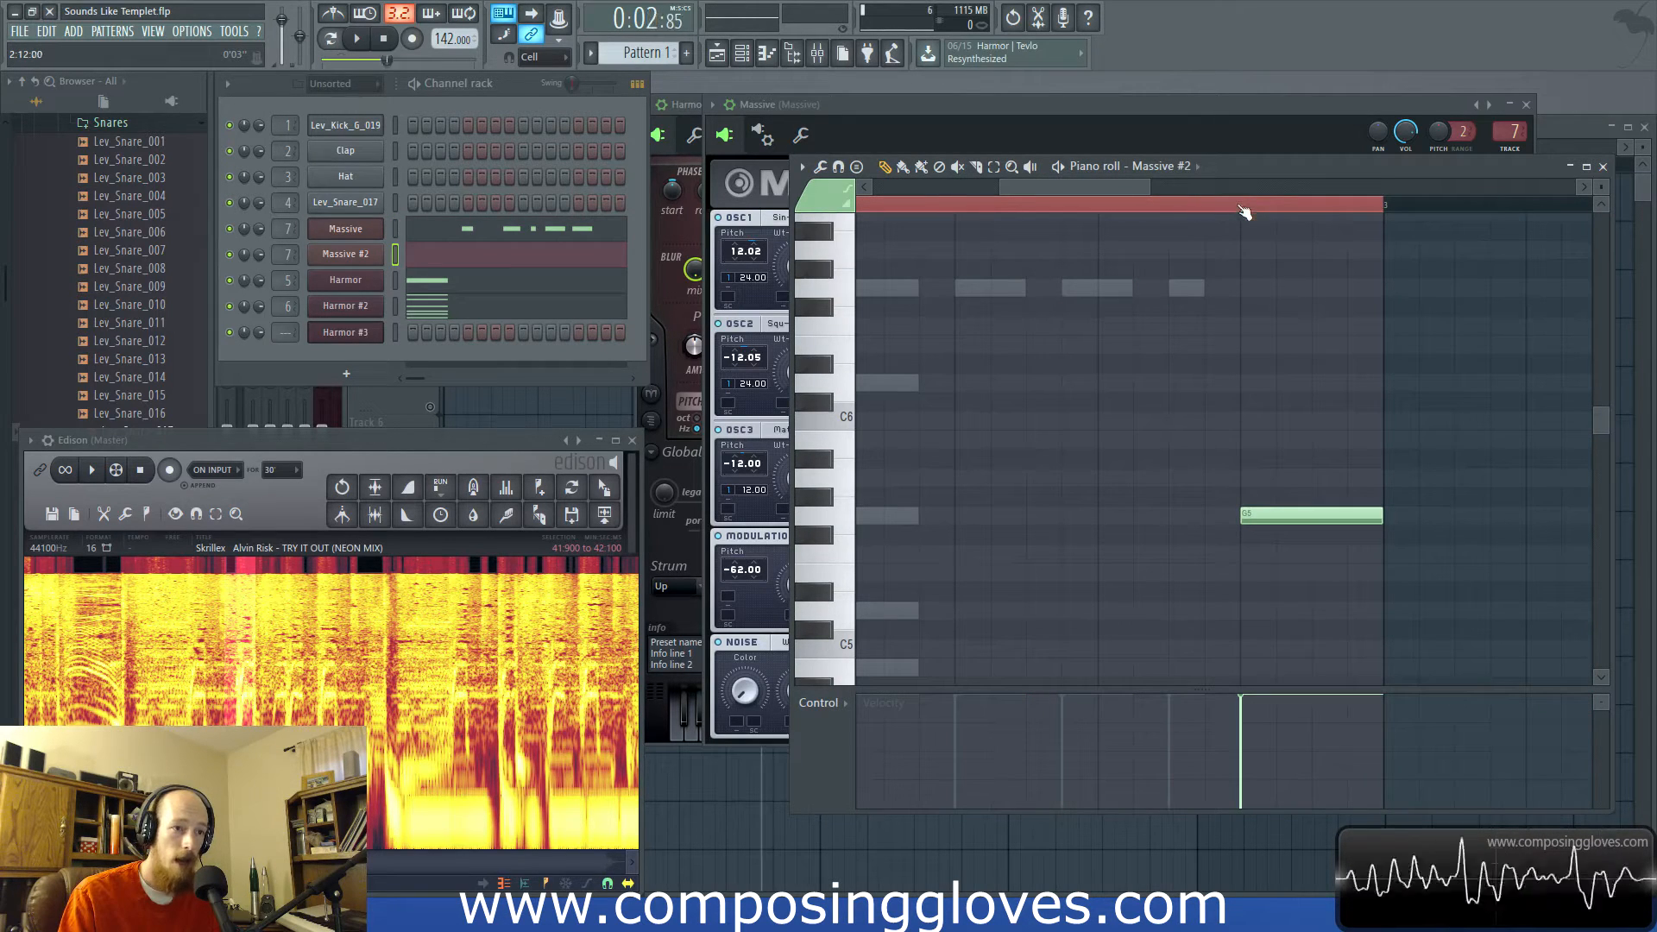
{"action": "scroll", "coordinate": [1243, 518], "scroll_direction": "down", "scroll_amount": 3}
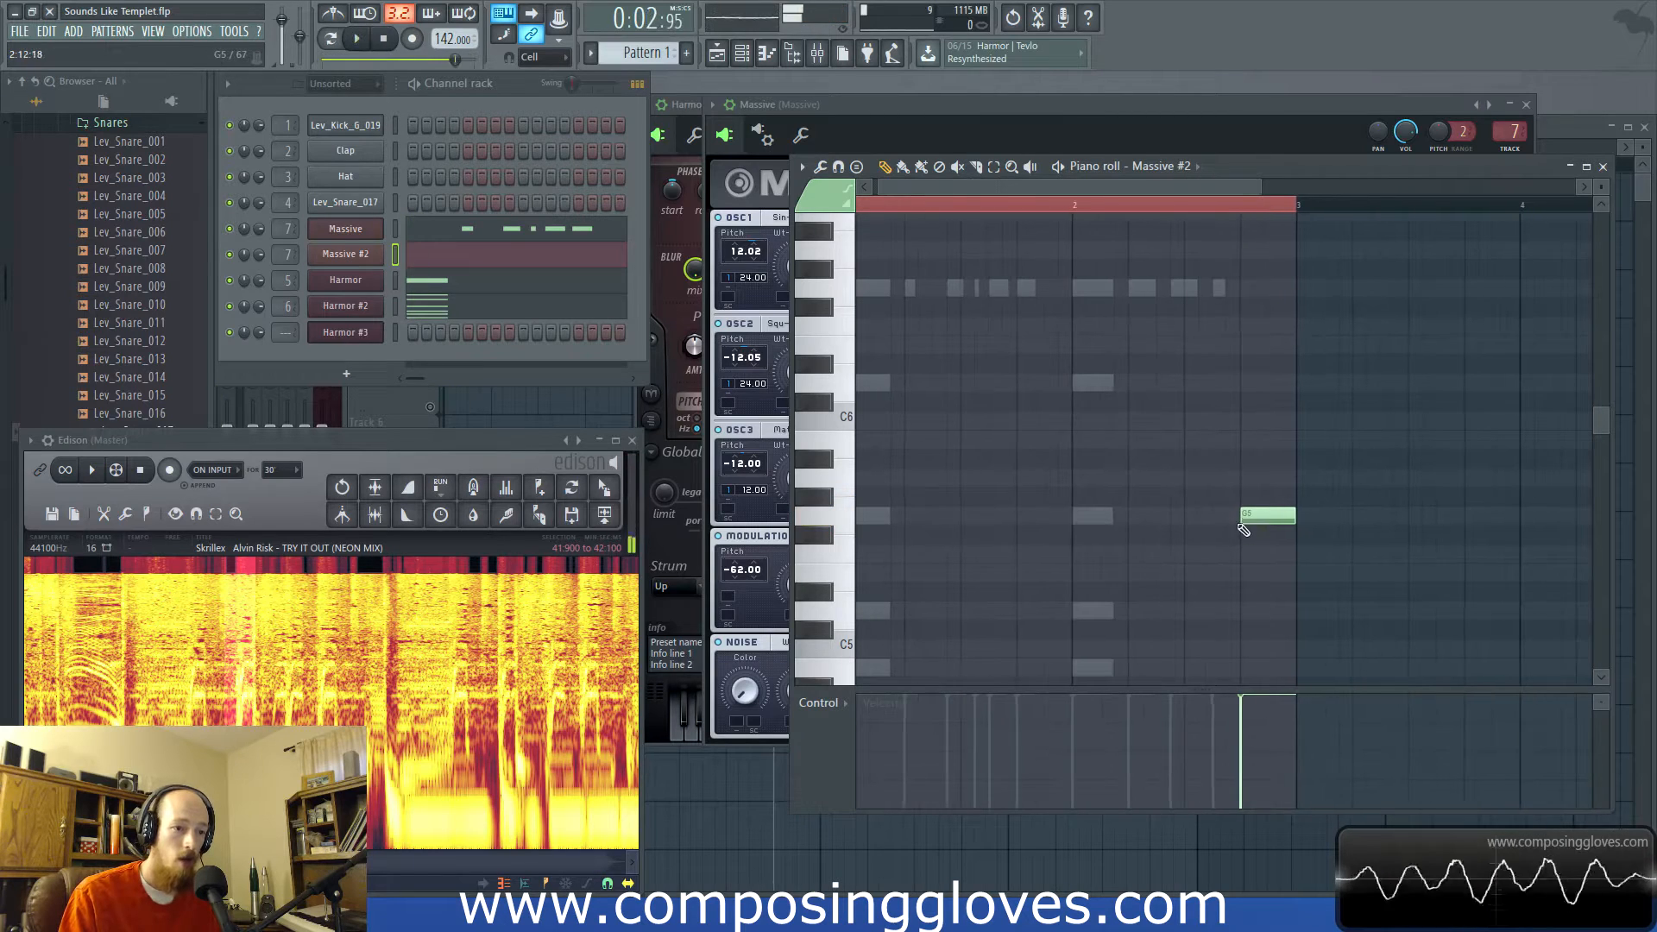
- Return the piano roll to the Massive channel's notes and briefly start and stop playback
{"action": "scroll", "coordinate": [1191, 492], "scroll_direction": "up", "scroll_amount": 3}
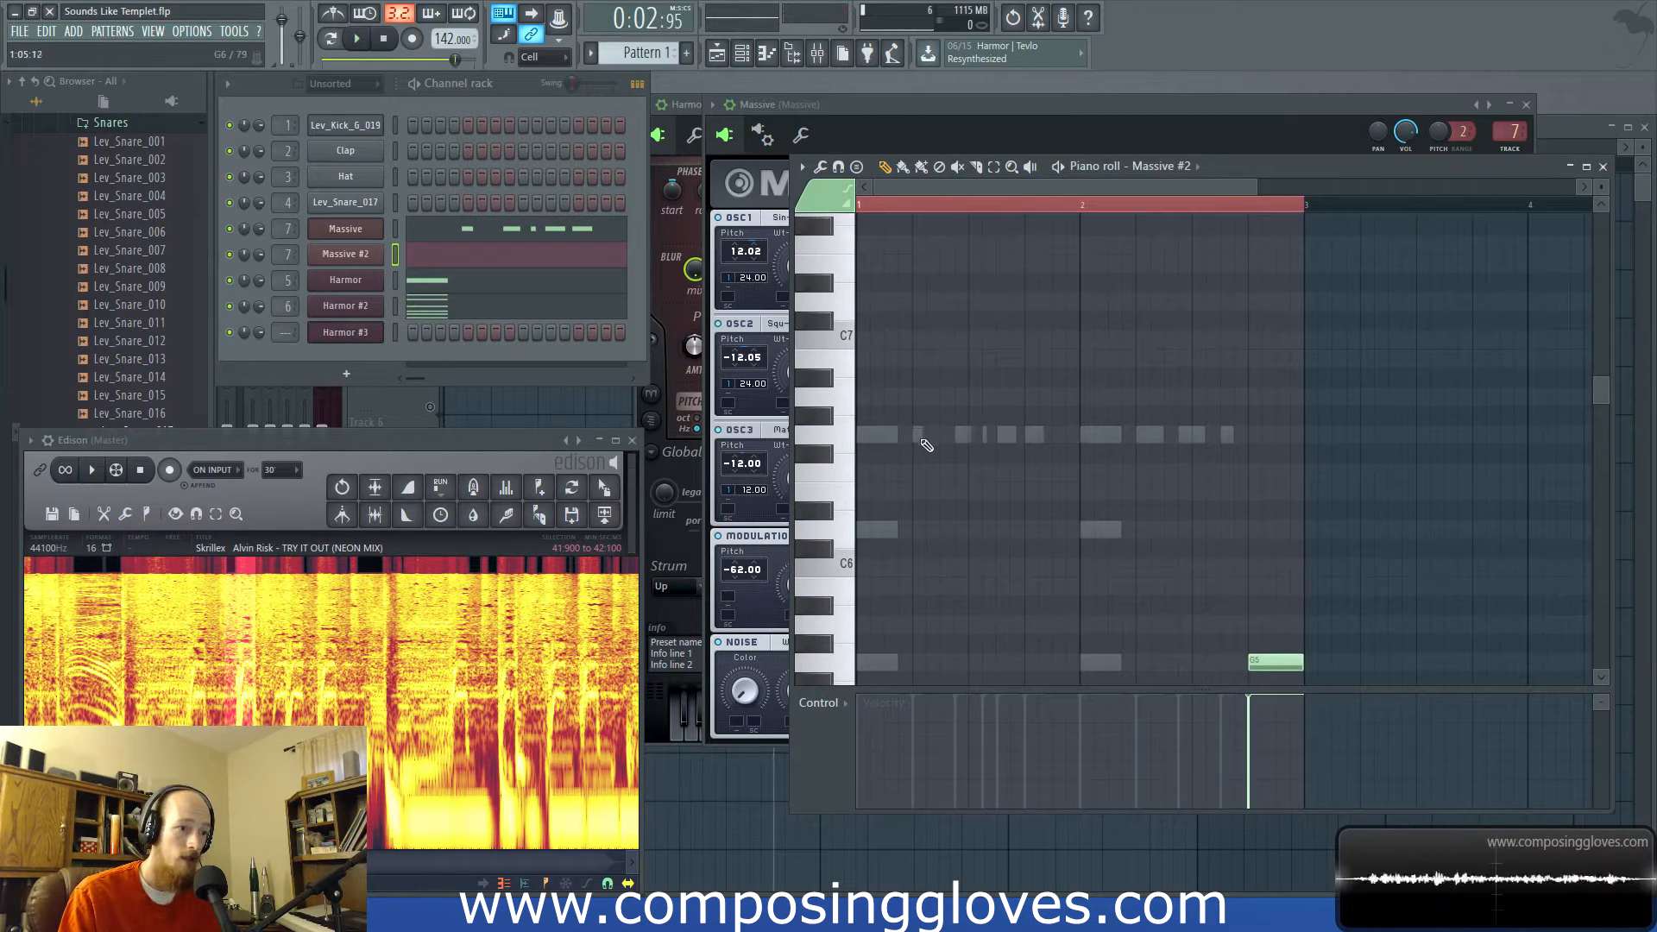
{"action": "double_click", "coordinate": [919, 435]}
{"action": "scroll", "coordinate": [1150, 492], "scroll_direction": "down", "scroll_amount": 3}
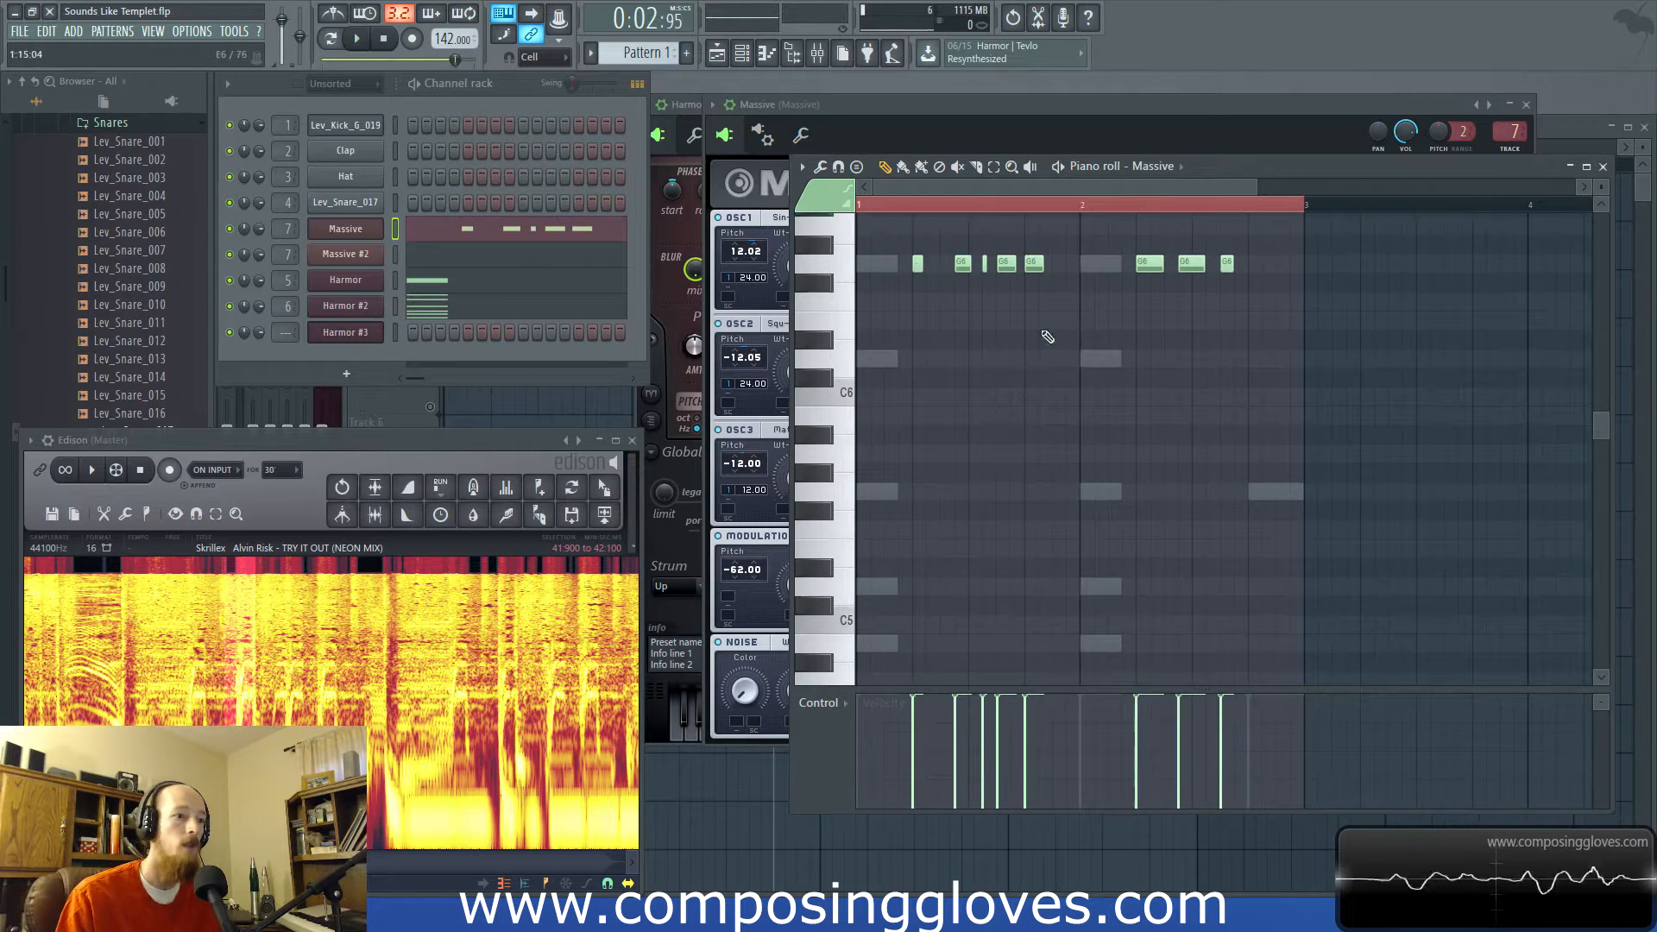
{"action": "scroll", "coordinate": [1048, 337], "scroll_direction": "up", "scroll_amount": 3}
{"action": "key", "text": "space"}
{"action": "key", "text": "space"}
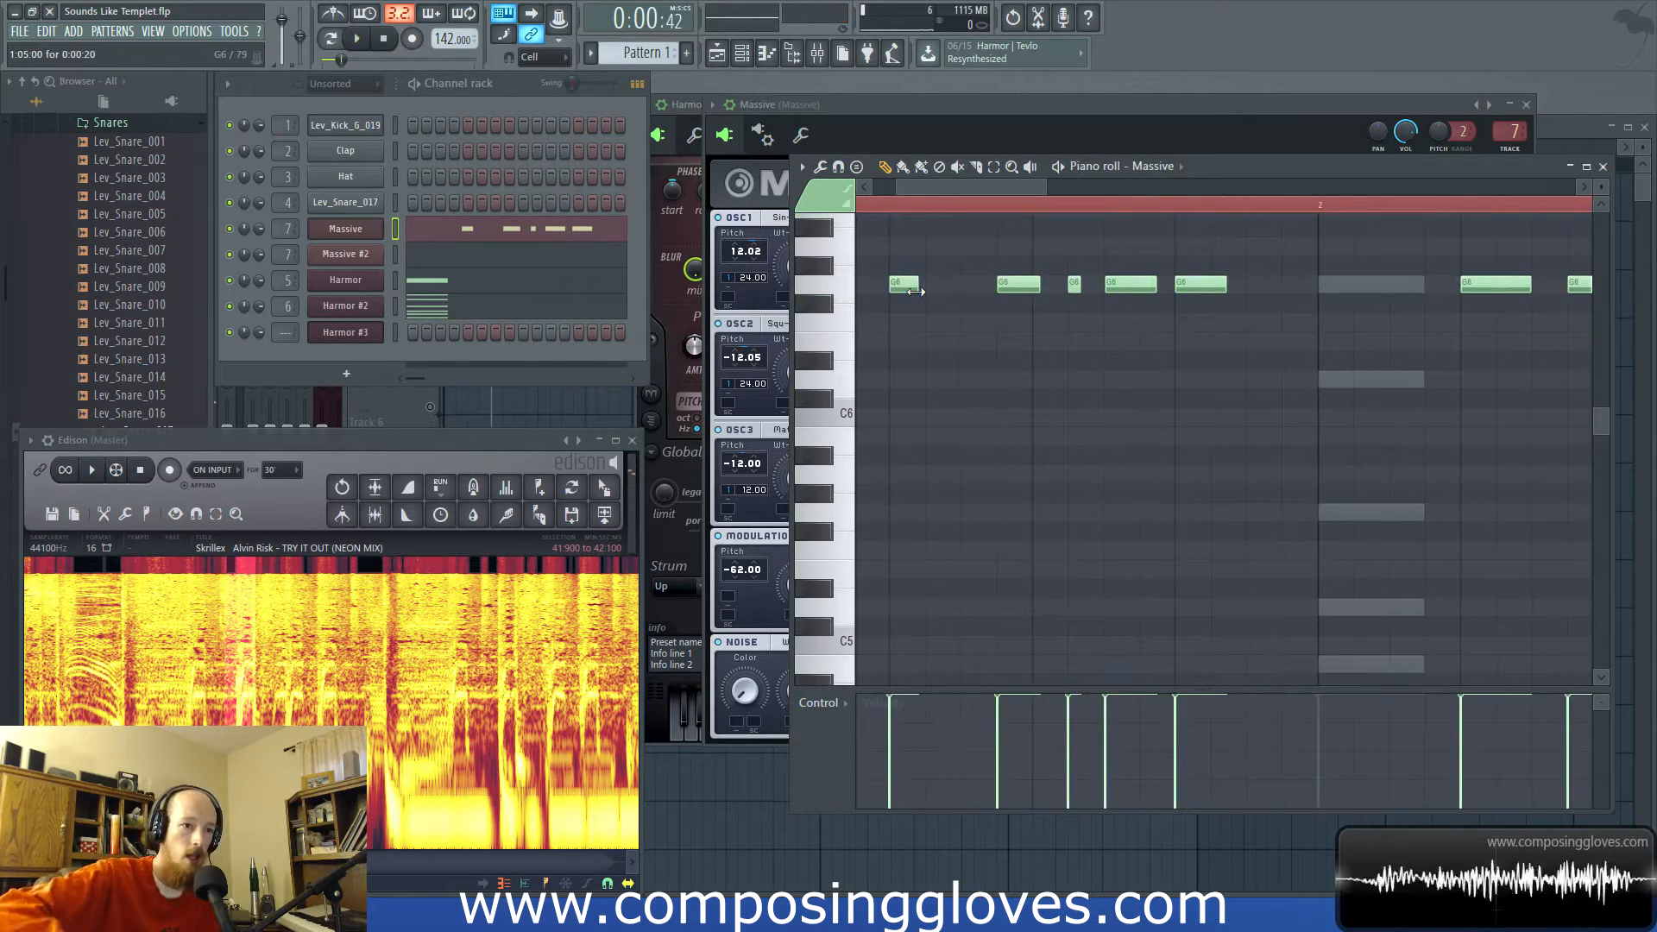
- Select the short third note and the fourth note in Massive's first bar, and clear the selection
{"action": "left_click_drag", "start_coordinate": [1068, 257], "coordinate": [1156, 305]}
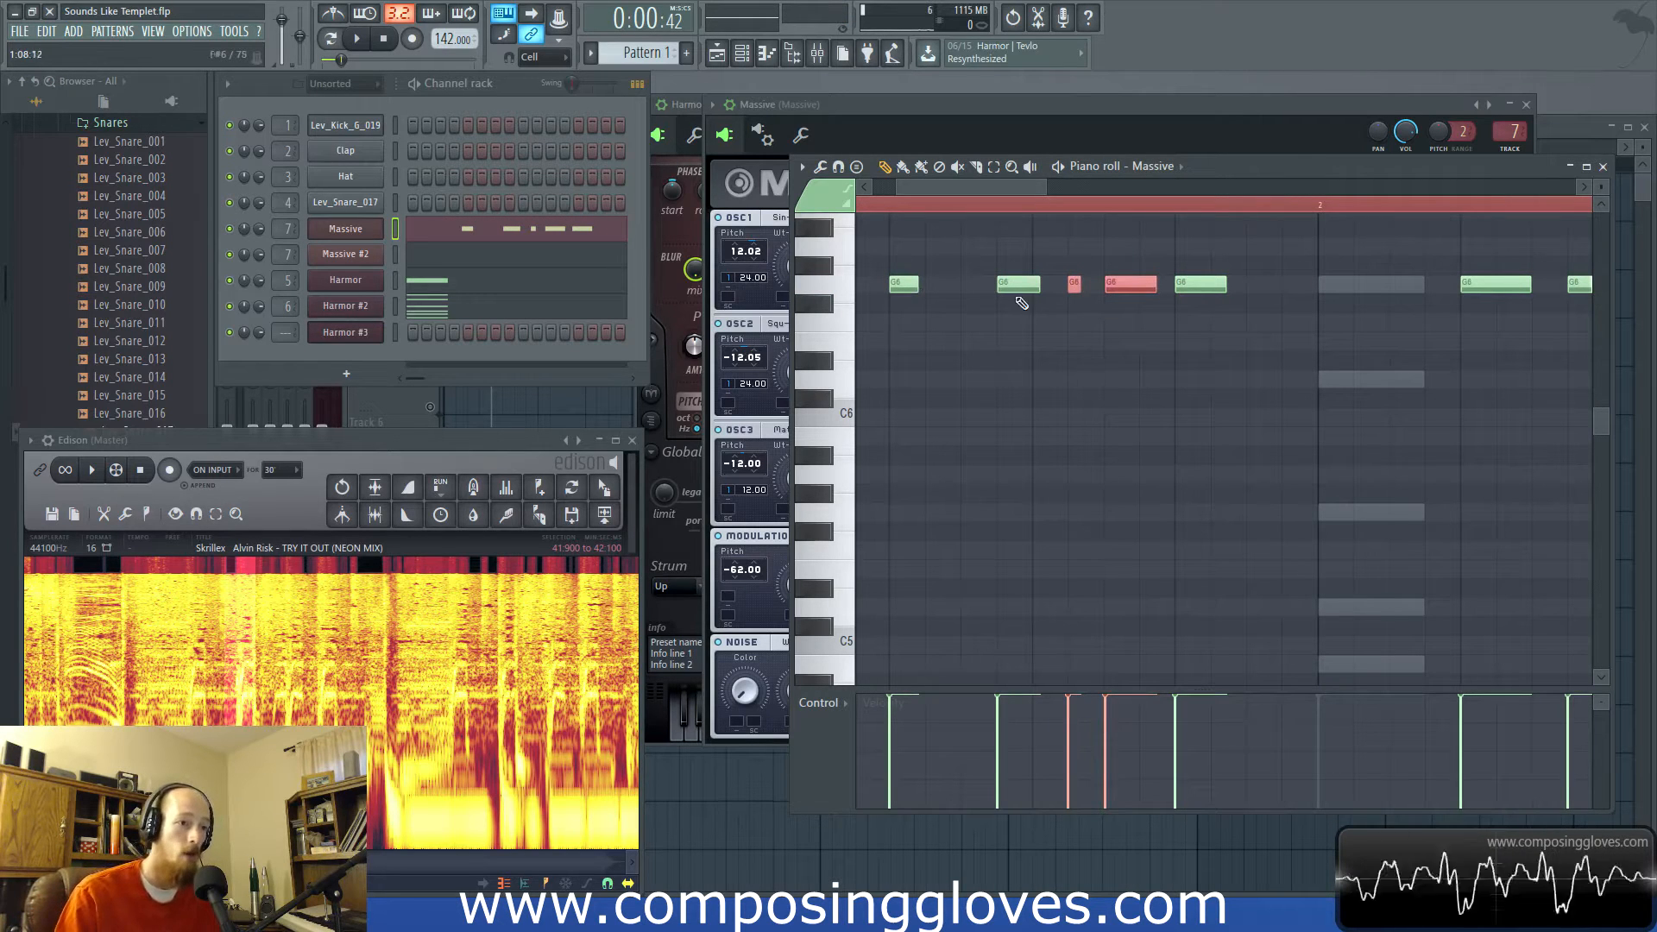
{"action": "left_click_drag", "start_coordinate": [1080, 286], "coordinate": [1084, 293]}
{"action": "scroll", "coordinate": [1087, 302], "scroll_direction": "down", "scroll_amount": 3}
{"action": "left_click", "coordinate": [1069, 275], "text": "ctrl"}
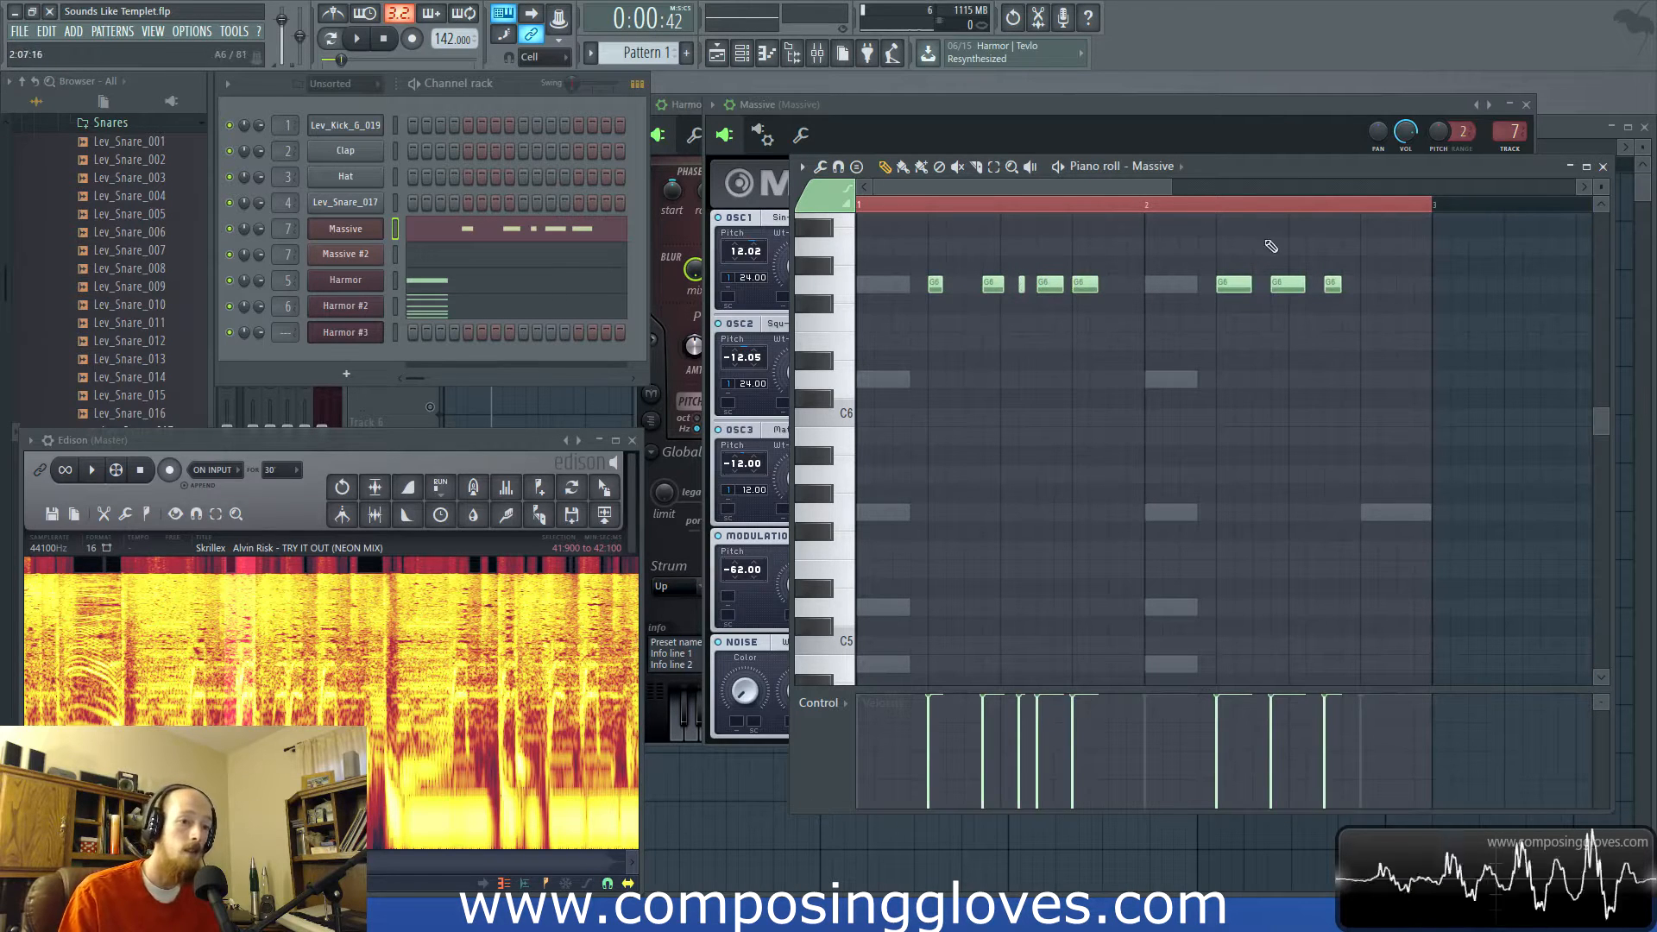
- Set the playback position at Massive's first note in bar 2 and bring the Massive synth window to the front
{"action": "left_click", "coordinate": [1232, 213]}
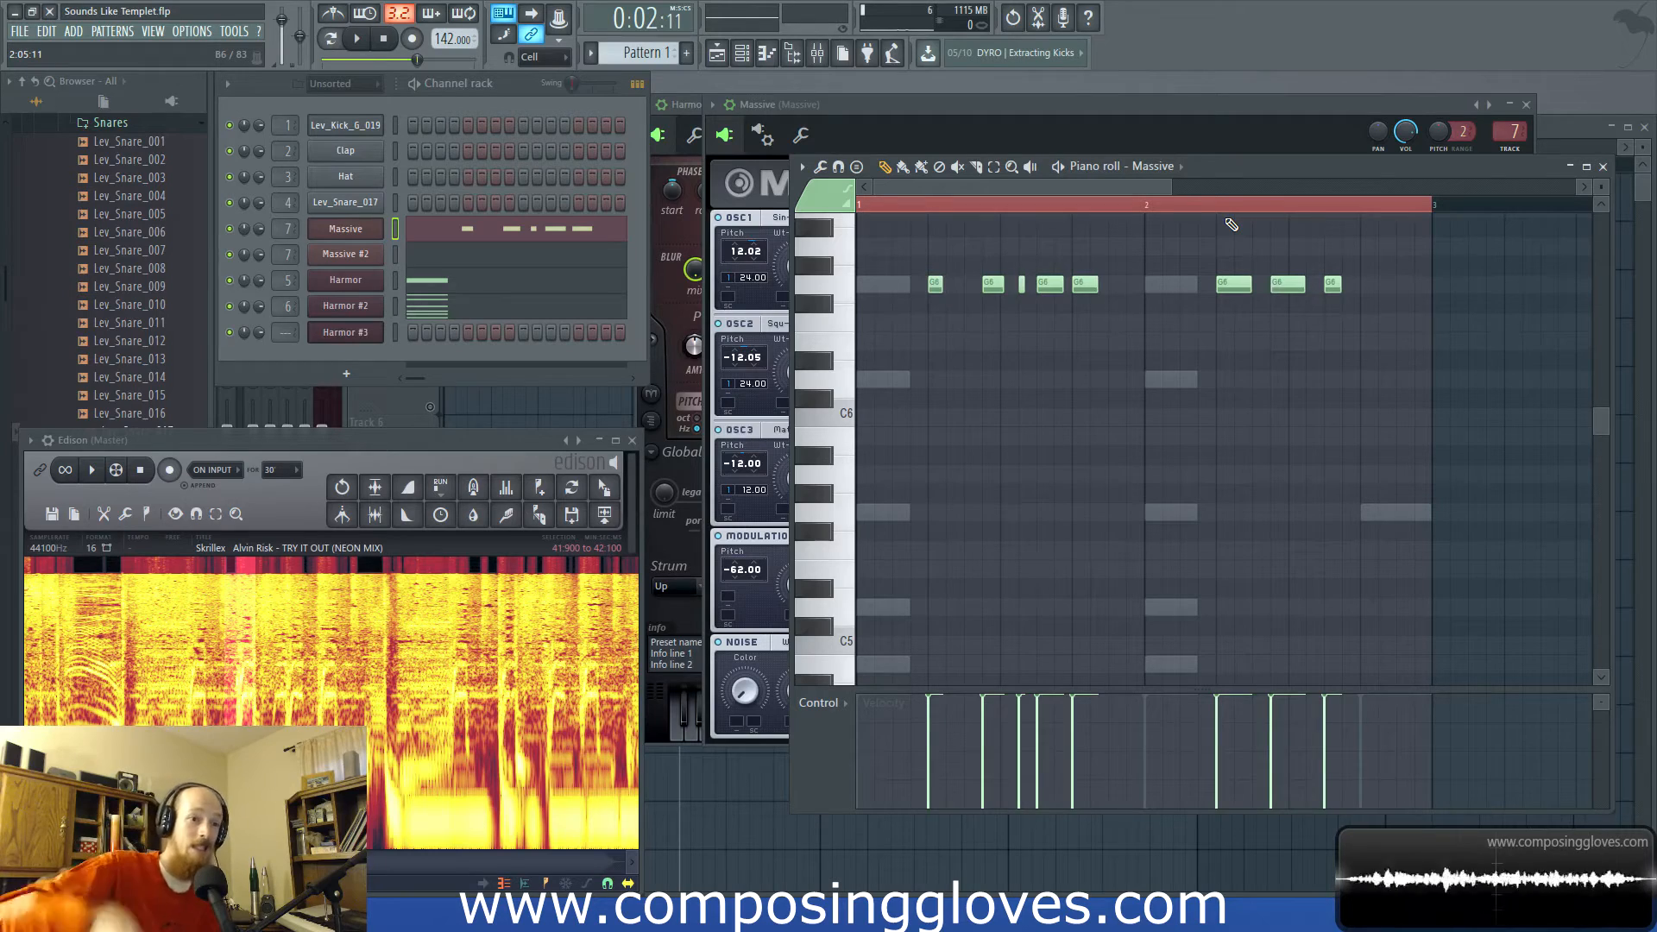
{"action": "left_click", "coordinate": [368, 240]}
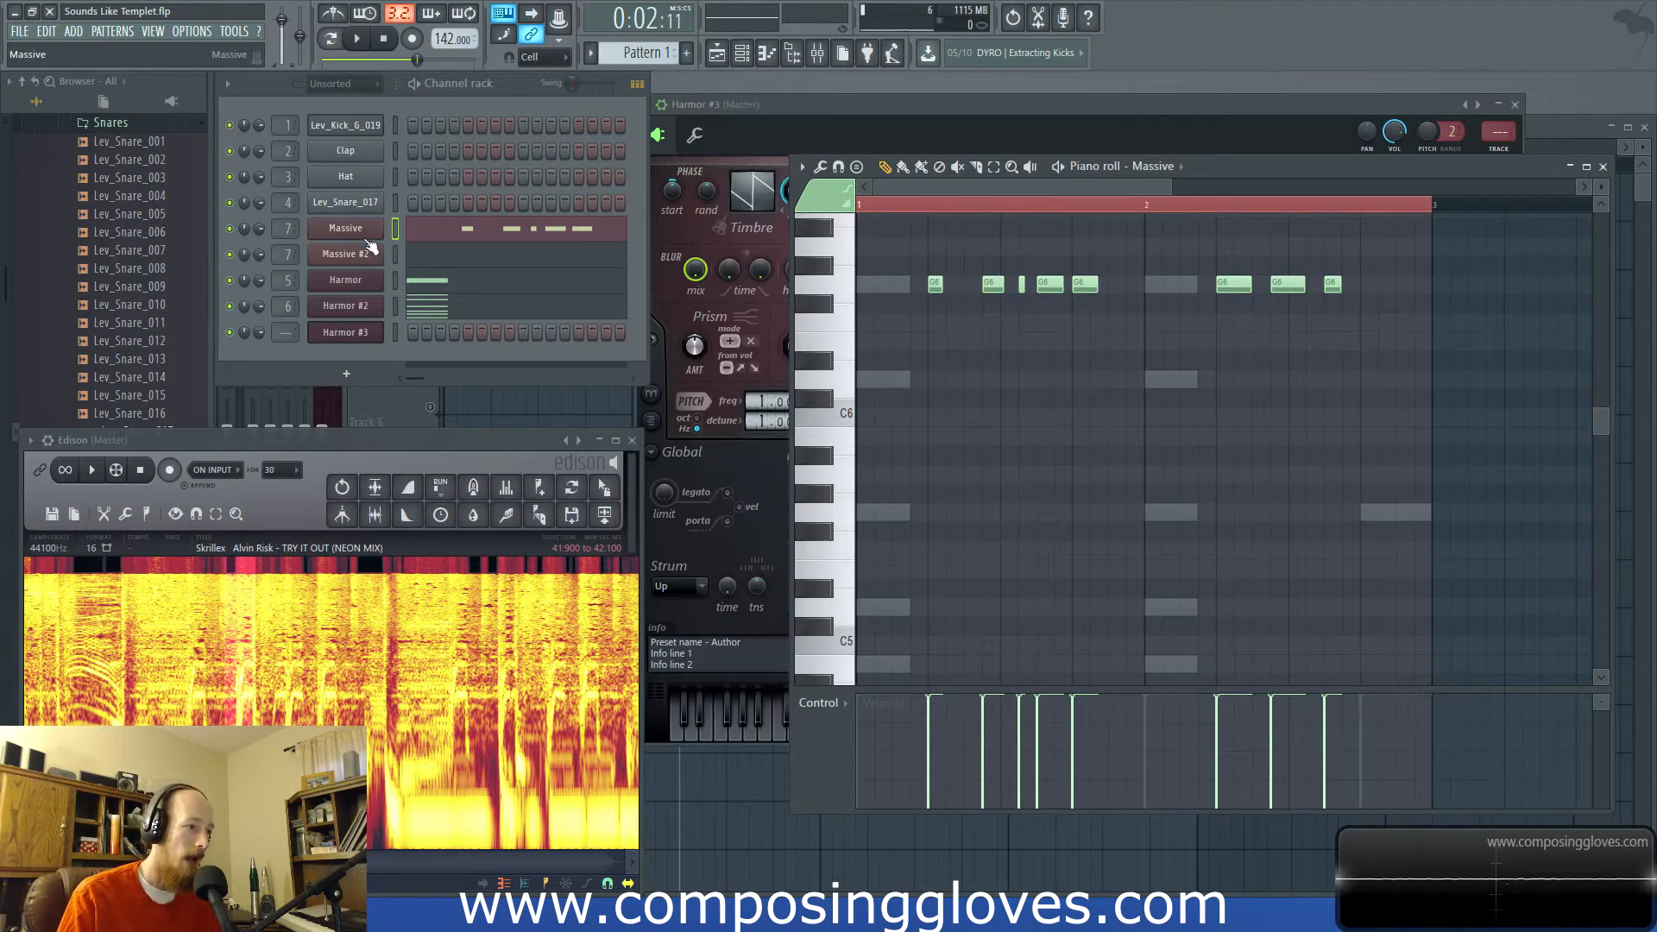
{"action": "left_click", "coordinate": [368, 240]}
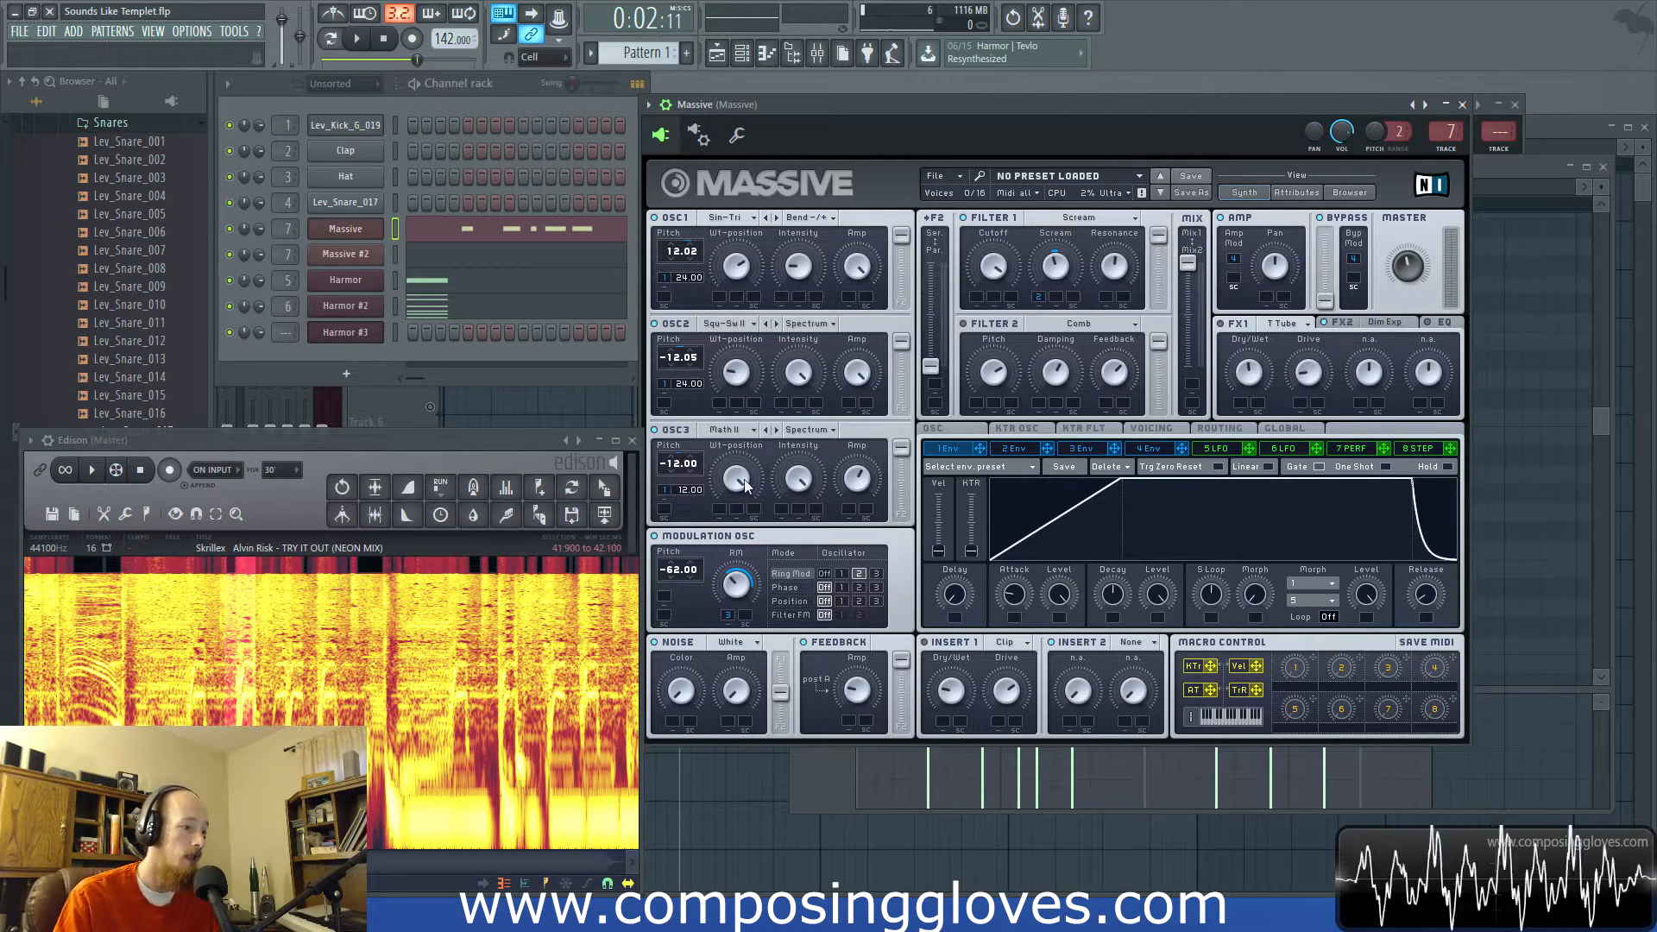
- Examine the reference track's growl sounds in the Edison spectrogram
{"action": "scroll", "coordinate": [246, 674], "scroll_direction": "up", "scroll_amount": 5}
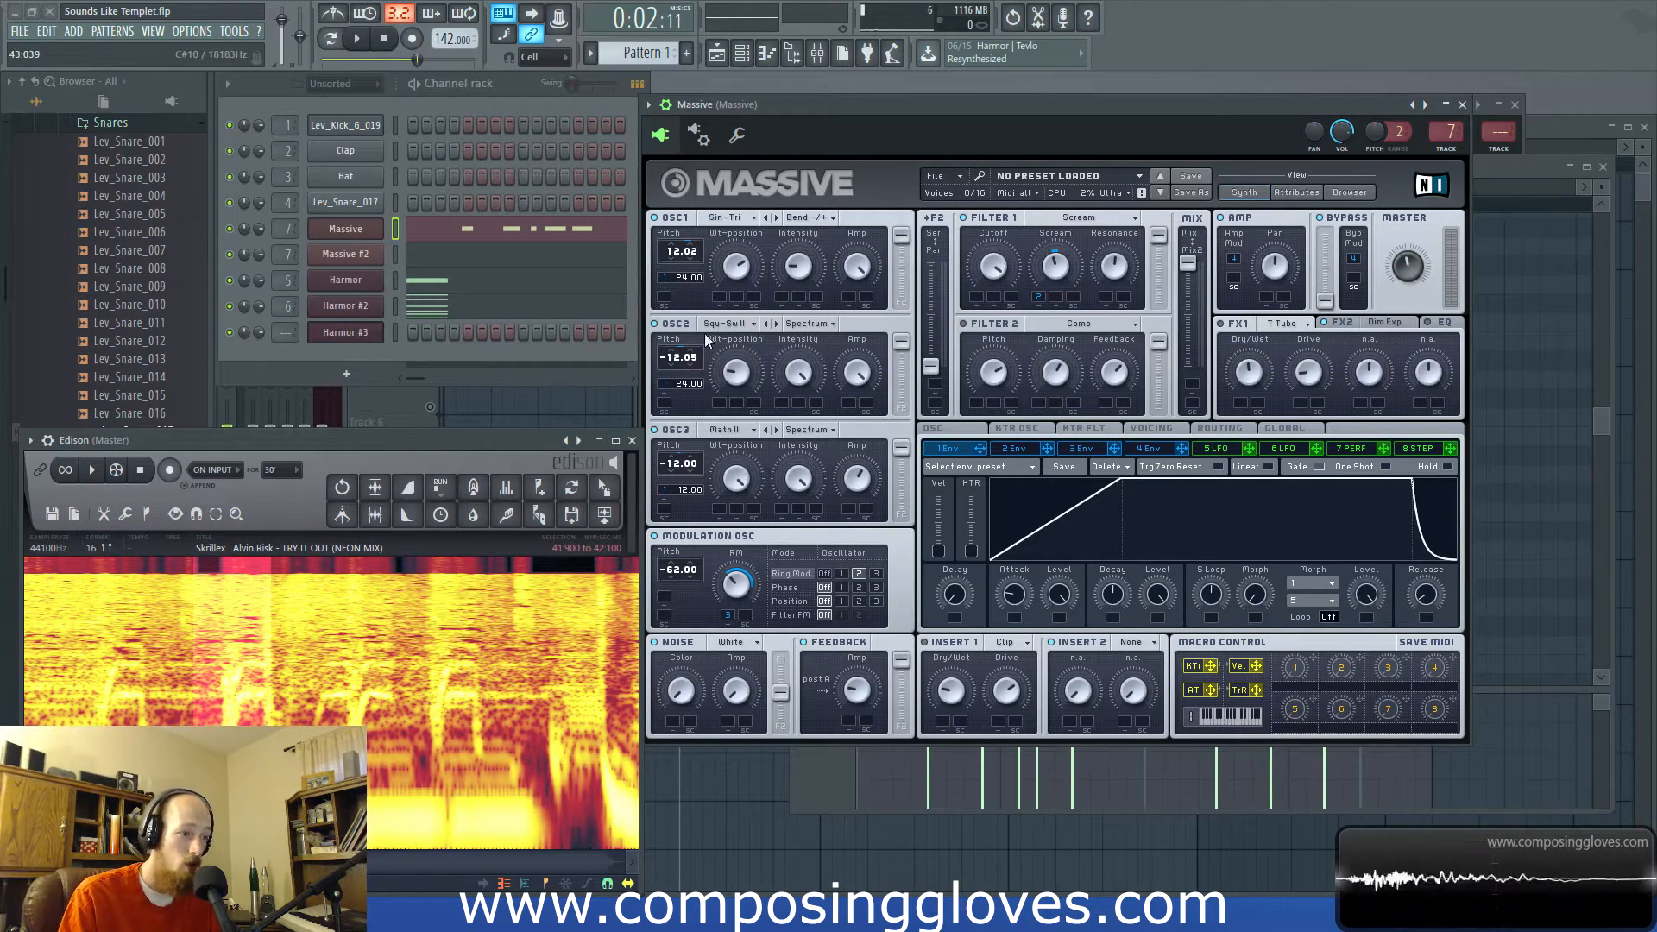
{"action": "scroll", "coordinate": [464, 654], "scroll_direction": "down", "scroll_amount": 4}
{"action": "scroll", "coordinate": [336, 638], "scroll_direction": "up", "scroll_amount": 4}
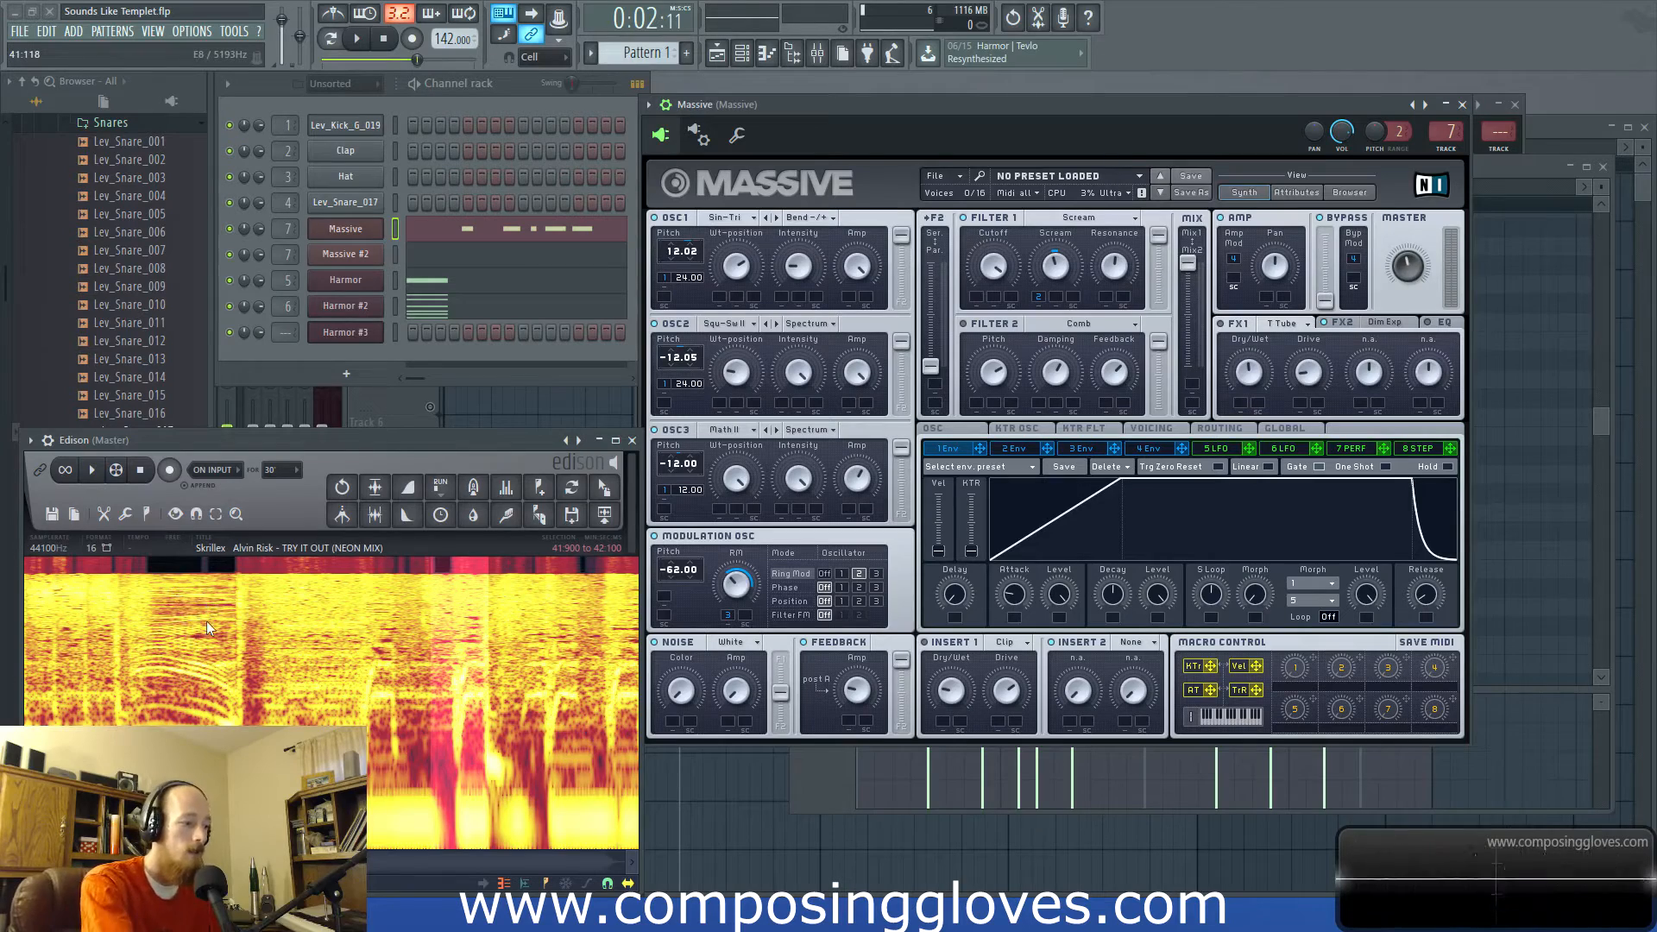
{"action": "left_click_drag", "start_coordinate": [462, 652], "coordinate": [46, 735]}
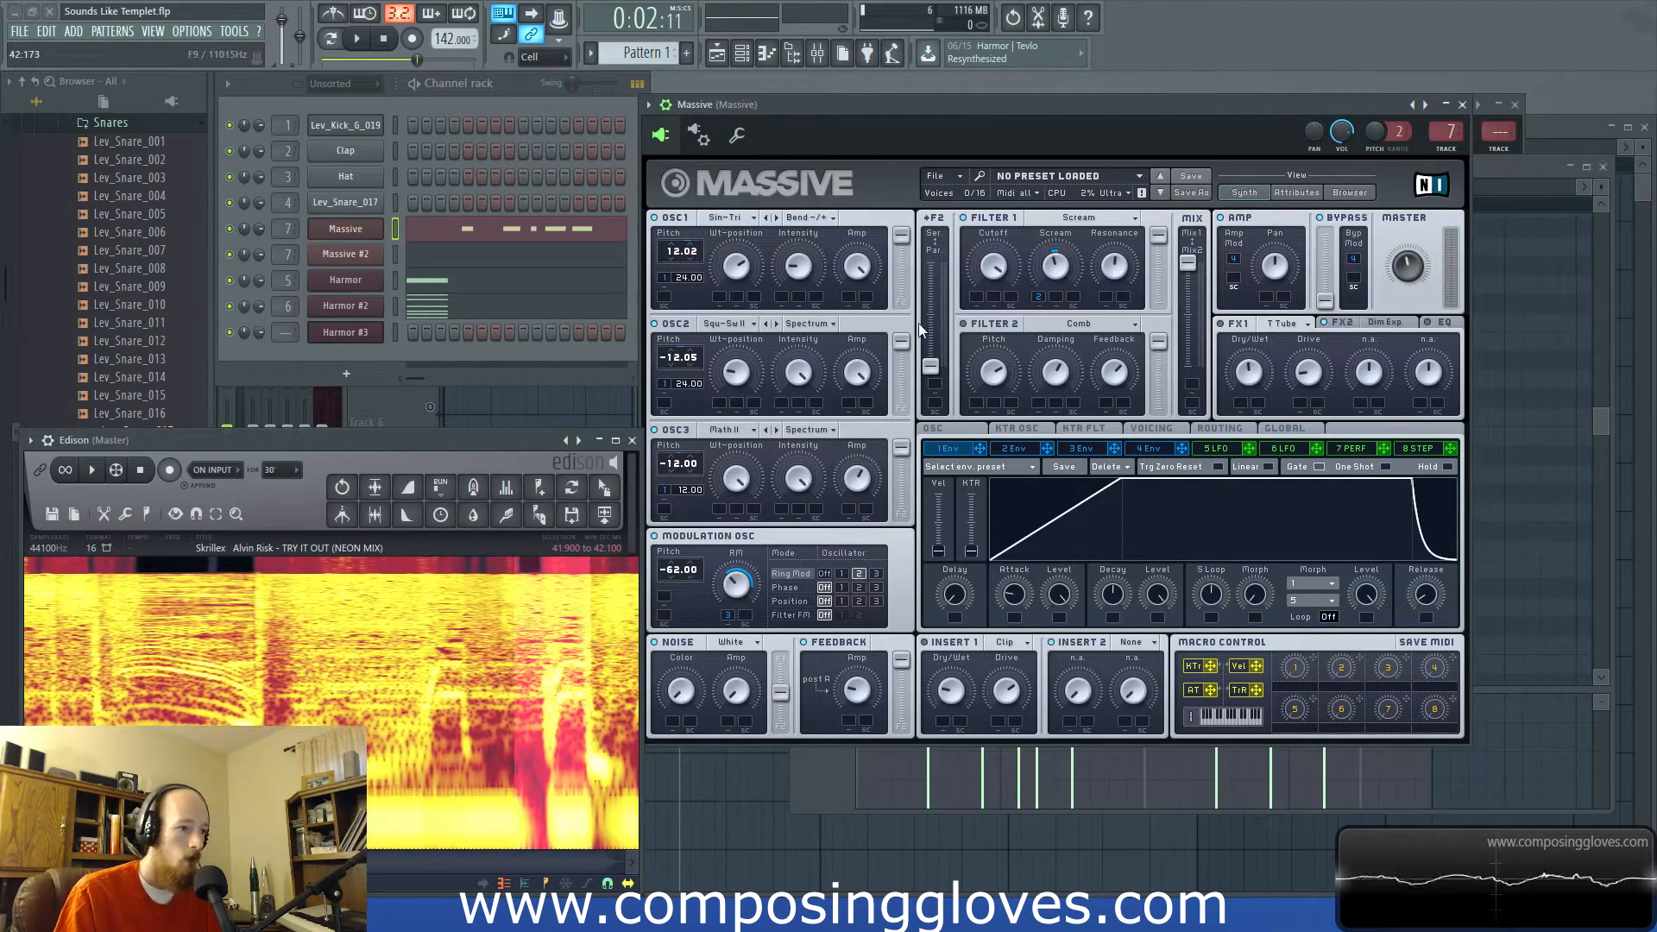
- Reposition the Massive synth window and bring its piano roll to the front
{"action": "left_click_drag", "start_coordinate": [1142, 107], "coordinate": [1119, 104]}
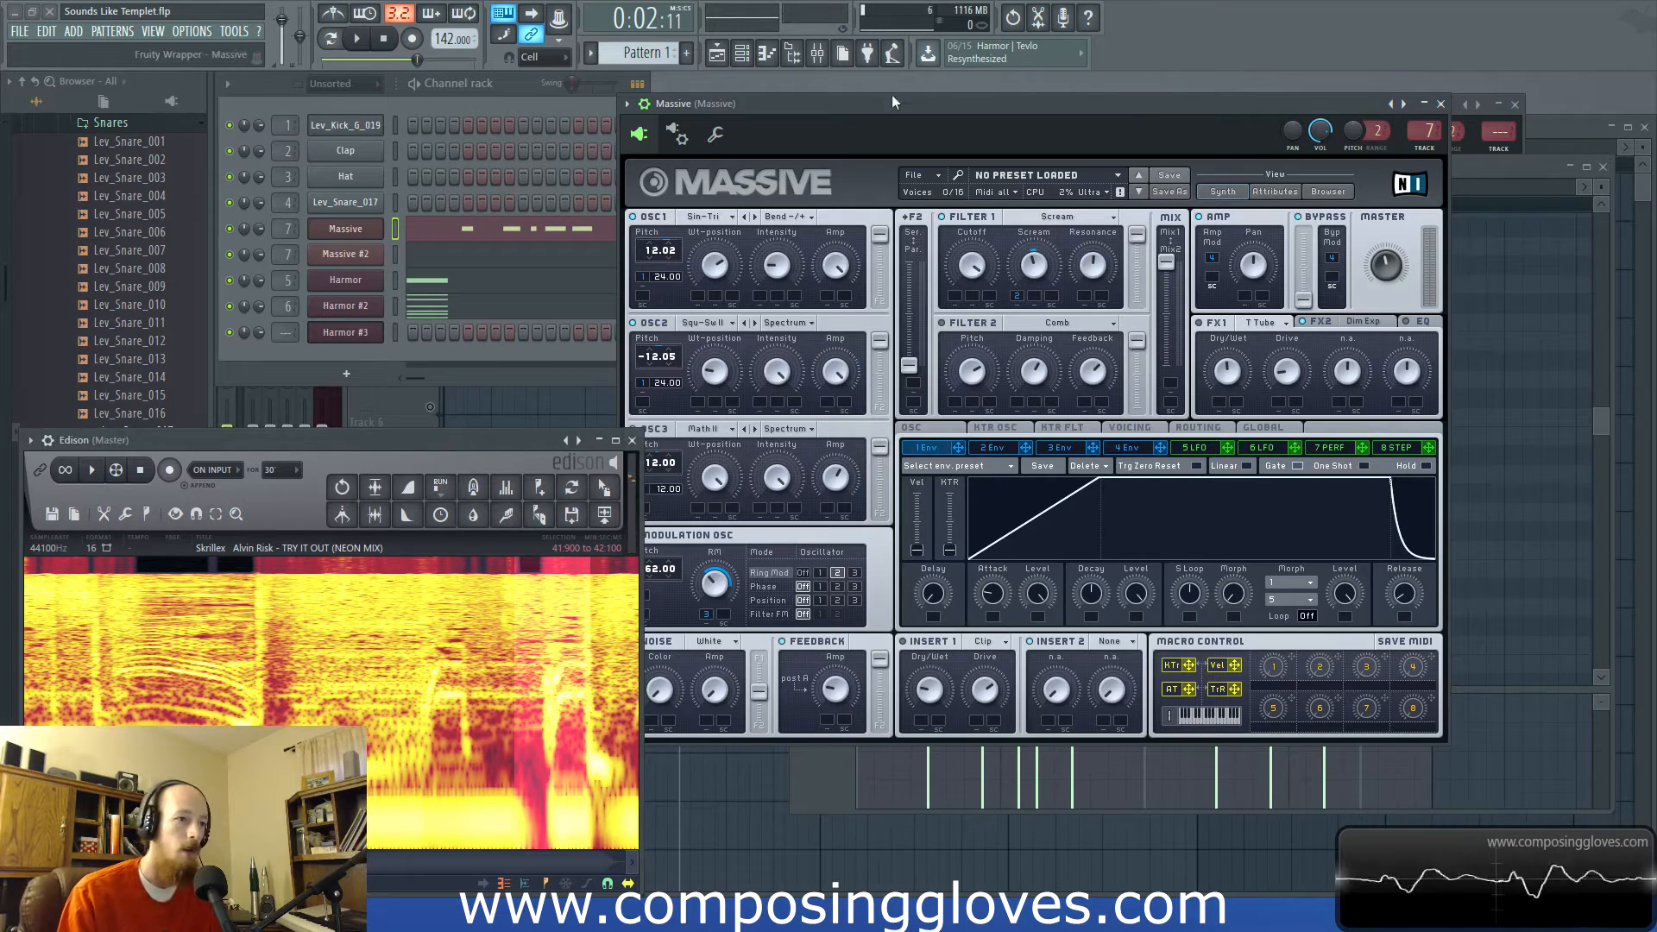
{"action": "left_click_drag", "start_coordinate": [892, 103], "coordinate": [954, 105]}
{"action": "left_click", "coordinate": [1545, 170]}
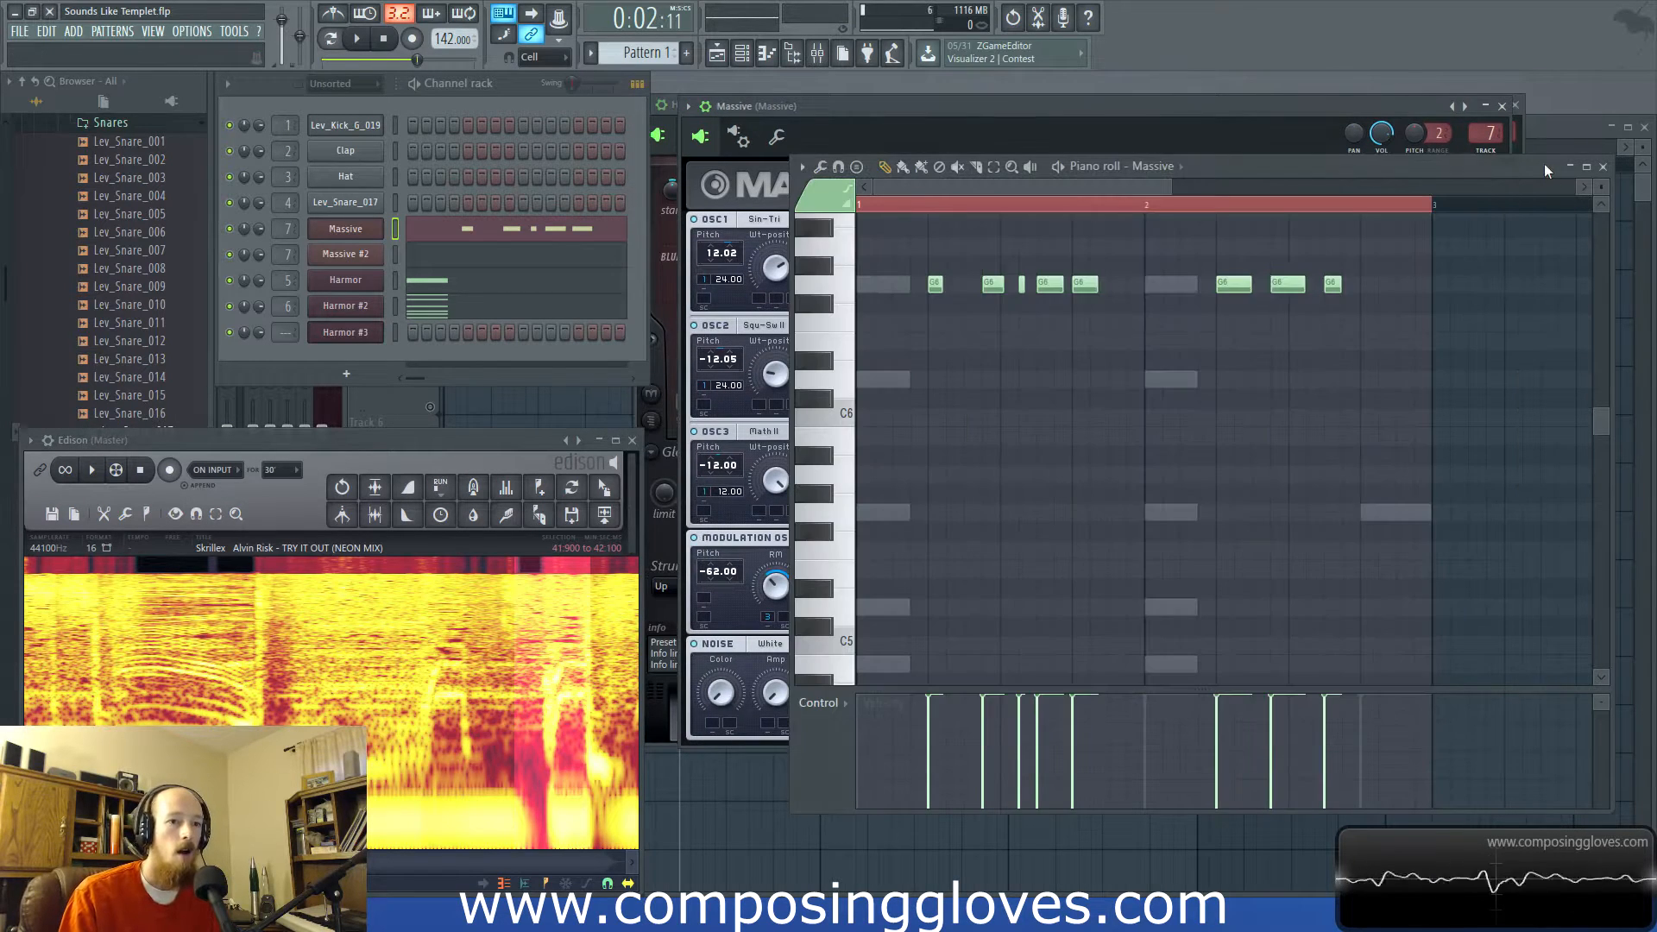
- Play the first part of the pattern from the beginning, and stop playback
{"action": "left_click", "coordinate": [906, 208]}
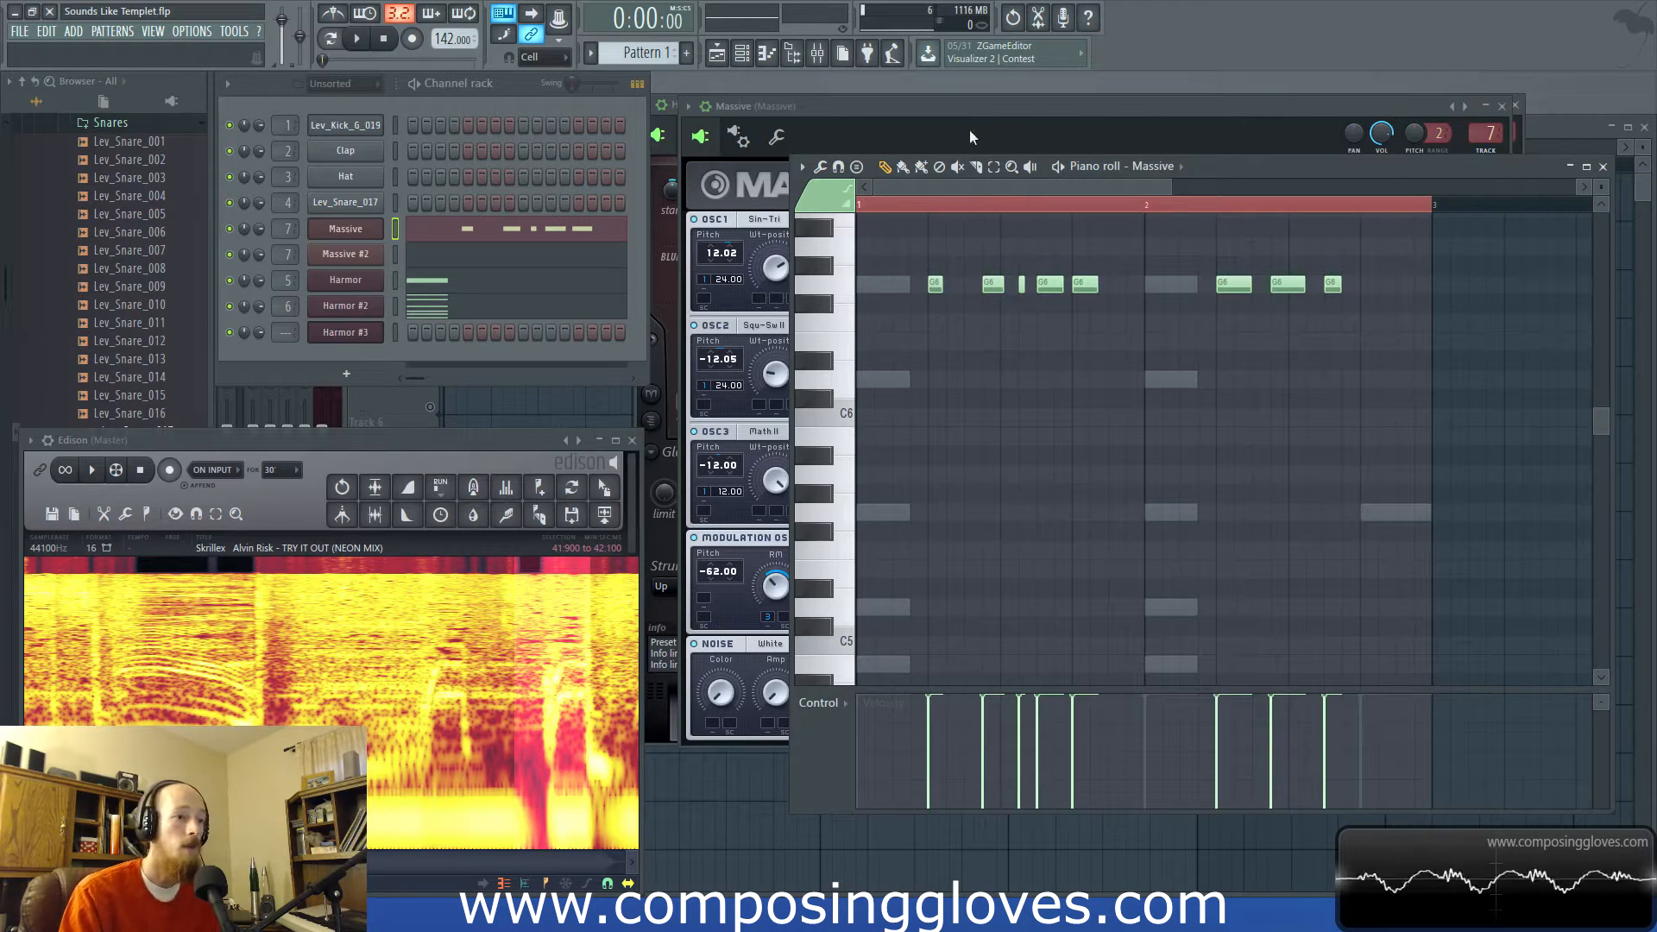
{"action": "key", "text": "space"}
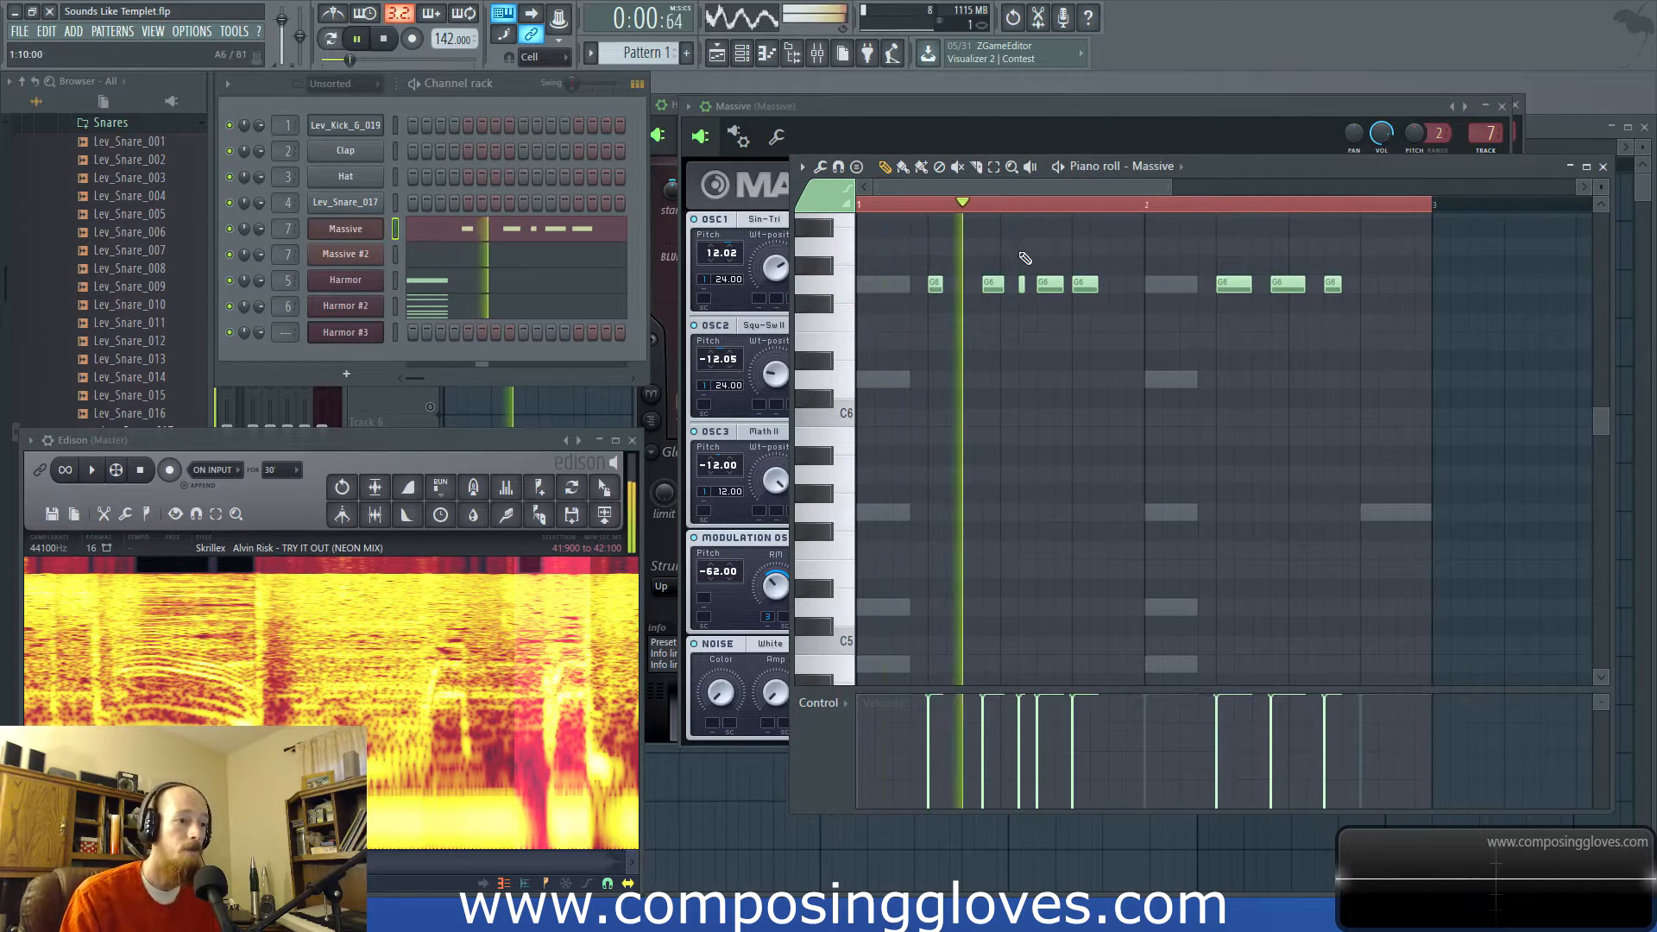
{"action": "key", "text": "space"}
- Bring the Massive synth window forward, view envelope 2, and return to envelope 1
{"action": "left_click", "coordinate": [883, 121]}
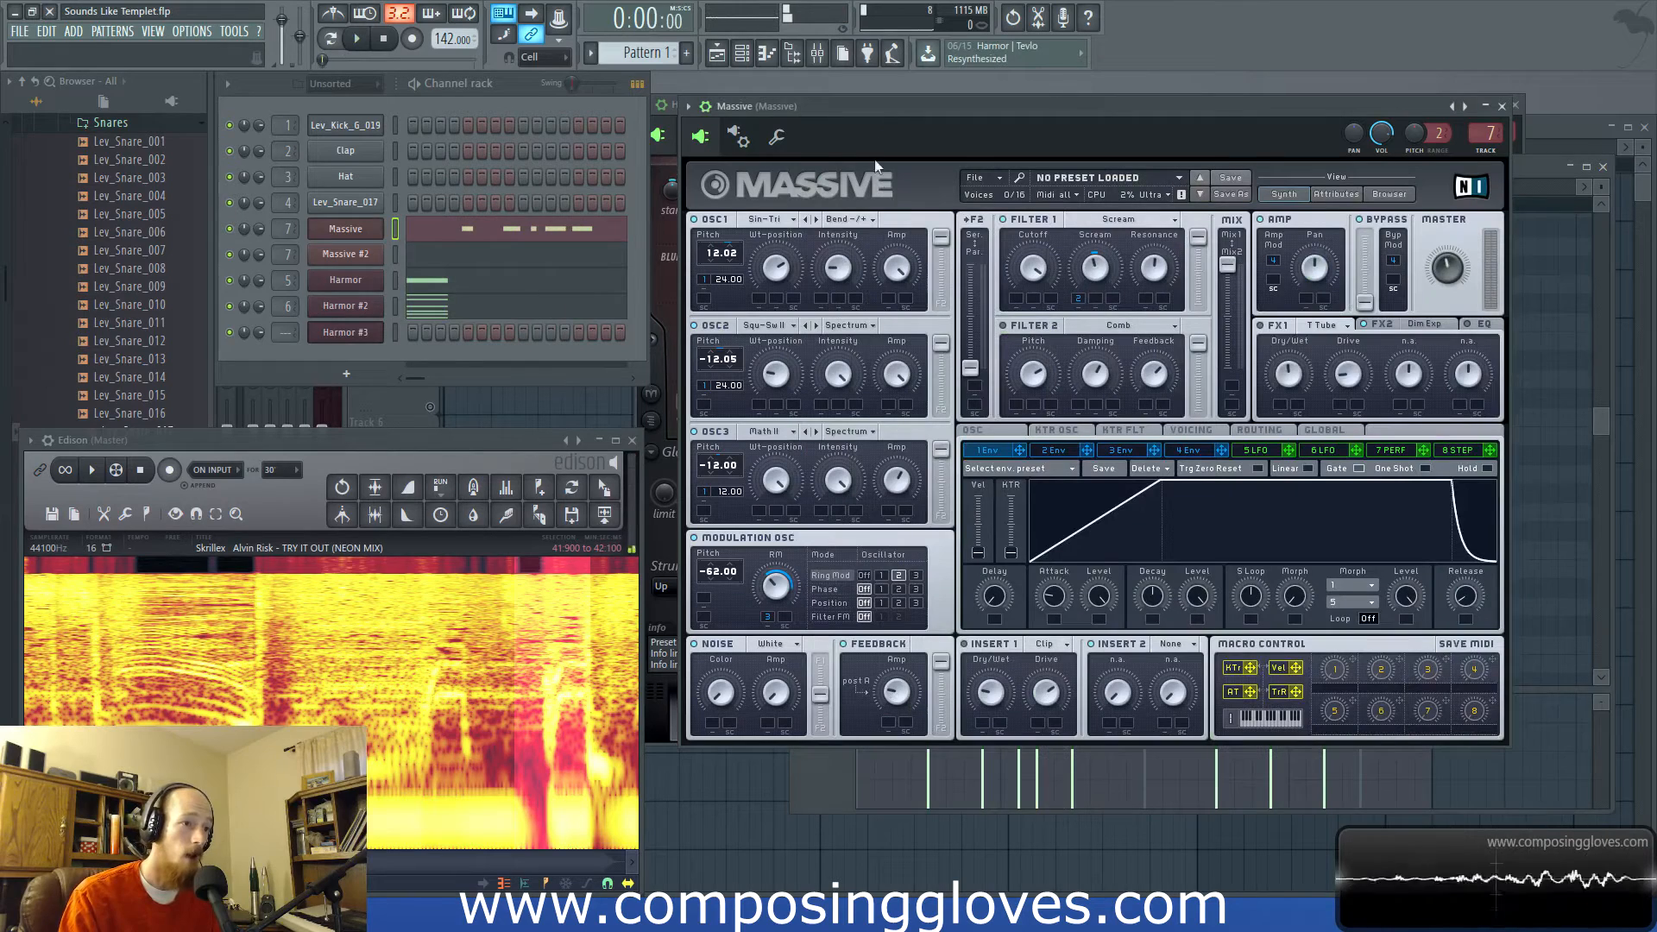
{"action": "left_click", "coordinate": [1046, 452]}
{"action": "left_click", "coordinate": [988, 451]}
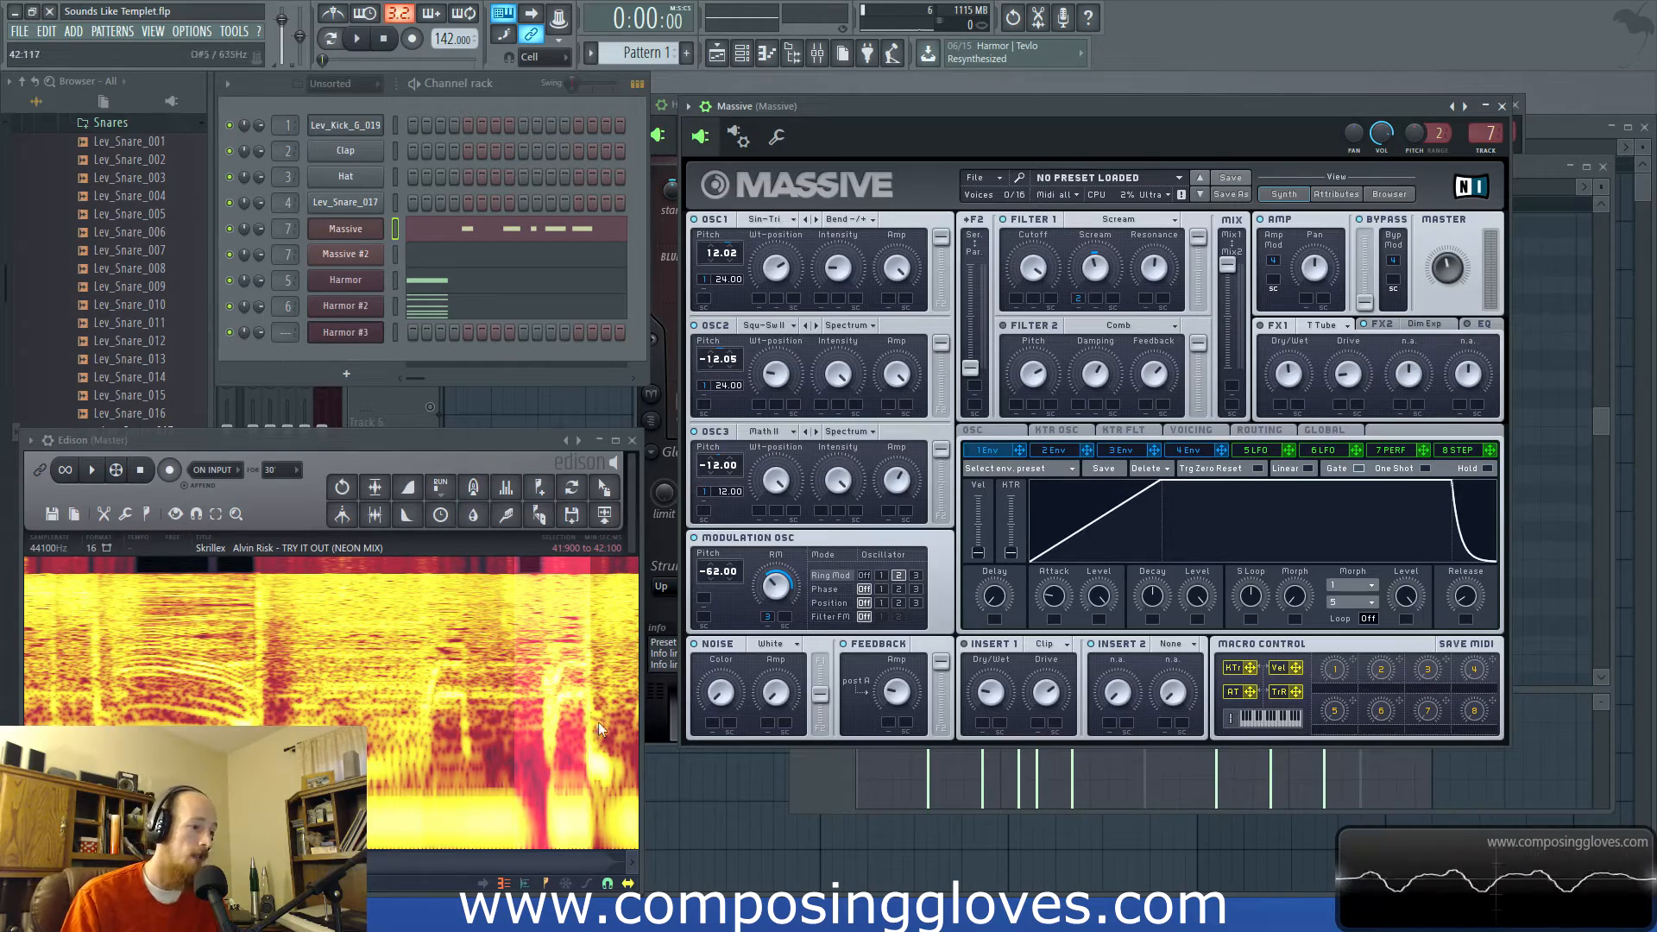
- Compare the reference growl in the Edison spectrogram with a brief playback of the Massive pattern
{"action": "scroll", "coordinate": [541, 693], "scroll_direction": "down", "scroll_amount": 4}
{"action": "scroll", "coordinate": [533, 680], "scroll_direction": "up", "scroll_amount": 3}
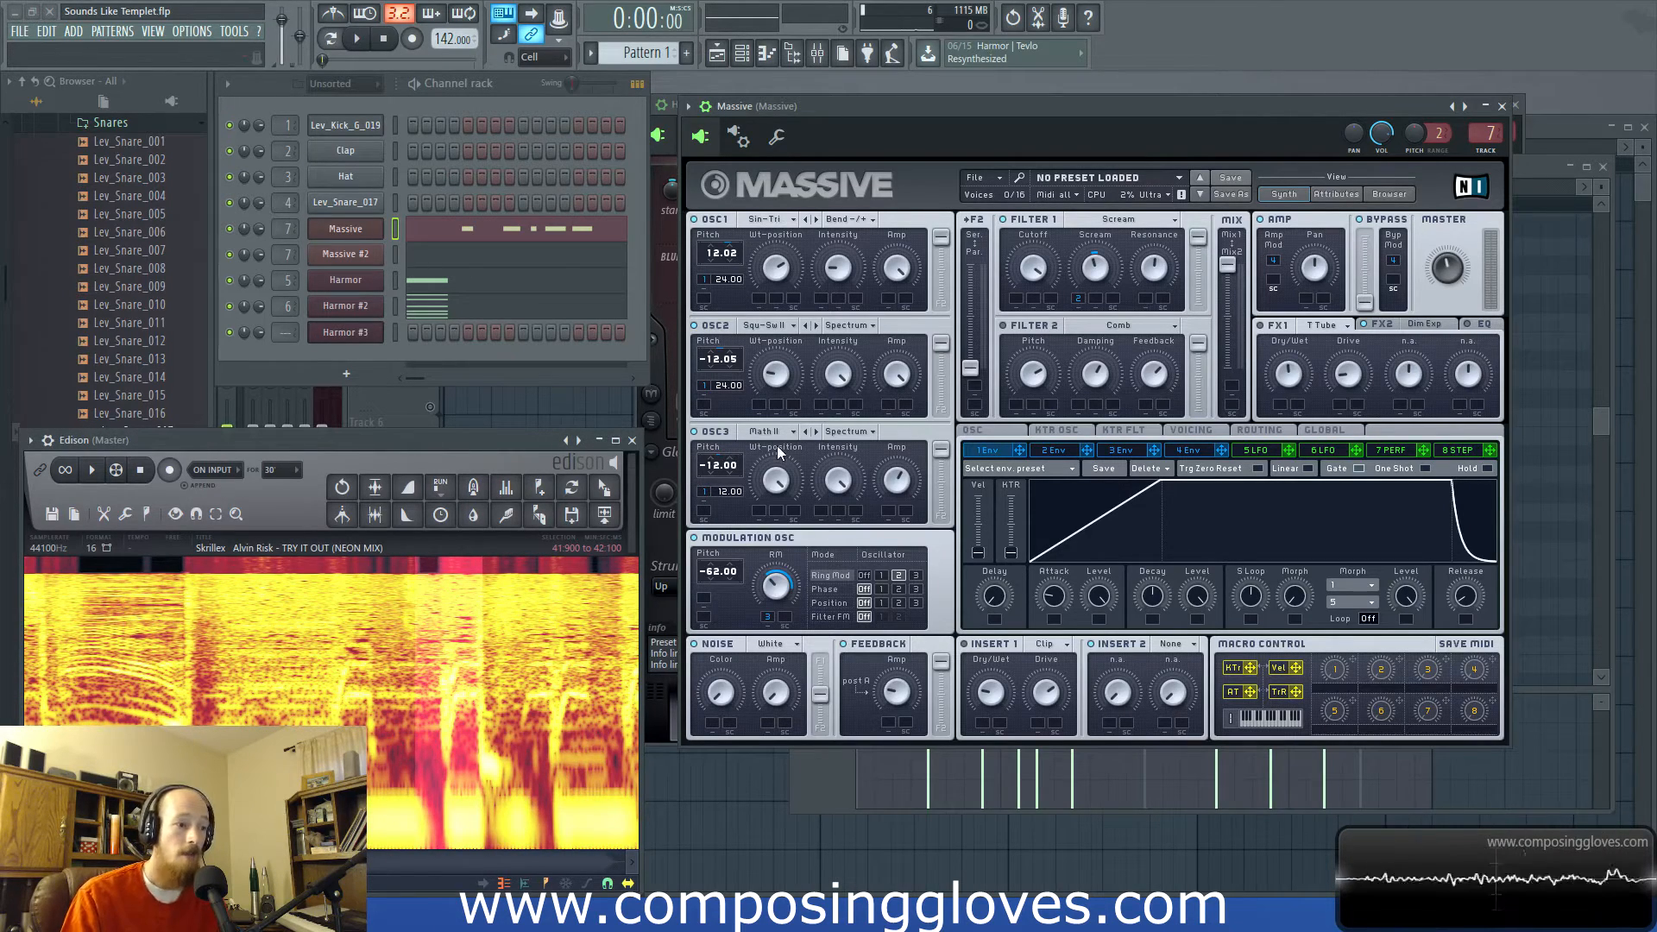
{"action": "left_click", "coordinate": [694, 433]}
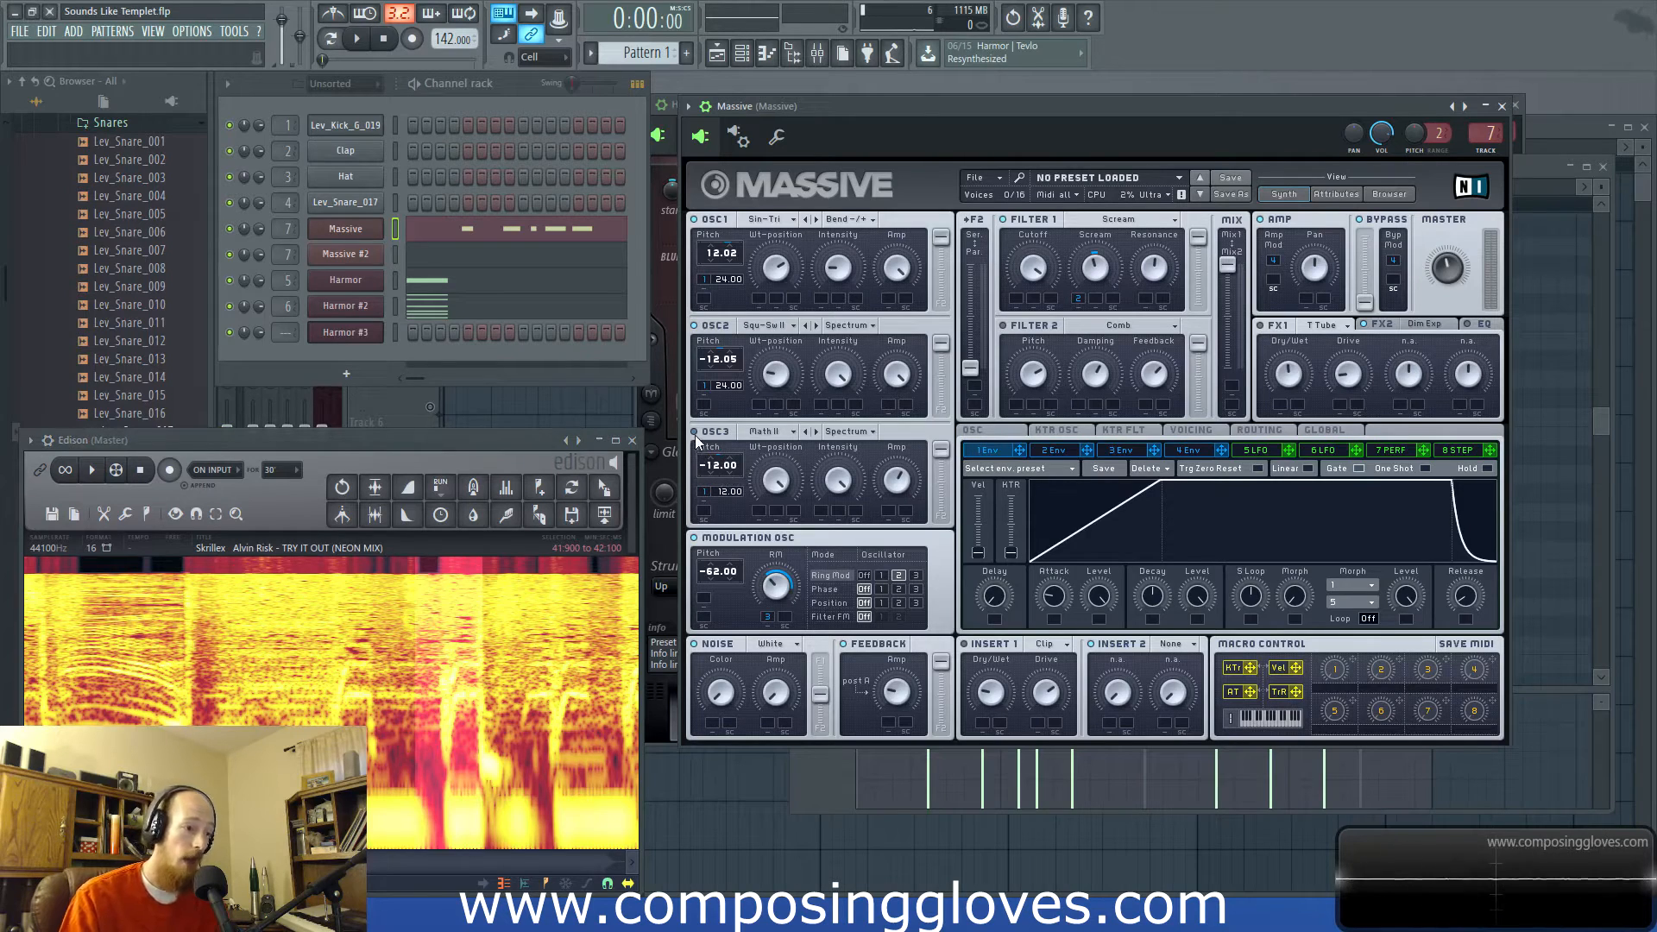
{"action": "key", "text": "space"}
{"action": "key", "text": "space"}
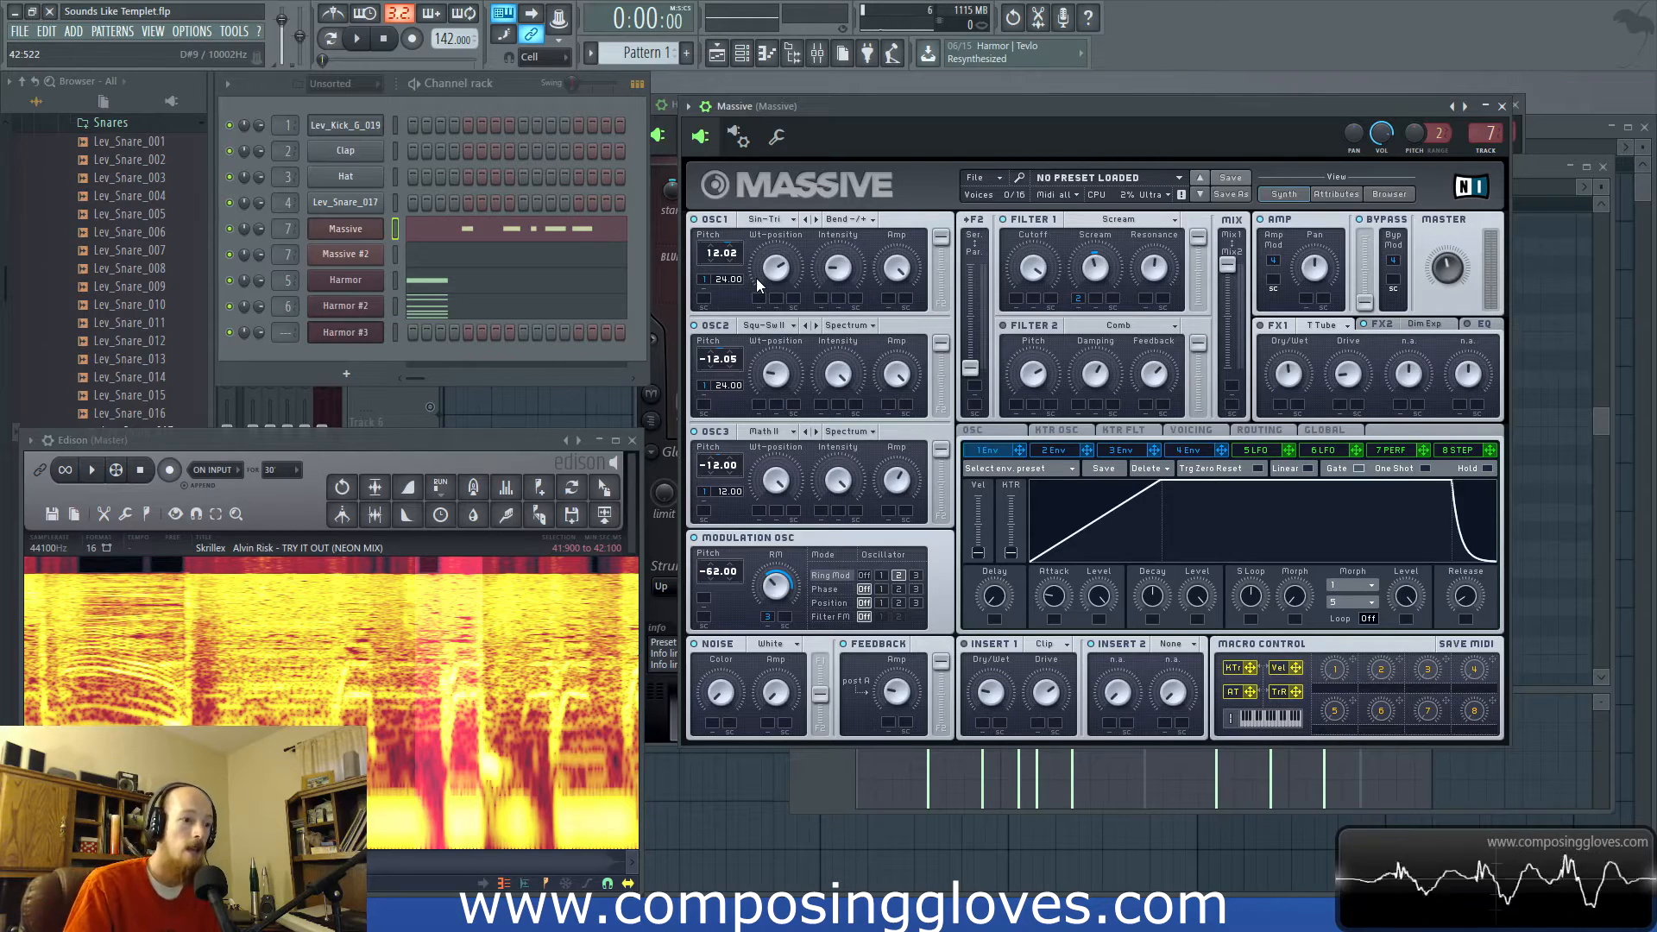
{"action": "left_click_drag", "start_coordinate": [915, 109], "coordinate": [913, 110]}
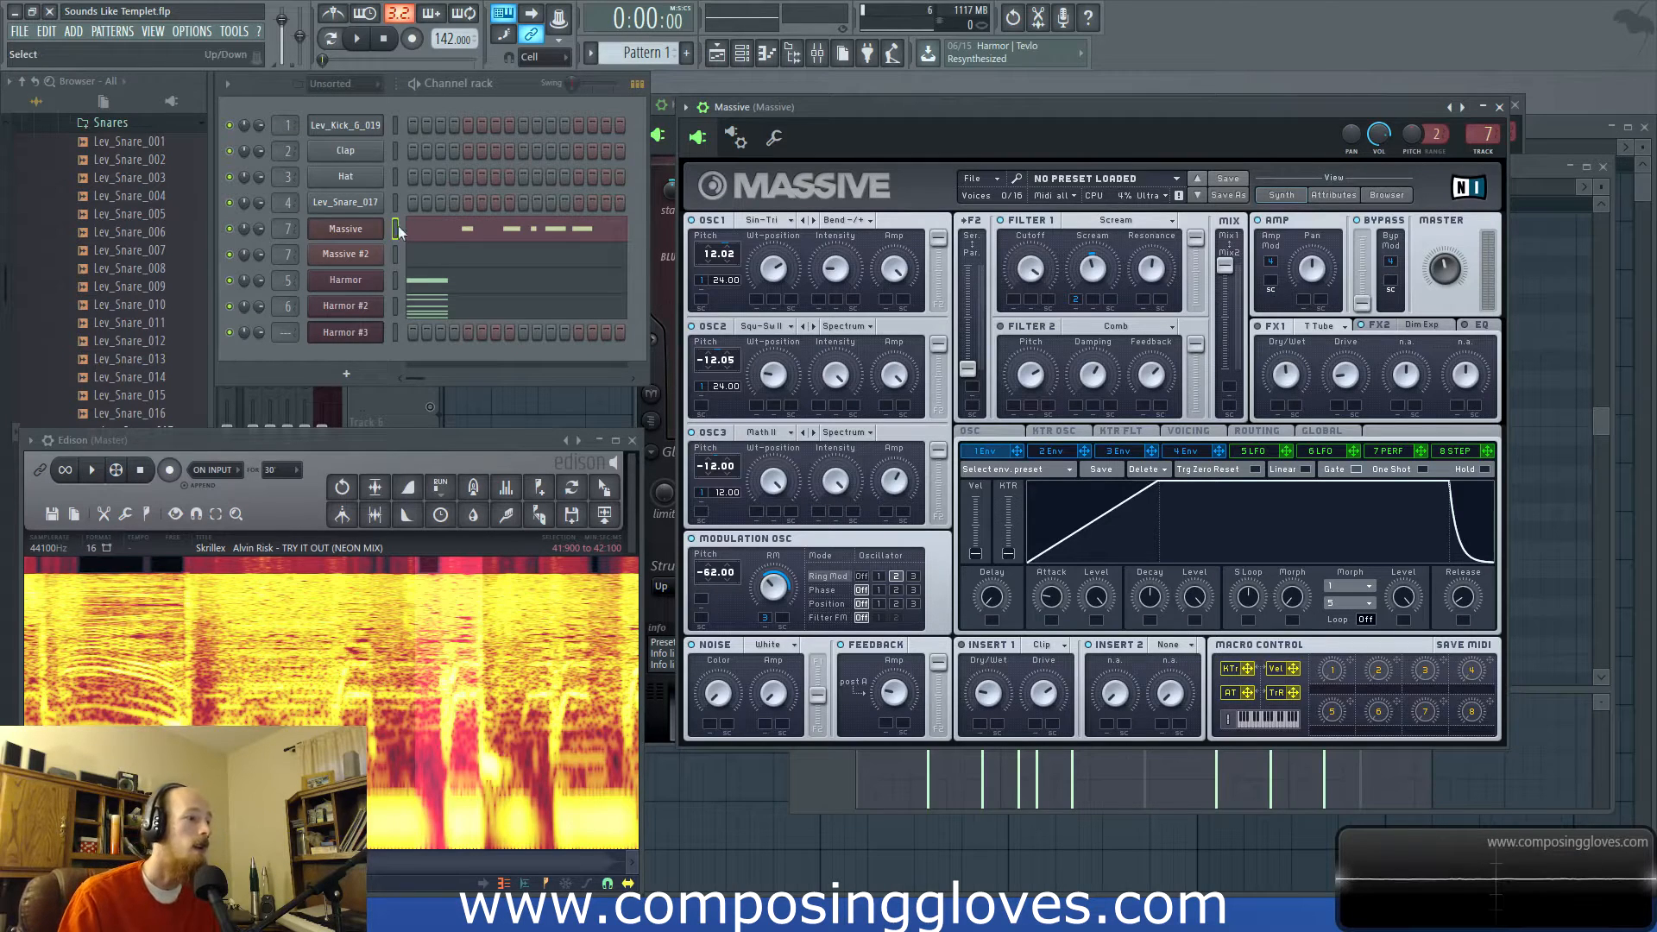
- Add a Sytrus channel, load its Default preset, and place its window over the Massive synth
{"action": "left_click", "coordinate": [346, 374]}
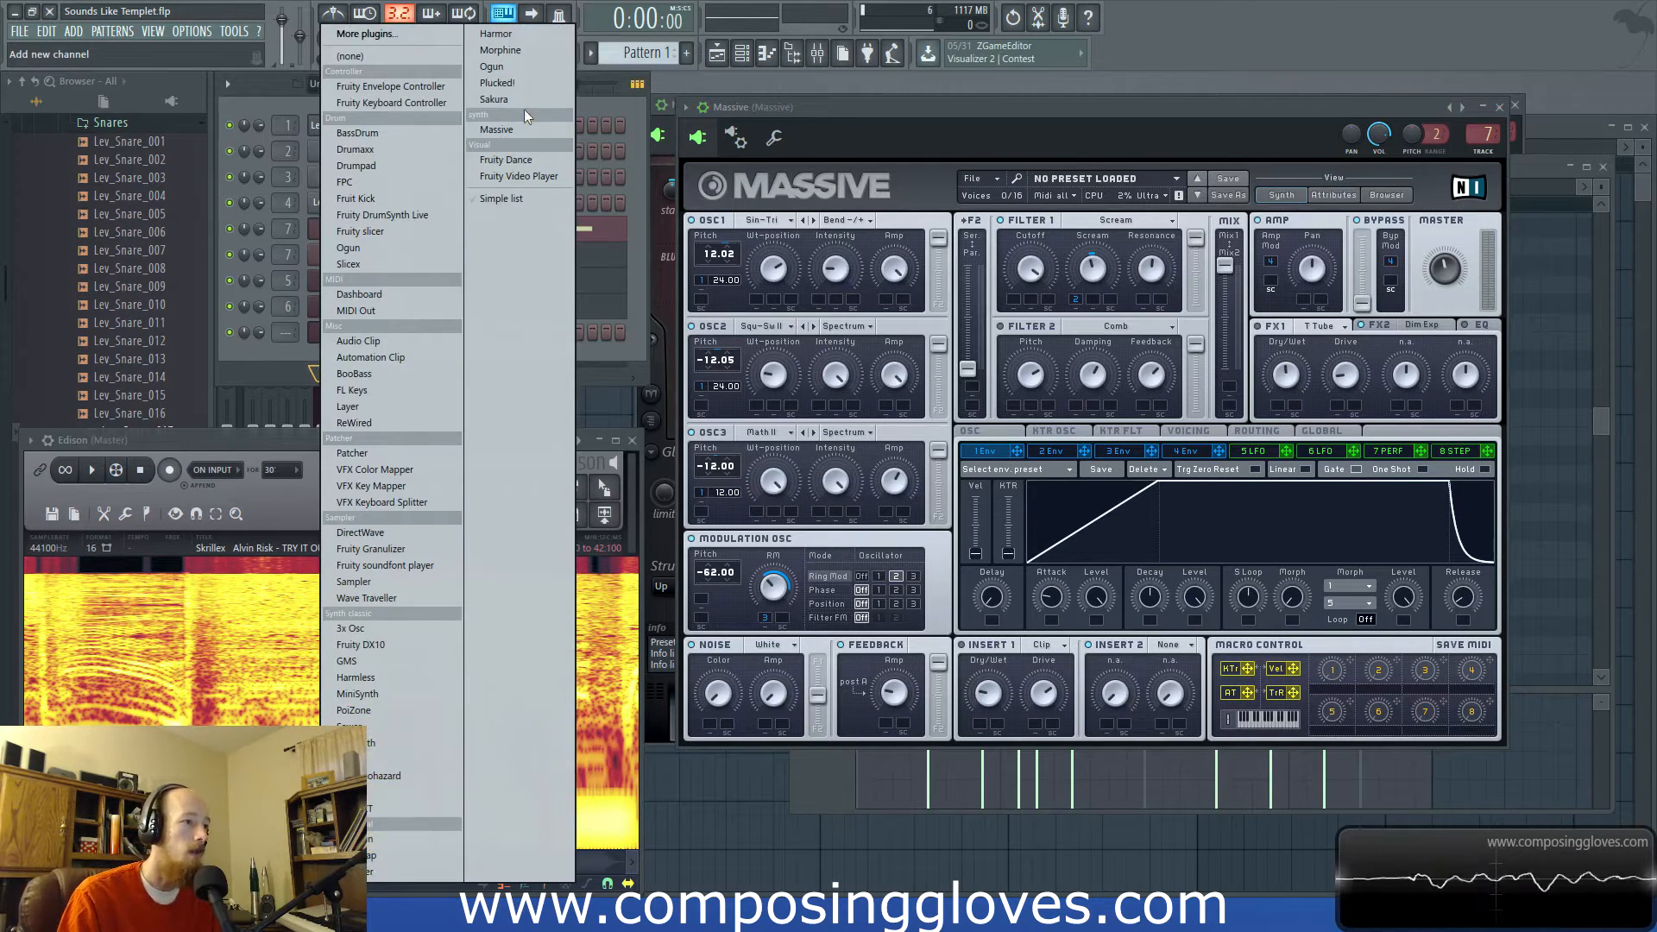
{"action": "left_click", "coordinate": [388, 760]}
{"action": "left_click_drag", "start_coordinate": [408, 164], "coordinate": [1178, 141]}
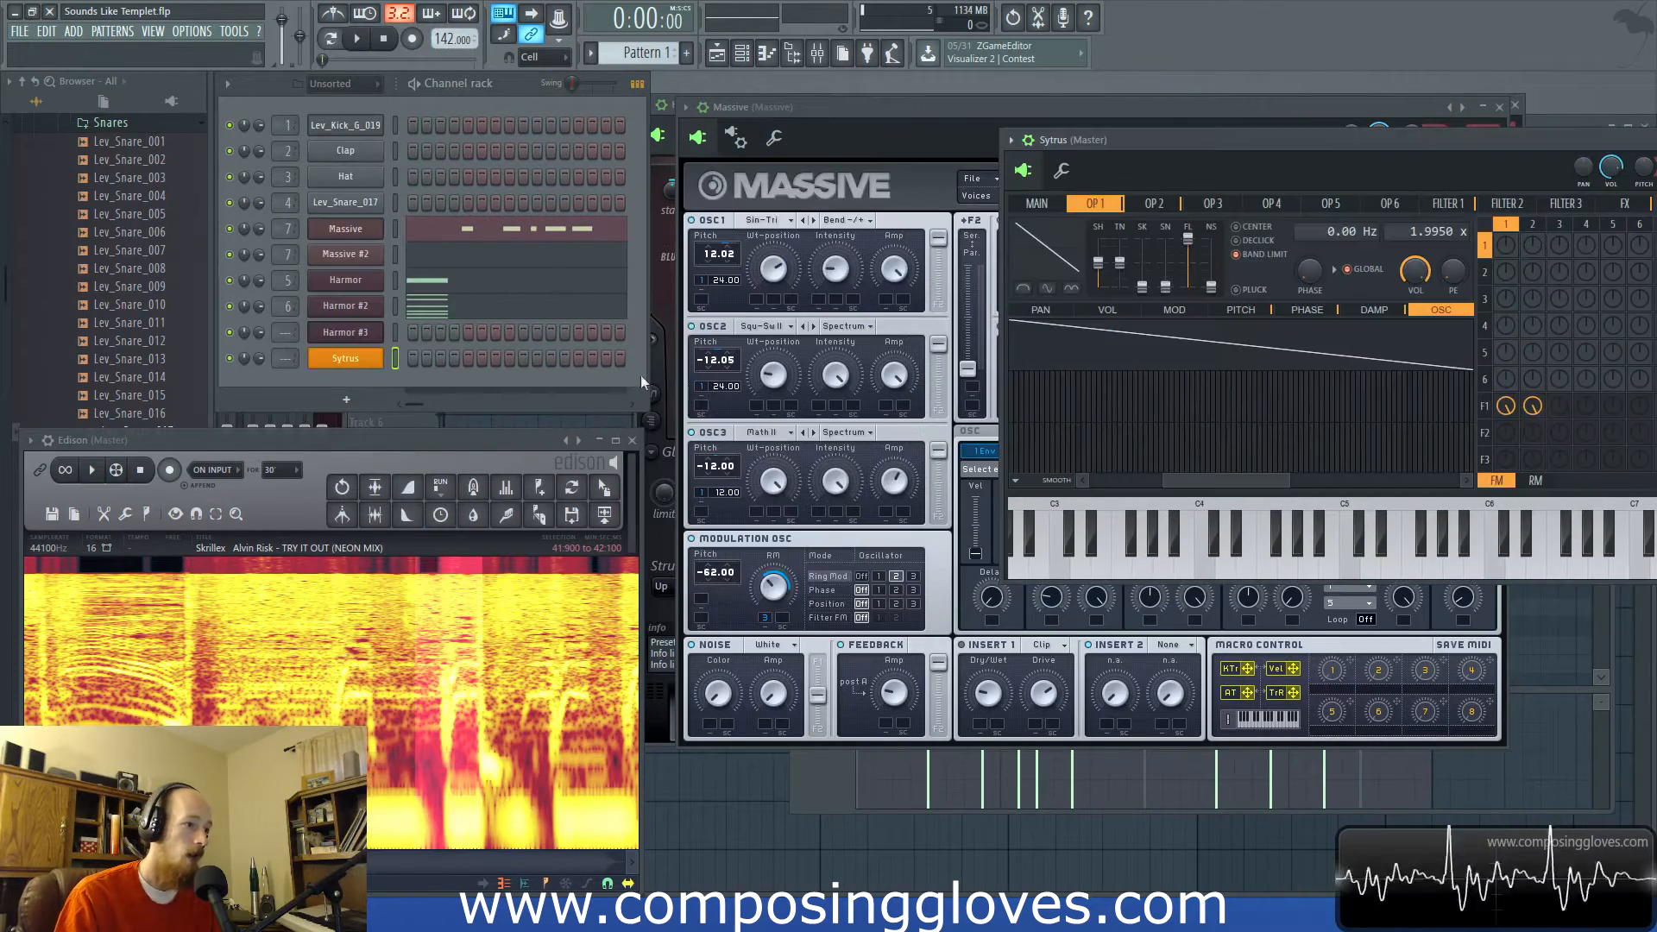
{"action": "left_click_drag", "start_coordinate": [1306, 142], "coordinate": [744, 145]}
{"action": "right_click", "coordinate": [1132, 145]}
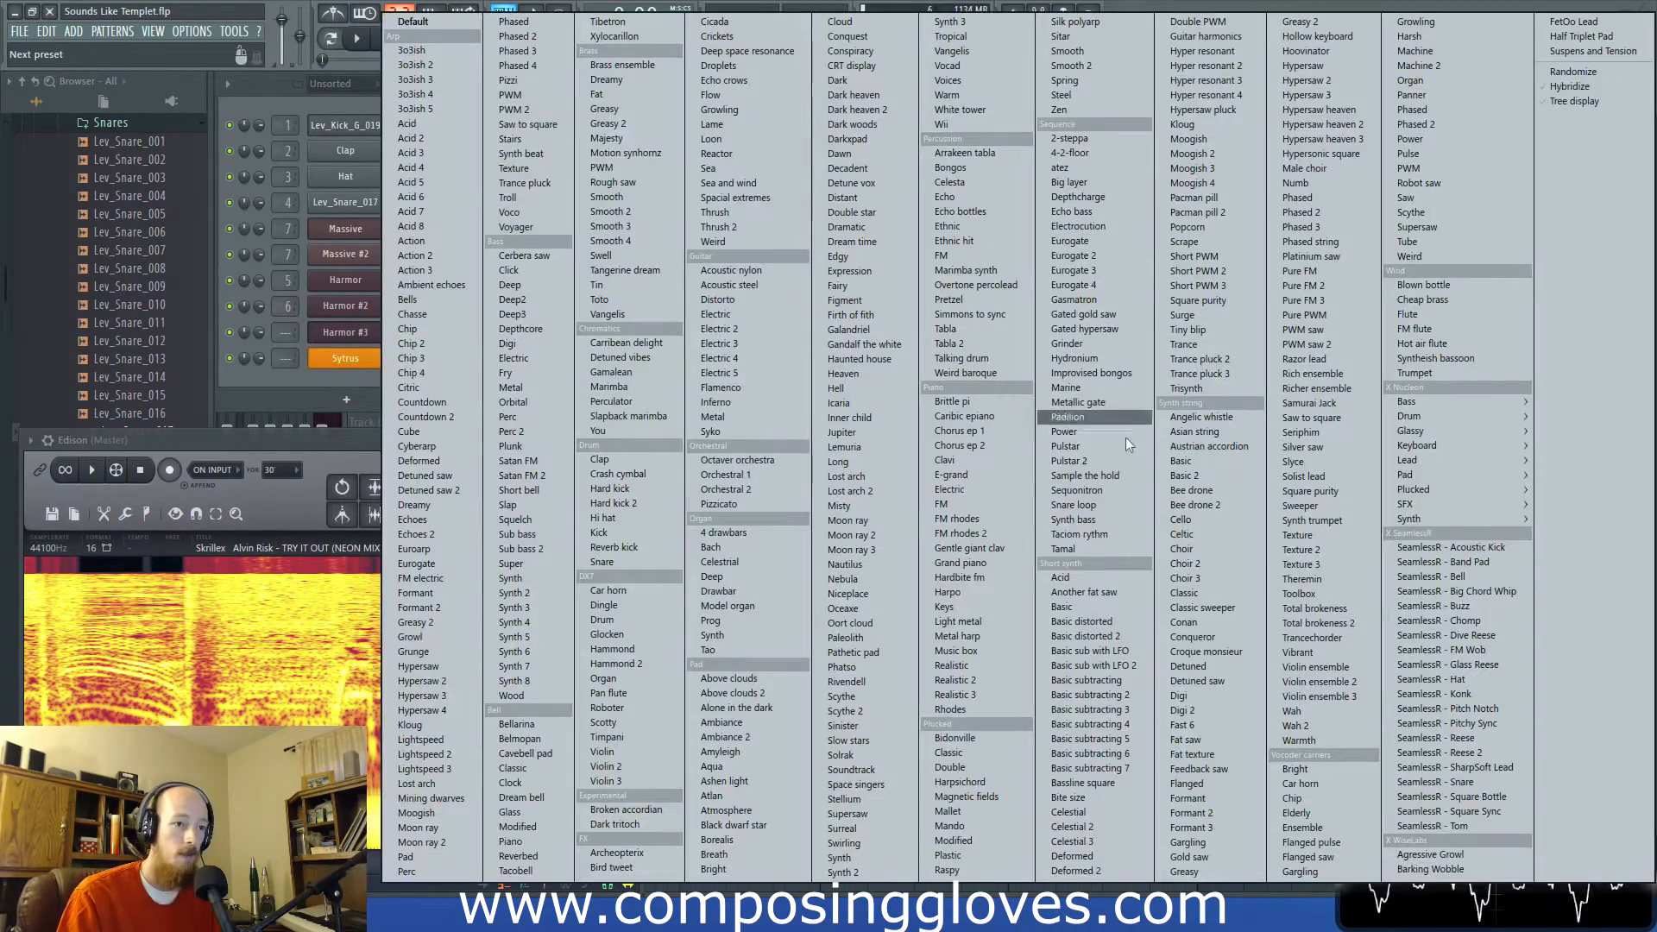
{"action": "left_click", "coordinate": [423, 21]}
{"action": "left_click_drag", "start_coordinate": [677, 148], "coordinate": [1043, 148]}
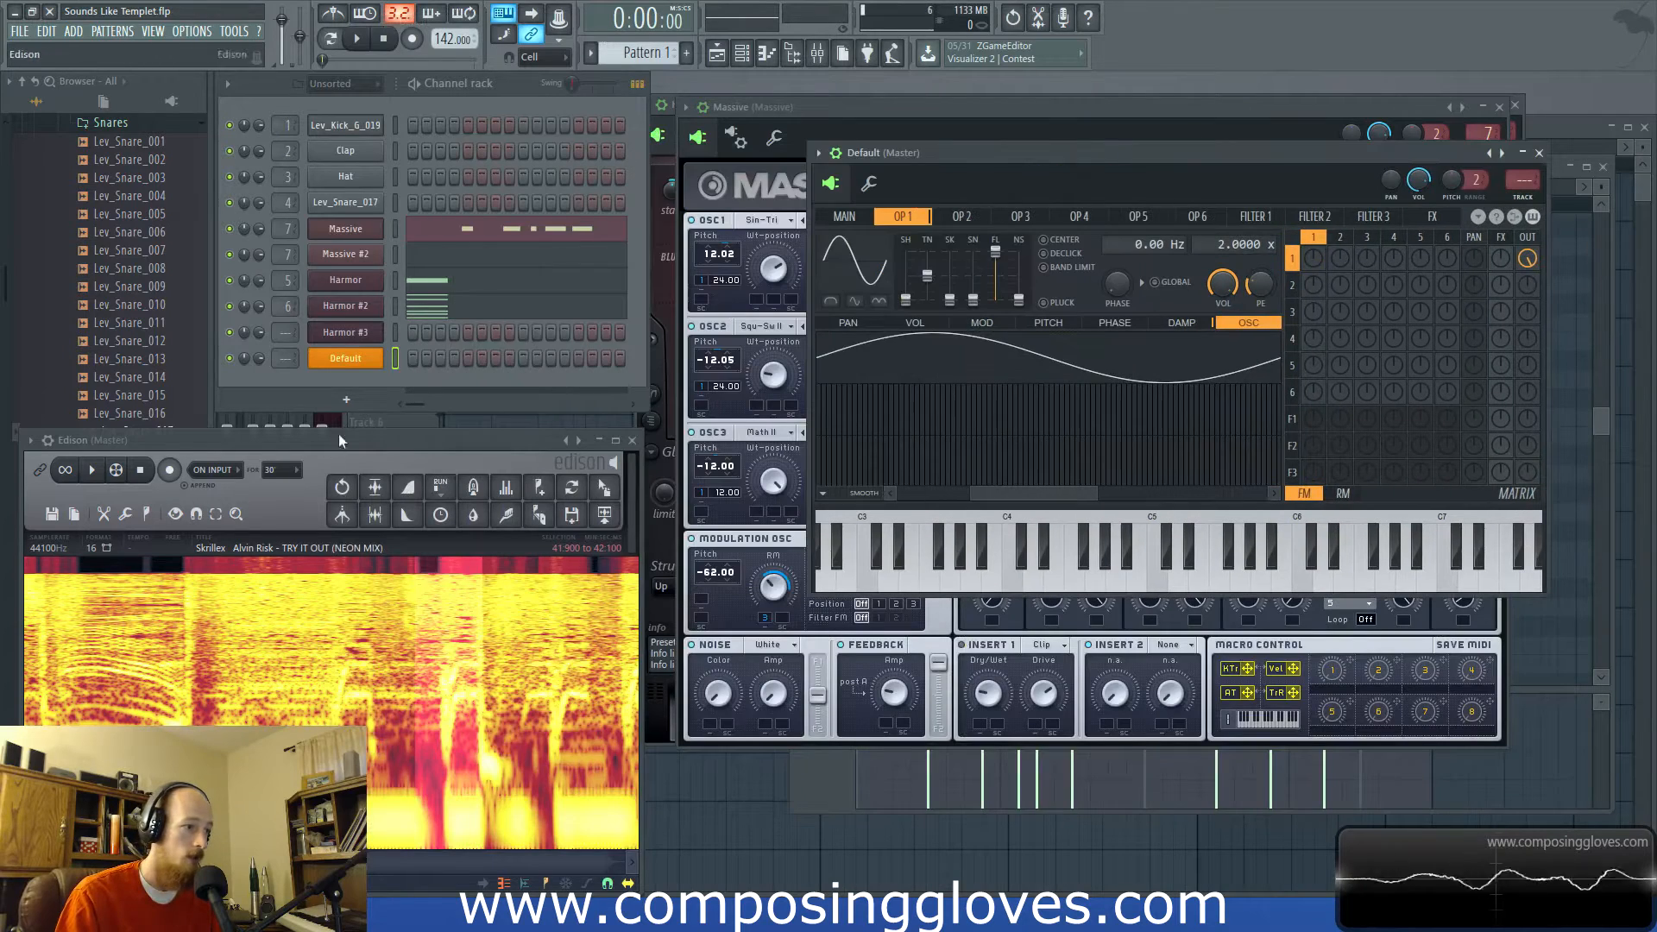
{"action": "left_click", "coordinate": [346, 403]}
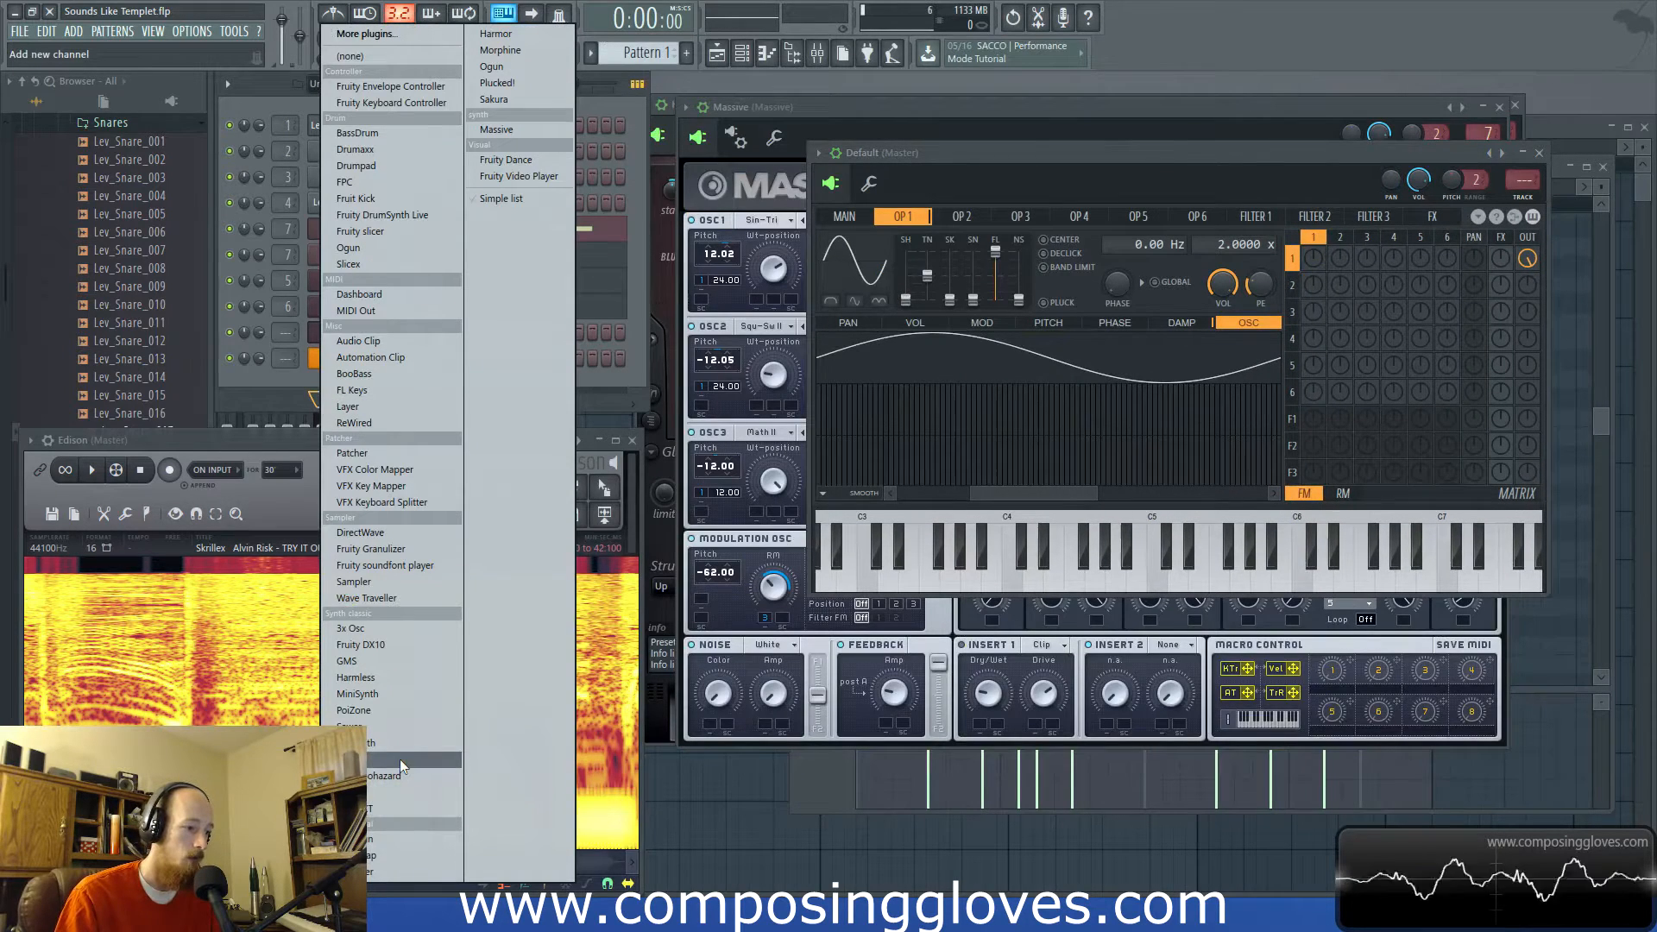
{"action": "left_click_drag", "start_coordinate": [898, 145], "coordinate": [780, 155]}
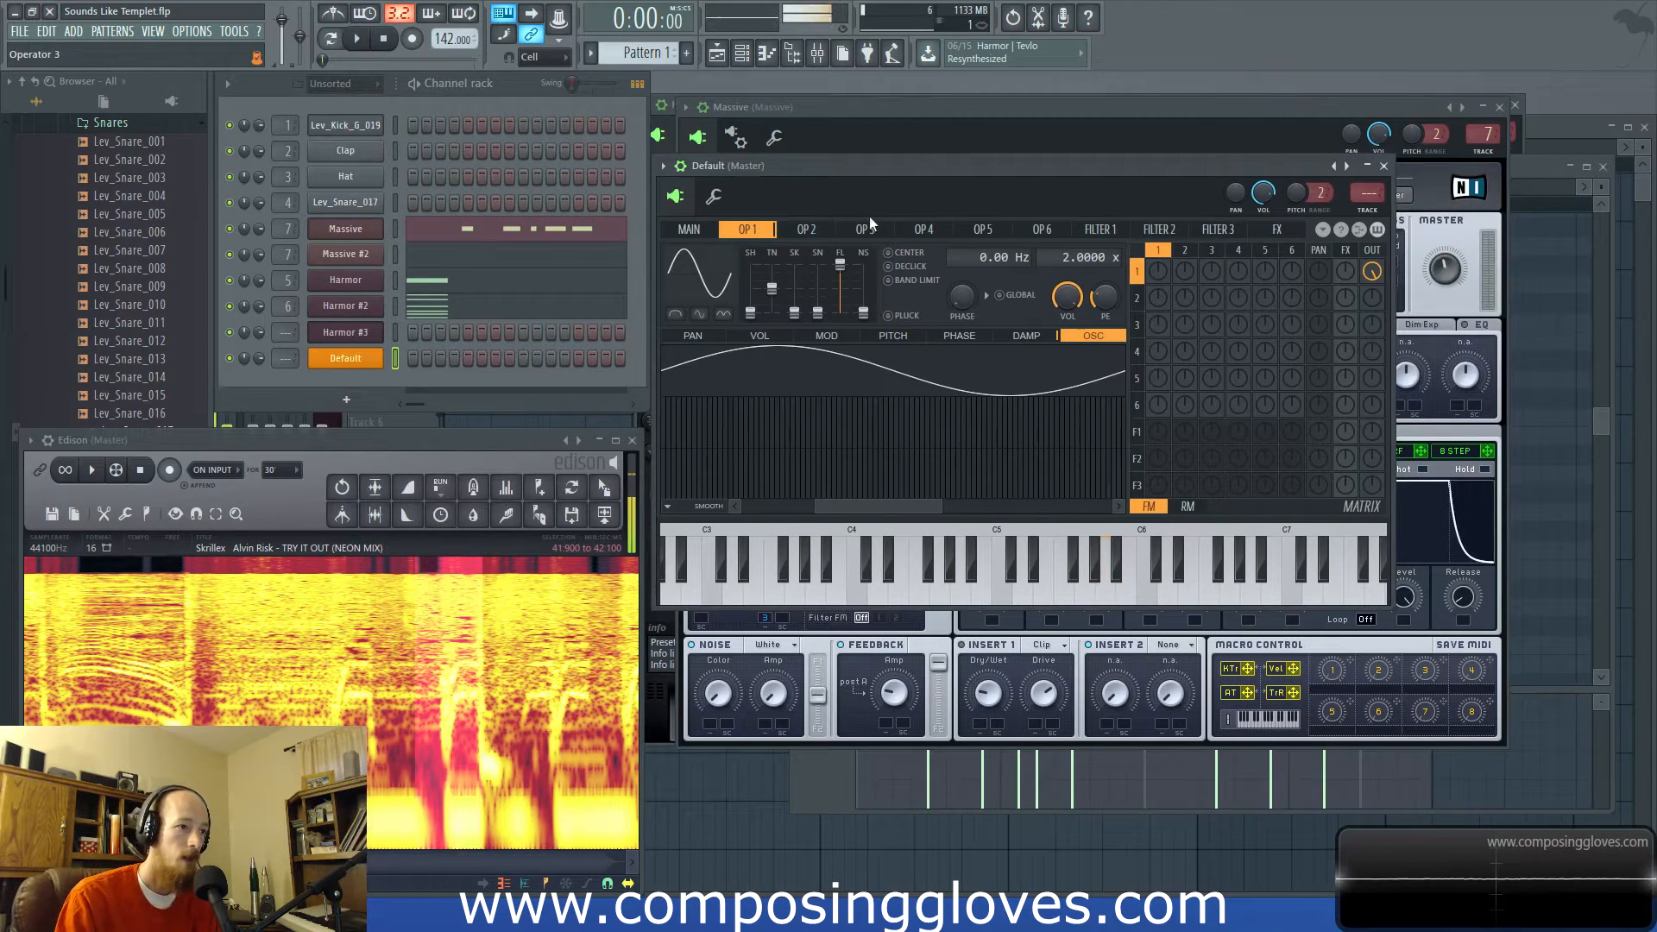
- Route Sytrus operator 2 to the output in the modulation matrix
{"action": "left_click", "coordinate": [813, 231]}
{"action": "left_click", "coordinate": [744, 229]}
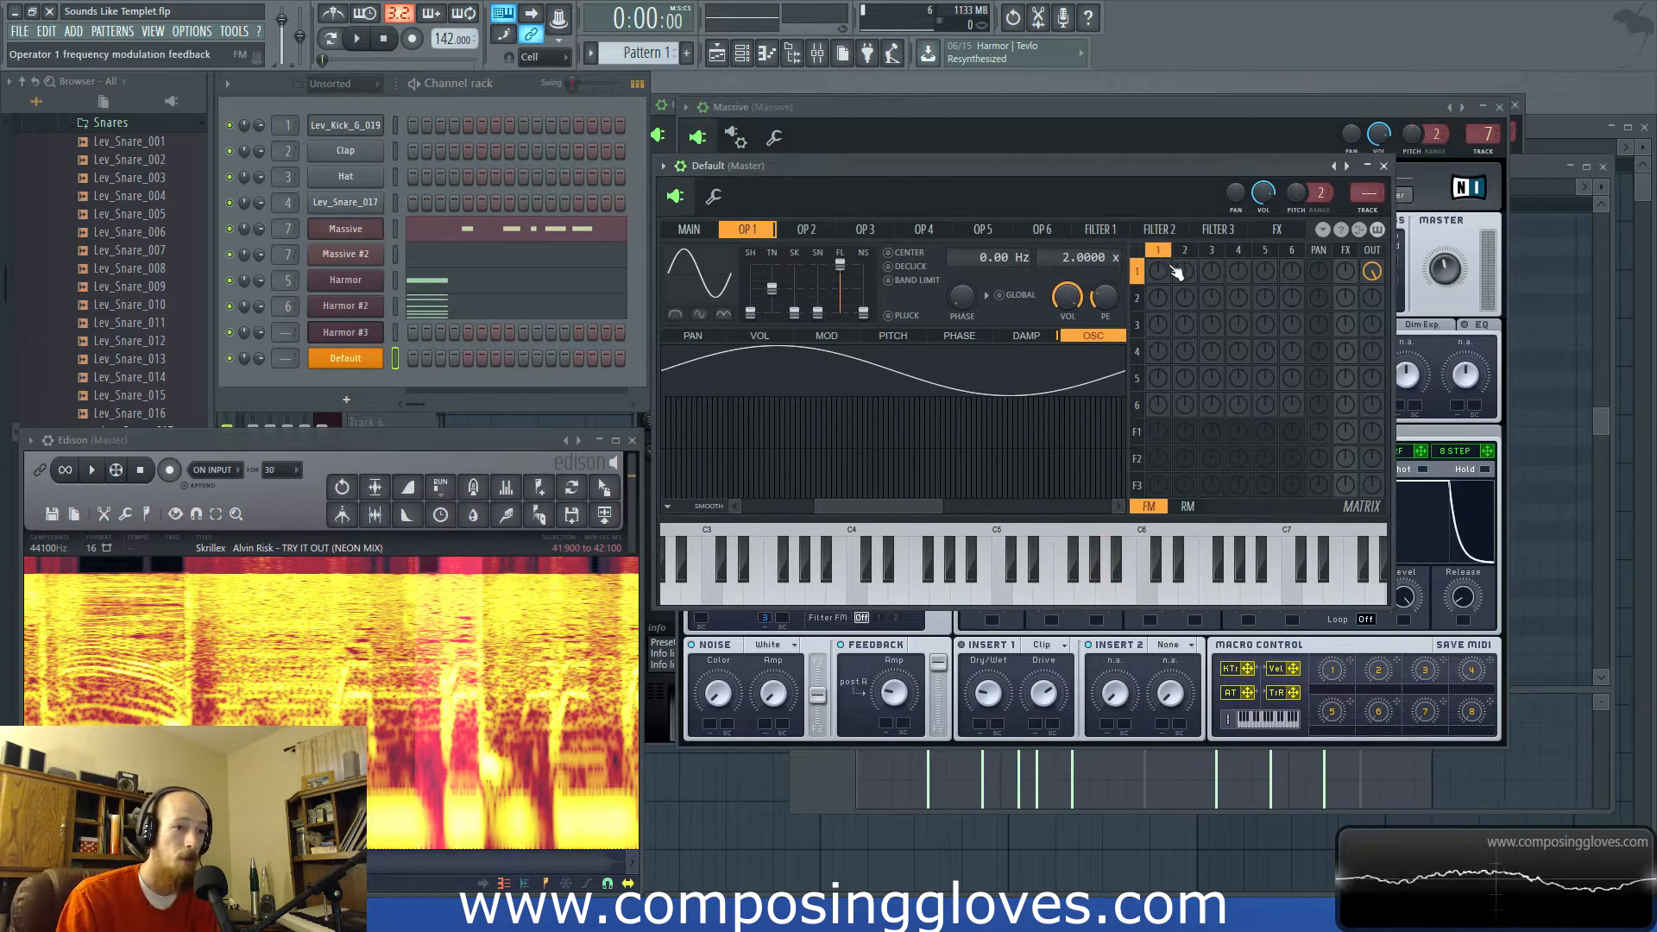
{"action": "left_click_drag", "start_coordinate": [1378, 304], "coordinate": [1378, 215]}
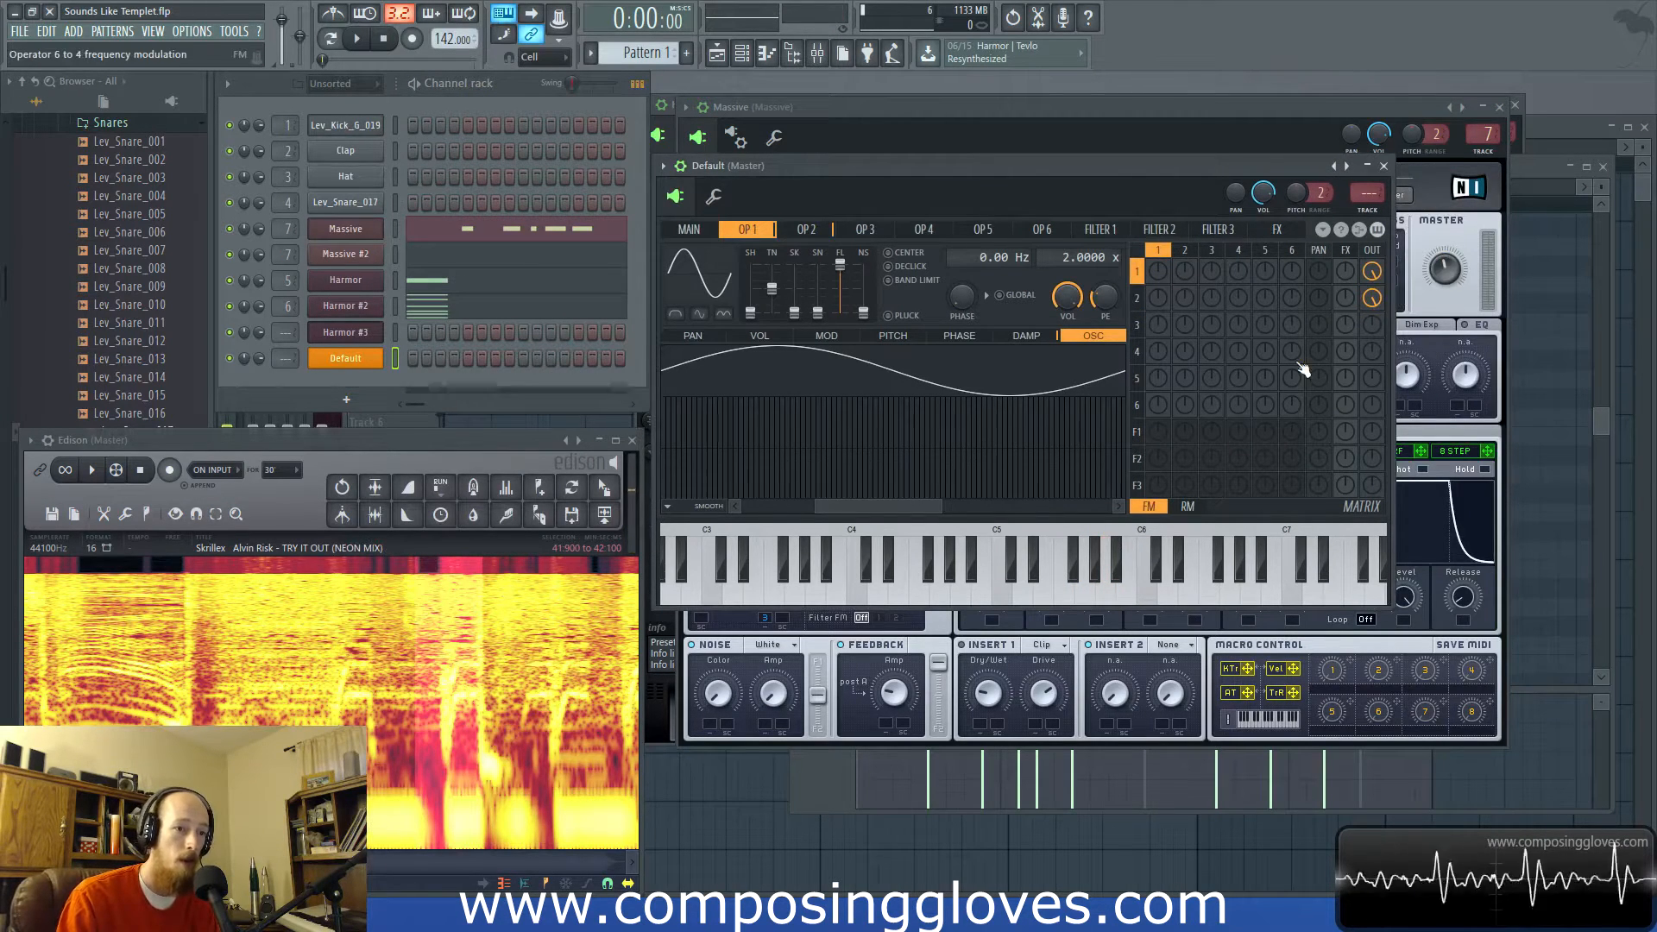
- Detune operator 2, first with a 2.00 Hz frequency offset and finally with no offset and a 2.0404x frequency ratio
{"action": "left_click", "coordinate": [1185, 252]}
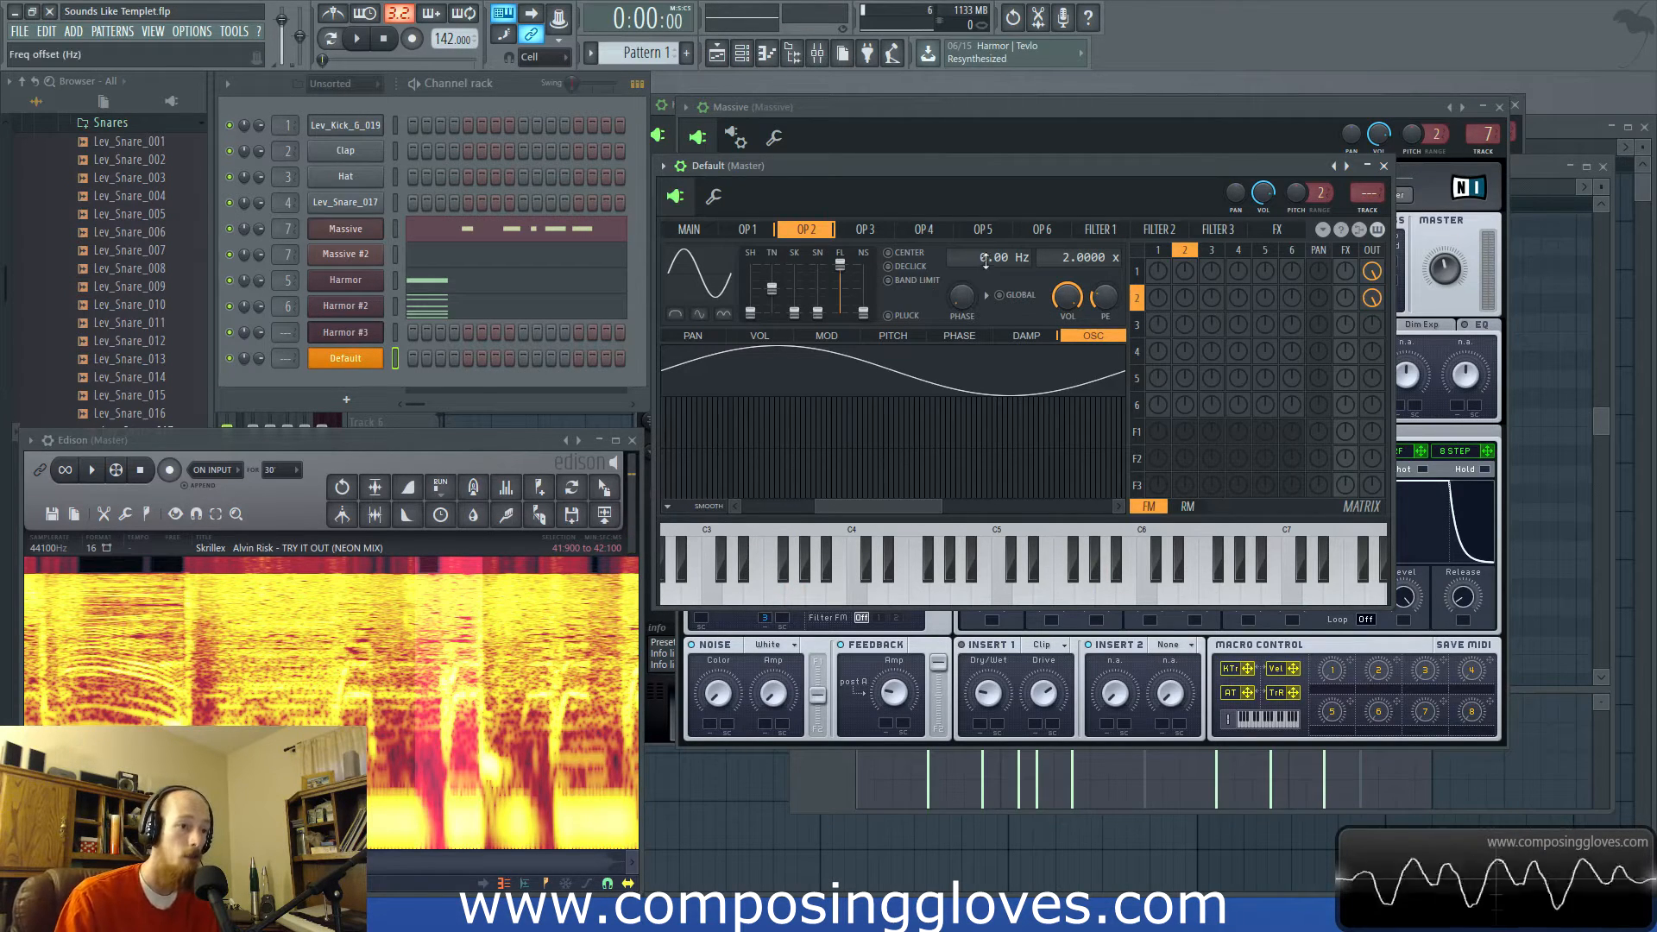
{"action": "left_click_drag", "start_coordinate": [980, 257], "coordinate": [980, 250]}
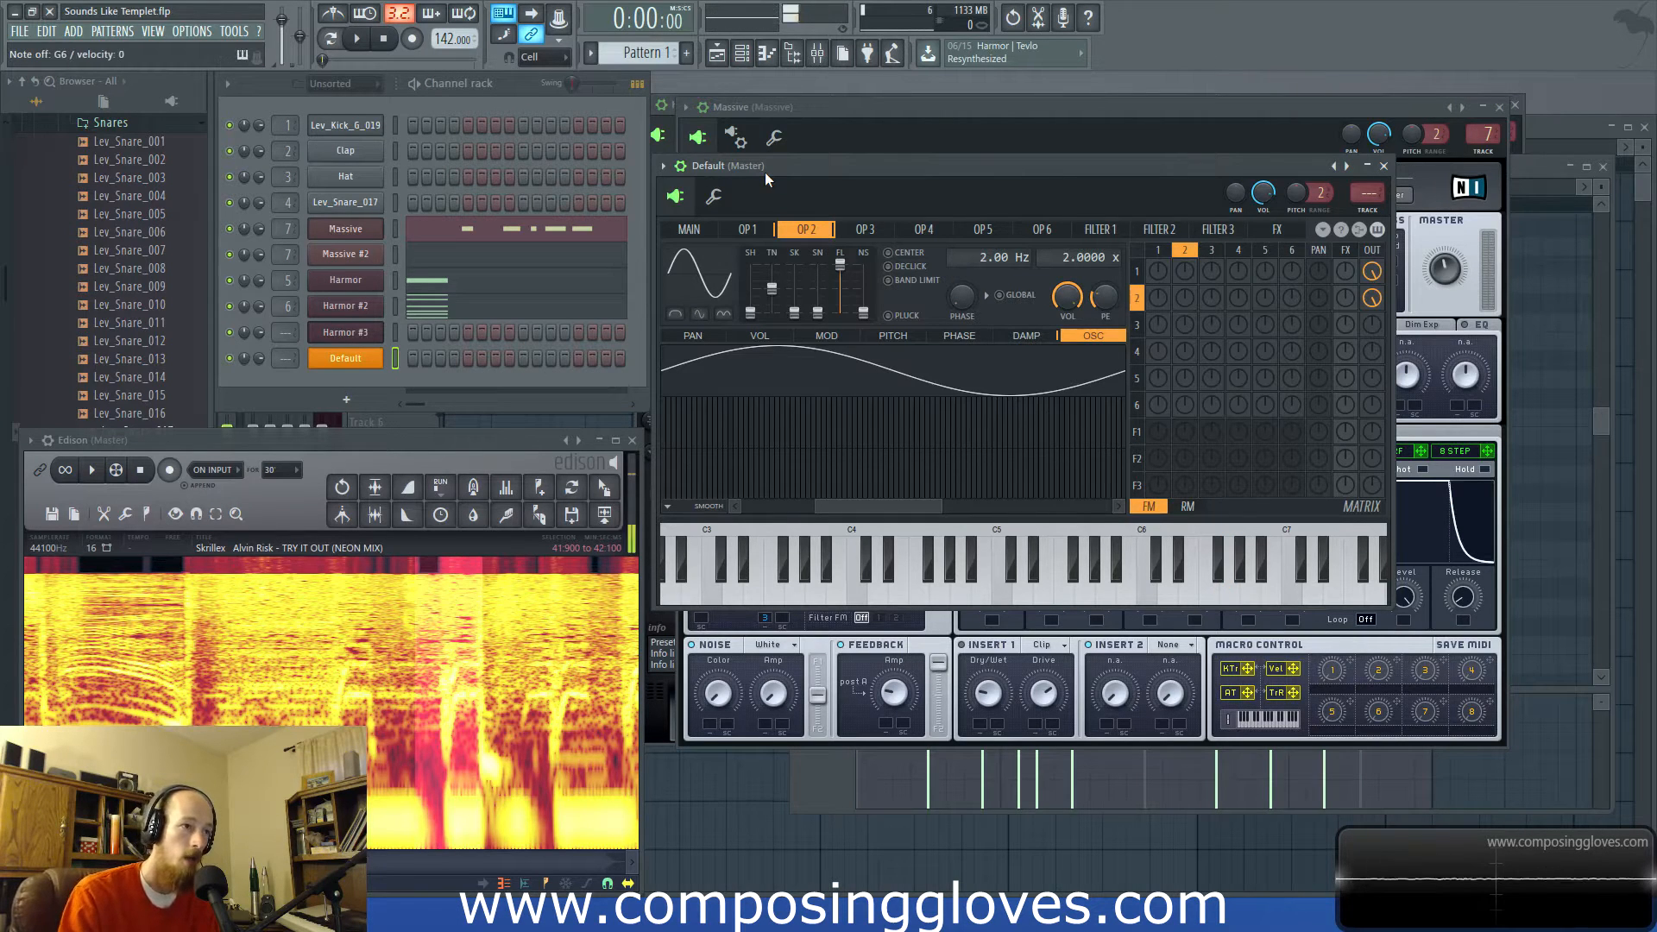
{"action": "mouse_move", "coordinate": [969, 267]}
{"action": "left_mouse_down"}
{"action": "mouse_move", "coordinate": [969, 293]}
{"action": "mouse_move", "coordinate": [980, 255]}
{"action": "left_mouse_up"}
{"action": "left_click_drag", "start_coordinate": [1100, 258], "coordinate": [1100, 256]}
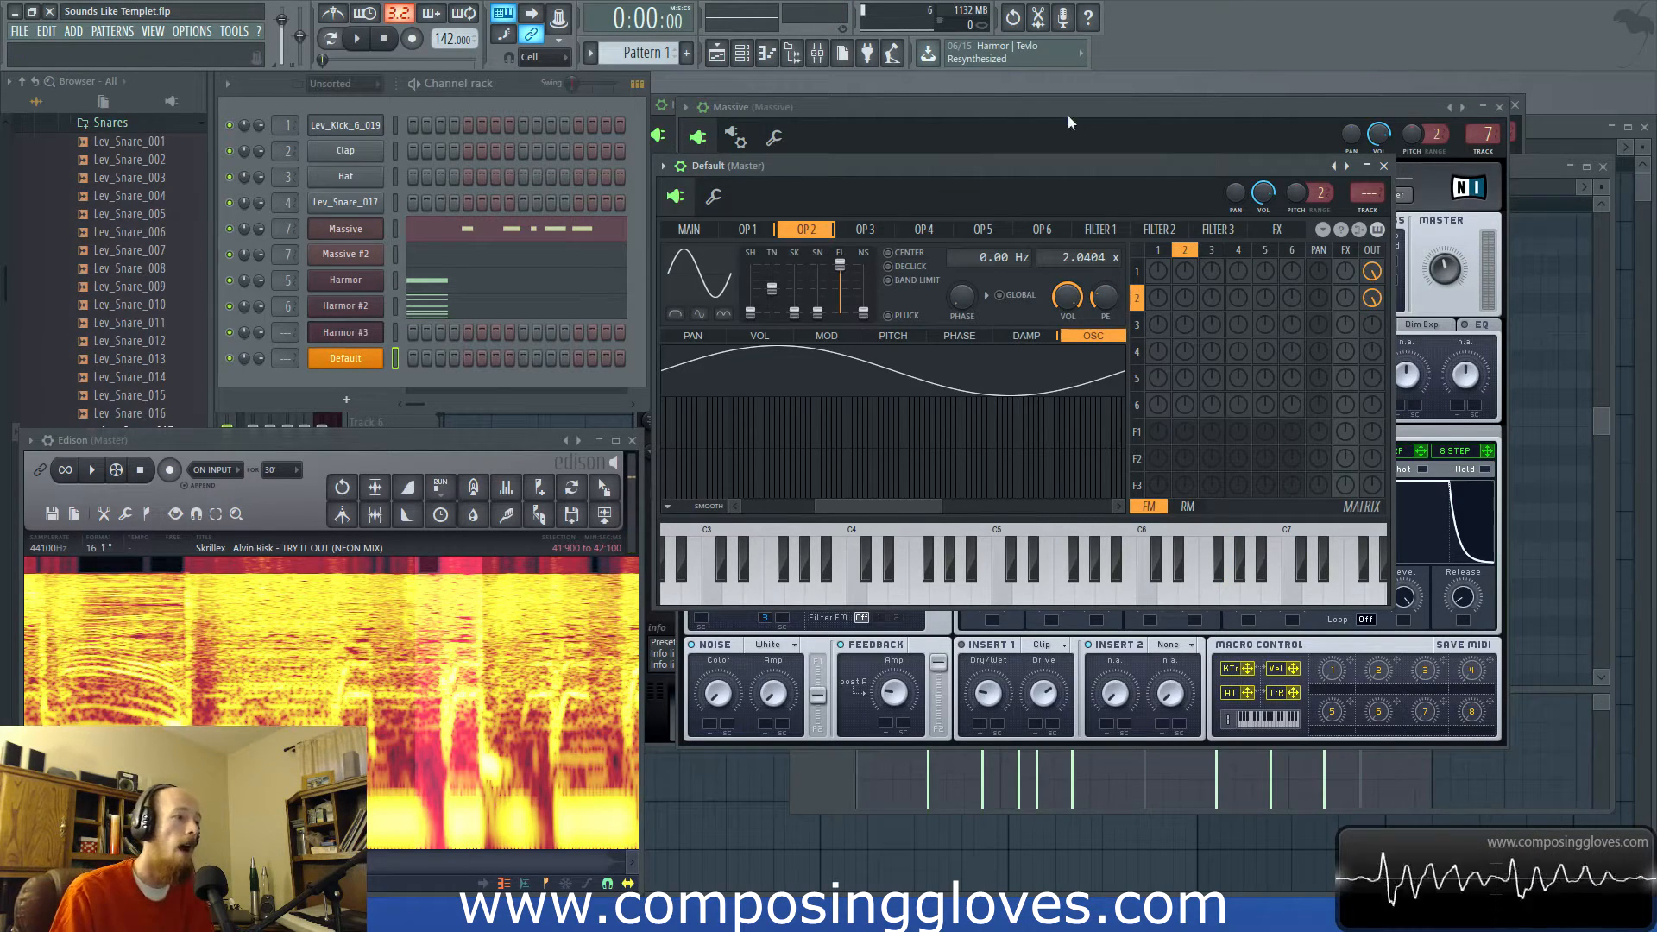
- View the effect chain on Massive's mixer track and return to the Massive synth window
{"action": "left_click", "coordinate": [1218, 111]}
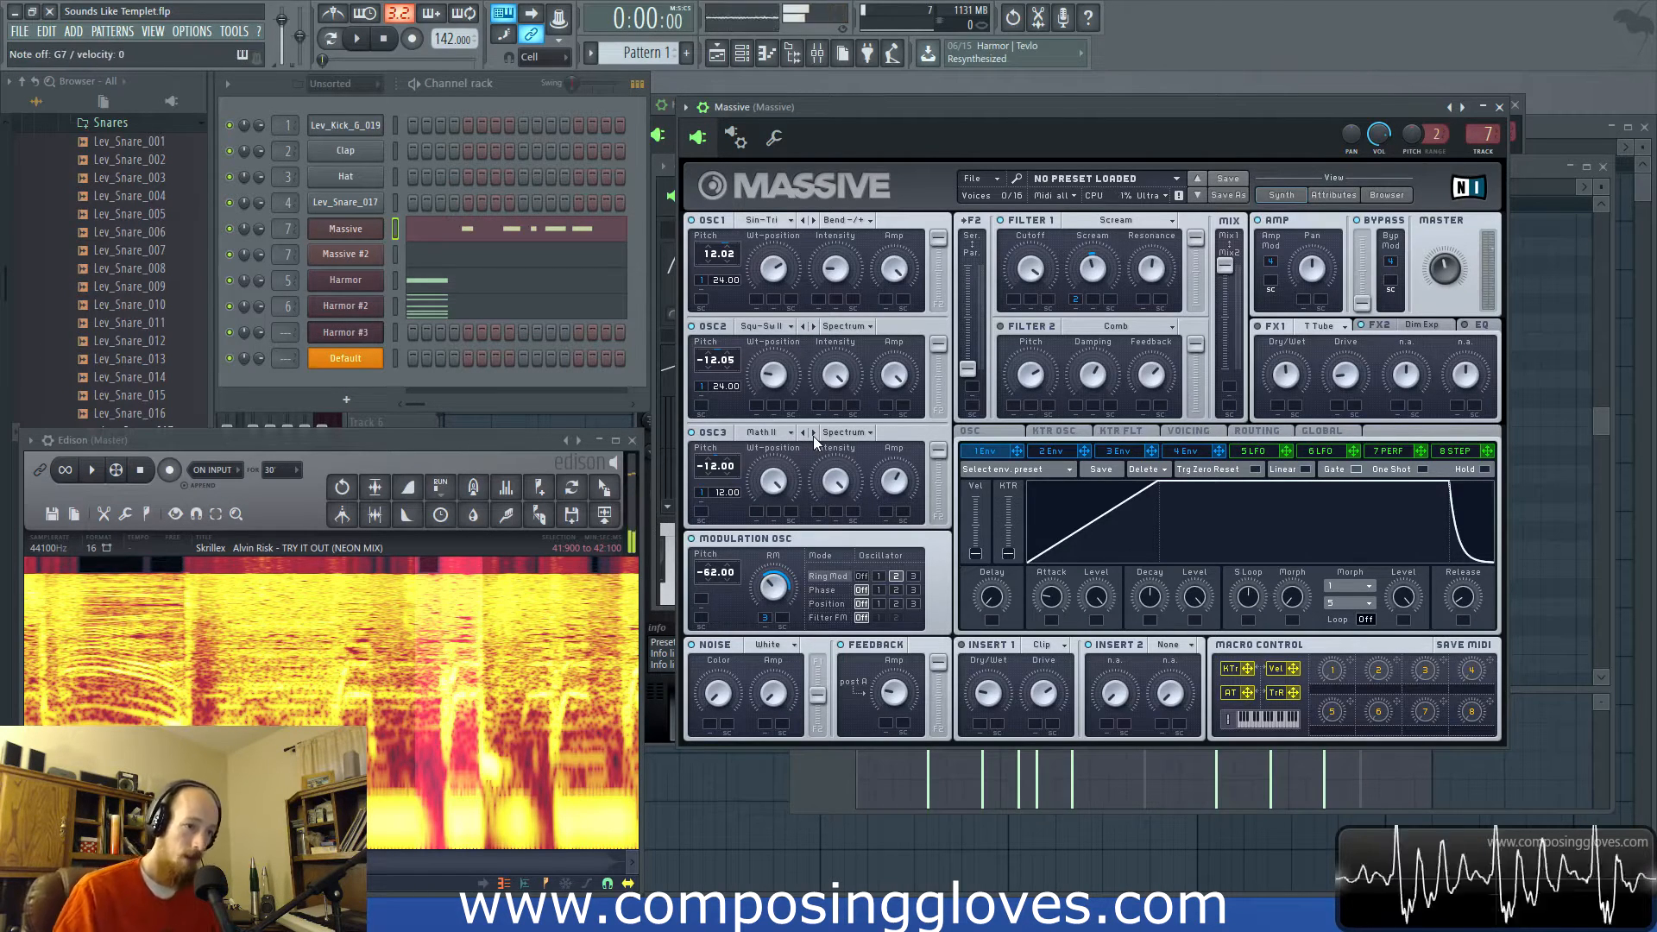
{"action": "left_click", "coordinate": [816, 52]}
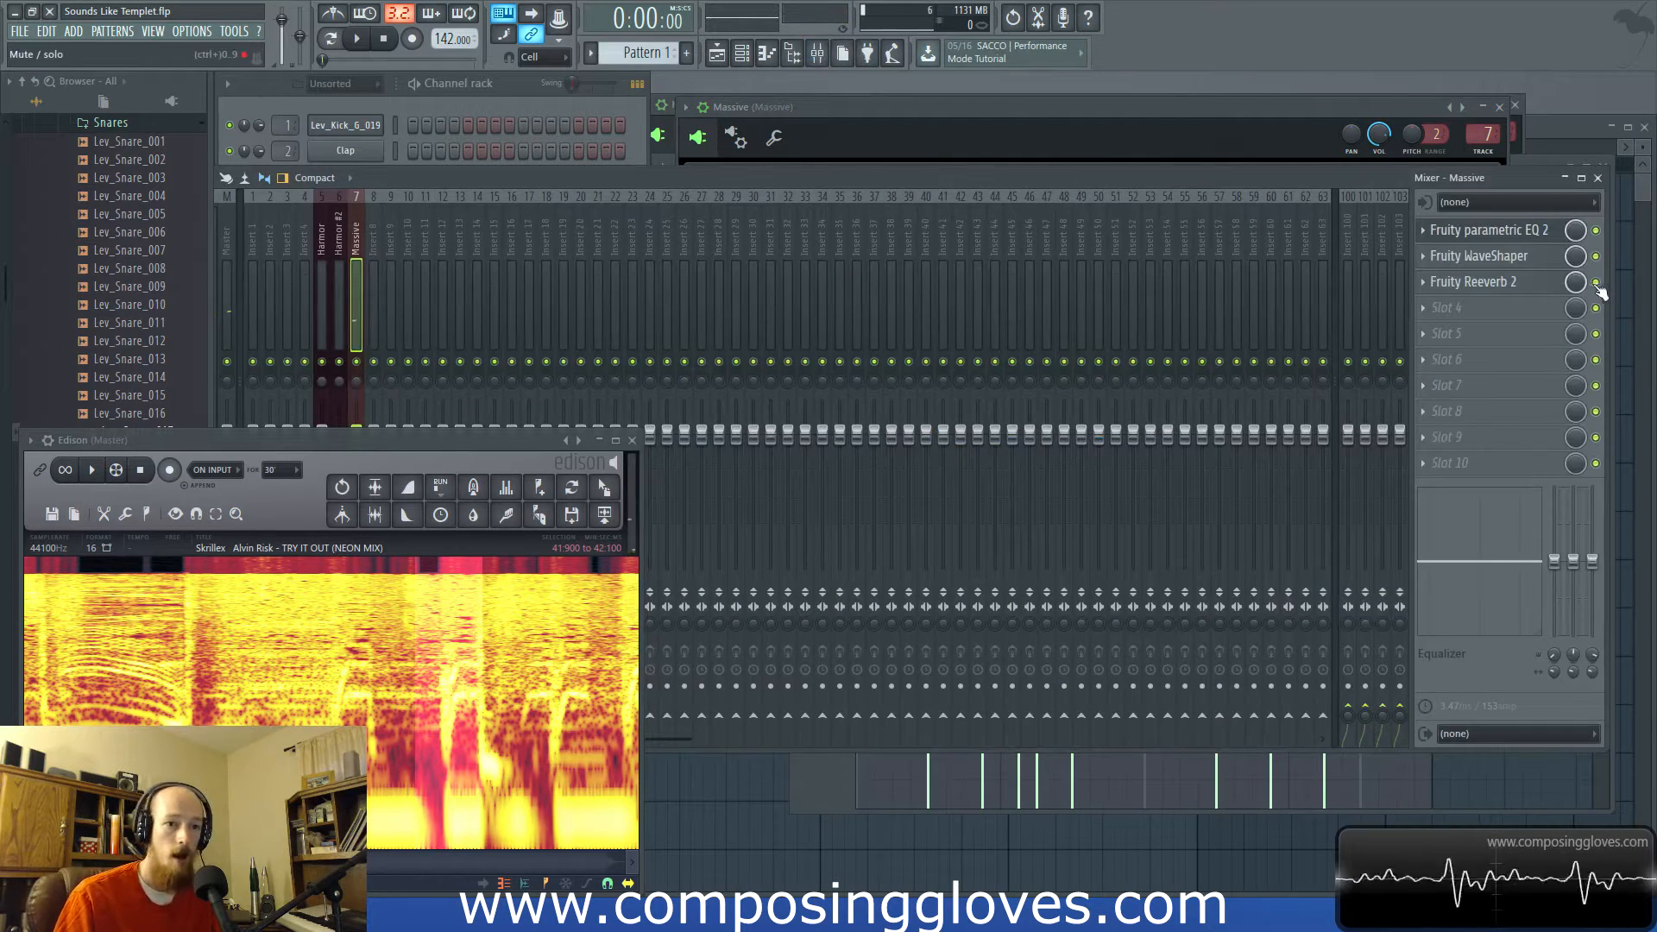
{"action": "left_click", "coordinate": [999, 110]}
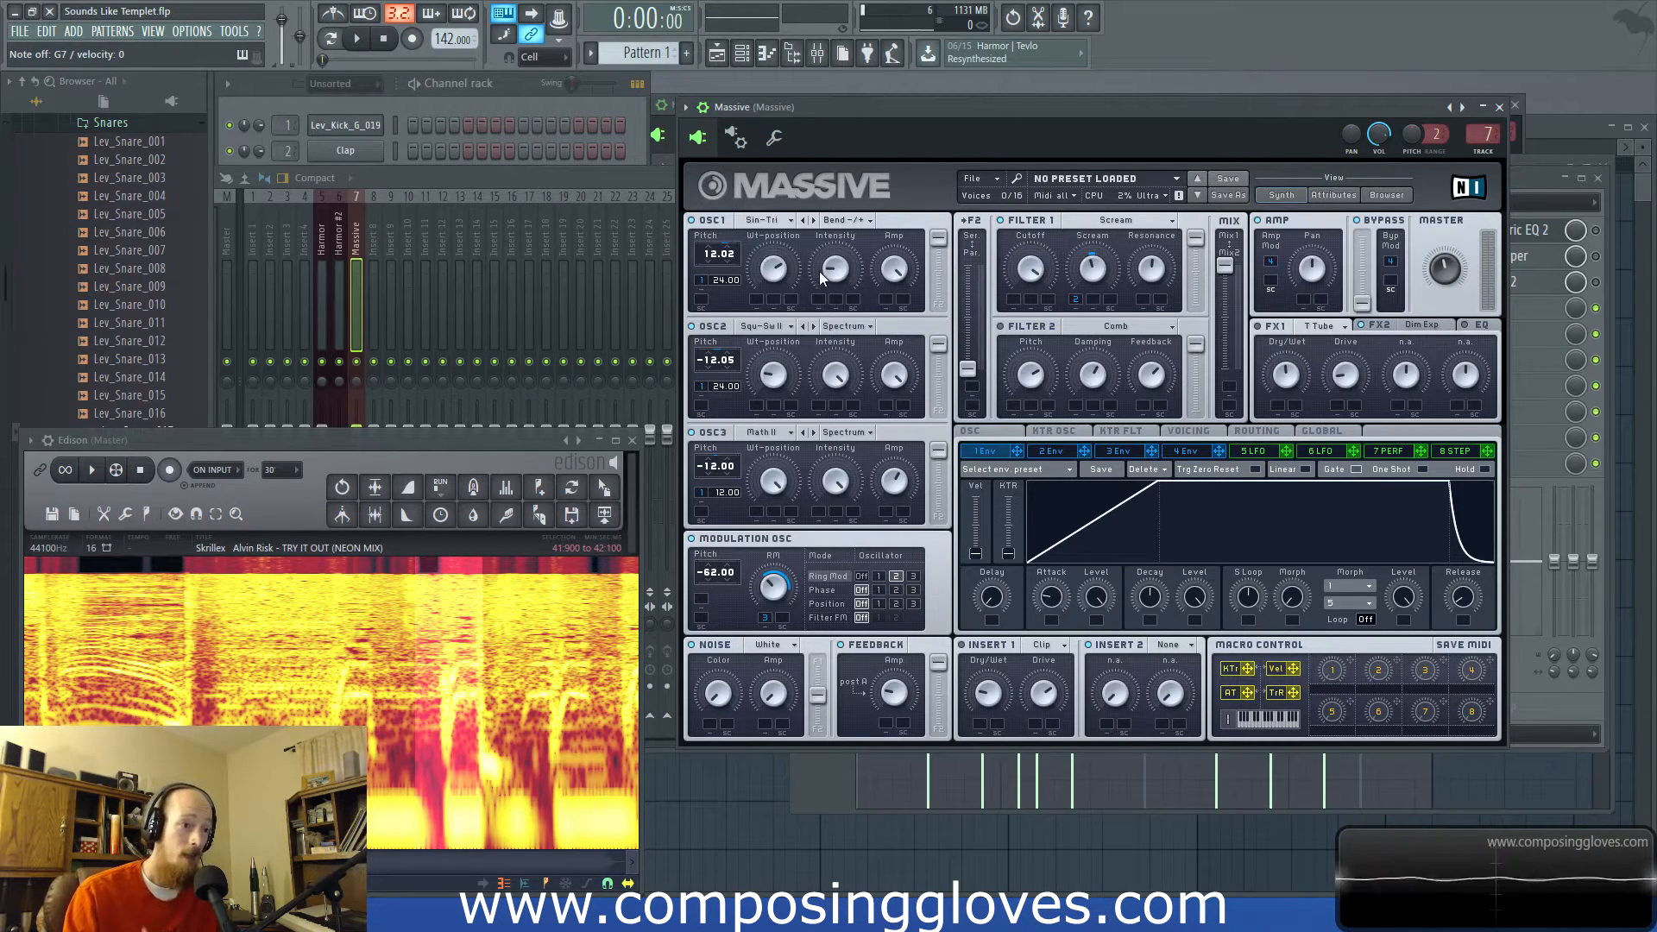
- Play the pattern briefly while sweeping oscillator 1's intensity, and restore the intensity
{"action": "key", "text": "space"}
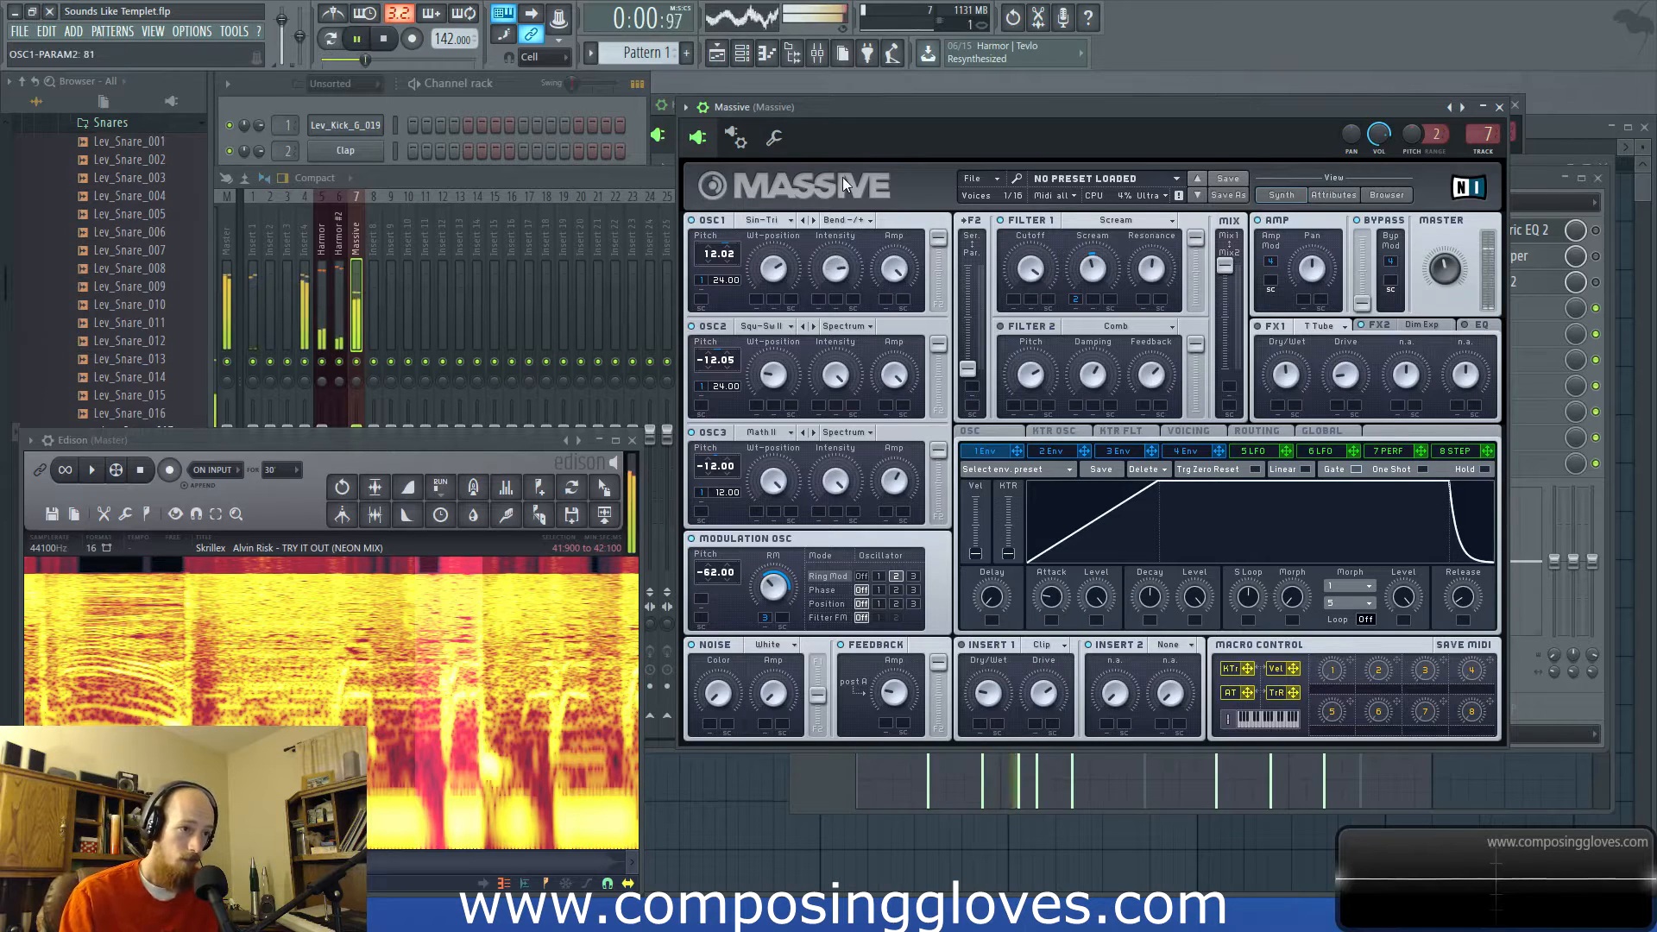
{"action": "key", "text": "space"}
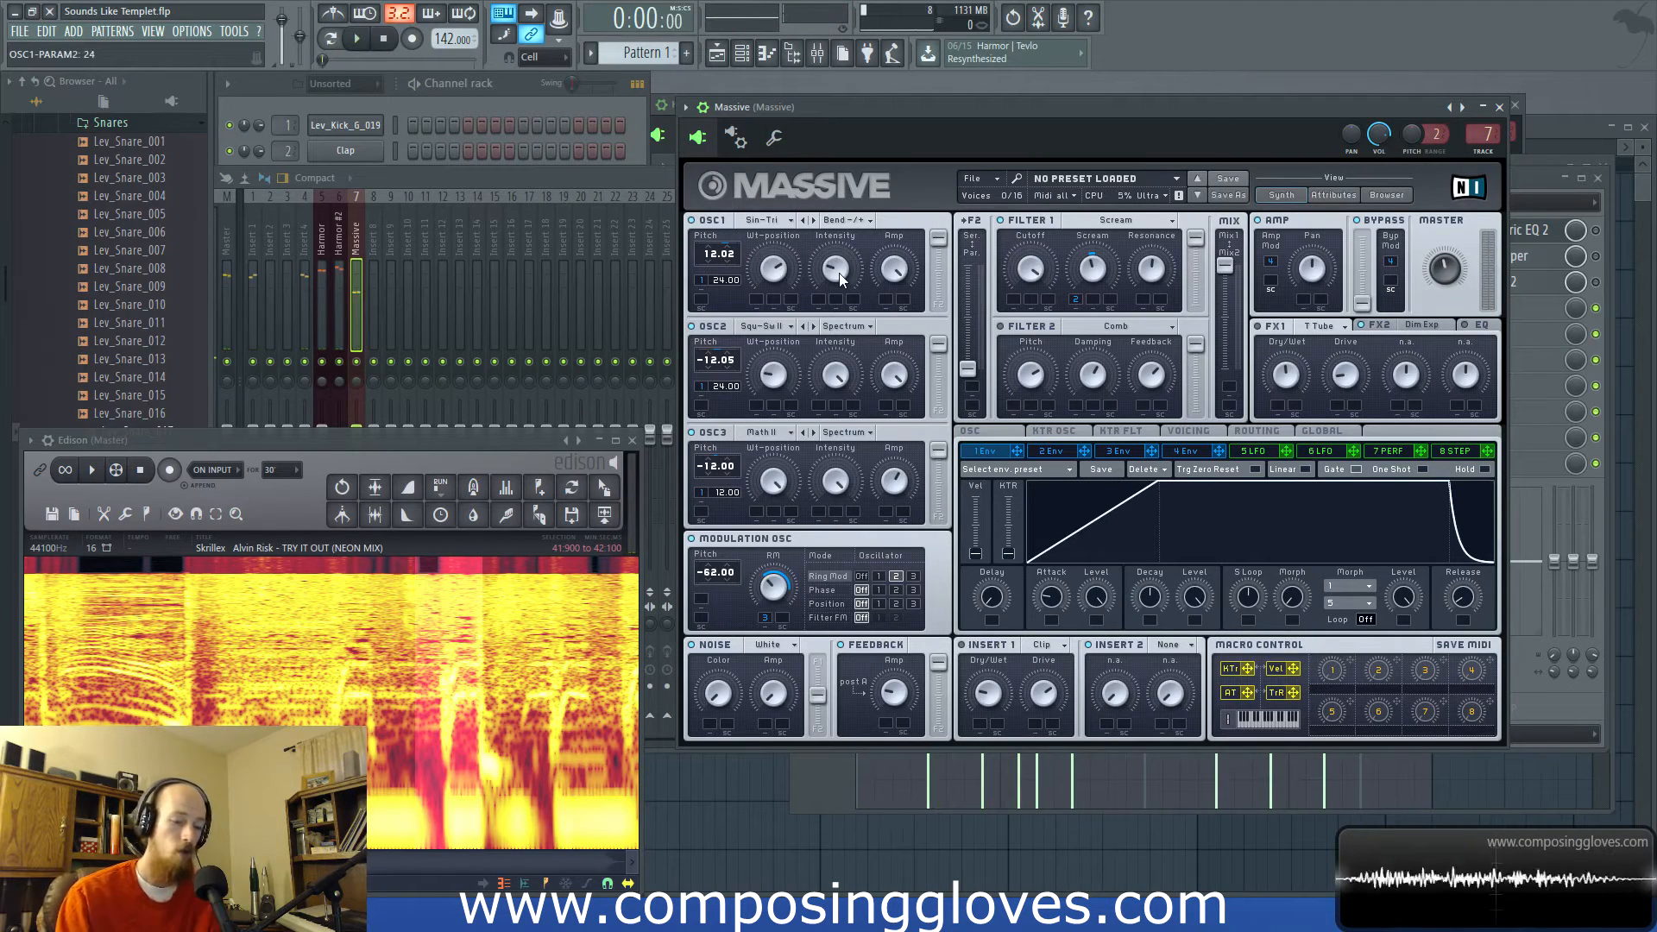
{"action": "mouse_move", "coordinate": [839, 273]}
{"action": "left_mouse_down"}
{"action": "mouse_move", "coordinate": [845, 157]}
{"action": "mouse_move", "coordinate": [844, 277]}
{"action": "mouse_move", "coordinate": [842, 258]}
{"action": "left_mouse_up"}
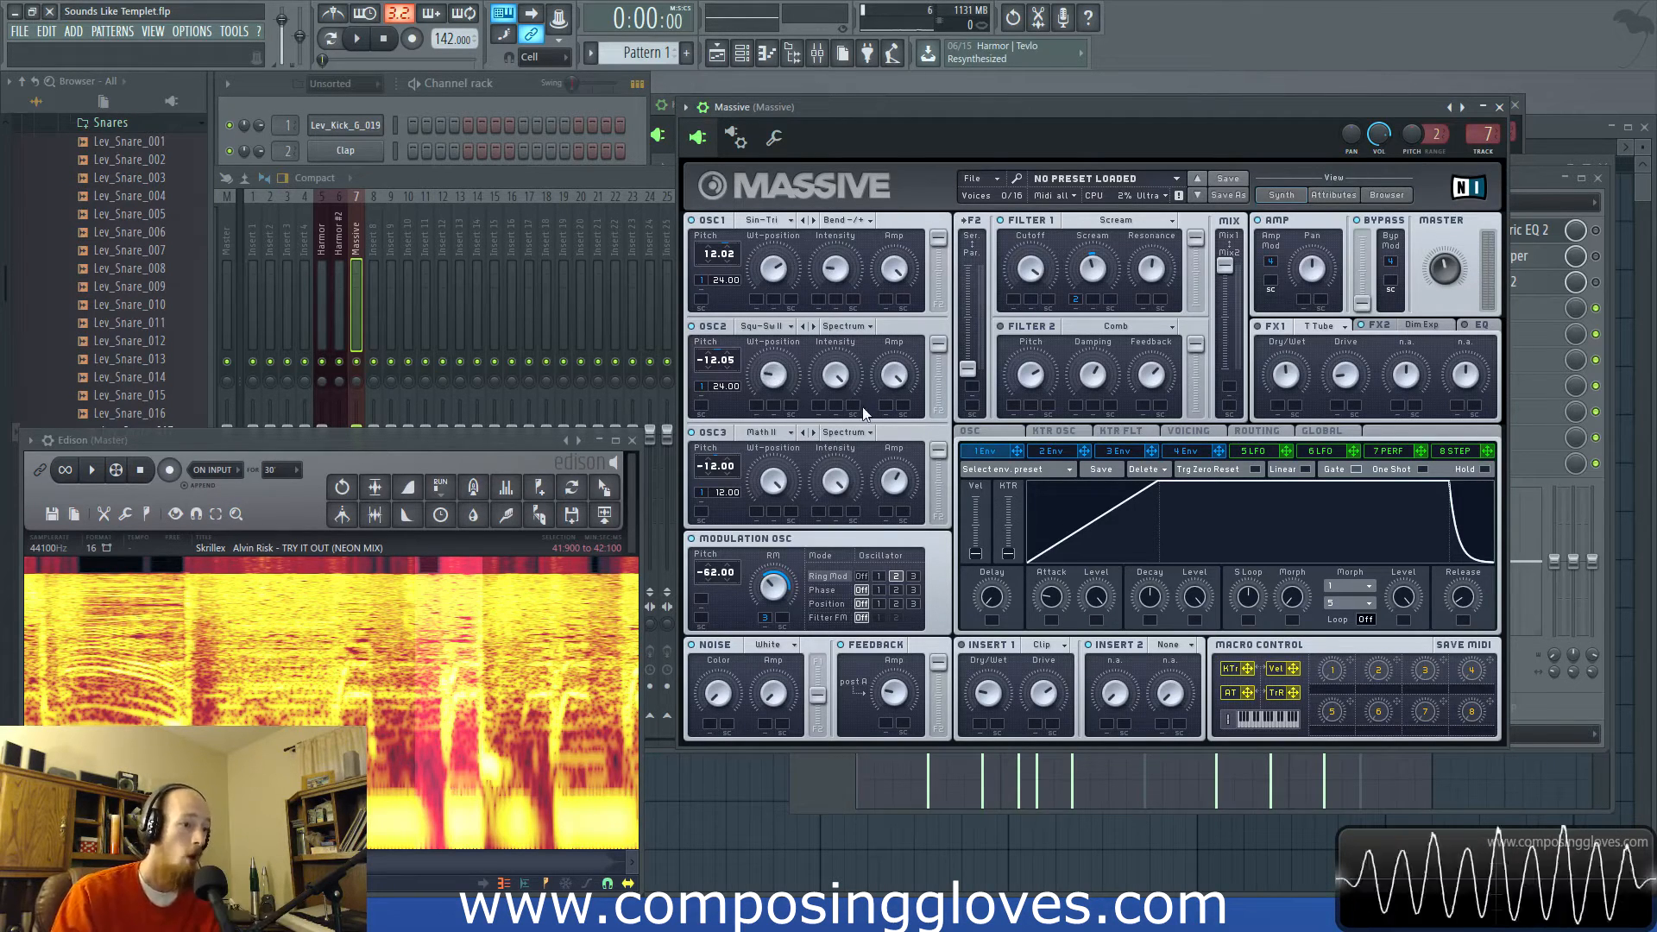
{"action": "left_click", "coordinate": [803, 435]}
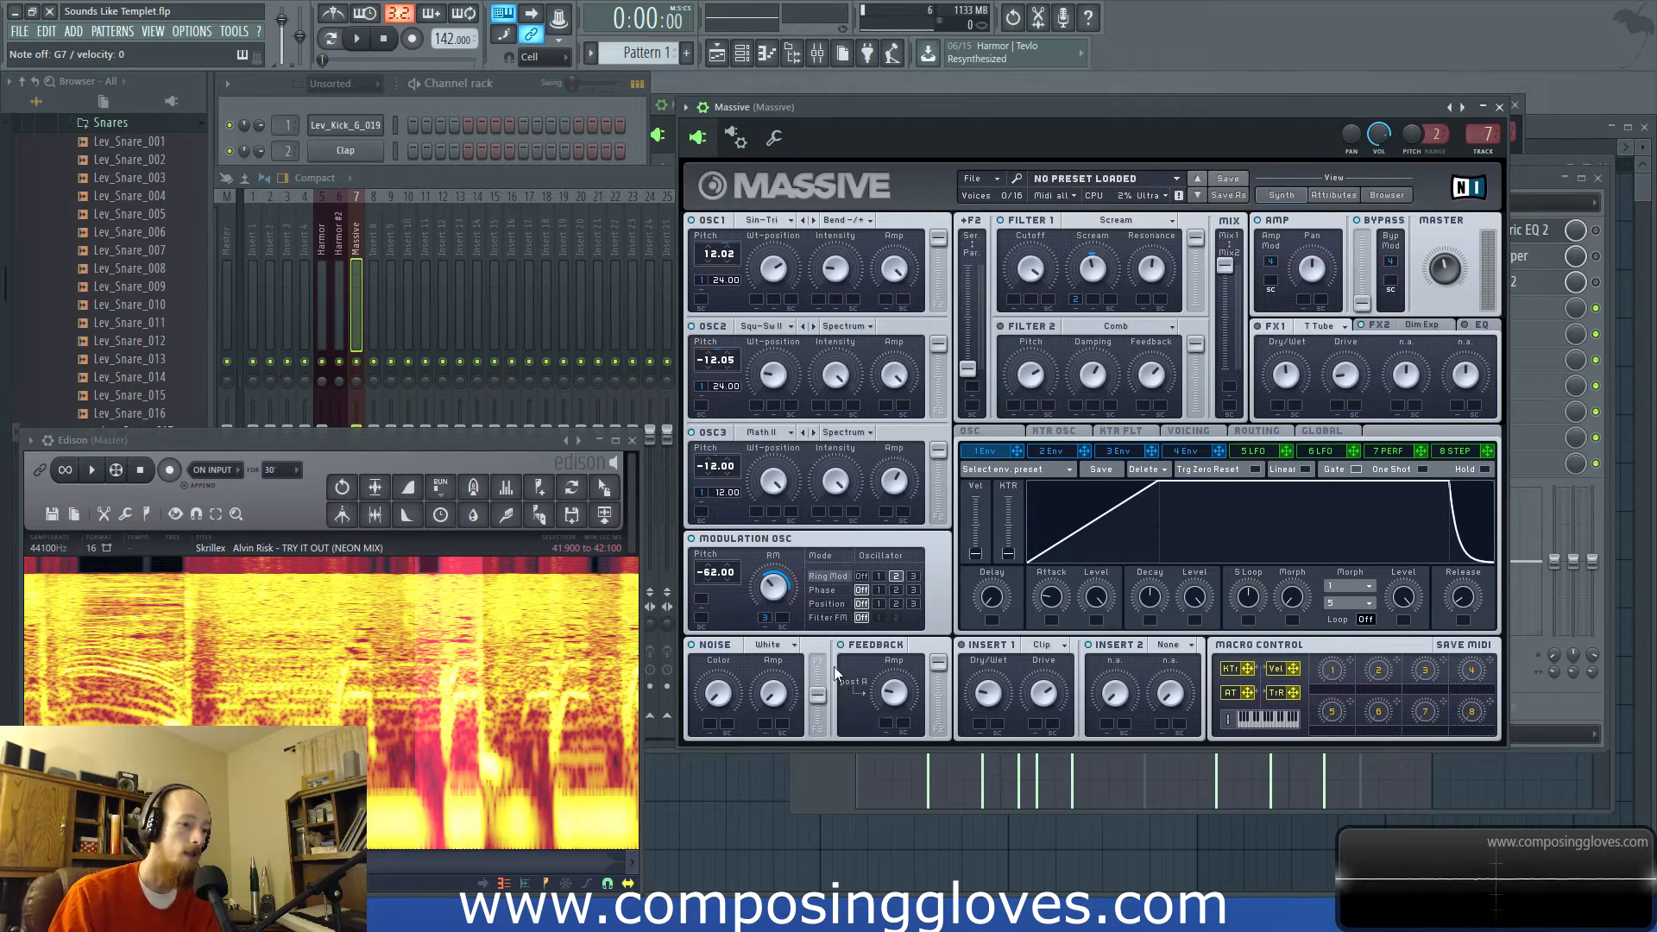
- Enable the parametric EQ, WaveShaper and Reeverb effects on Massive's mixer track for comparison, and bypass them again
{"action": "left_click_drag", "start_coordinate": [1316, 107], "coordinate": [1148, 93]}
{"action": "left_click", "coordinate": [1599, 269]}
{"action": "left_click", "coordinate": [1595, 257]}
{"action": "left_click", "coordinate": [1595, 231]}
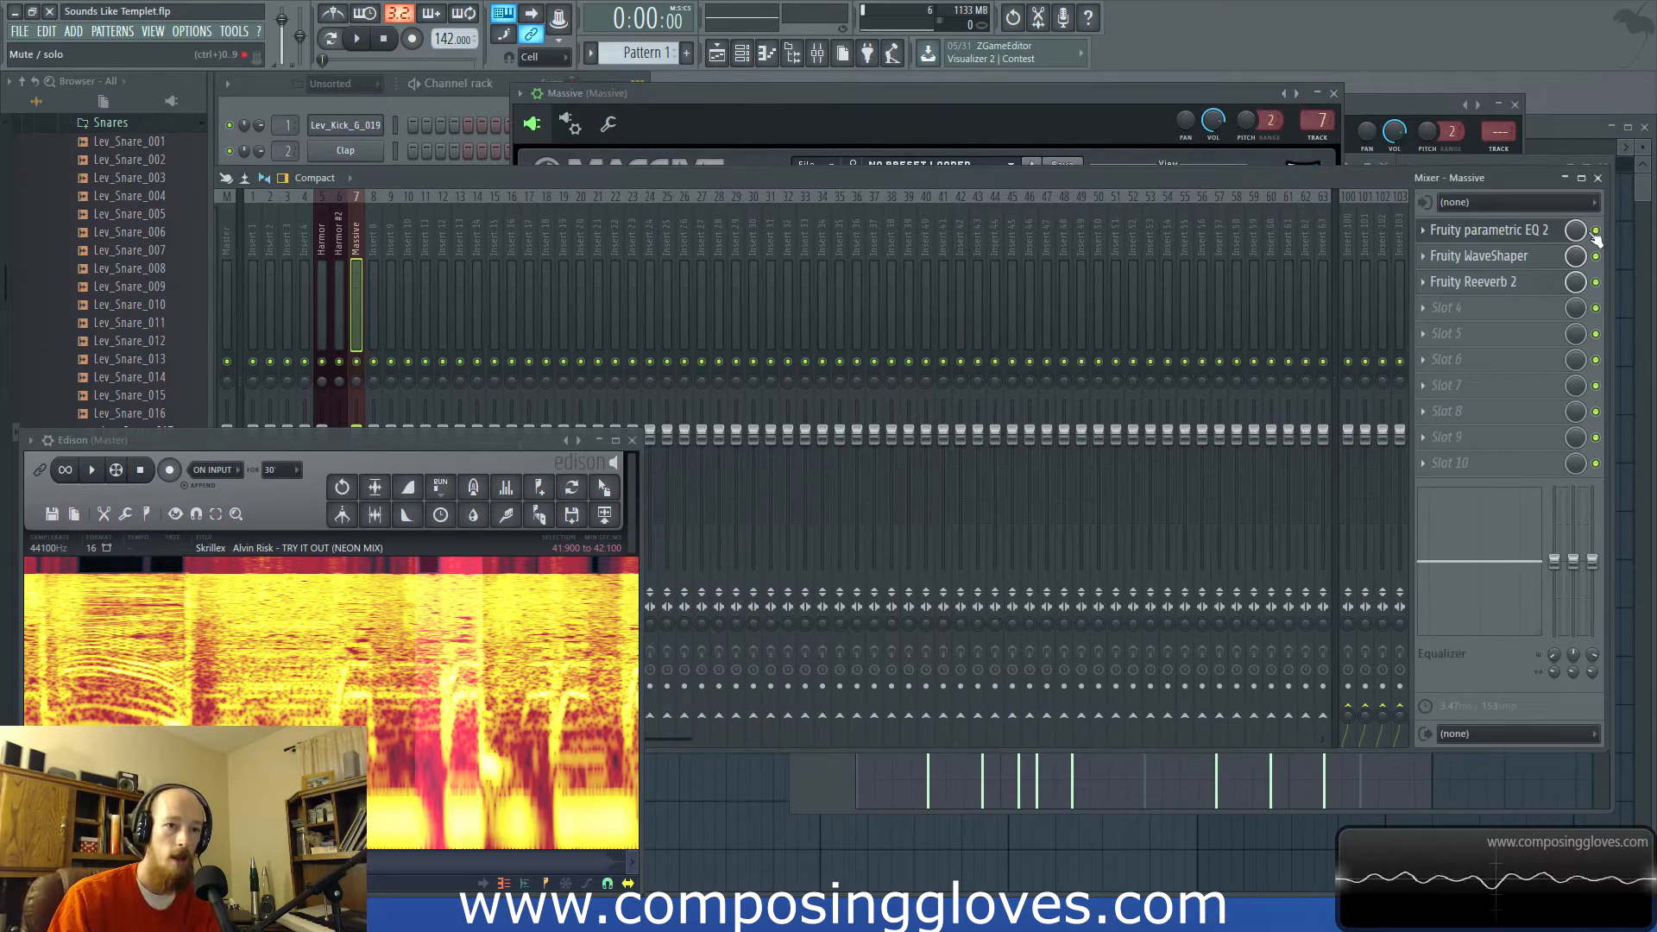
{"action": "left_click", "coordinate": [1596, 282]}
{"action": "left_click", "coordinate": [1595, 257]}
{"action": "left_click", "coordinate": [1596, 231]}
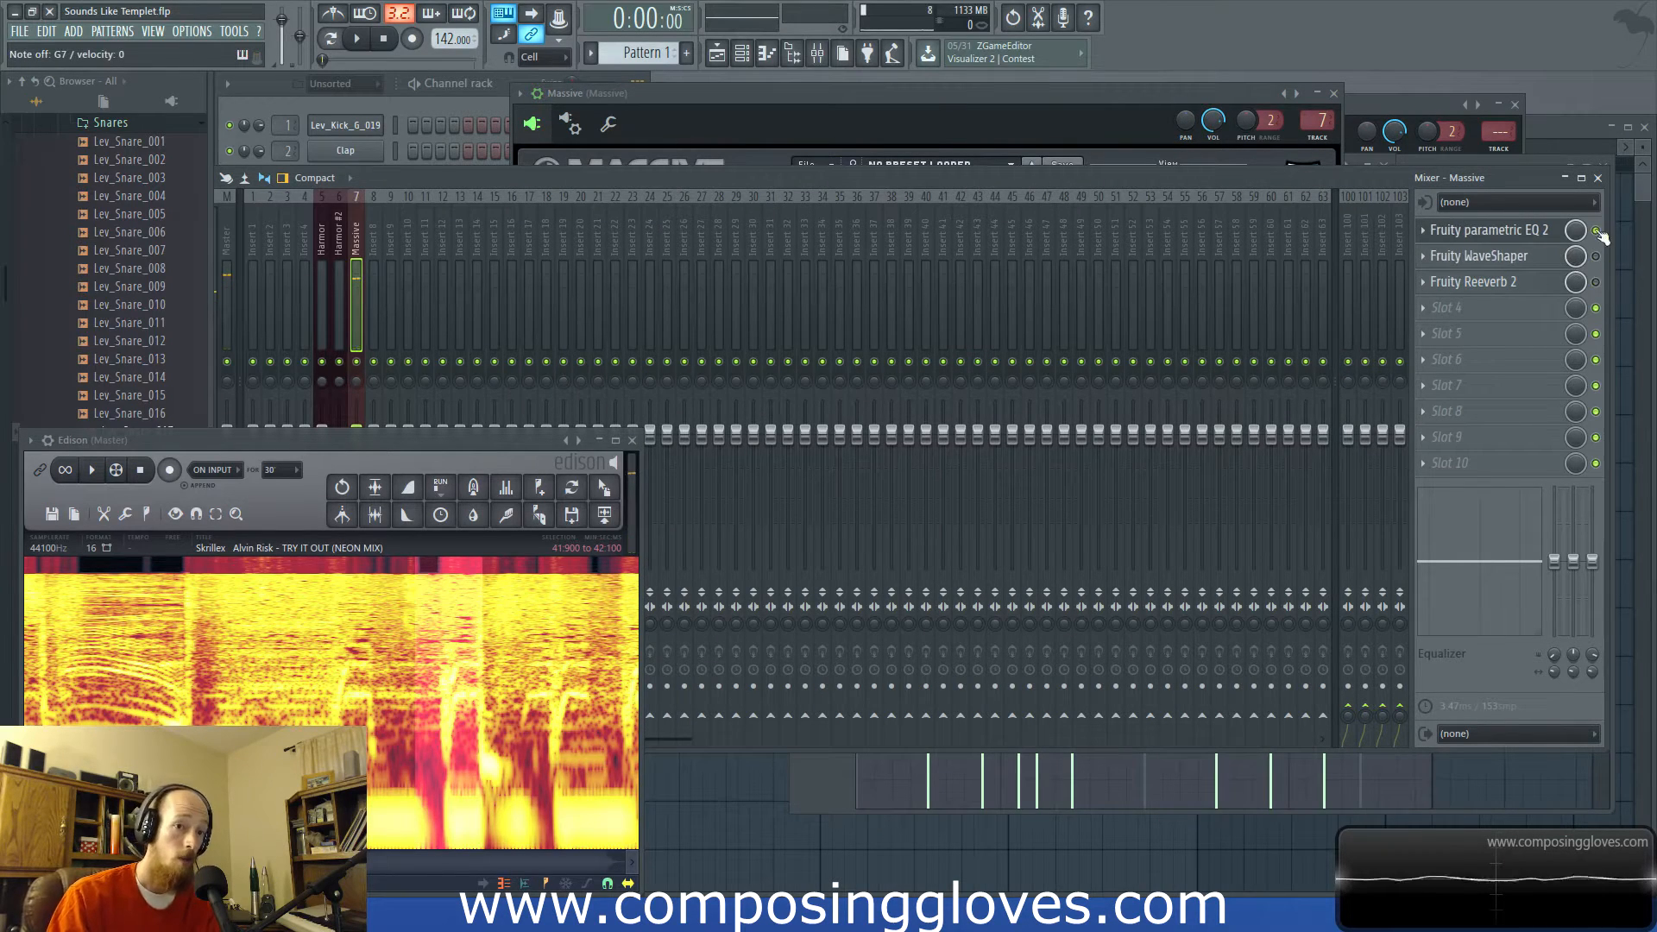
- Bring the Massive synth window in front of the mixer and reposition it beside Edison so all oscillators are visible
{"action": "left_click", "coordinate": [859, 91]}
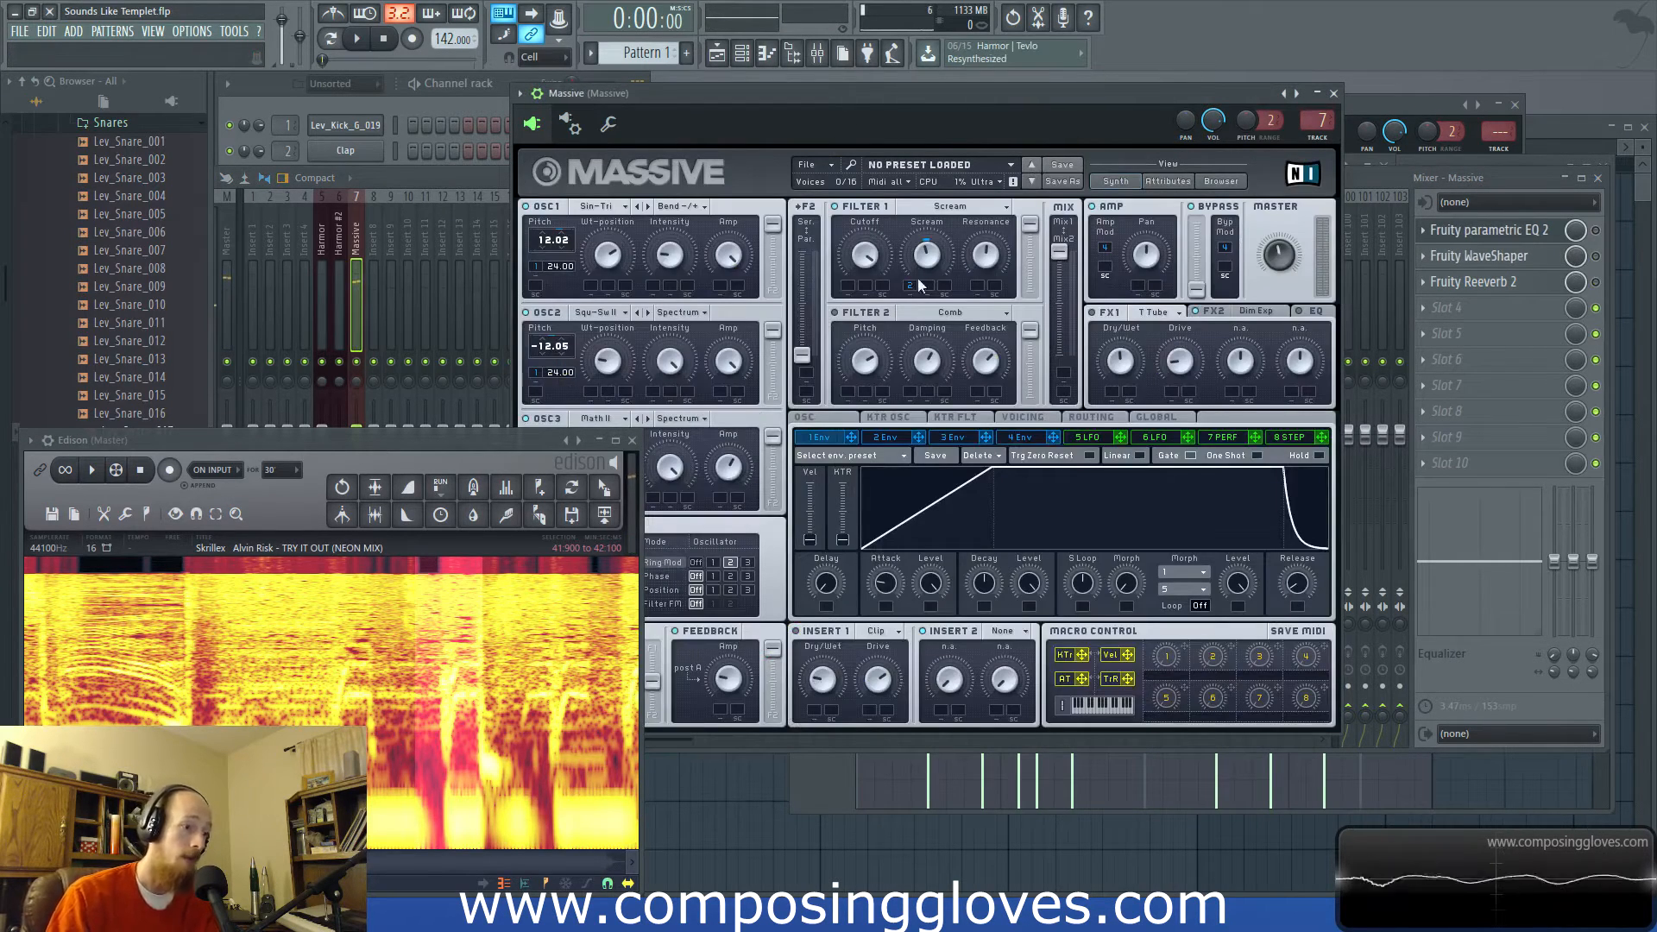
{"action": "left_click_drag", "start_coordinate": [878, 94], "coordinate": [968, 116]}
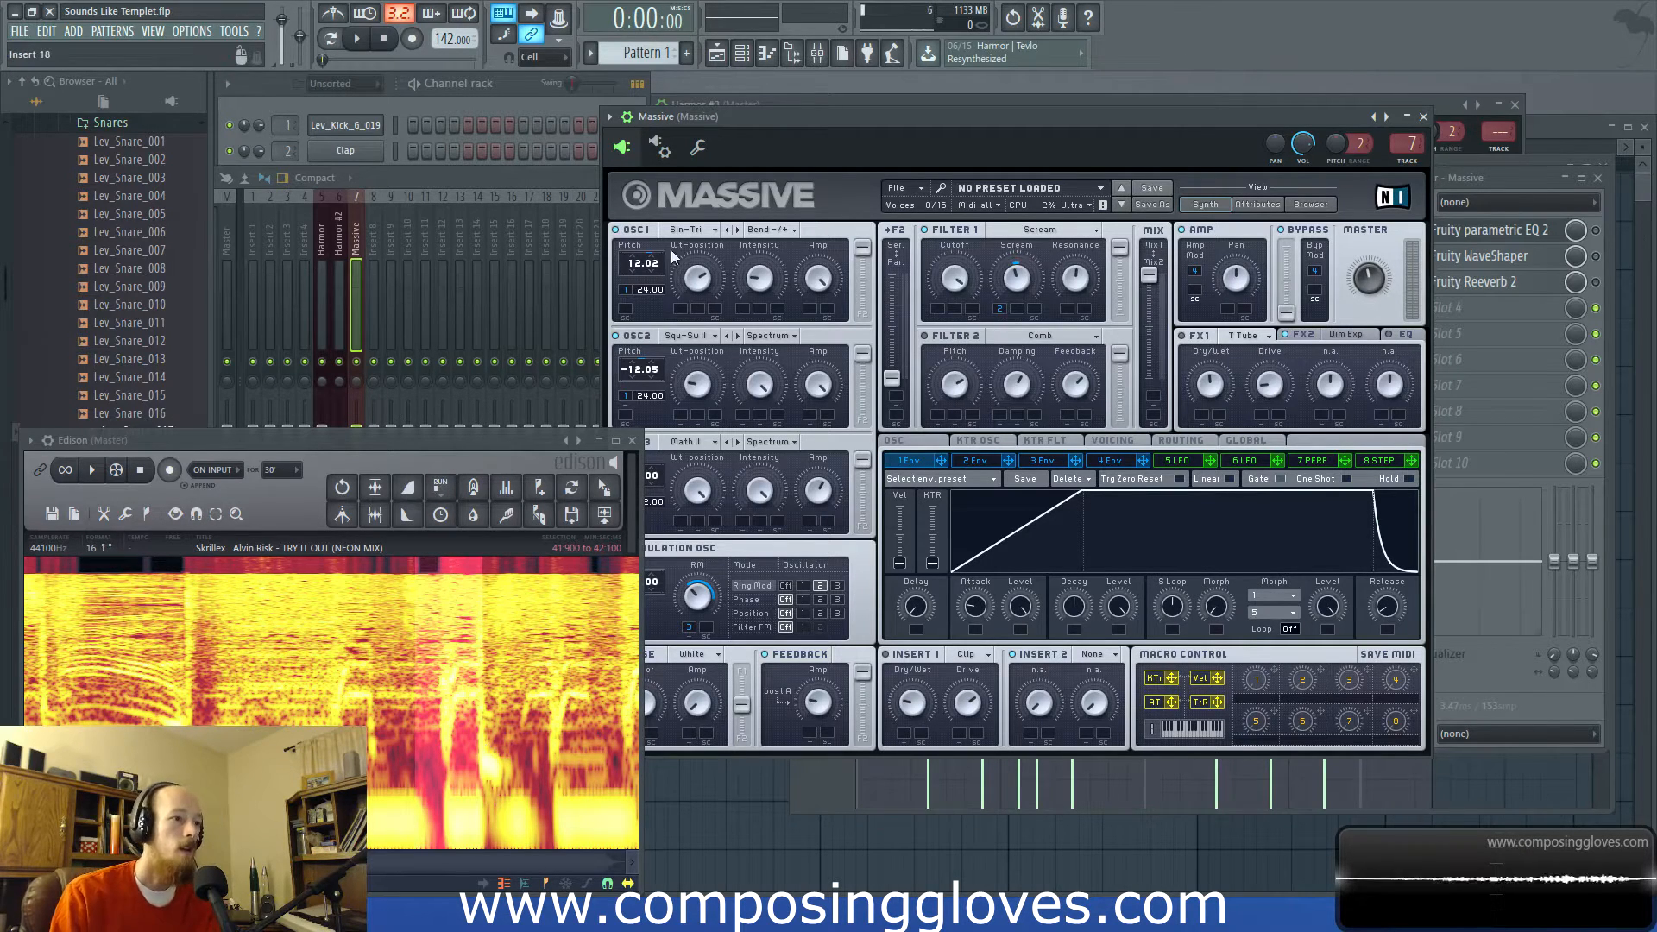
{"action": "left_click_drag", "start_coordinate": [809, 128], "coordinate": [847, 134]}
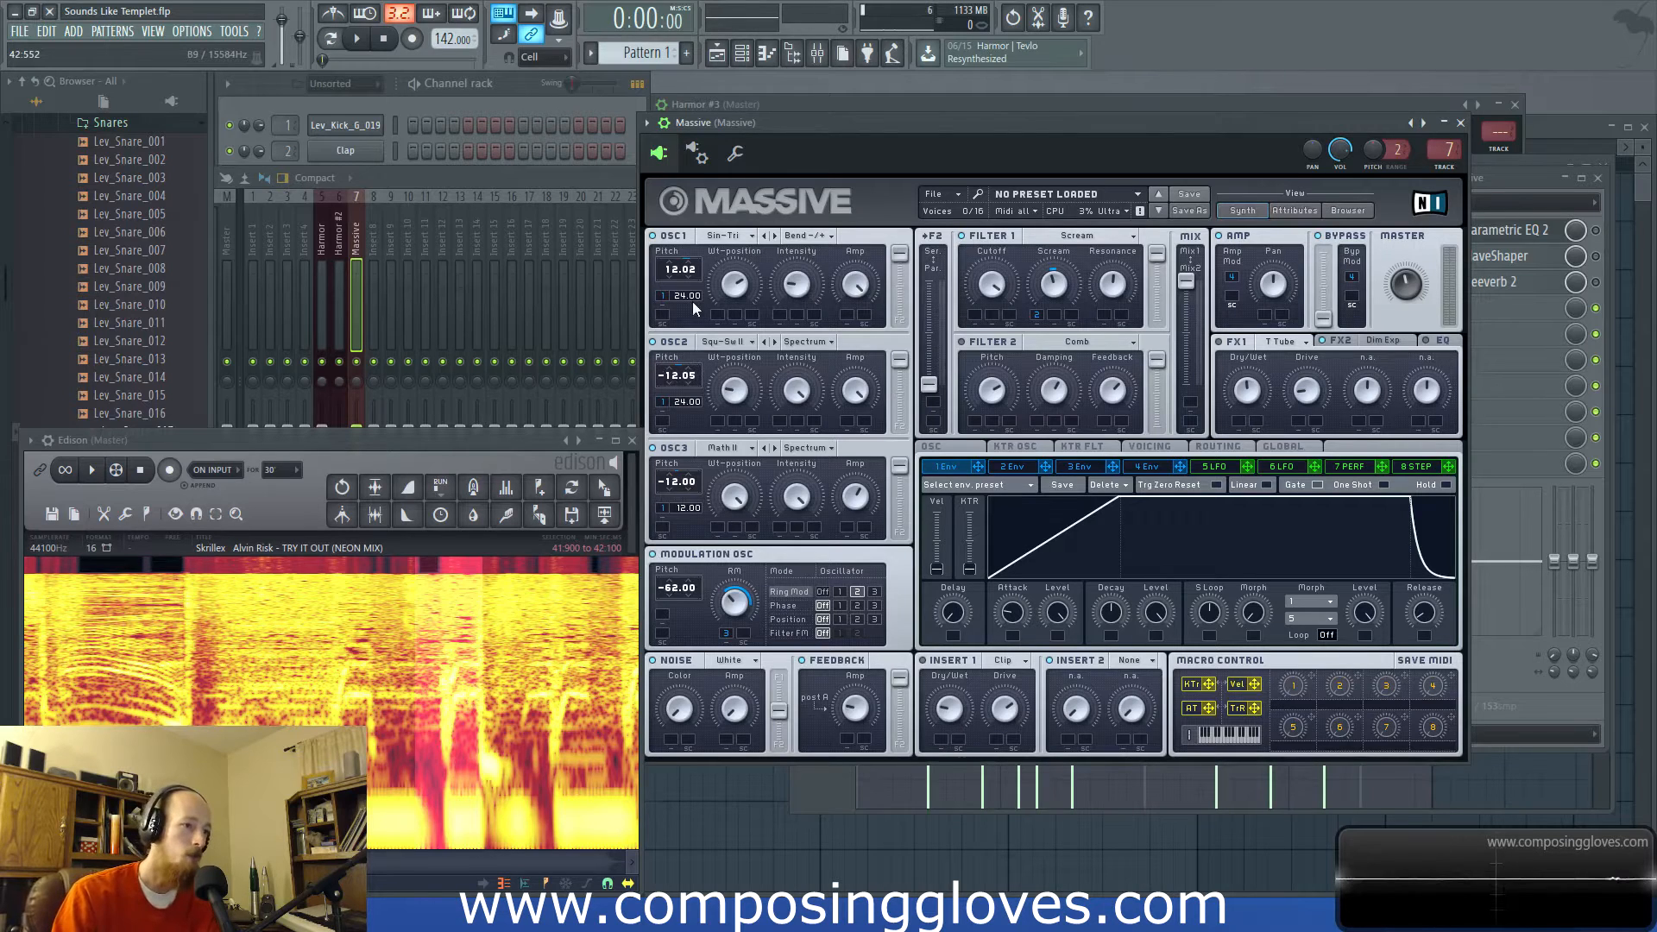
{"action": "left_click_drag", "start_coordinate": [677, 294], "coordinate": [684, 296]}
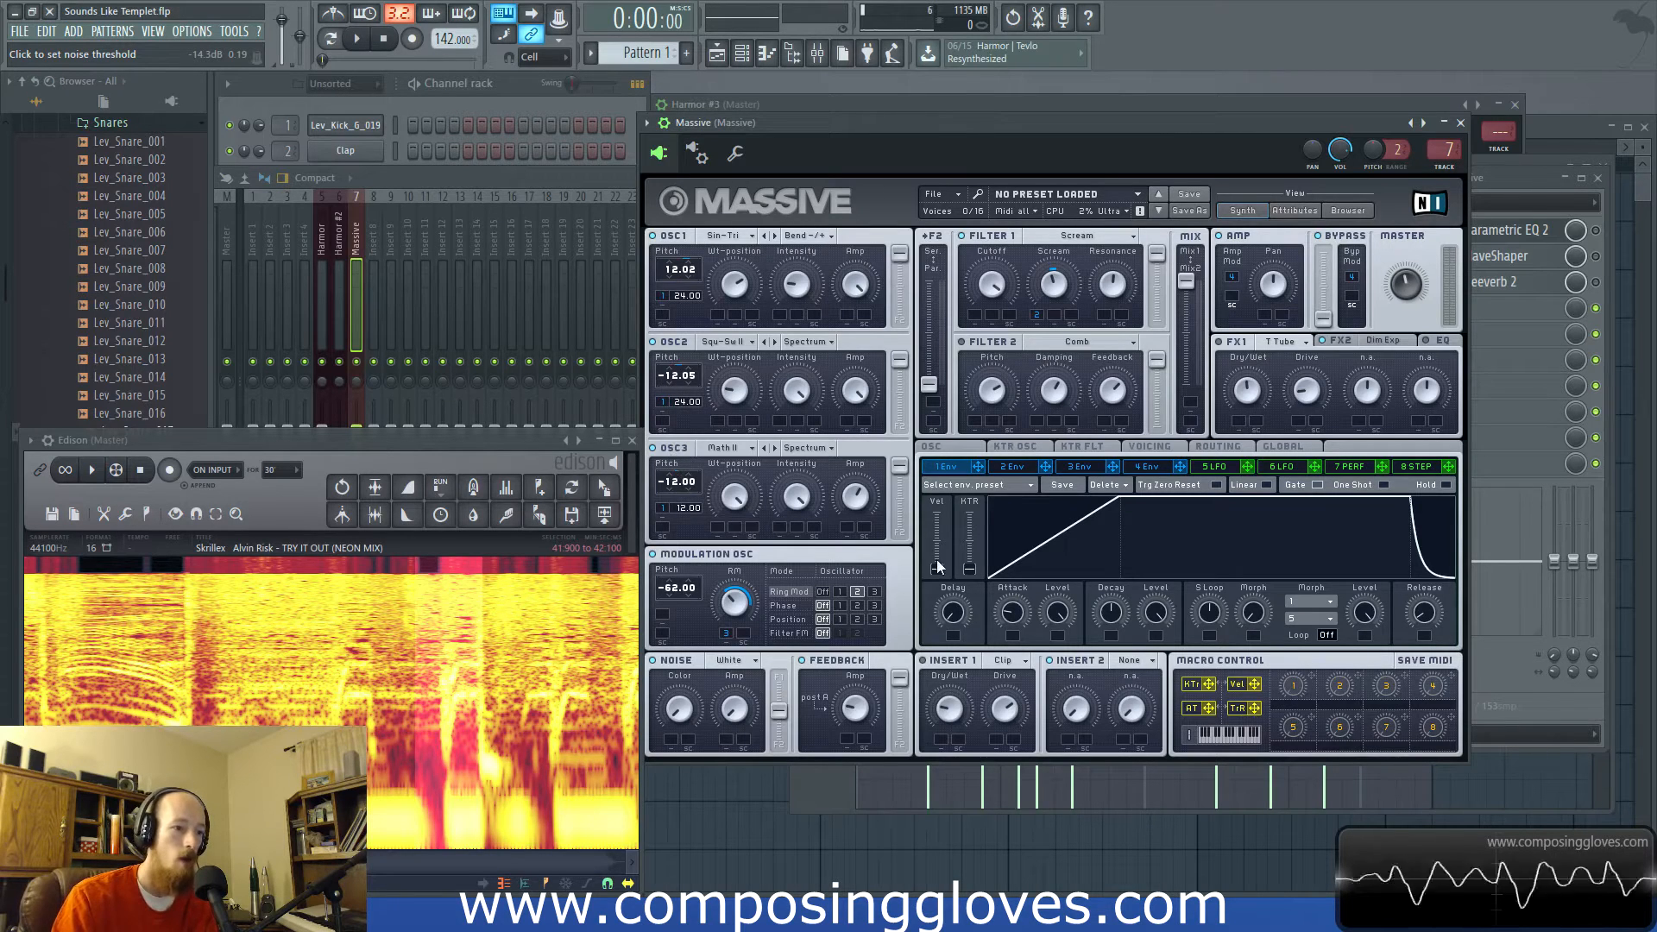
- Compare Massive's envelopes 1 and 2, leaving envelope 2 displayed
{"action": "left_click", "coordinate": [1001, 466]}
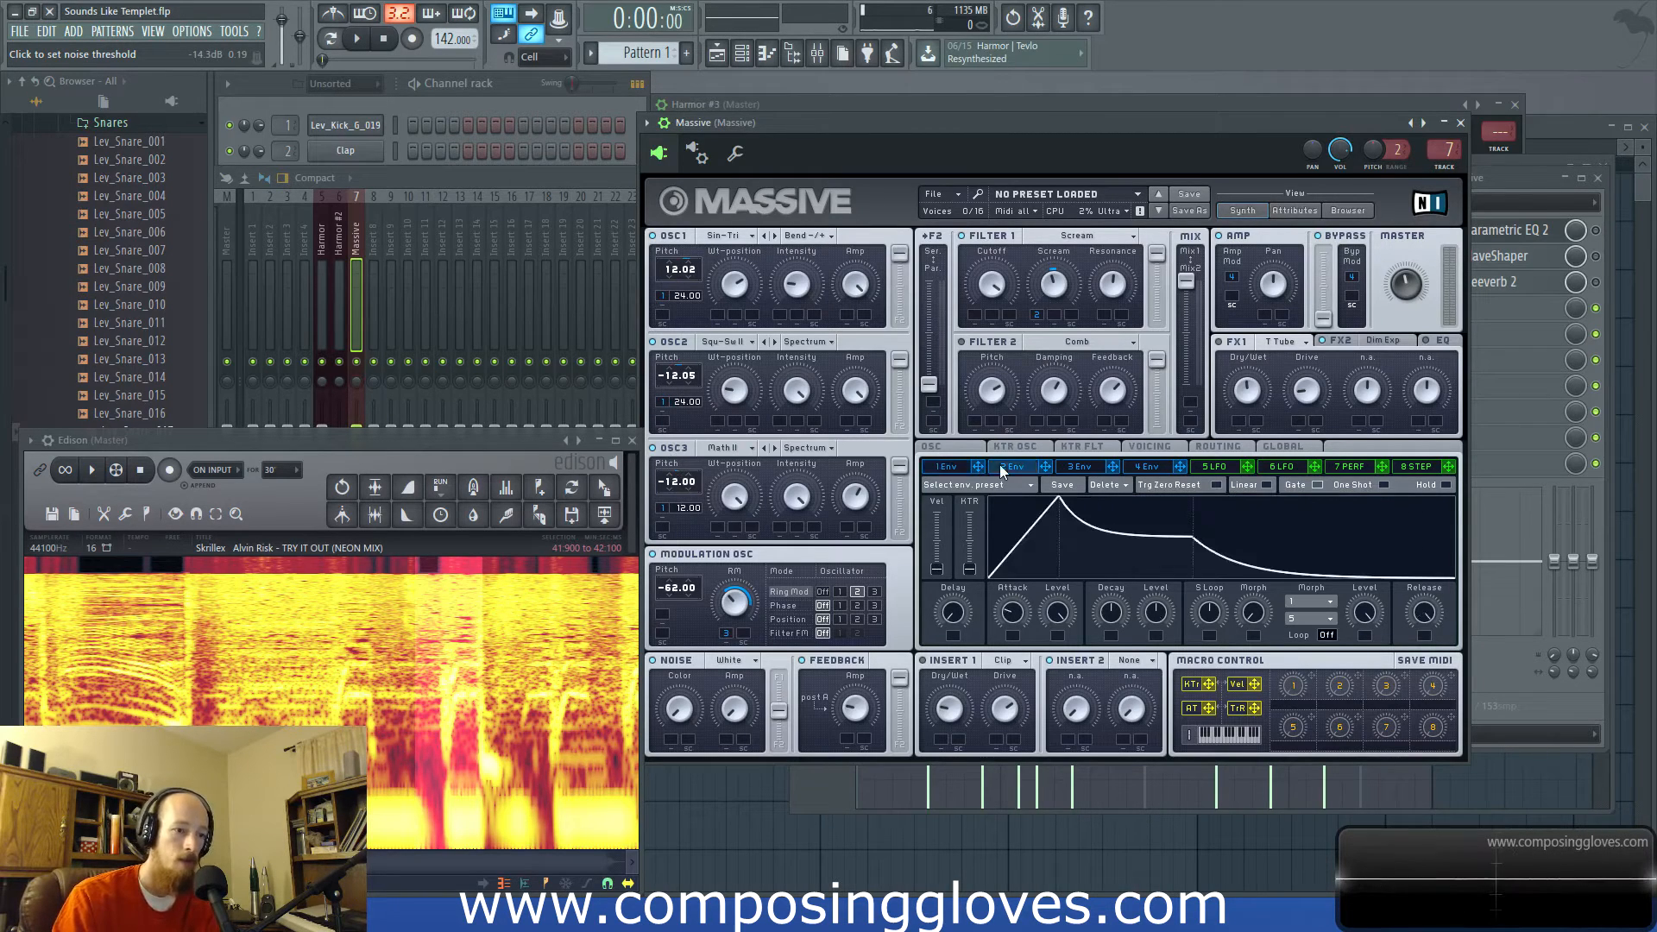
{"action": "left_click", "coordinate": [955, 466]}
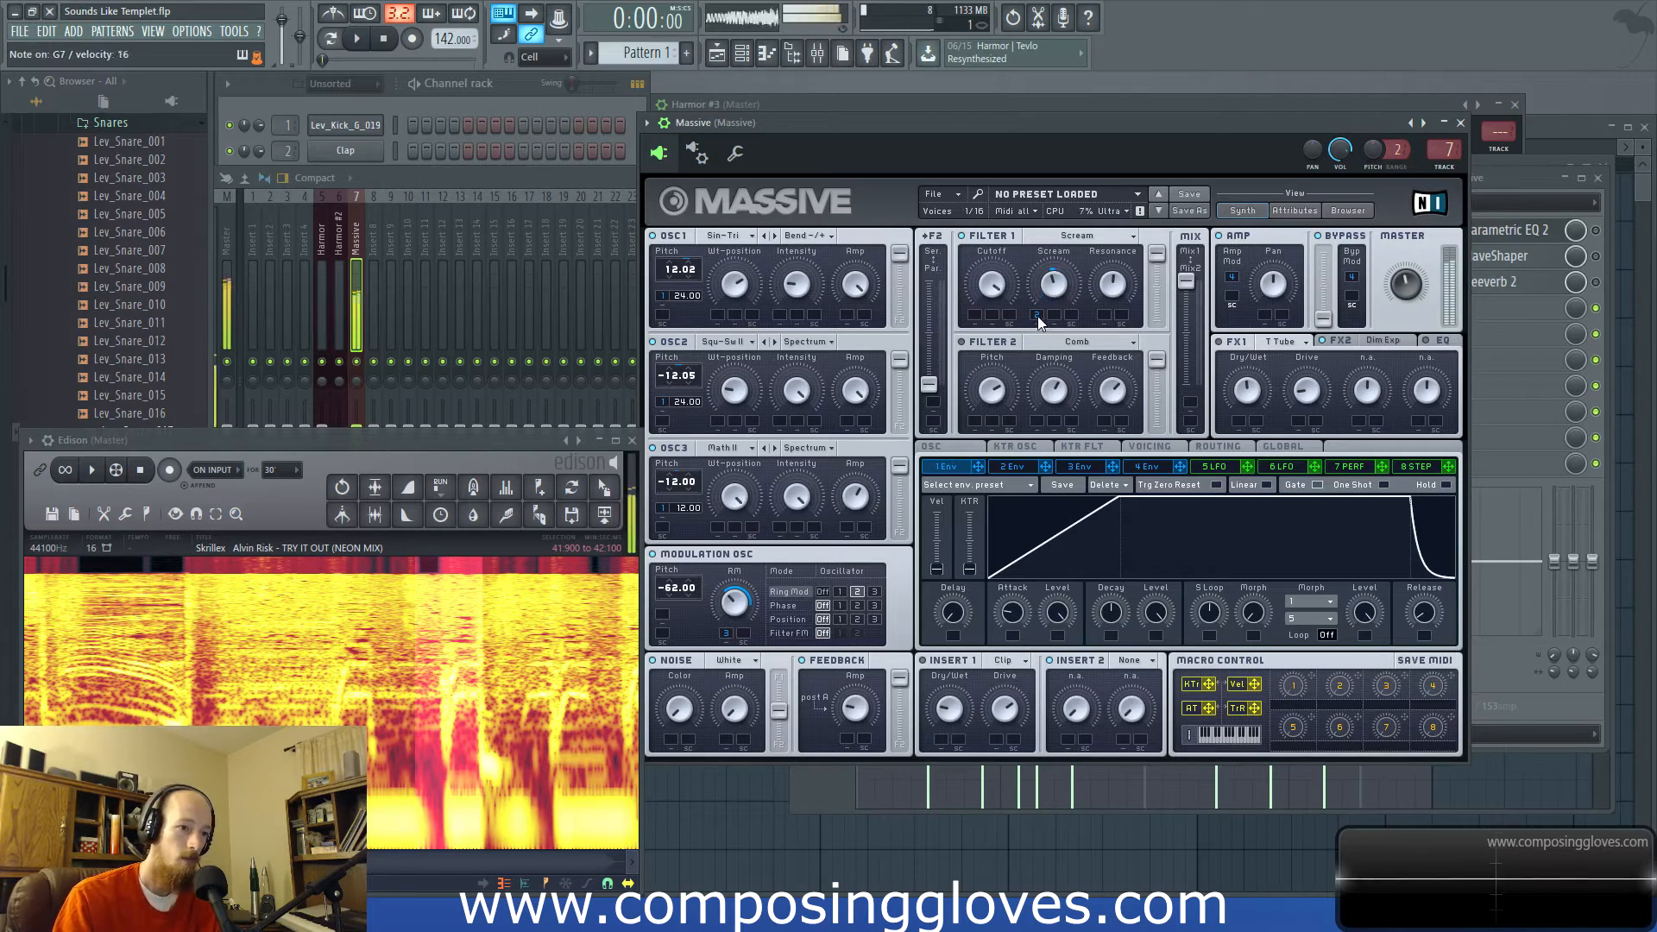
{"action": "left_click", "coordinate": [1013, 467]}
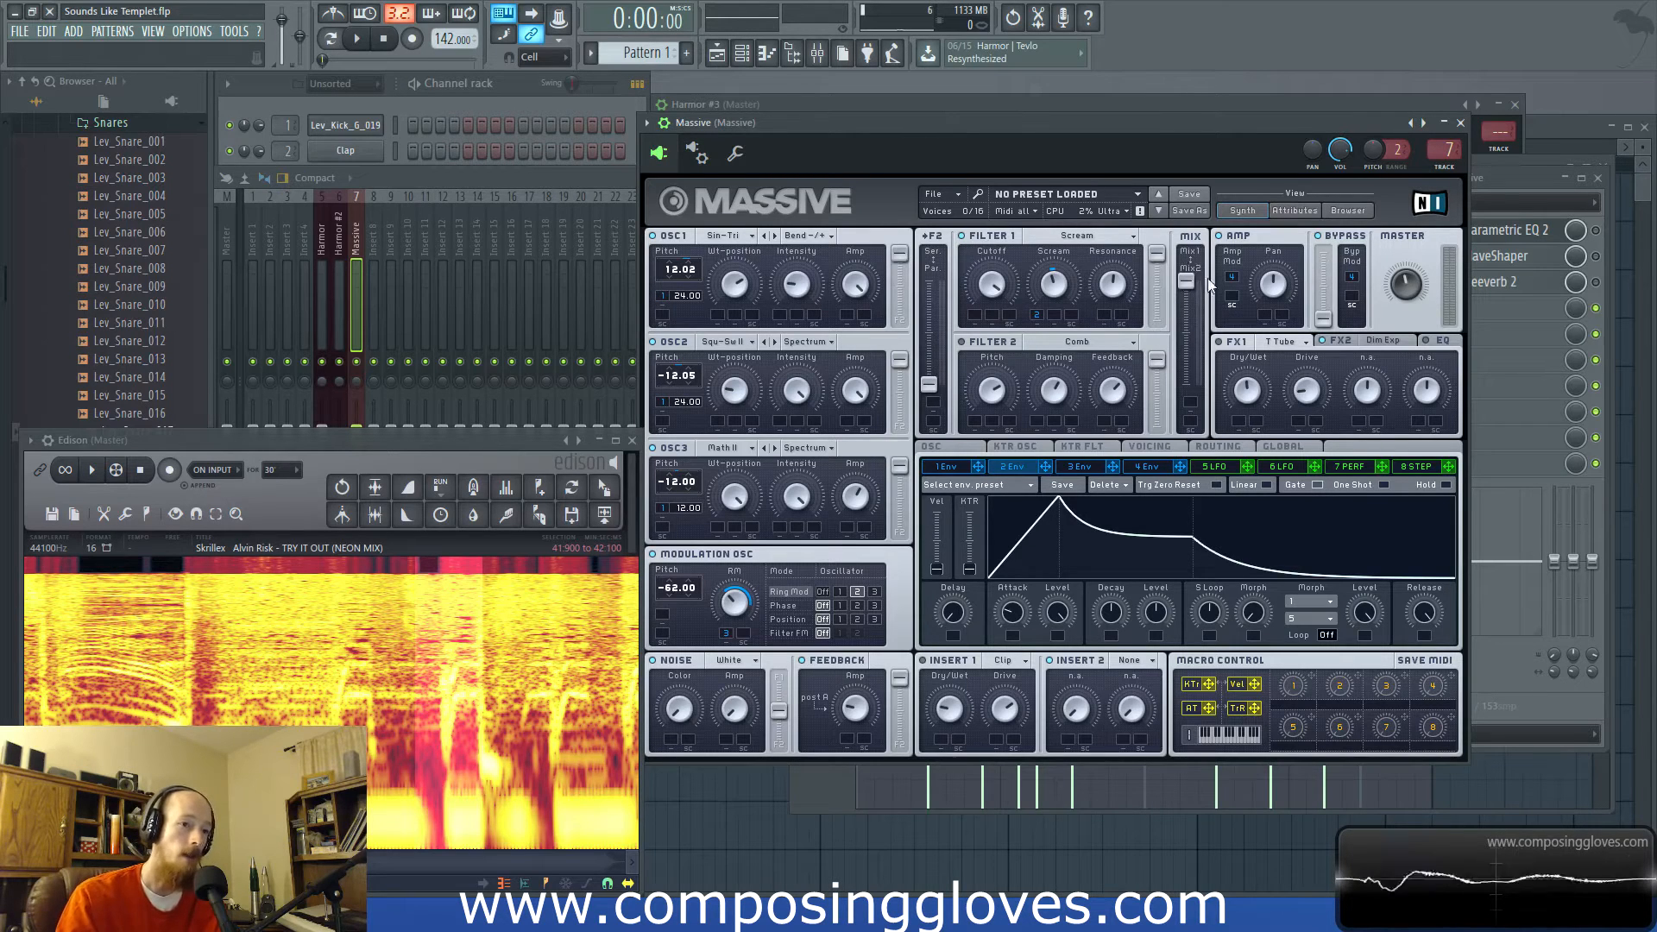
- Set Massive's filter routing fully to serial (0/100) and display the FX2 Dimension Expander settings
{"action": "mouse_move", "coordinate": [927, 385]}
{"action": "left_mouse_down"}
{"action": "mouse_move", "coordinate": [930, 146]}
{"action": "mouse_move", "coordinate": [939, 399]}
{"action": "left_mouse_up"}
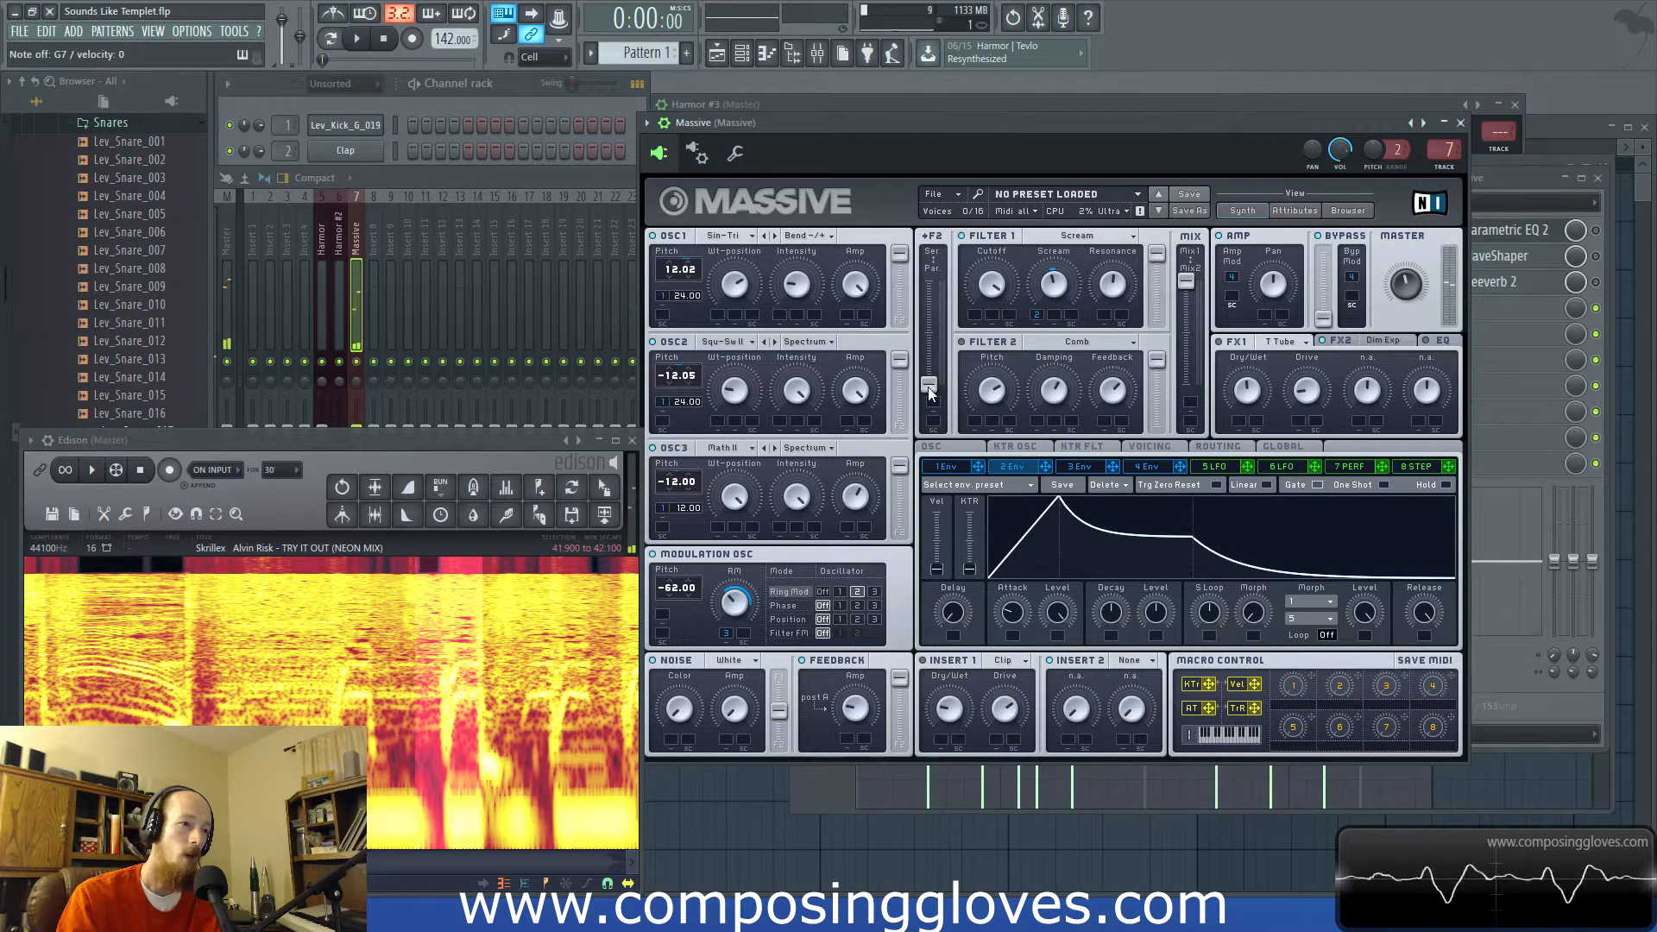
{"action": "left_click_drag", "start_coordinate": [930, 383], "coordinate": [927, 282]}
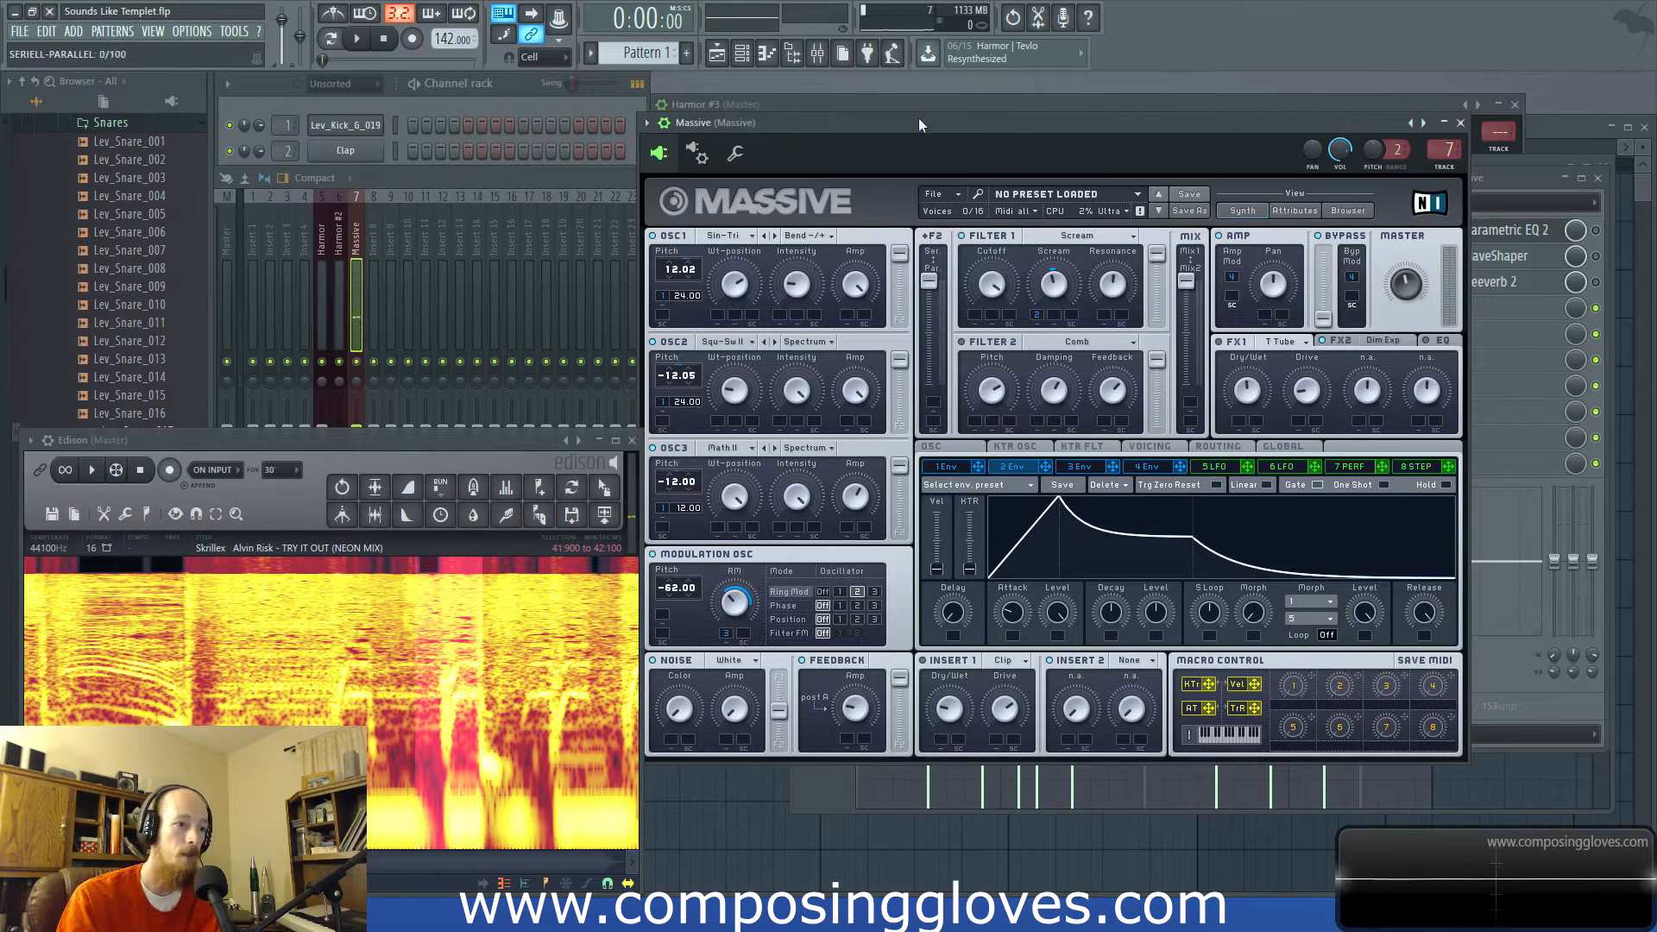
{"action": "left_click", "coordinate": [1186, 280]}
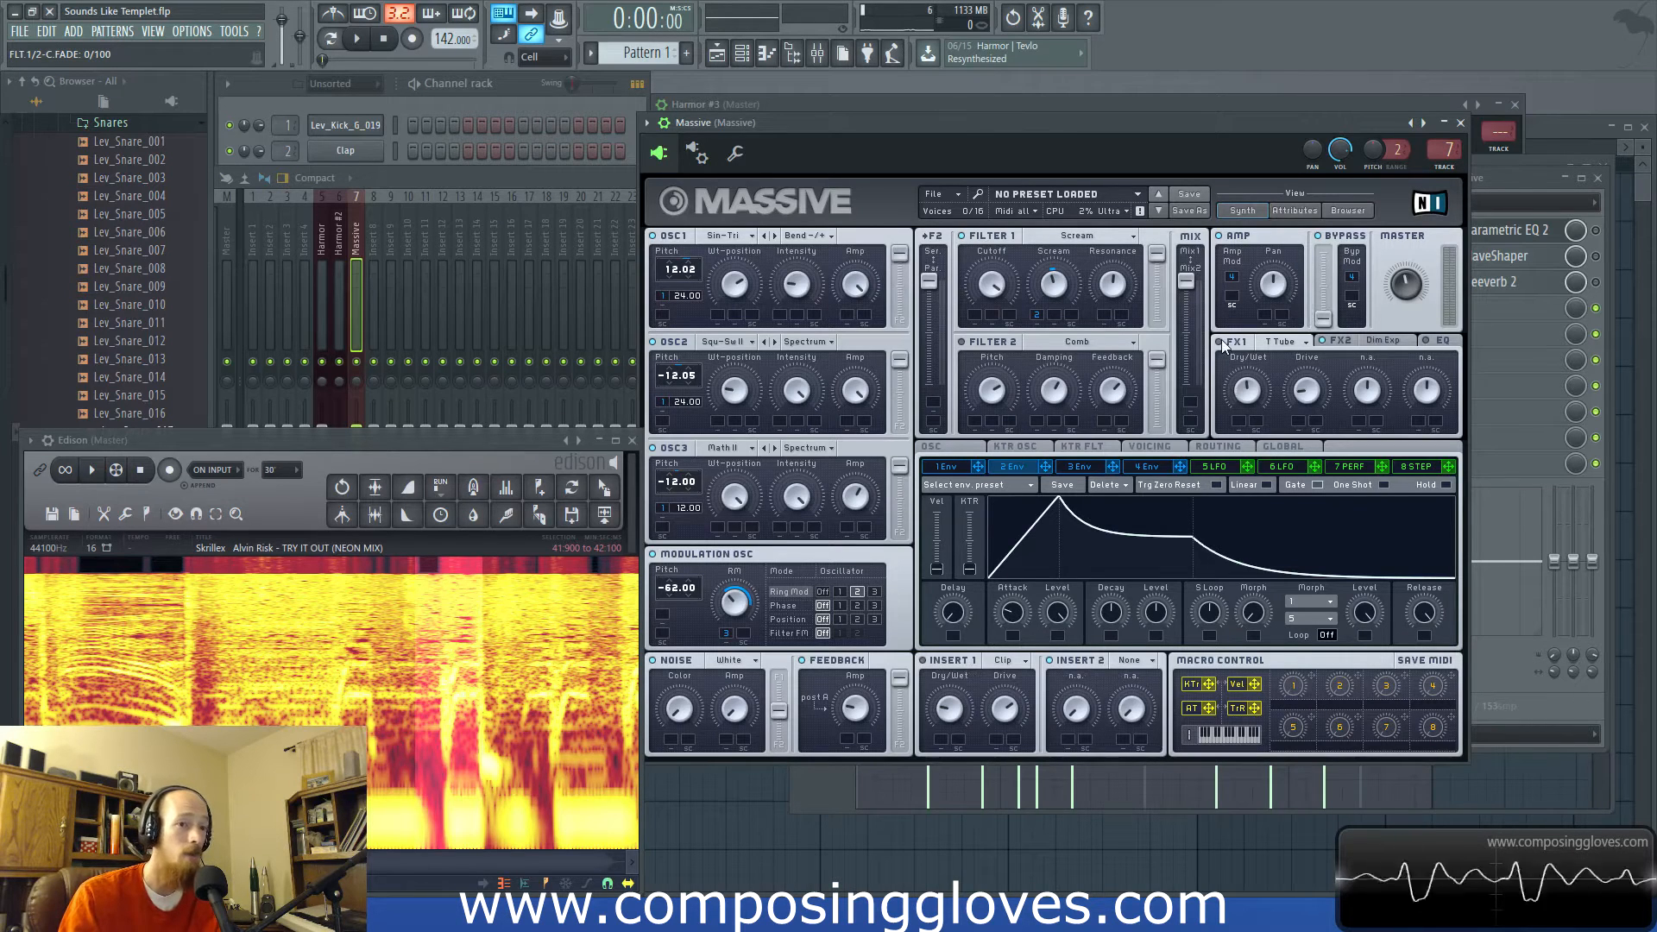
{"action": "left_click", "coordinate": [1383, 339]}
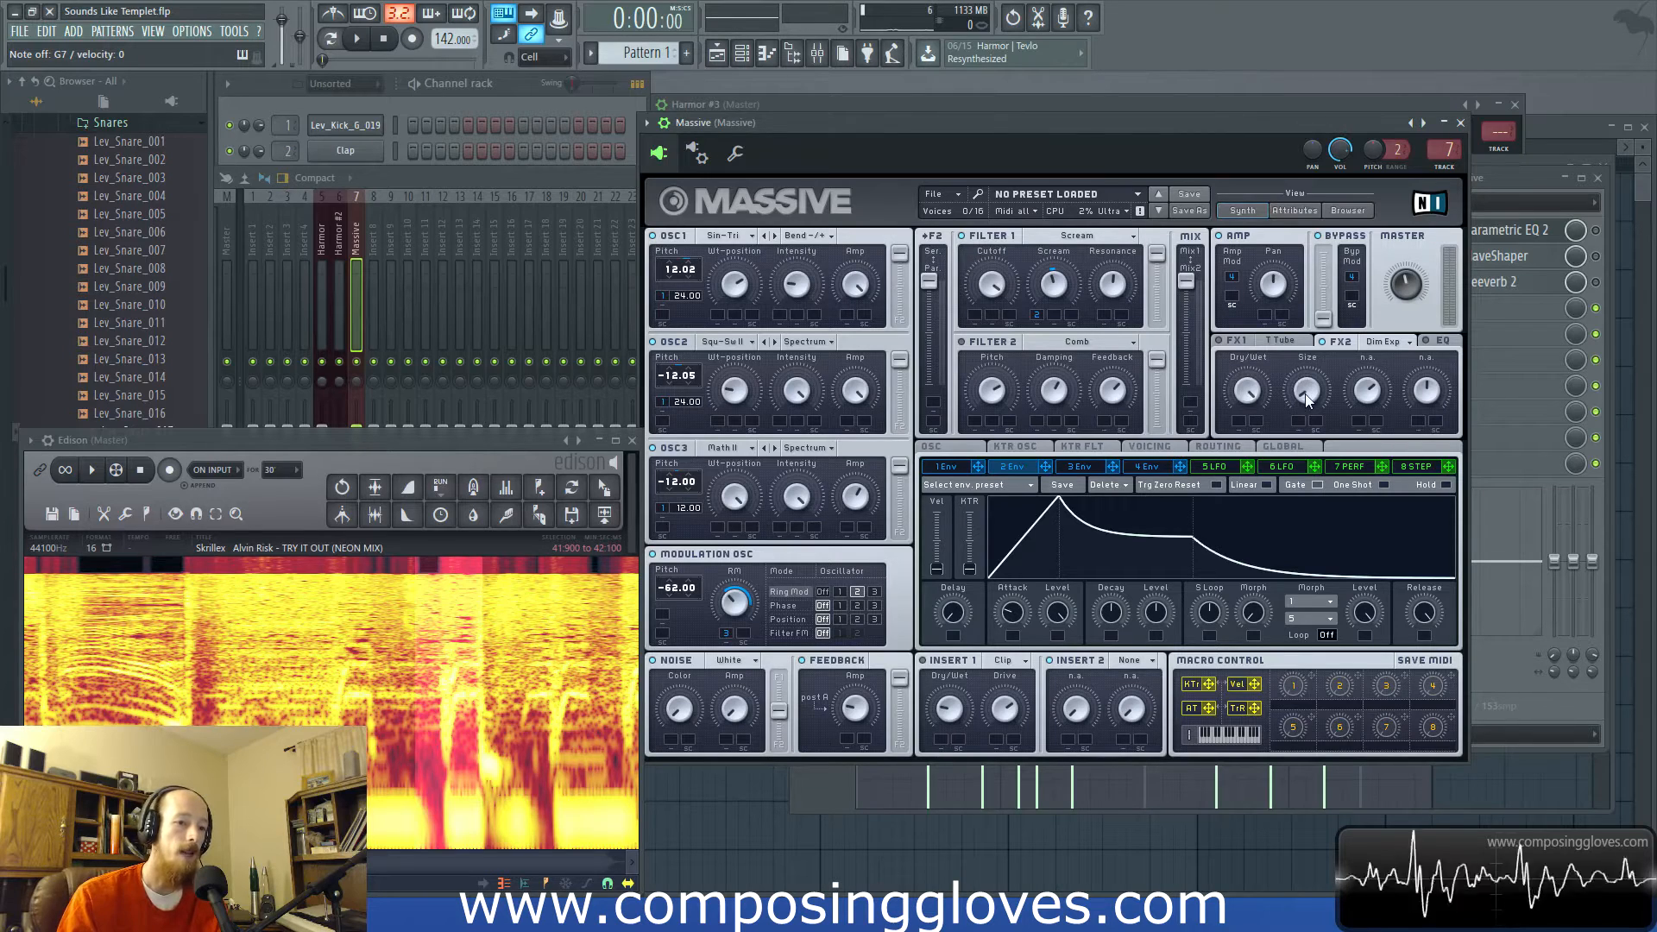
- Review Massive's FX1 and FX2 settings, move the synth window aside and bring the mixer to the front
{"action": "left_click", "coordinate": [1275, 343]}
{"action": "left_click", "coordinate": [1381, 344]}
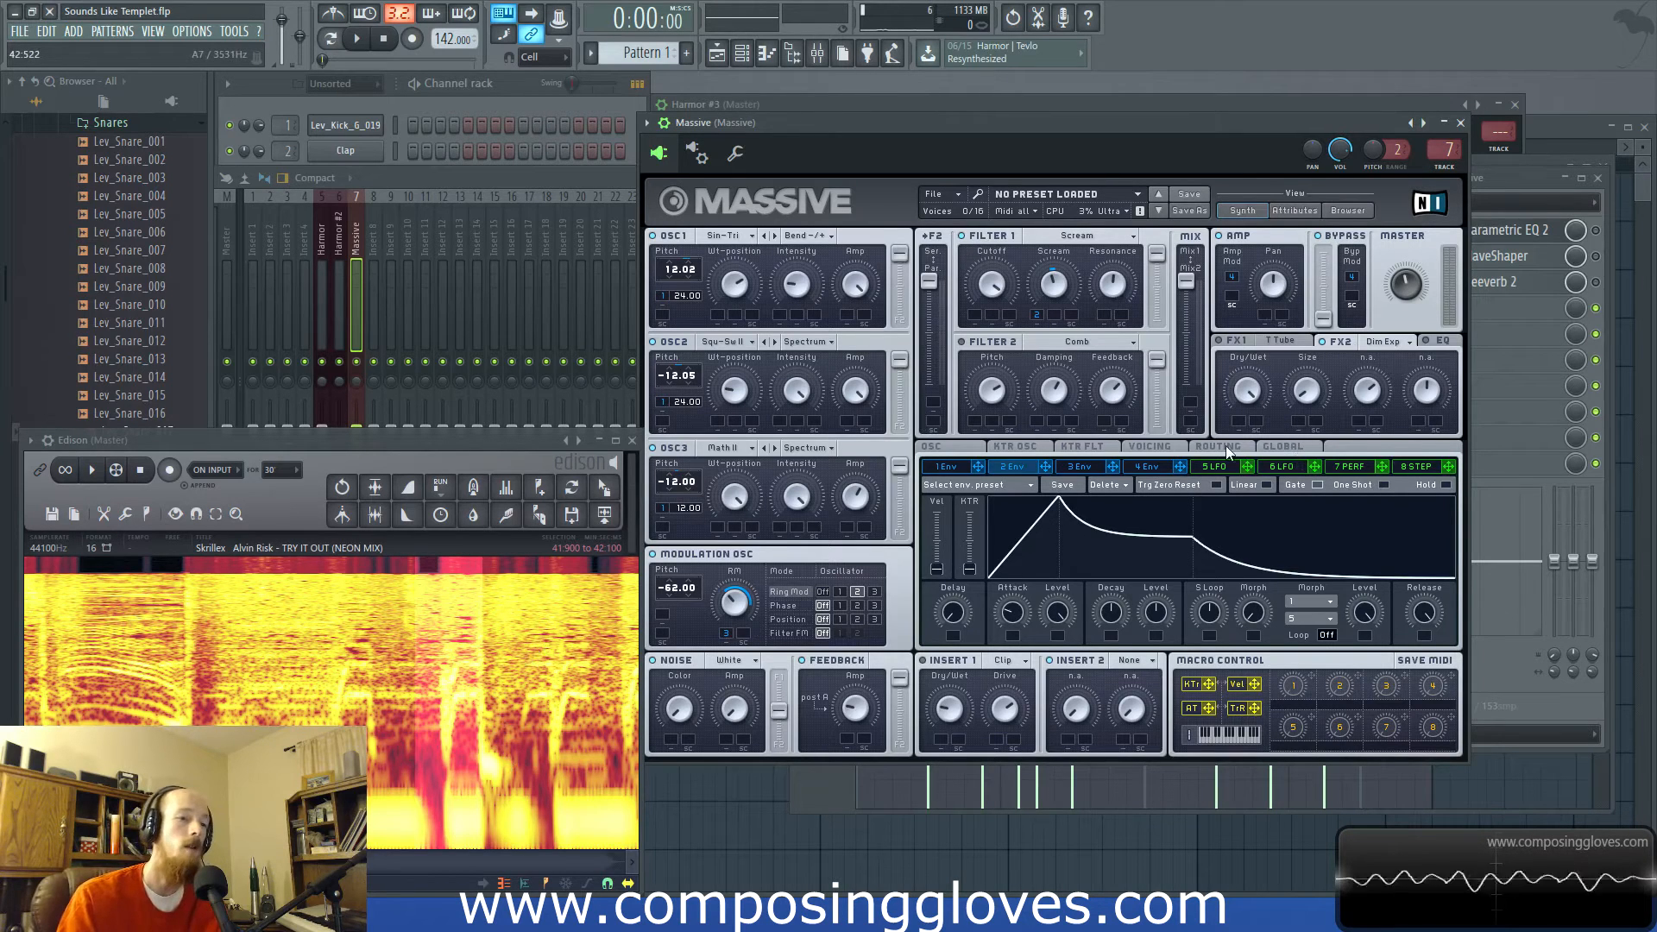
{"action": "left_click_drag", "start_coordinate": [949, 137], "coordinate": [538, 147]}
{"action": "left_click", "coordinate": [1298, 177]}
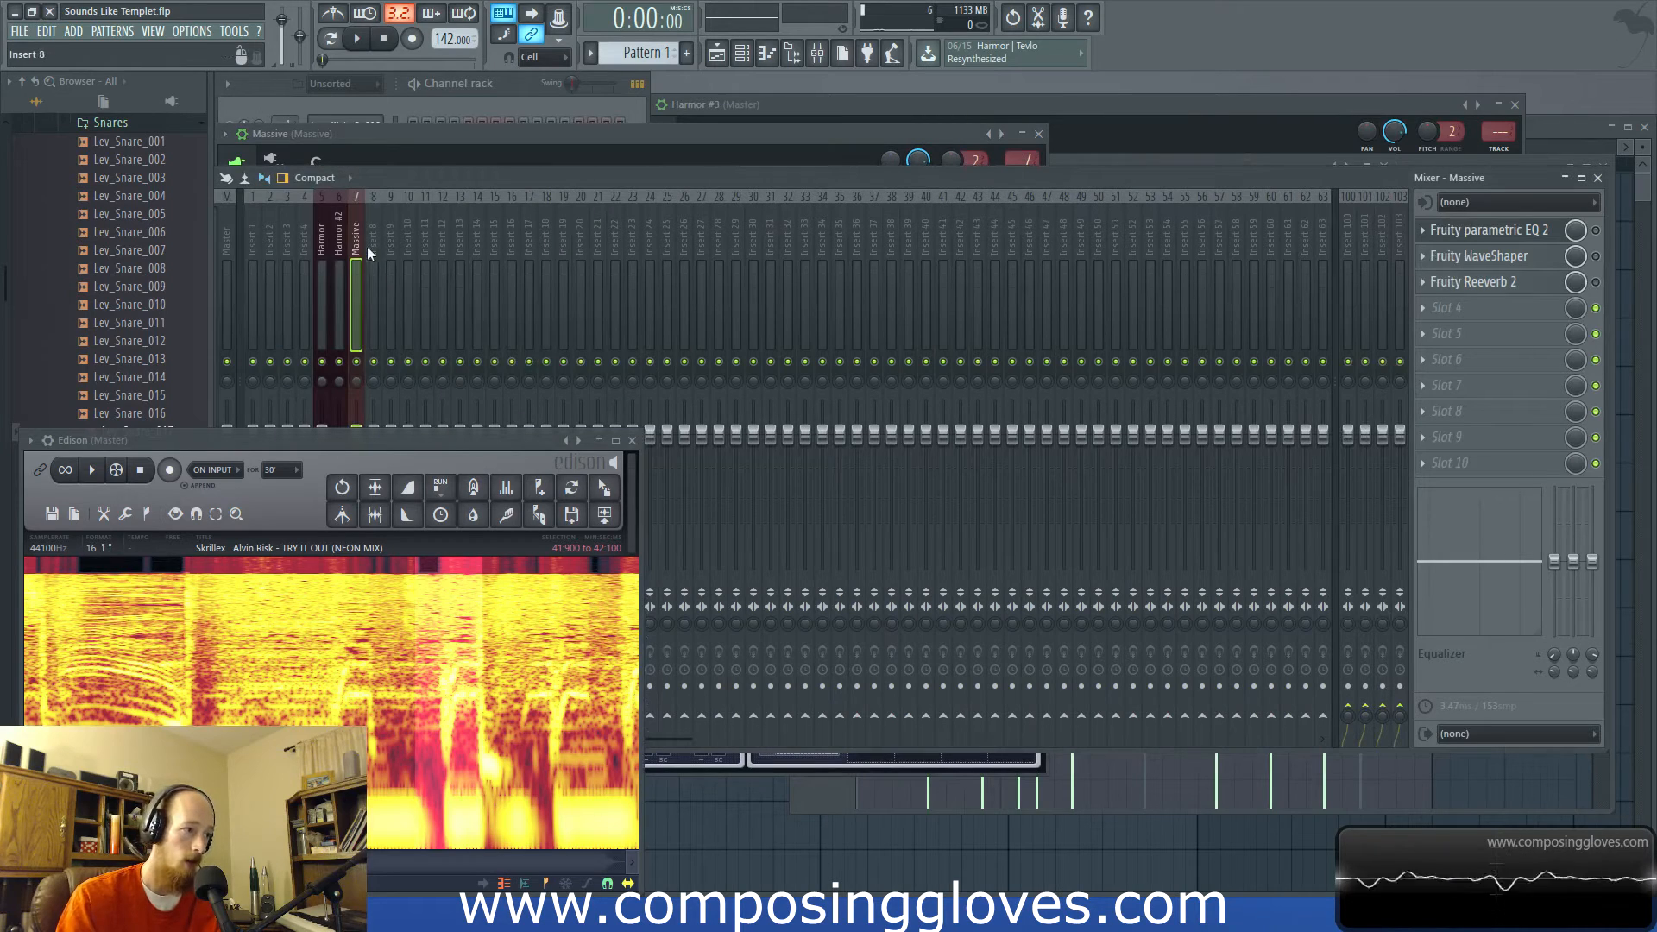
- Open Fruity parametric EQ 2 on Massive's mixer track, enable it and shift its window slightly to explain the curve
{"action": "left_click", "coordinate": [1455, 230]}
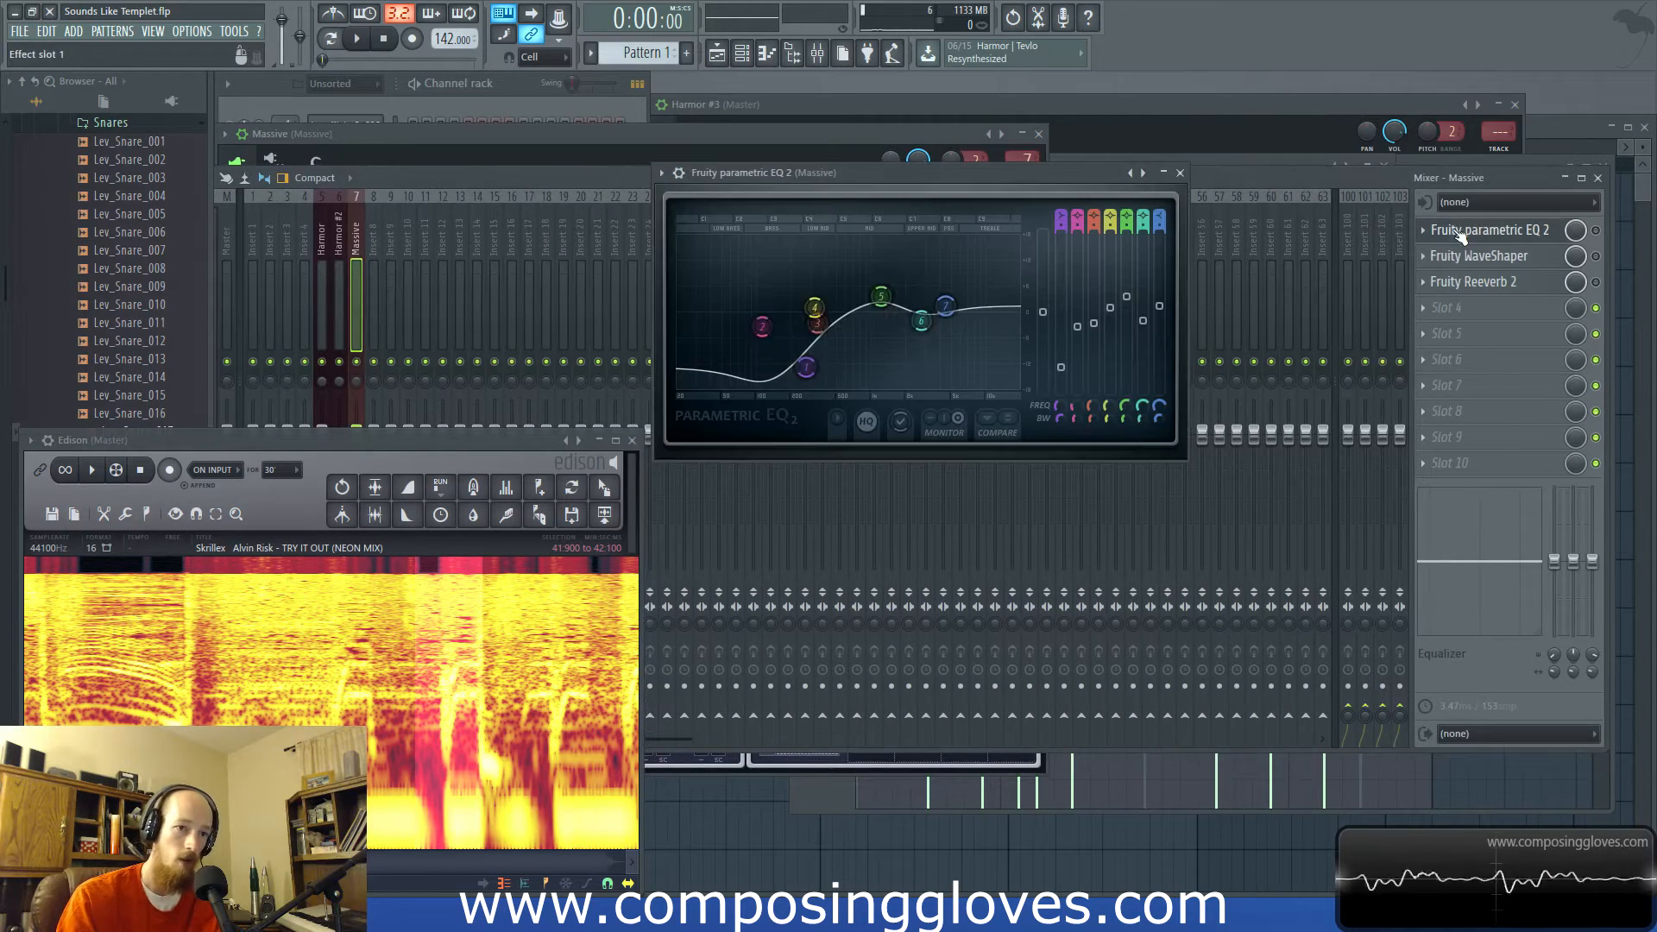
{"action": "left_click", "coordinate": [1595, 230]}
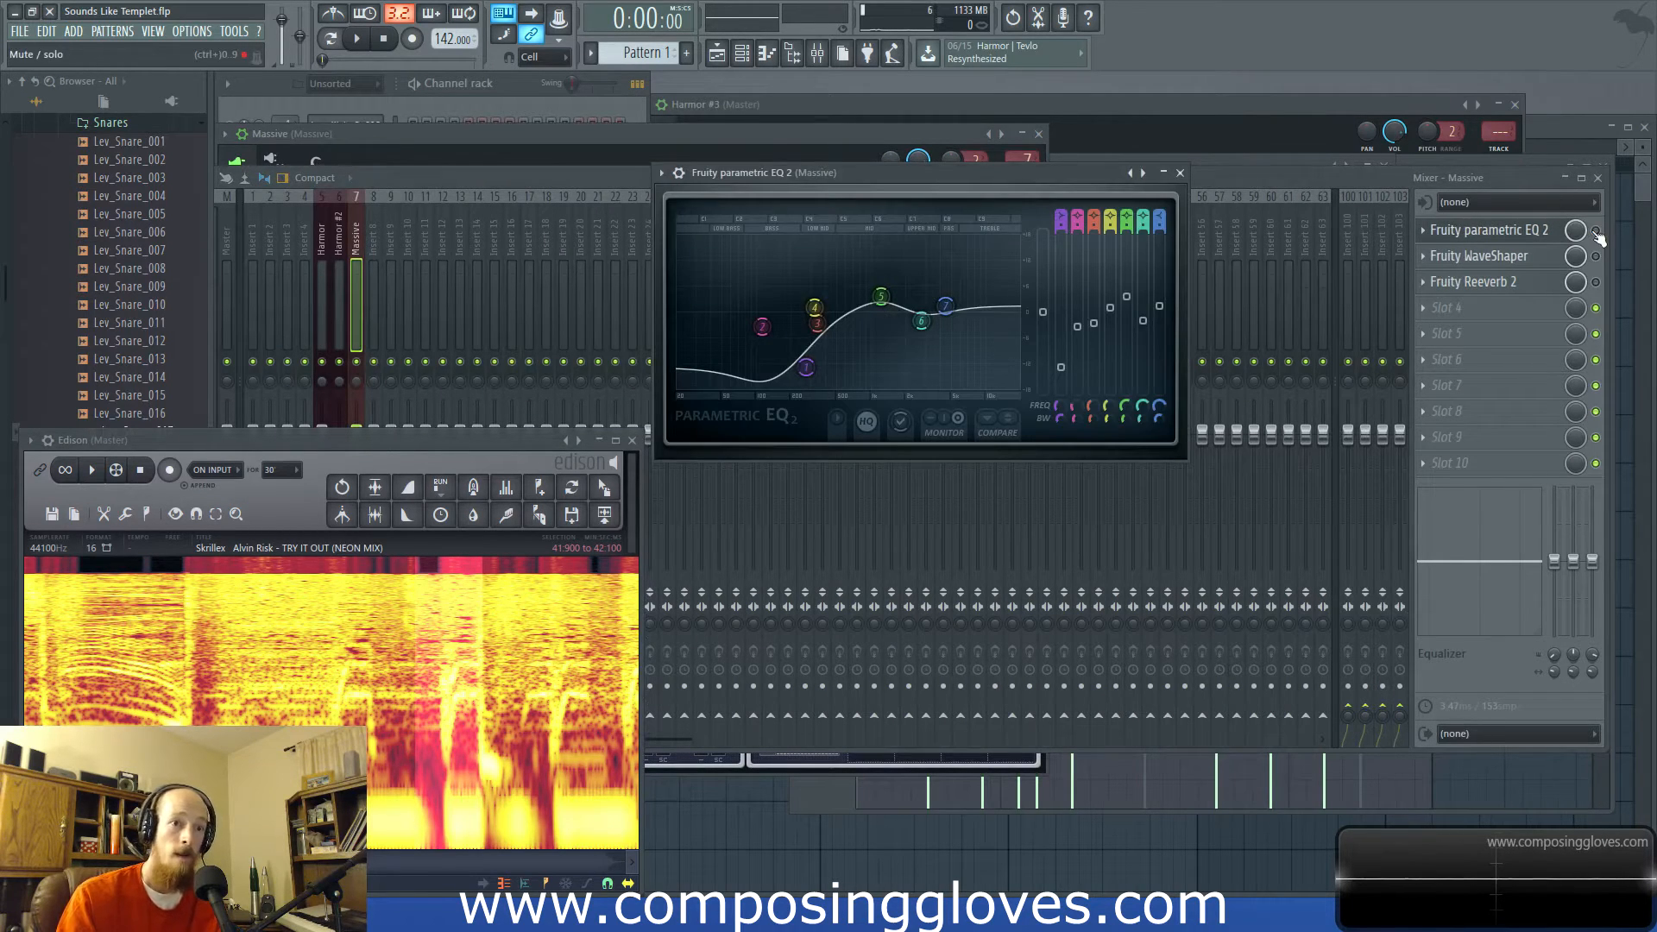
{"action": "left_click", "coordinate": [1508, 230]}
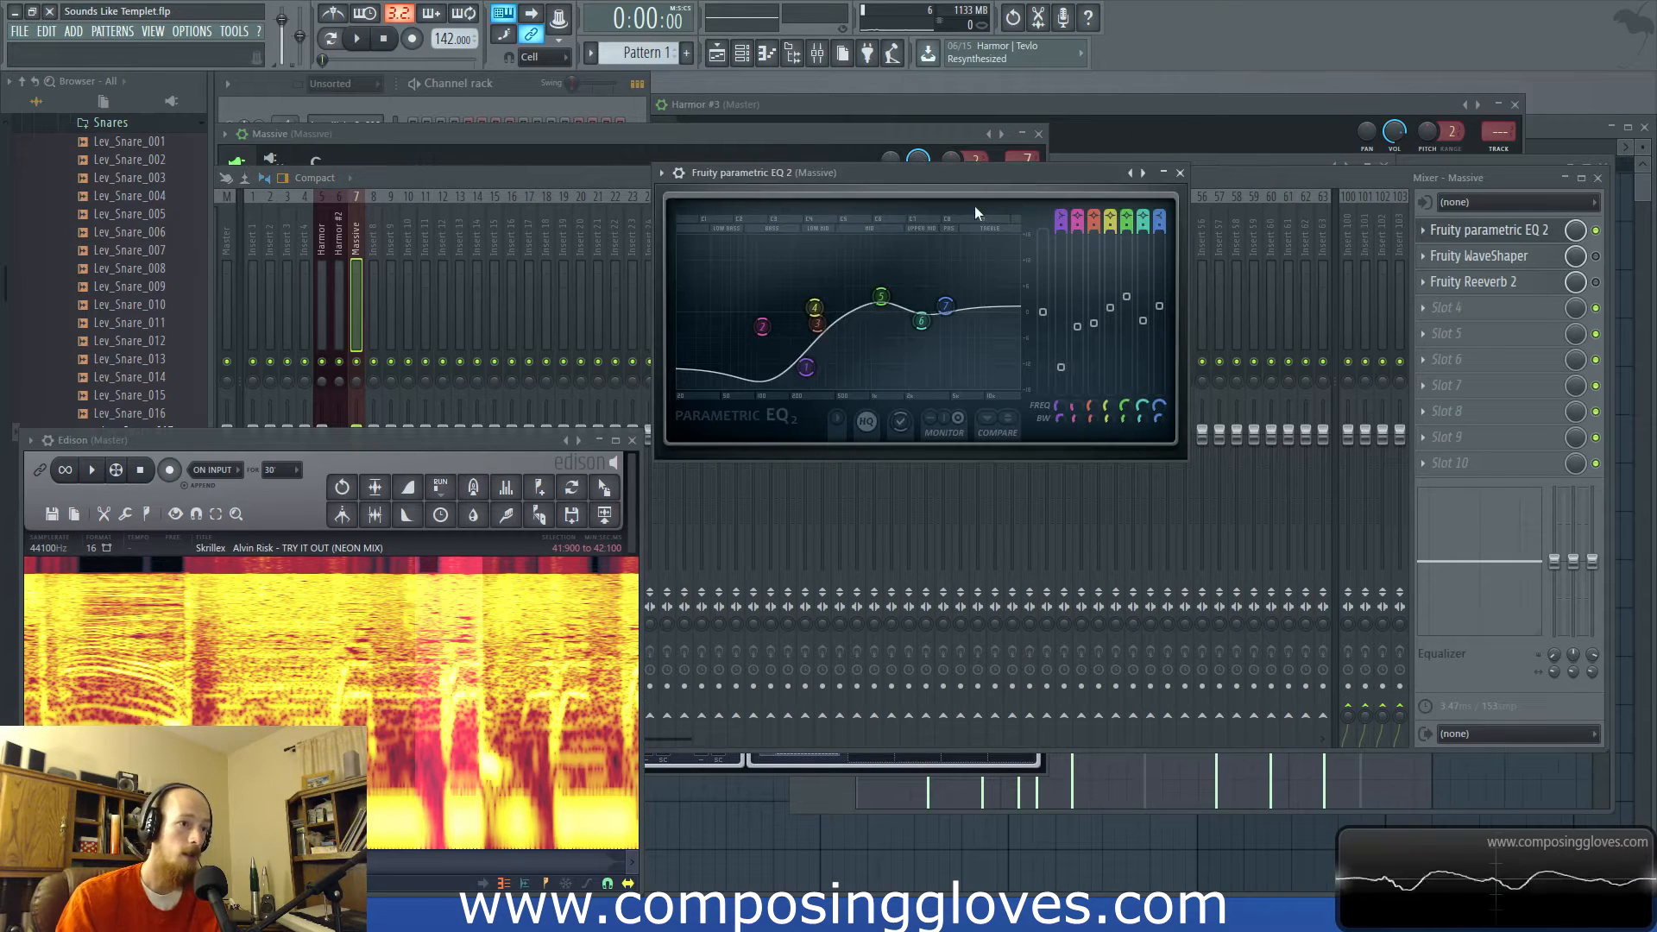
{"action": "left_click_drag", "start_coordinate": [954, 174], "coordinate": [990, 174]}
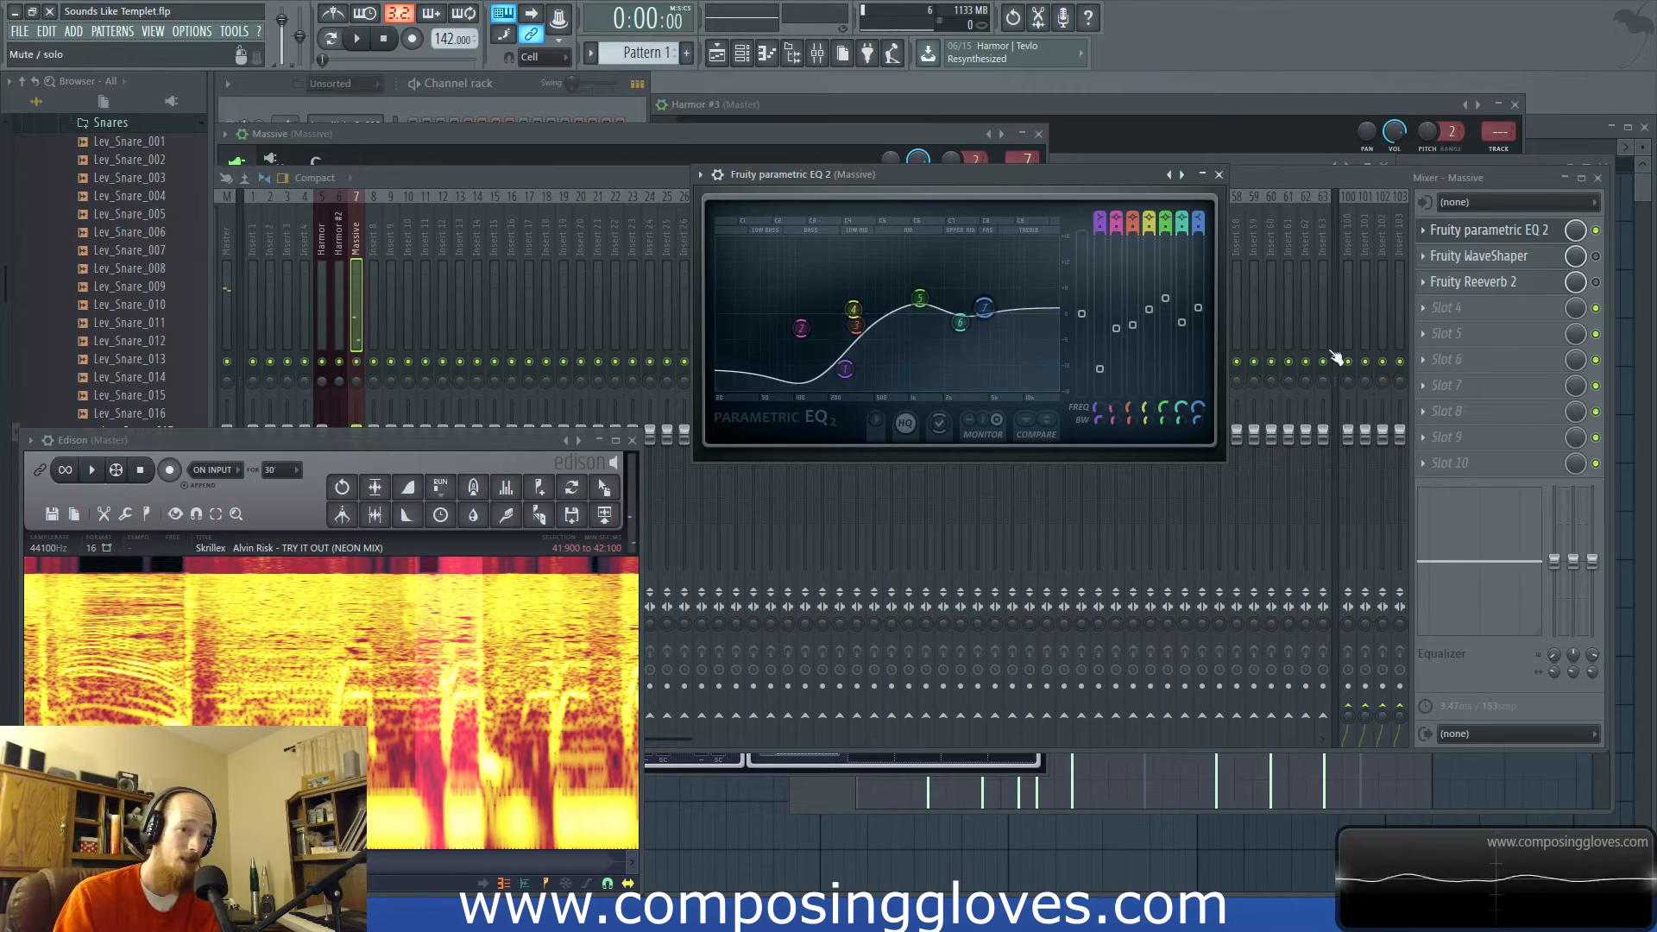
{"action": "left_click", "coordinate": [1595, 231]}
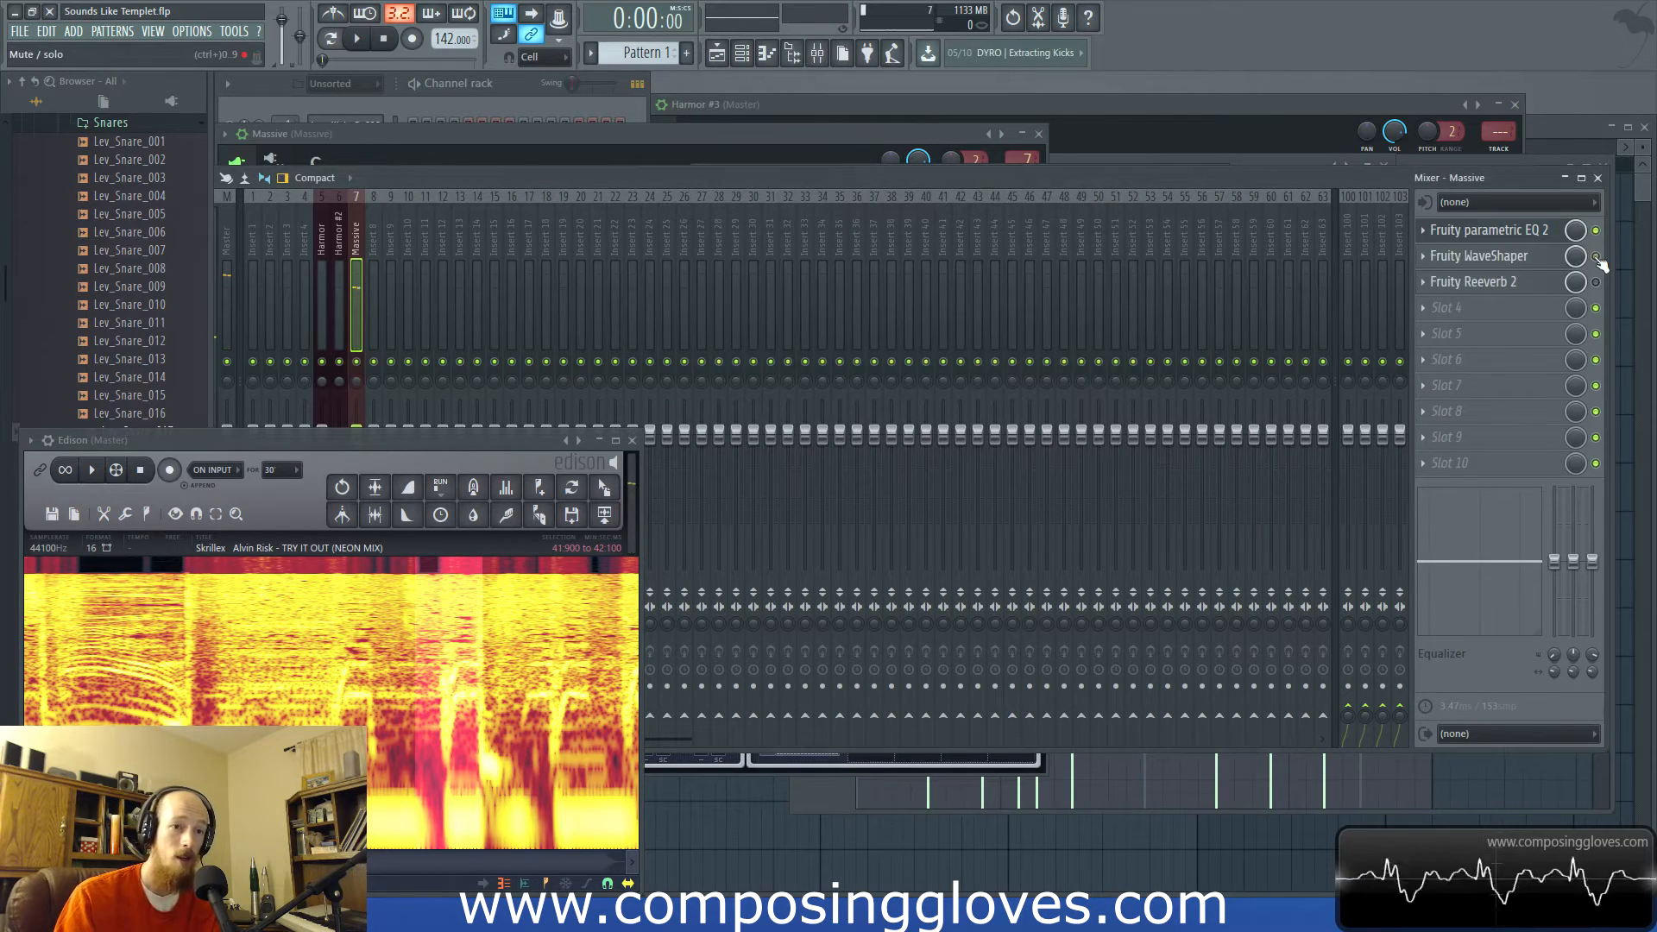
- Enable Fruity WaveShaper on Massive's track, bend the middle segment of its curve slightly upward and move its window clear of the effect slots
{"action": "left_click", "coordinate": [1538, 259]}
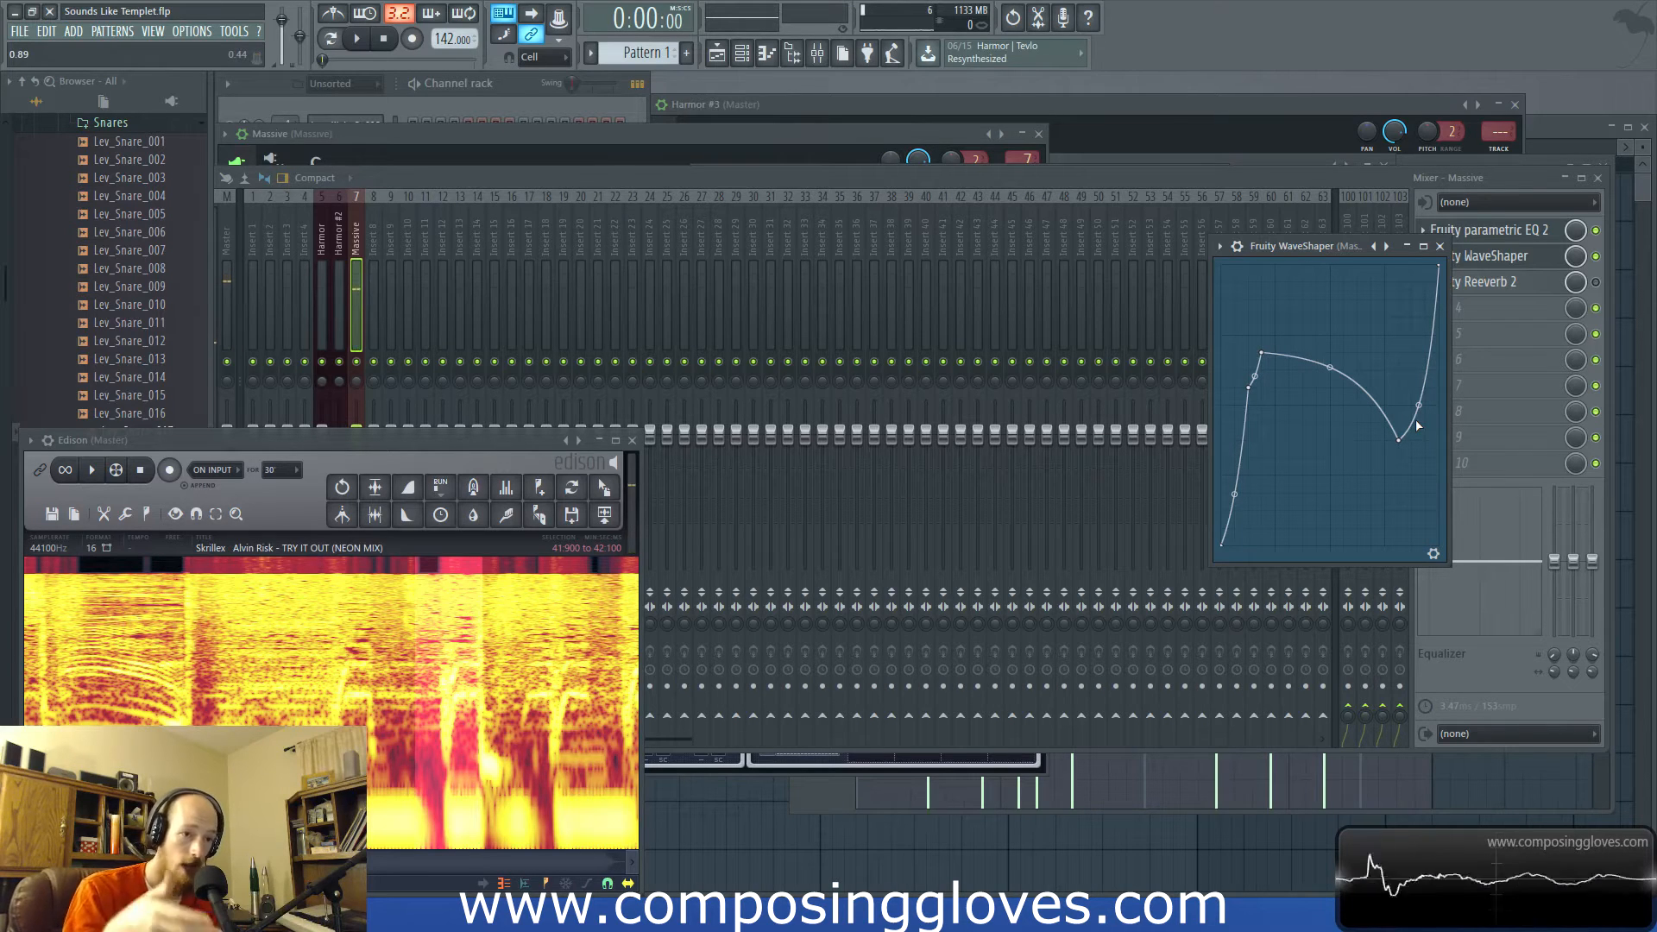
{"action": "mouse_move", "coordinate": [1340, 365]}
{"action": "left_mouse_down"}
{"action": "mouse_move", "coordinate": [1340, 345]}
{"action": "mouse_move", "coordinate": [1340, 380]}
{"action": "mouse_move", "coordinate": [1340, 332]}
{"action": "mouse_move", "coordinate": [1340, 349]}
{"action": "left_mouse_up"}
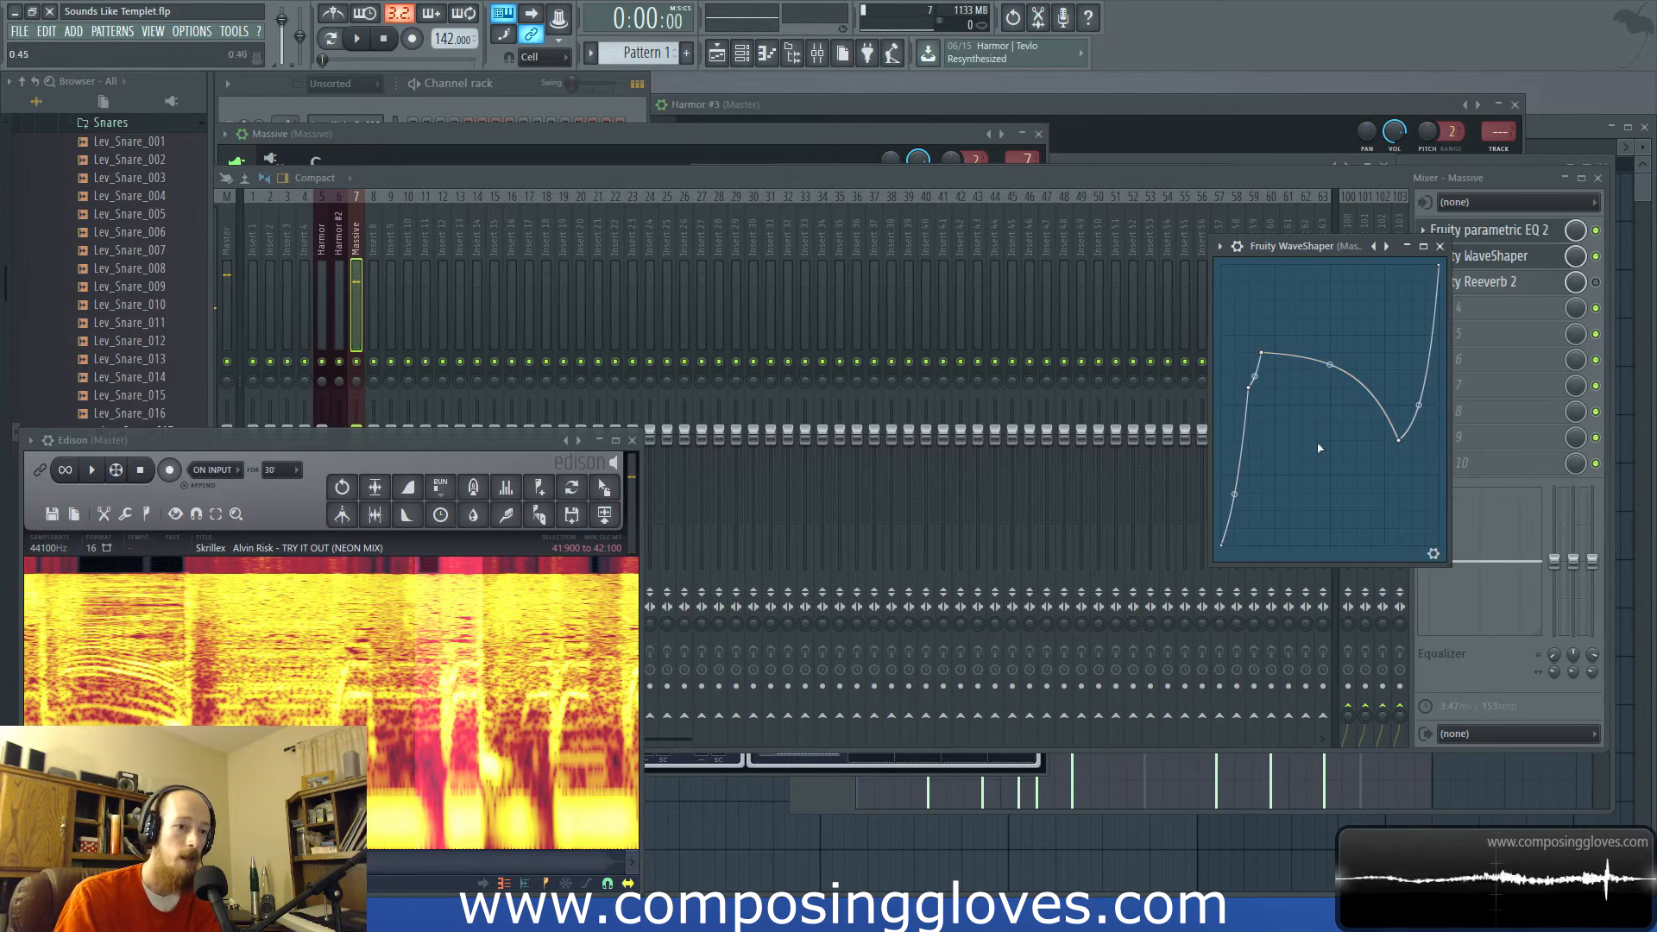
{"action": "left_click_drag", "start_coordinate": [1339, 245], "coordinate": [1218, 208]}
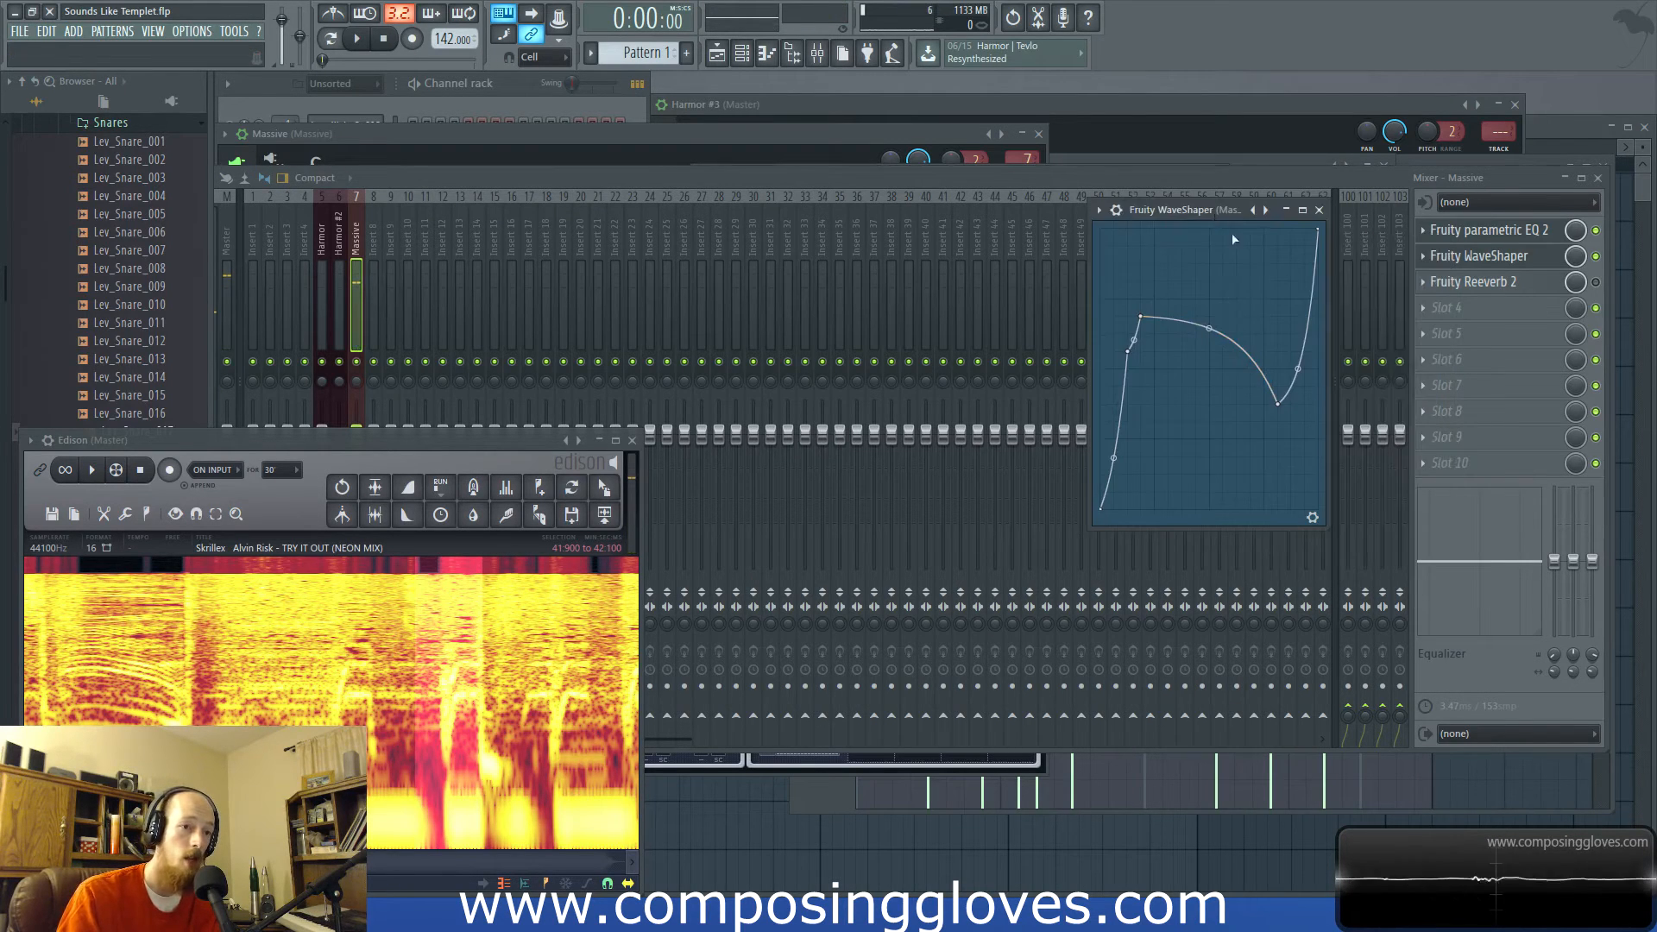
- Enable Fruity Reeverb 2 on Massive's mixer track and display its settings
{"action": "left_click", "coordinate": [1480, 282]}
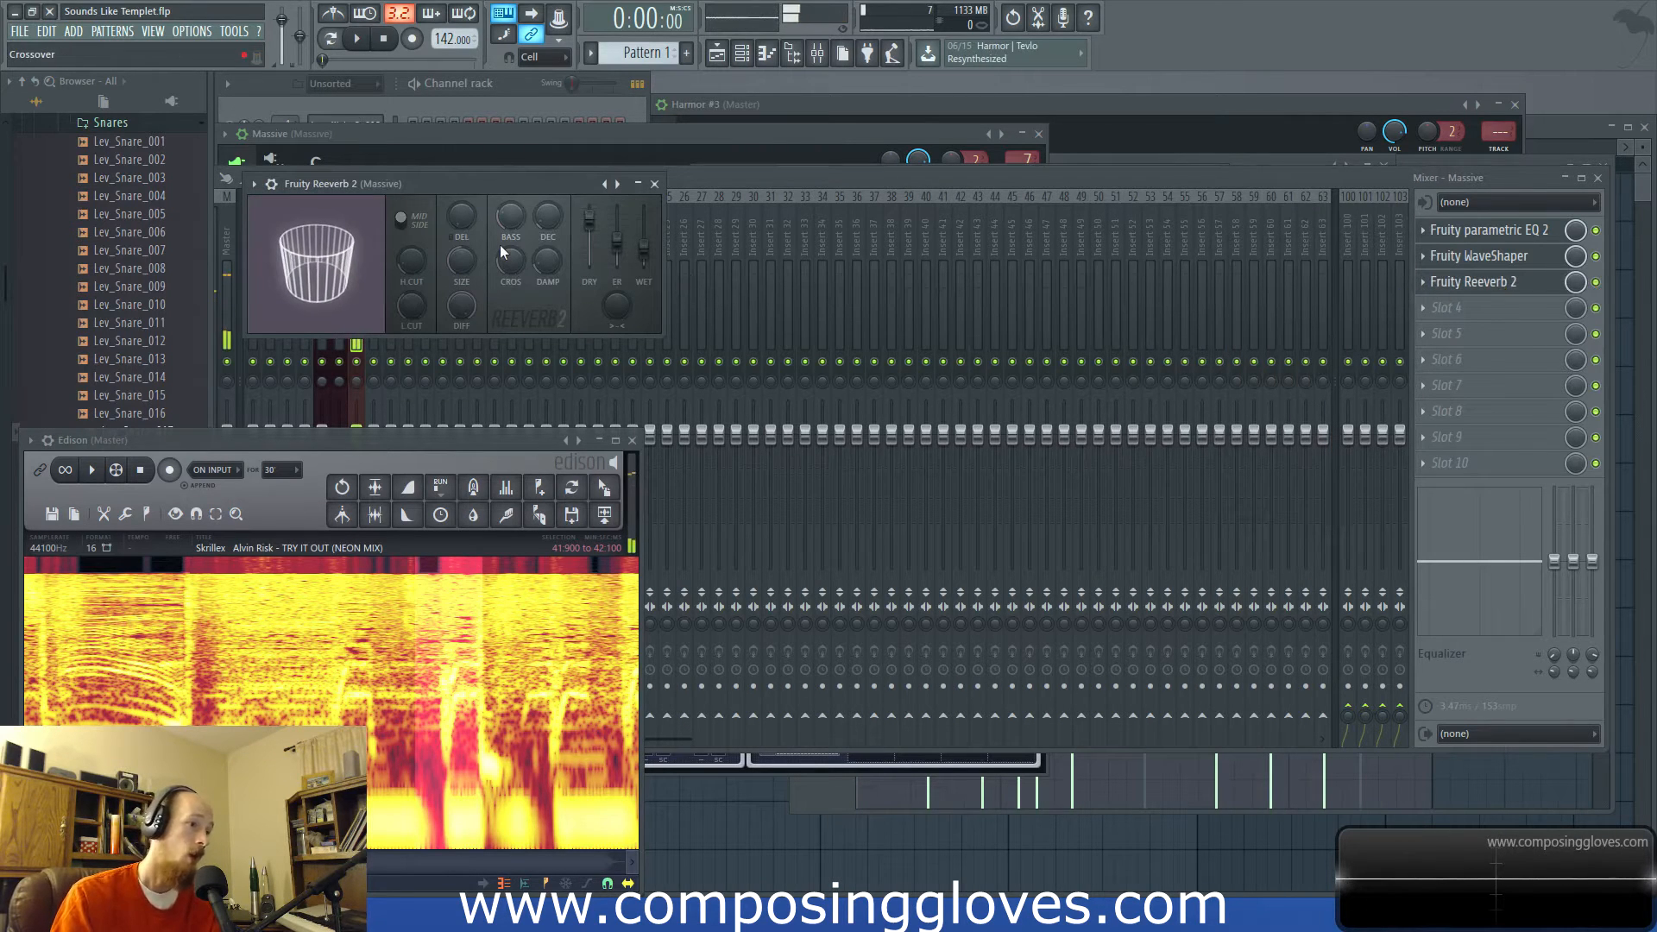
{"action": "left_click", "coordinate": [742, 53]}
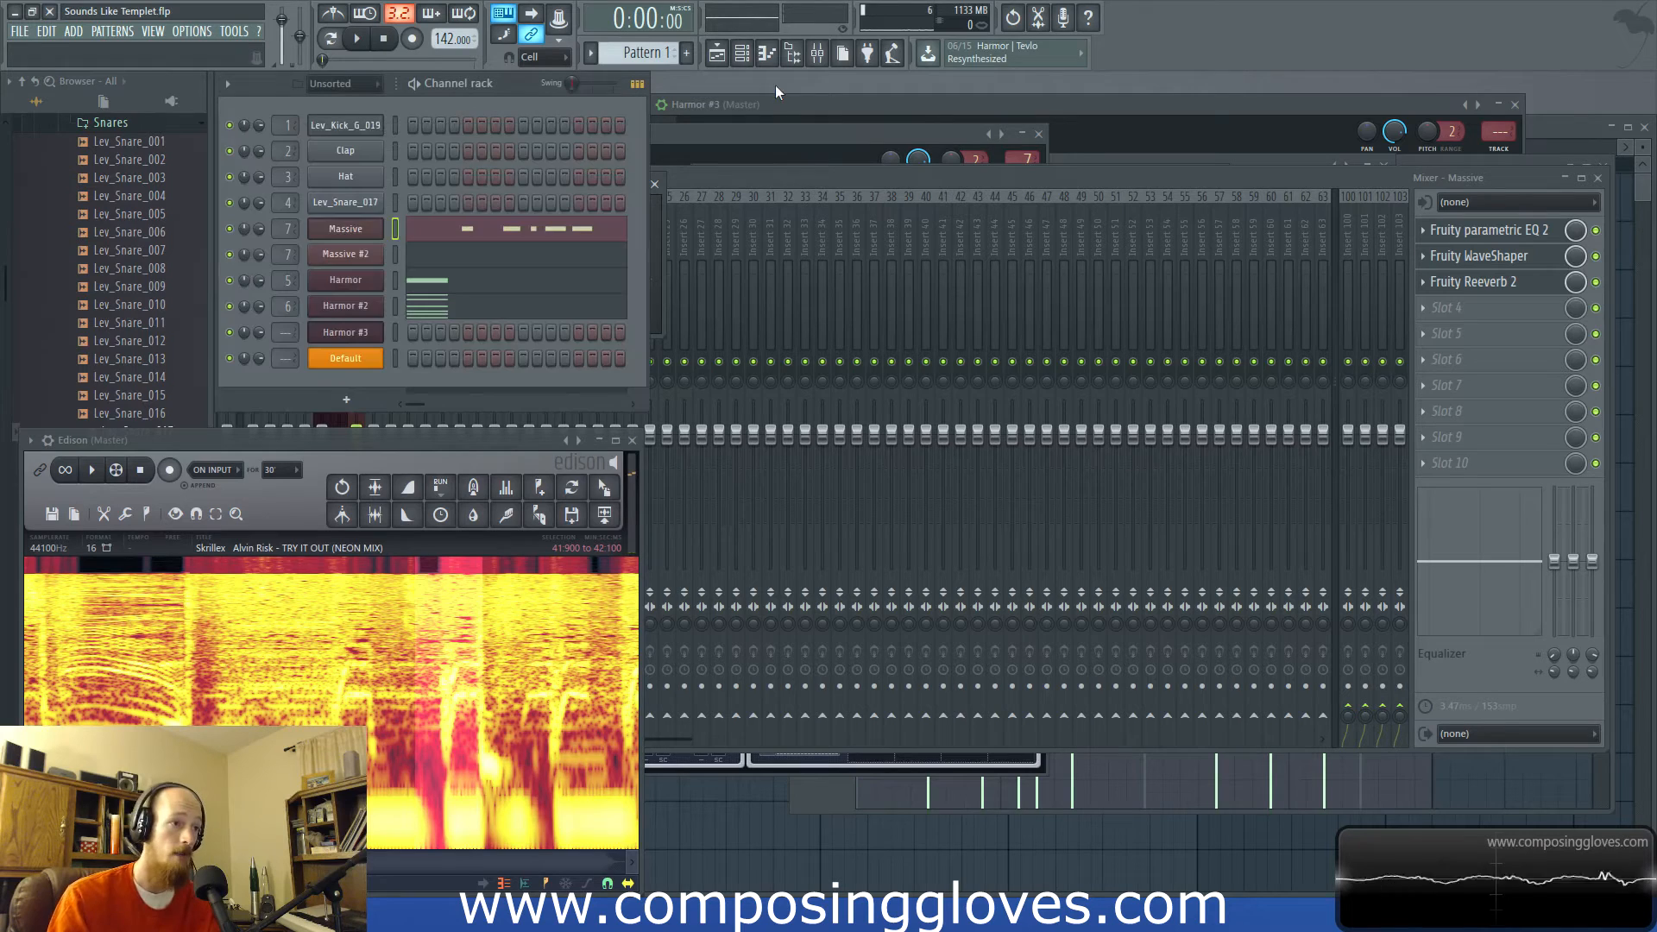
{"action": "left_click", "coordinate": [356, 229]}
{"action": "left_click", "coordinate": [357, 229]}
{"action": "left_click", "coordinate": [1519, 285]}
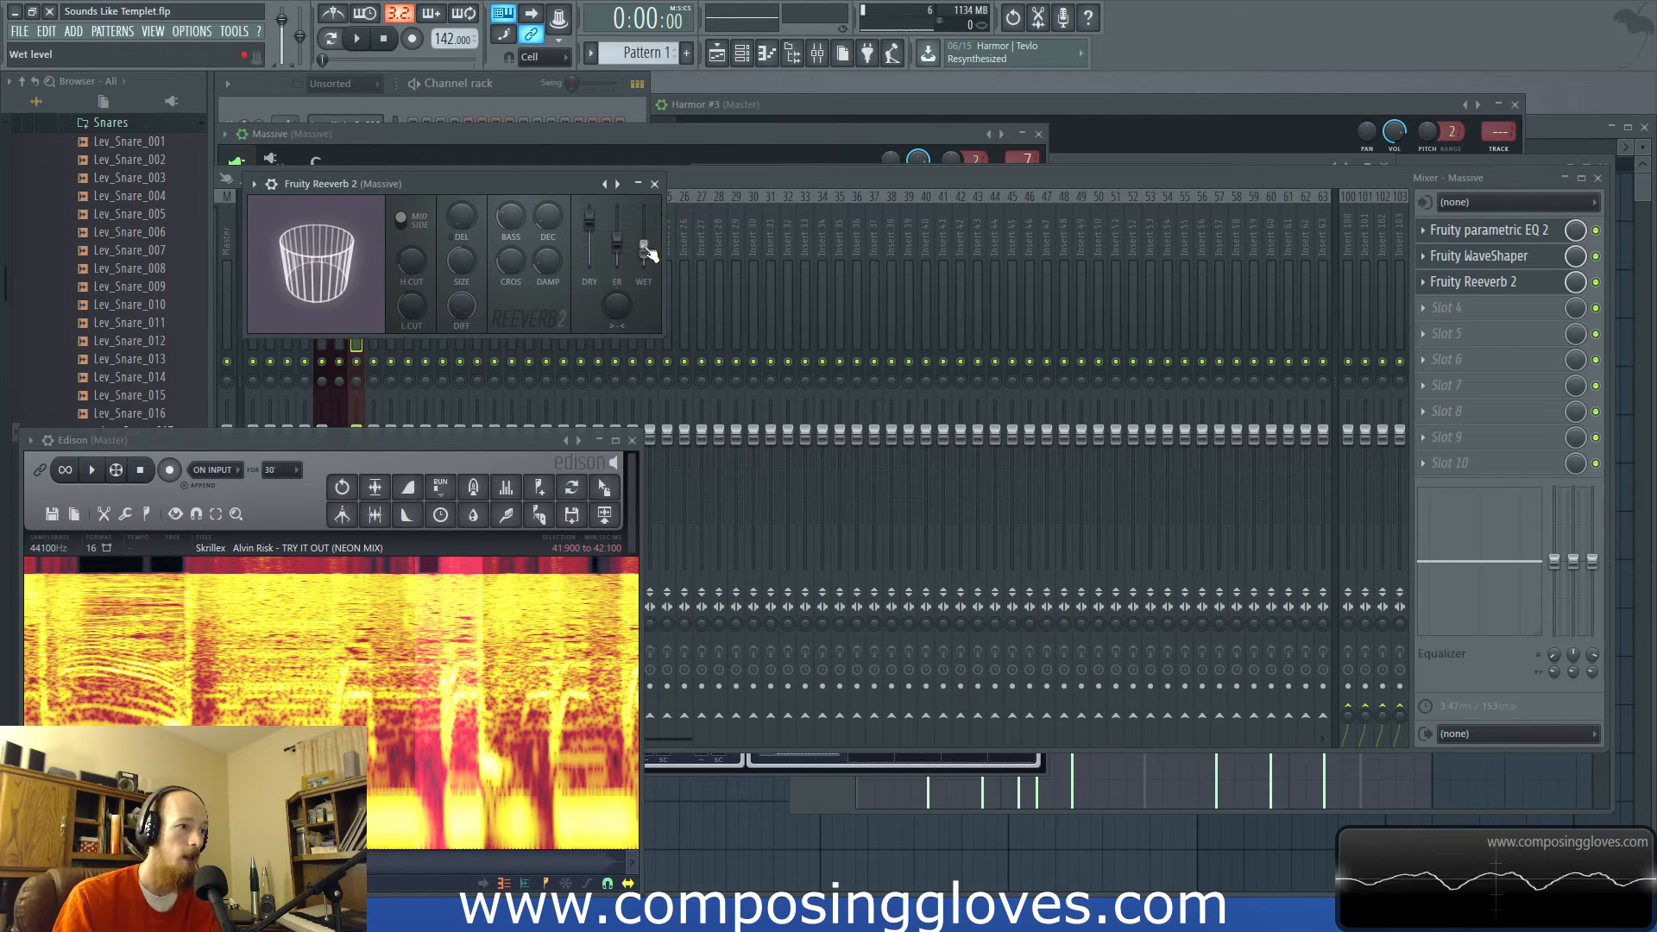
- Reopen Massive, audition the pattern with all three mixer effects enabled, and place the synth window beside Edison
{"action": "key", "text": "F6"}
{"action": "left_click", "coordinate": [346, 230]}
{"action": "key", "text": "space"}
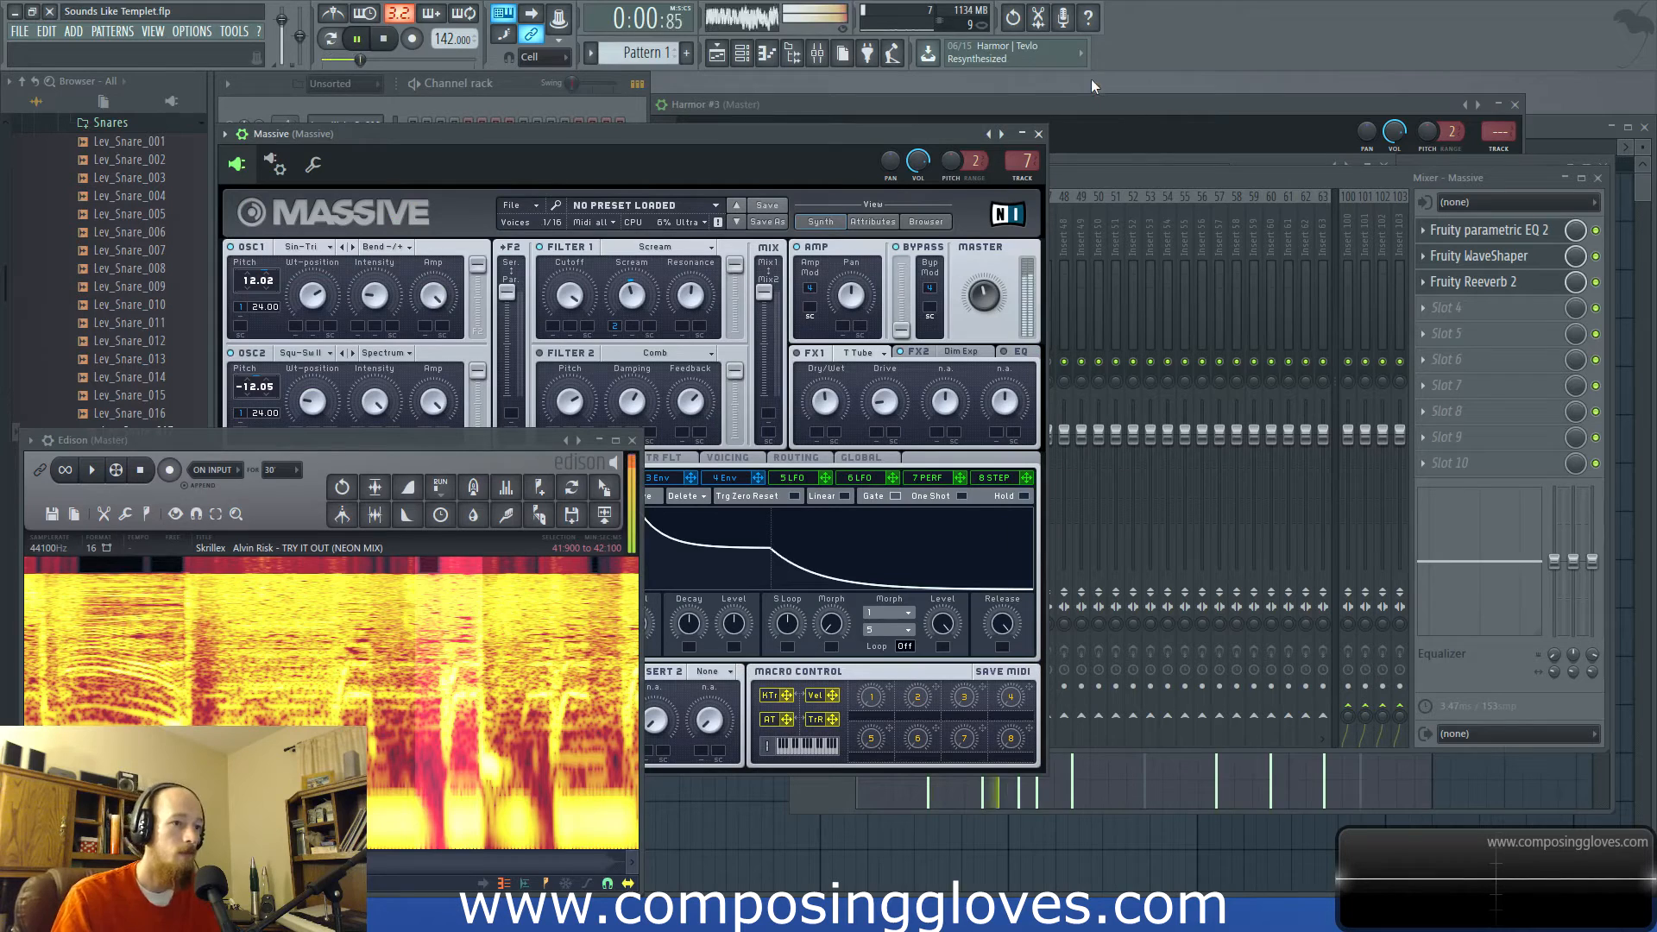
{"action": "key", "text": "F6"}
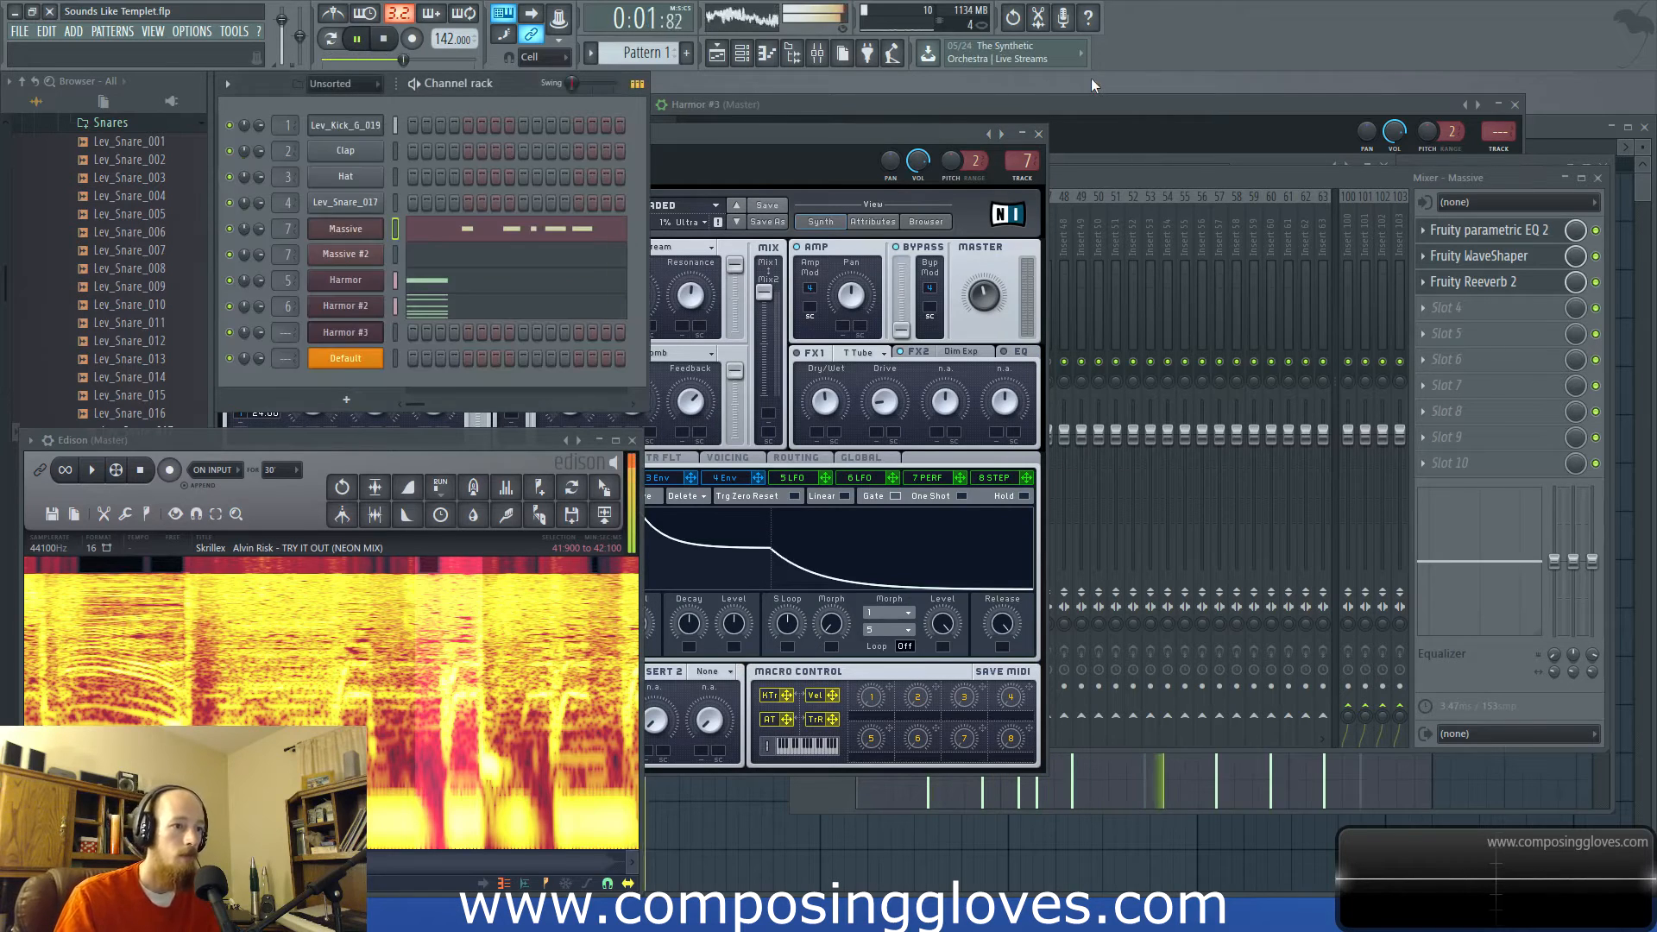
{"action": "key", "text": "space"}
{"action": "left_click", "coordinate": [794, 138]}
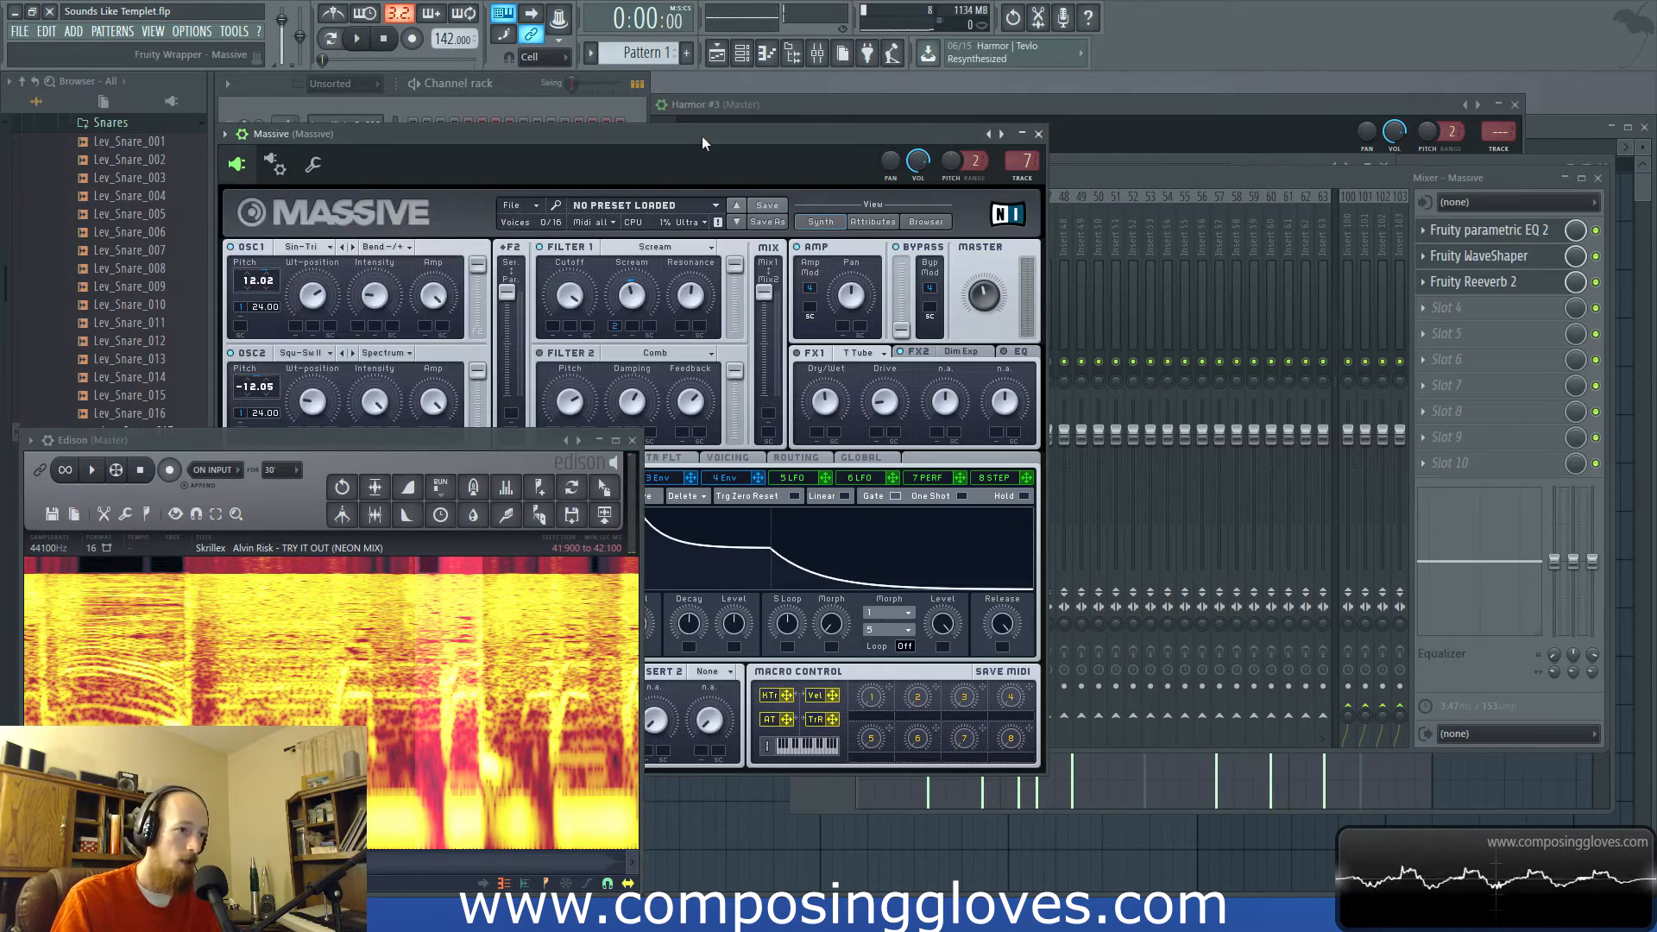
{"action": "left_click_drag", "start_coordinate": [702, 137], "coordinate": [1257, 155]}
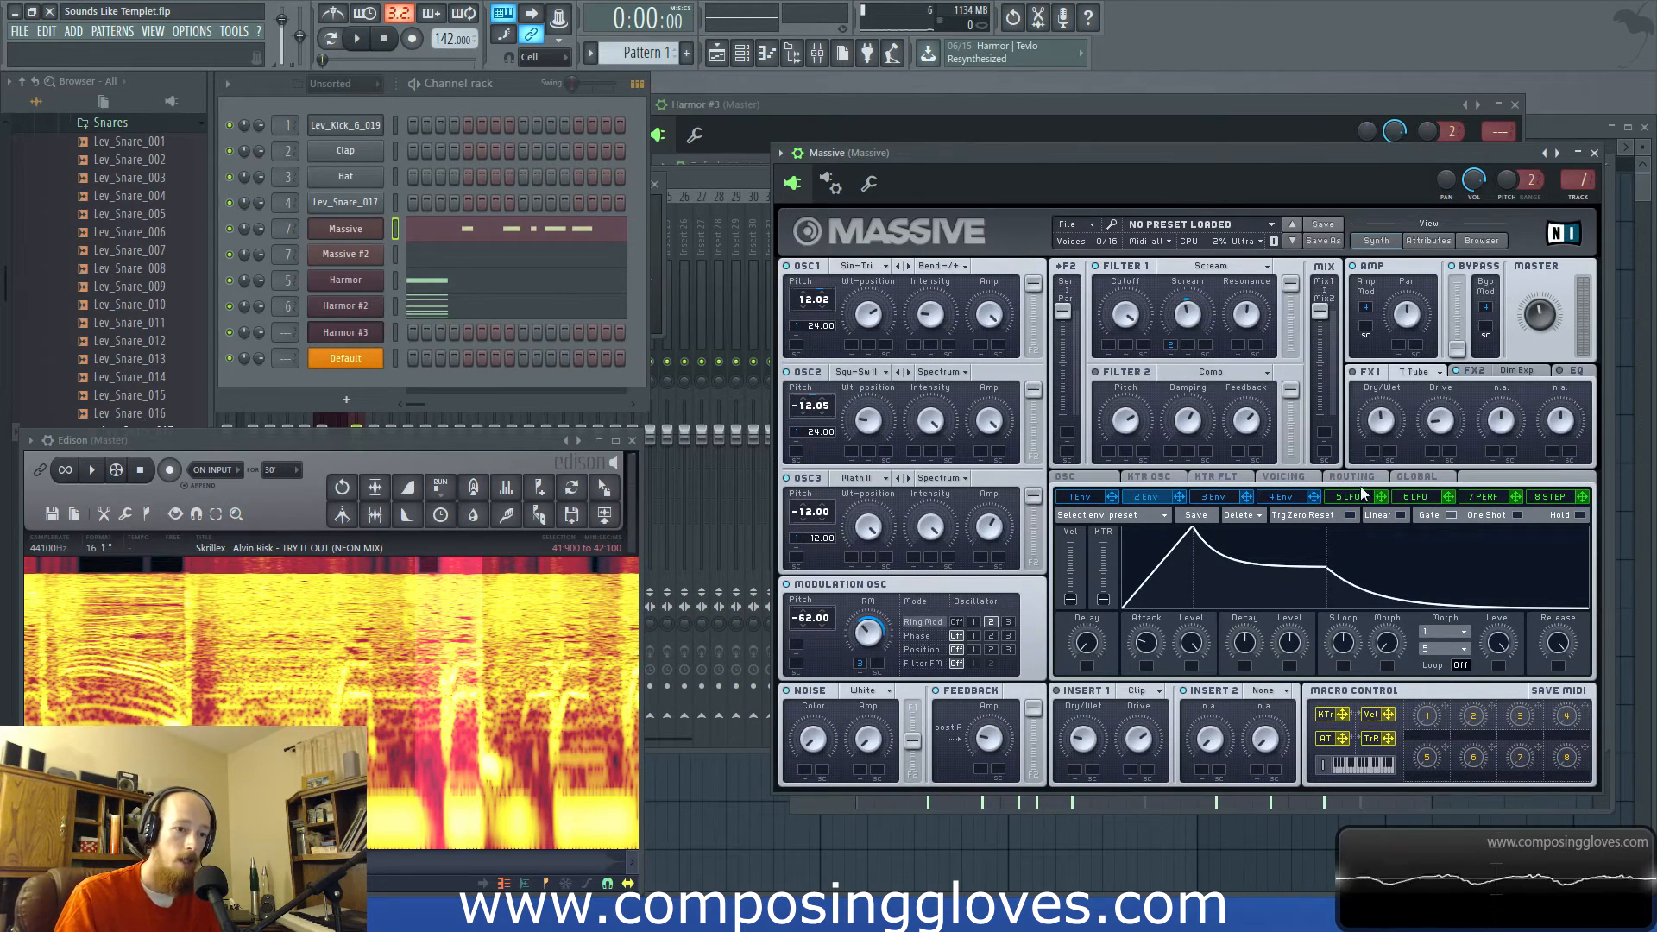
- Inspect Massive's oscillator key tracking and envelopes 2 and 3, leaving envelope 4 displayed
{"action": "left_click", "coordinate": [1220, 477]}
{"action": "left_click", "coordinate": [1151, 480]}
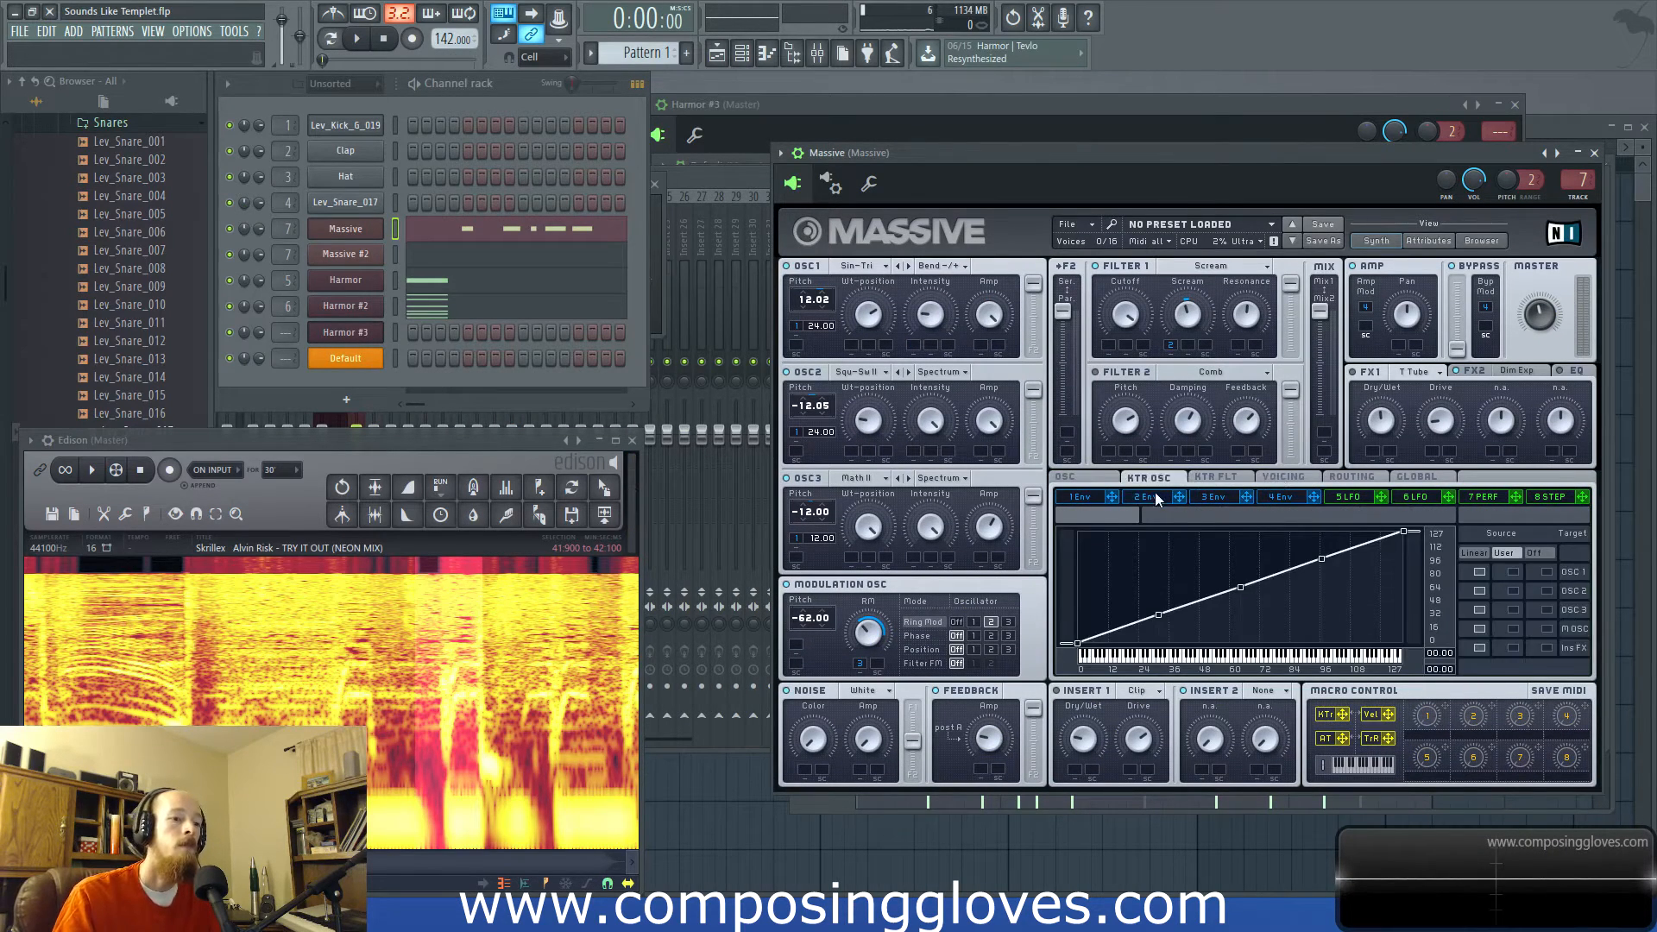
{"action": "left_click", "coordinate": [1152, 497]}
{"action": "left_click", "coordinate": [1216, 499]}
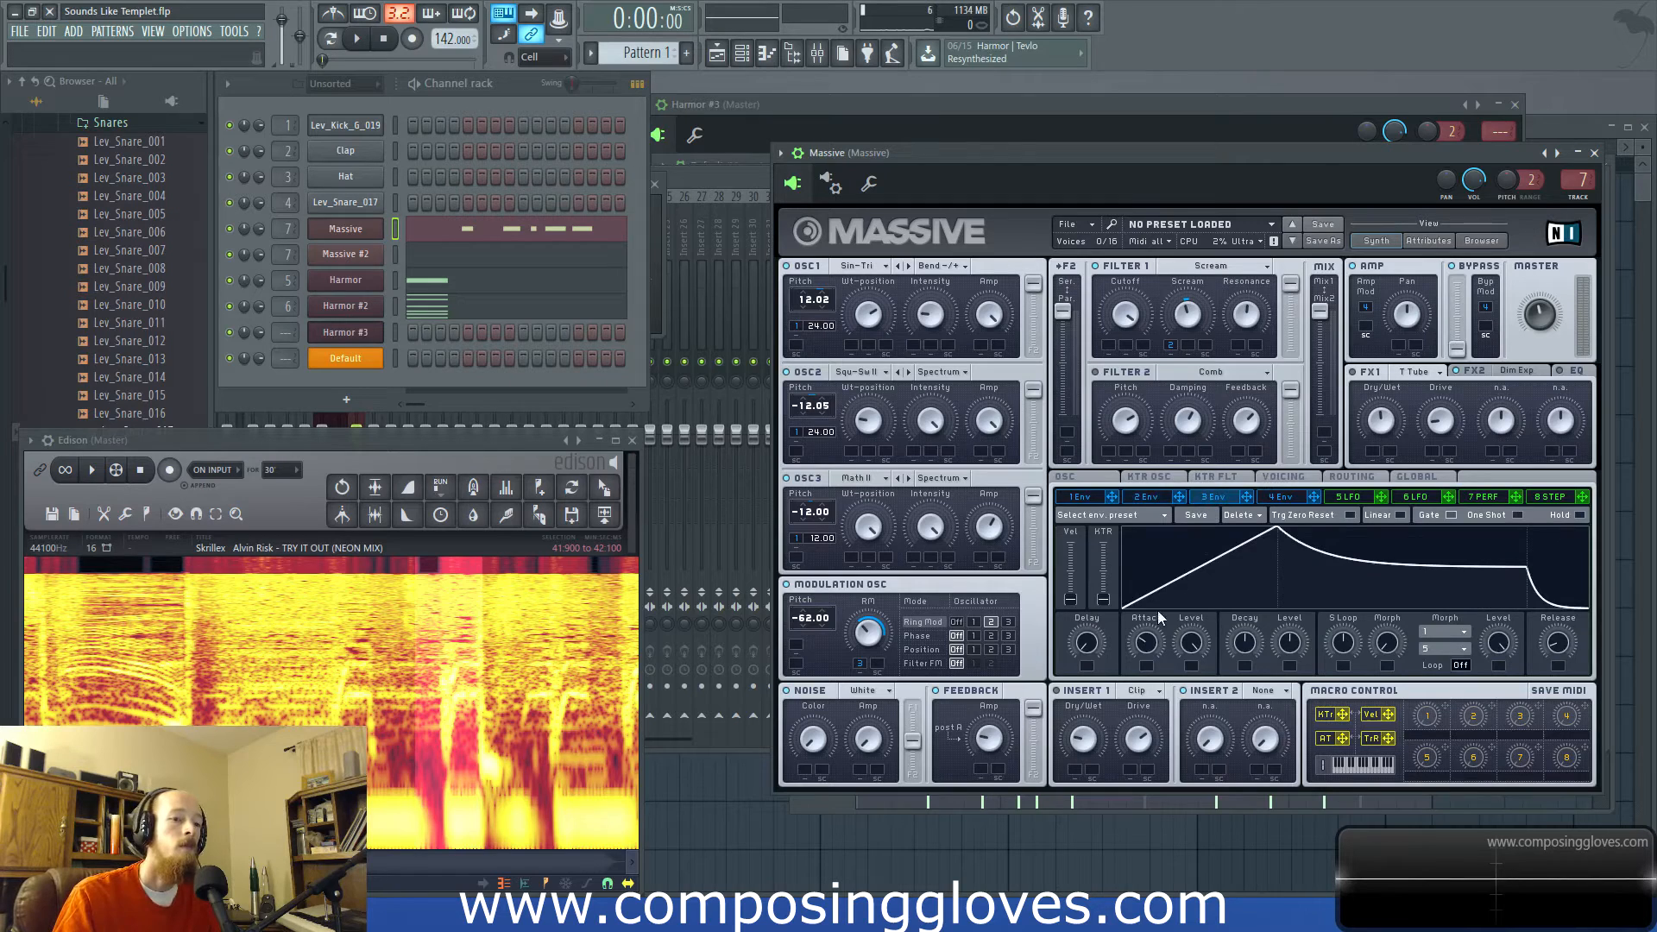
{"action": "left_click", "coordinate": [1277, 498]}
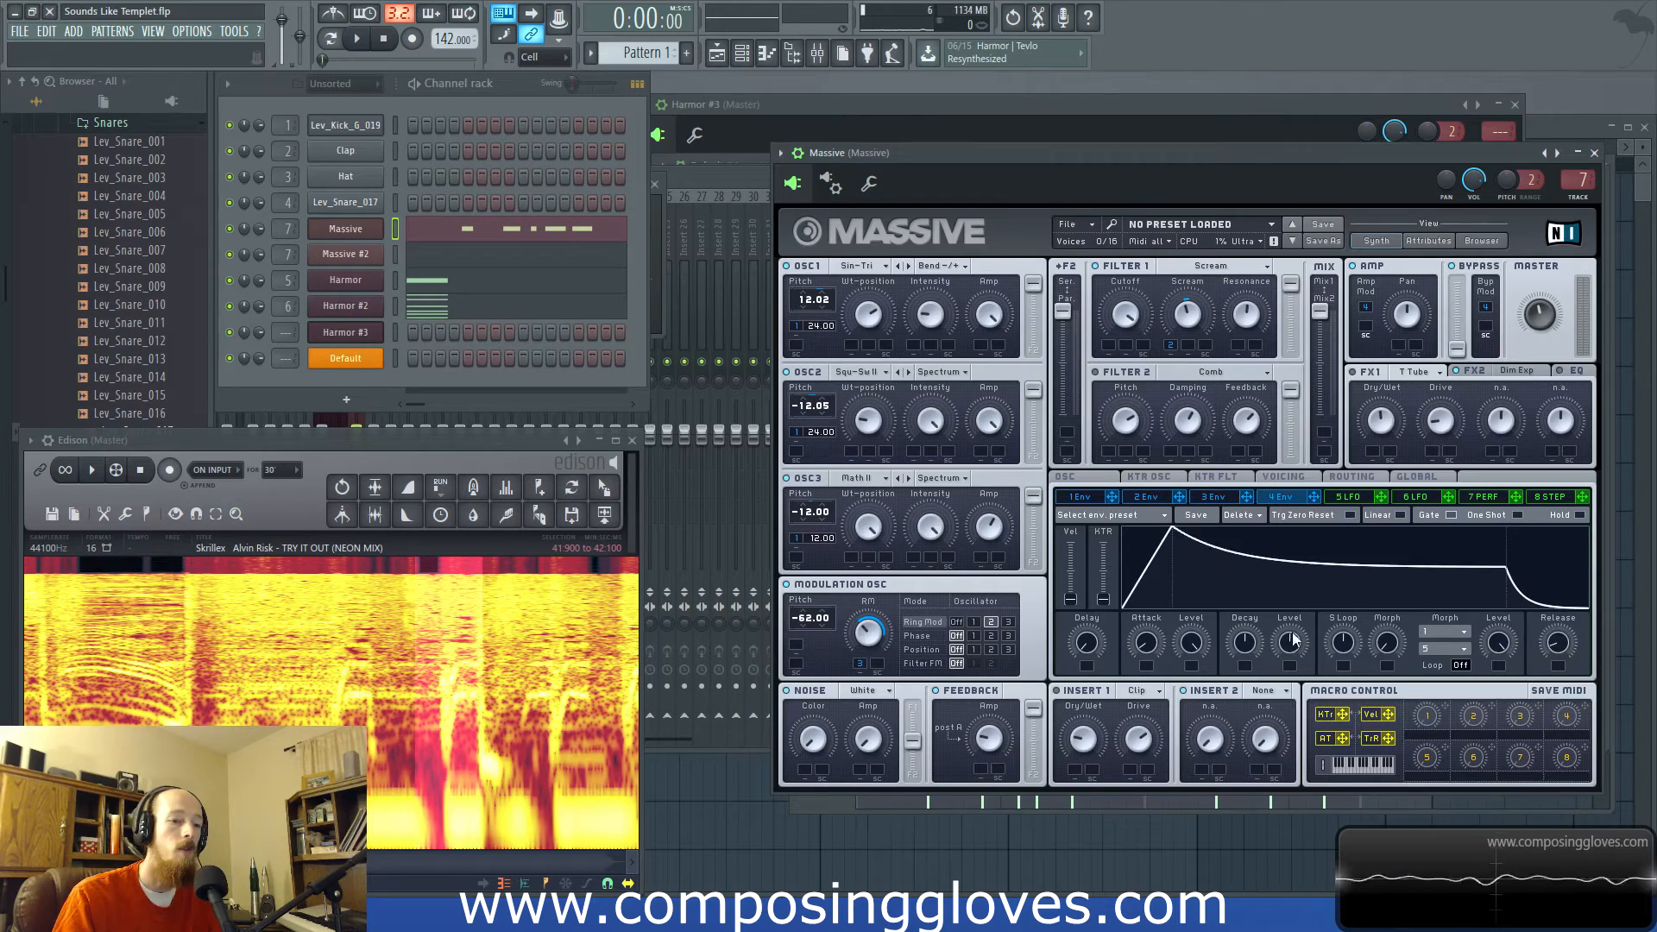
- Raise envelope 4's decay level to full so the sustain stays flat, and audition the pattern twice
{"action": "left_click_drag", "start_coordinate": [1291, 639], "coordinate": [1289, 652]}
{"action": "key", "text": "space"}
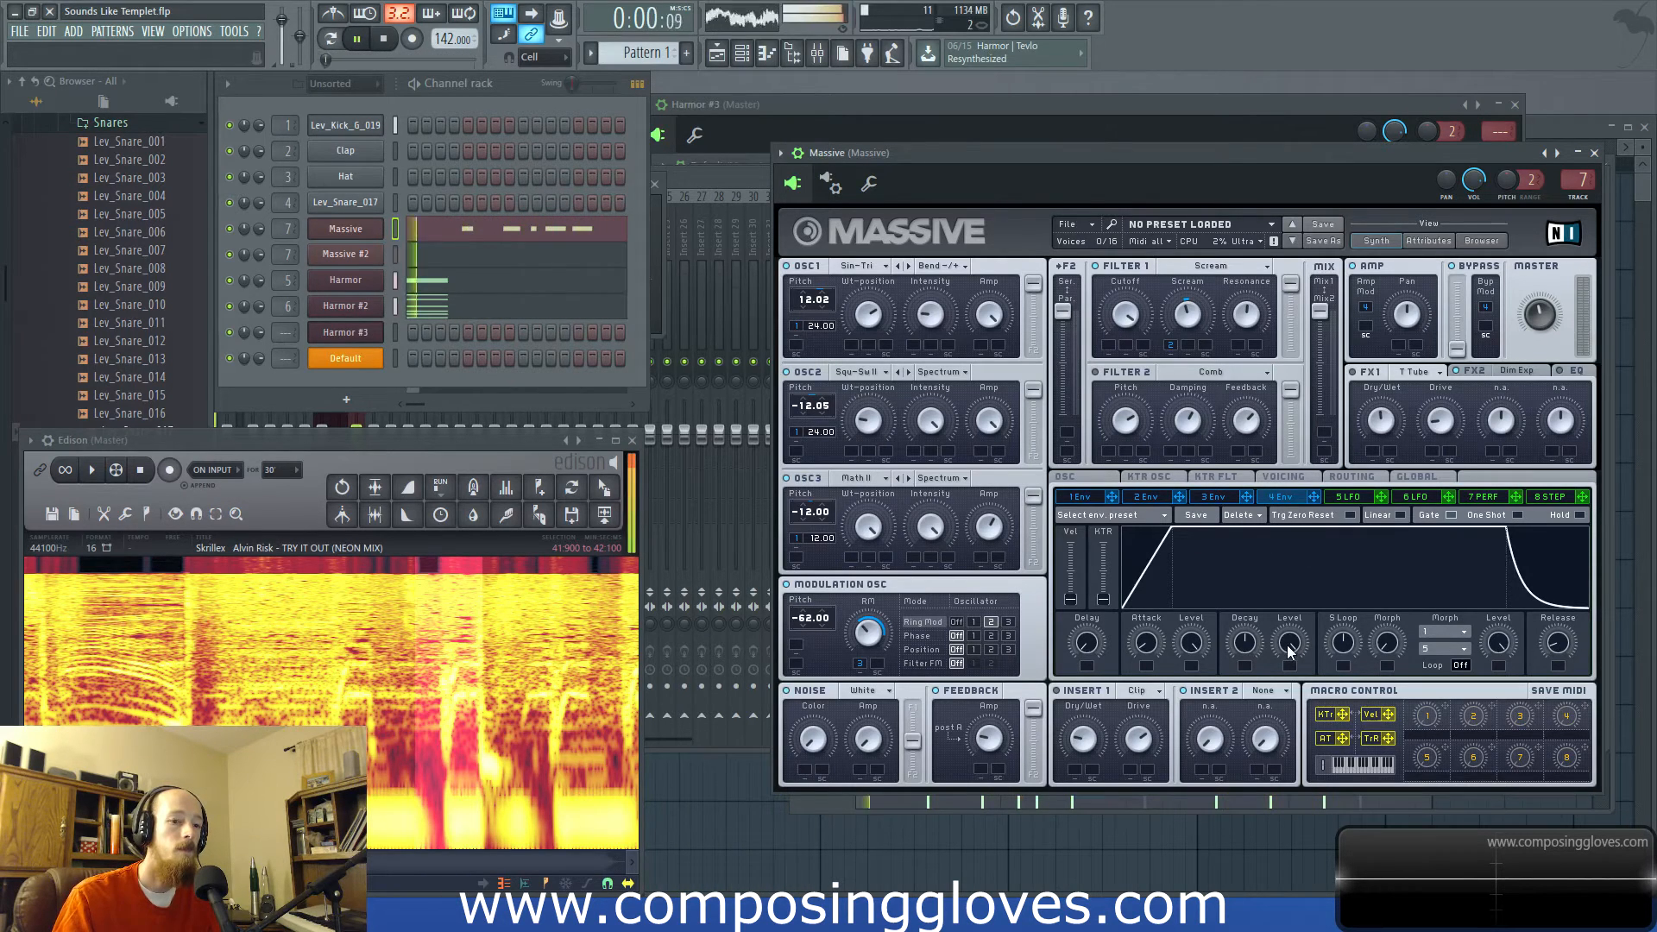
{"action": "key", "text": "space"}
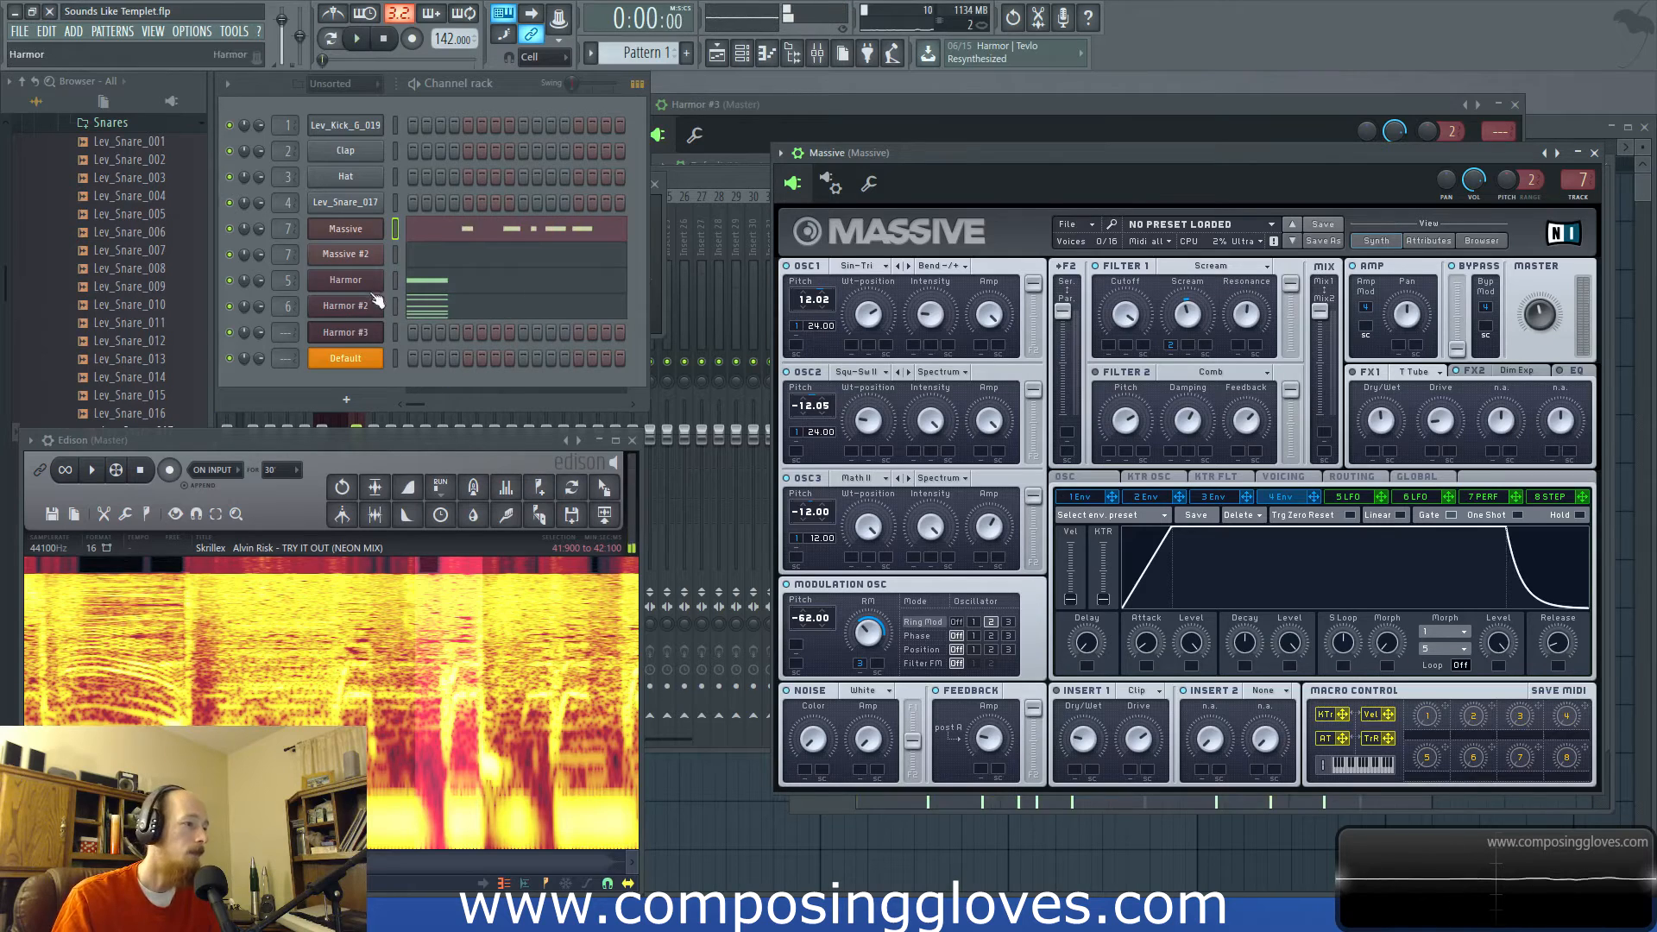
{"action": "key", "text": "space"}
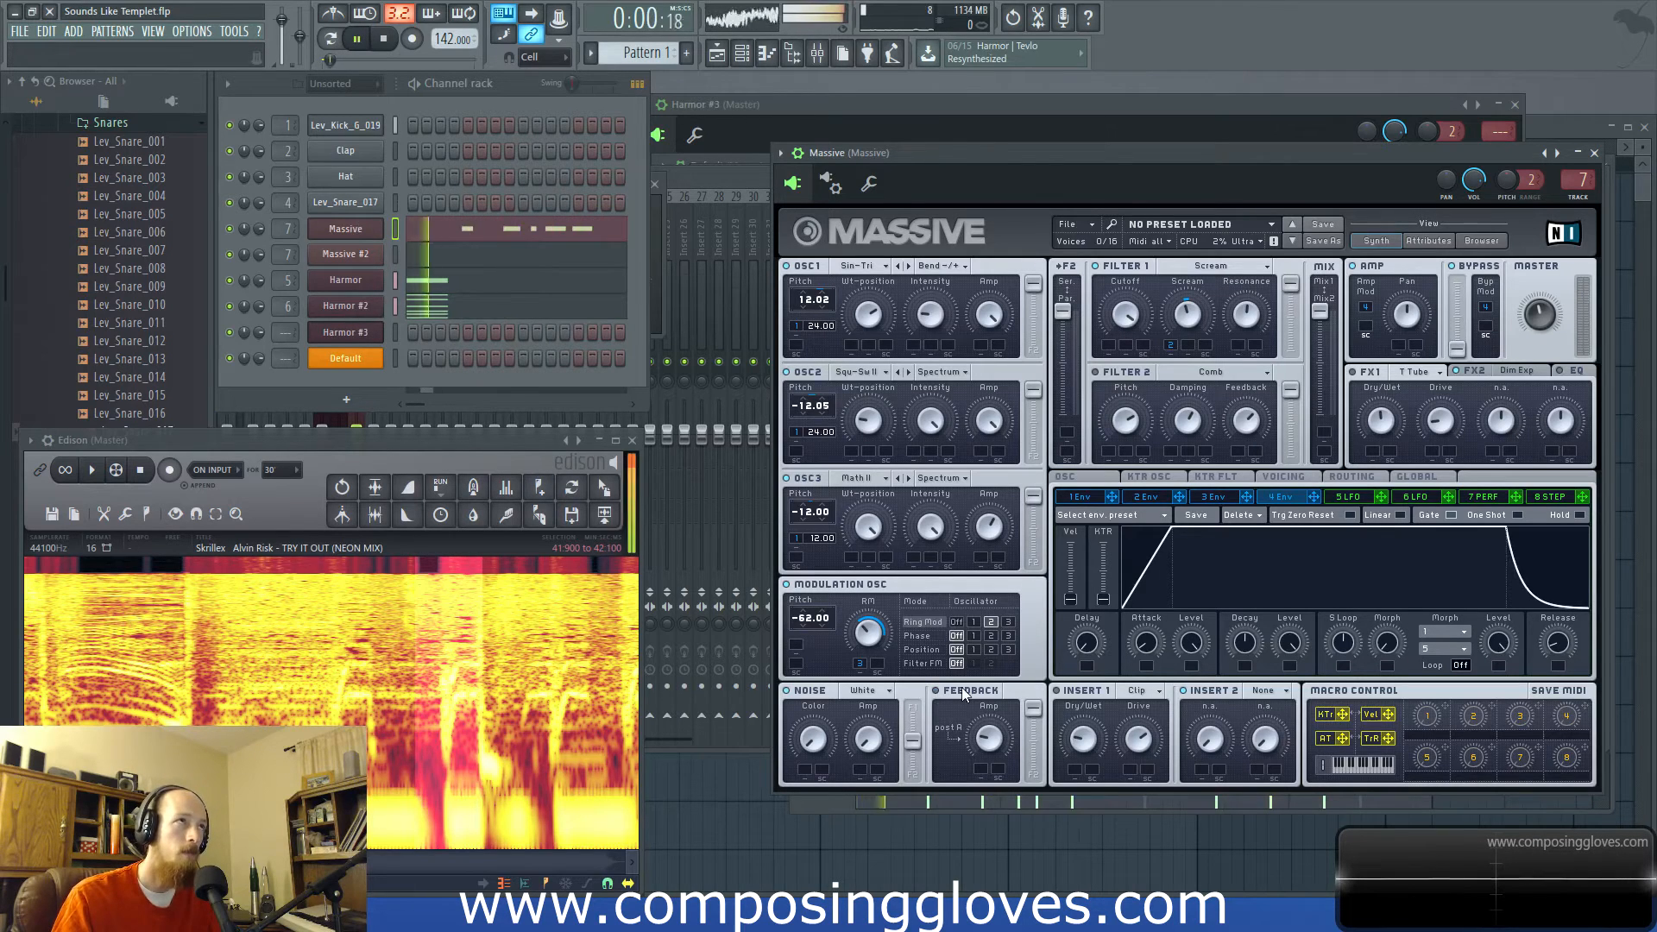
{"action": "key", "text": "space"}
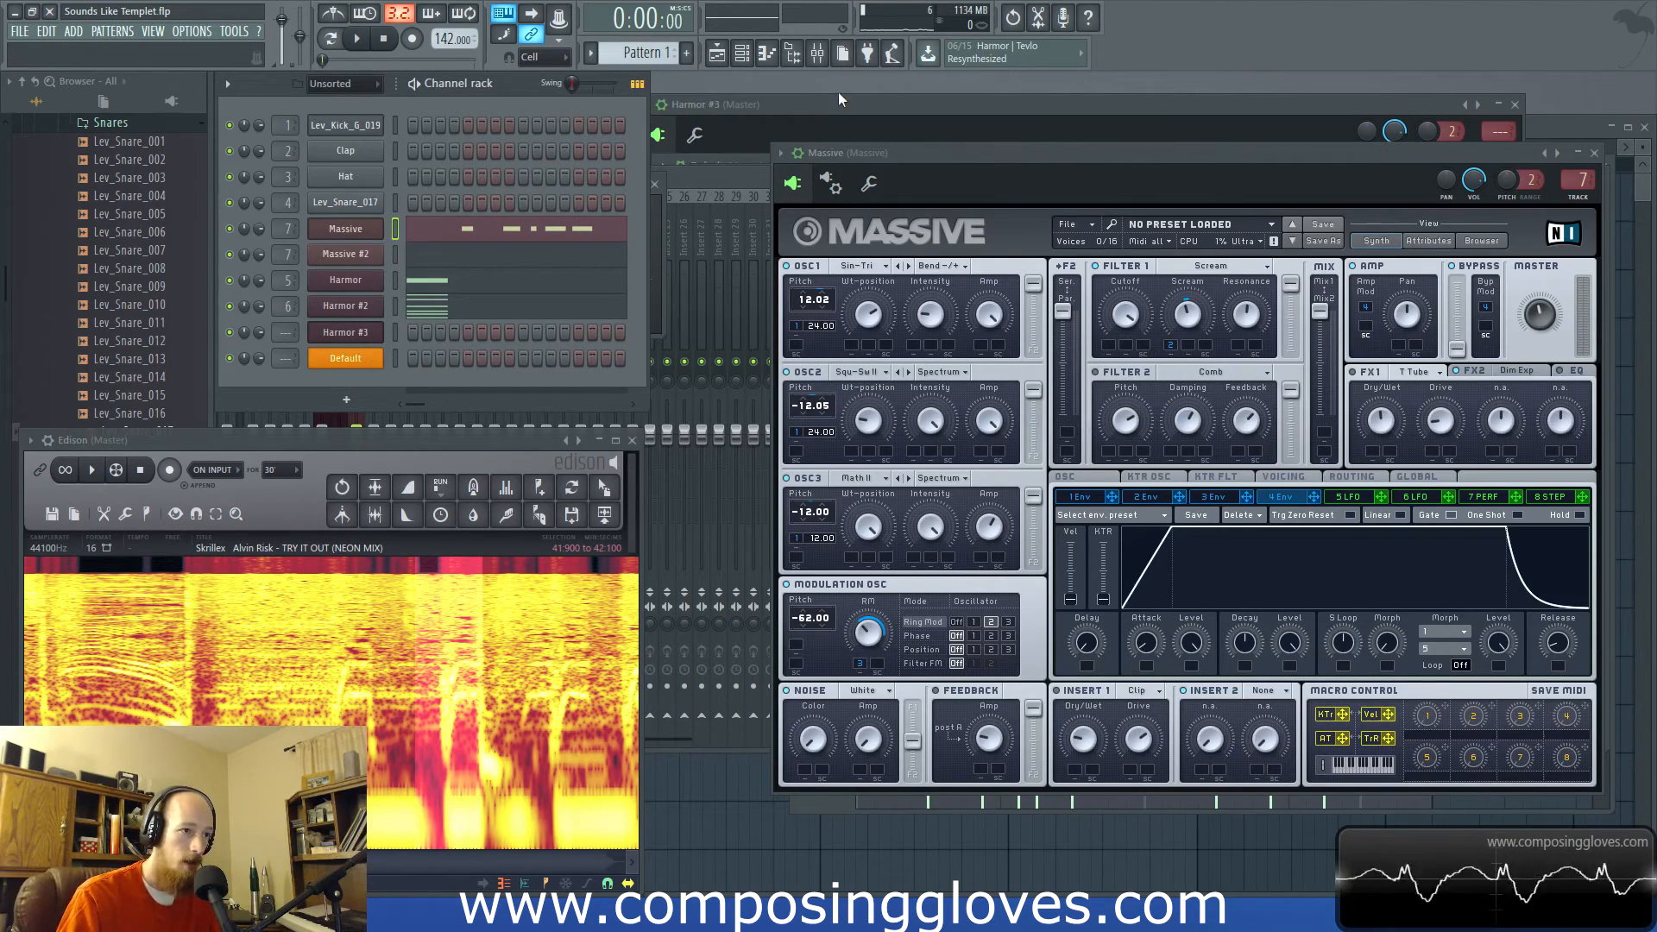
- Show the mixer, move it clear of the channel list and bring Massive back to the front
{"action": "left_click", "coordinate": [836, 57]}
{"action": "left_click", "coordinate": [818, 57]}
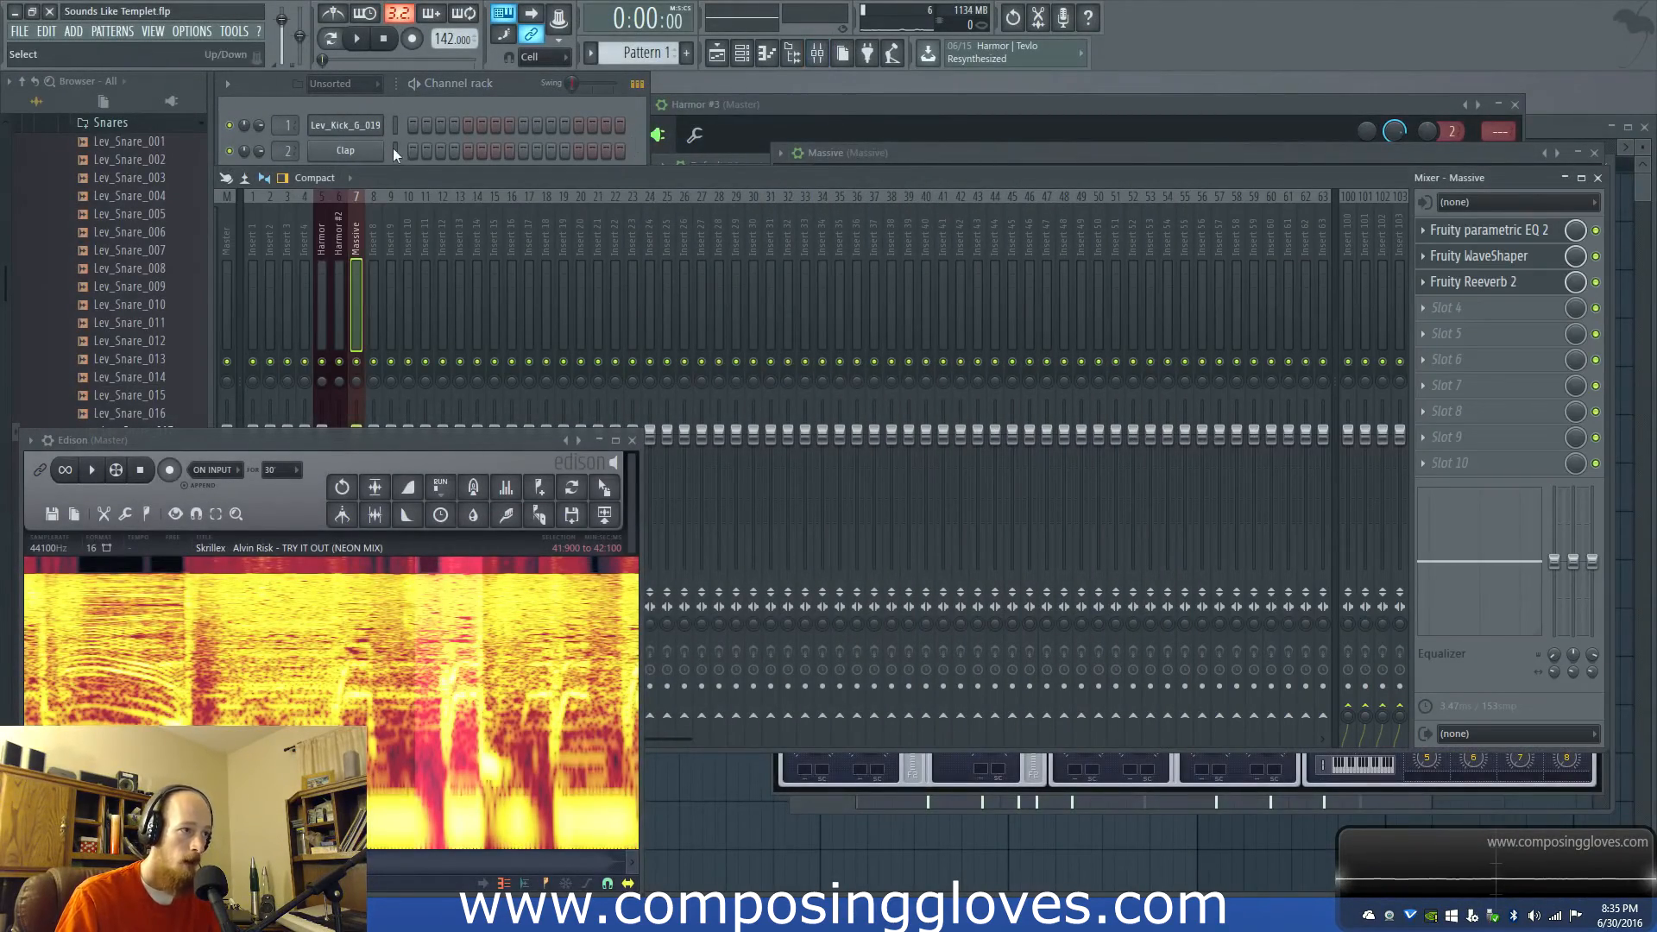
{"action": "left_click_drag", "start_coordinate": [421, 181], "coordinate": [583, 341]}
{"action": "left_click", "coordinate": [346, 235]}
{"action": "left_click", "coordinate": [346, 235]}
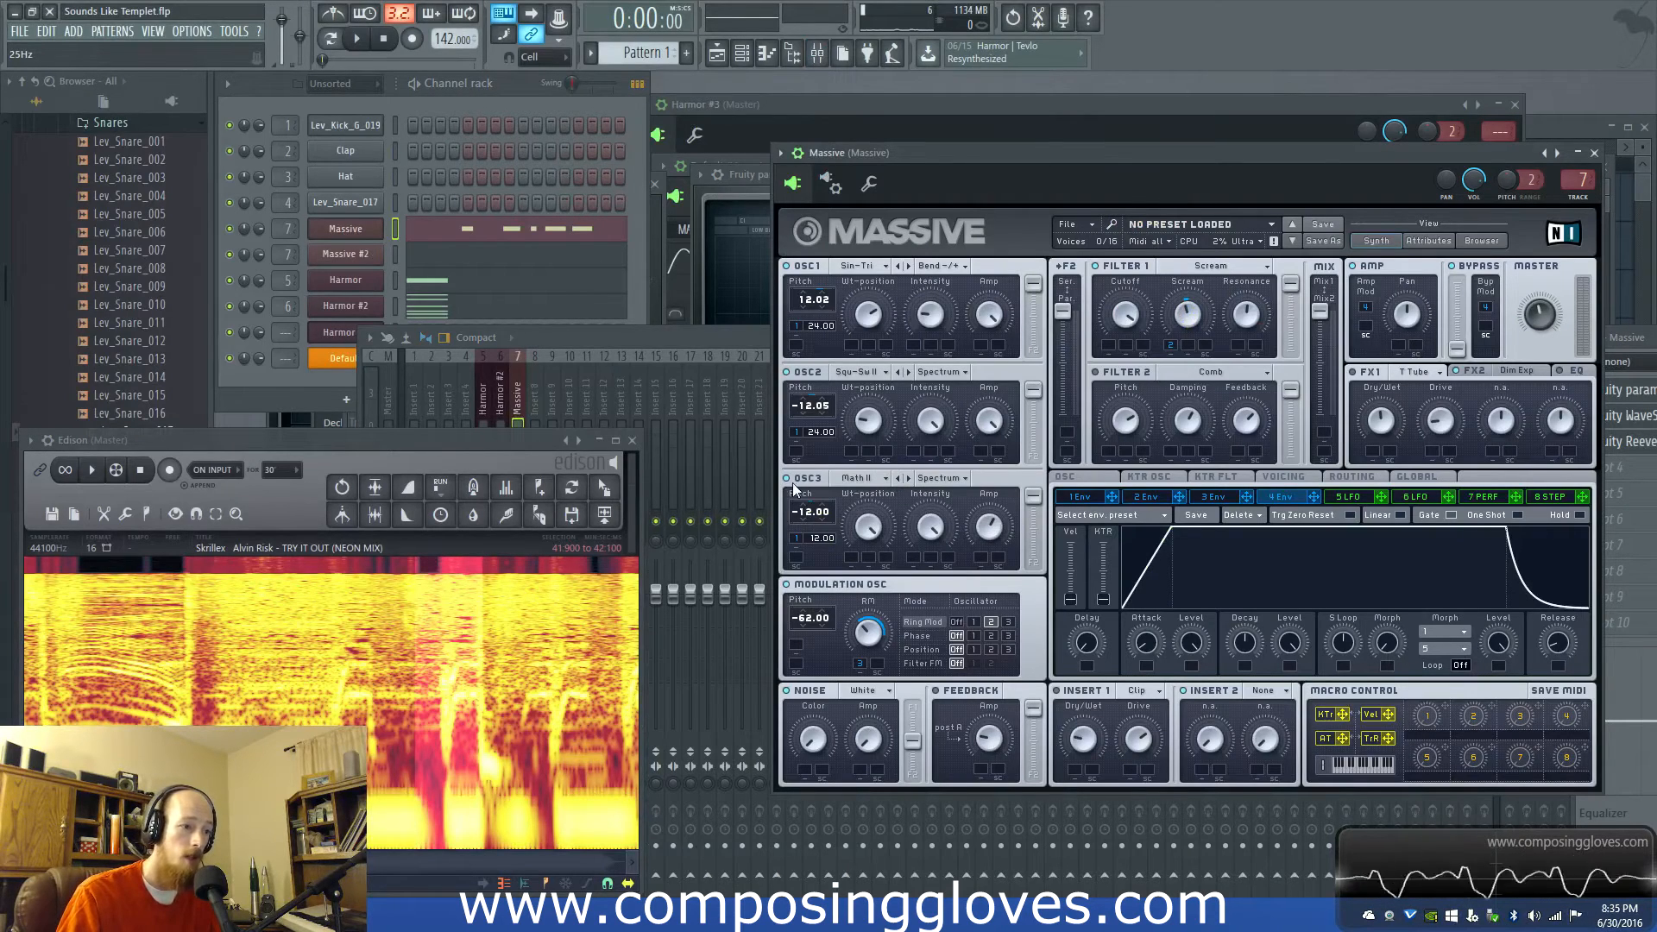
- Step through oscillator 3's wavetables while the pattern plays, settle on Herby, and stop playback
{"action": "key", "text": "space"}
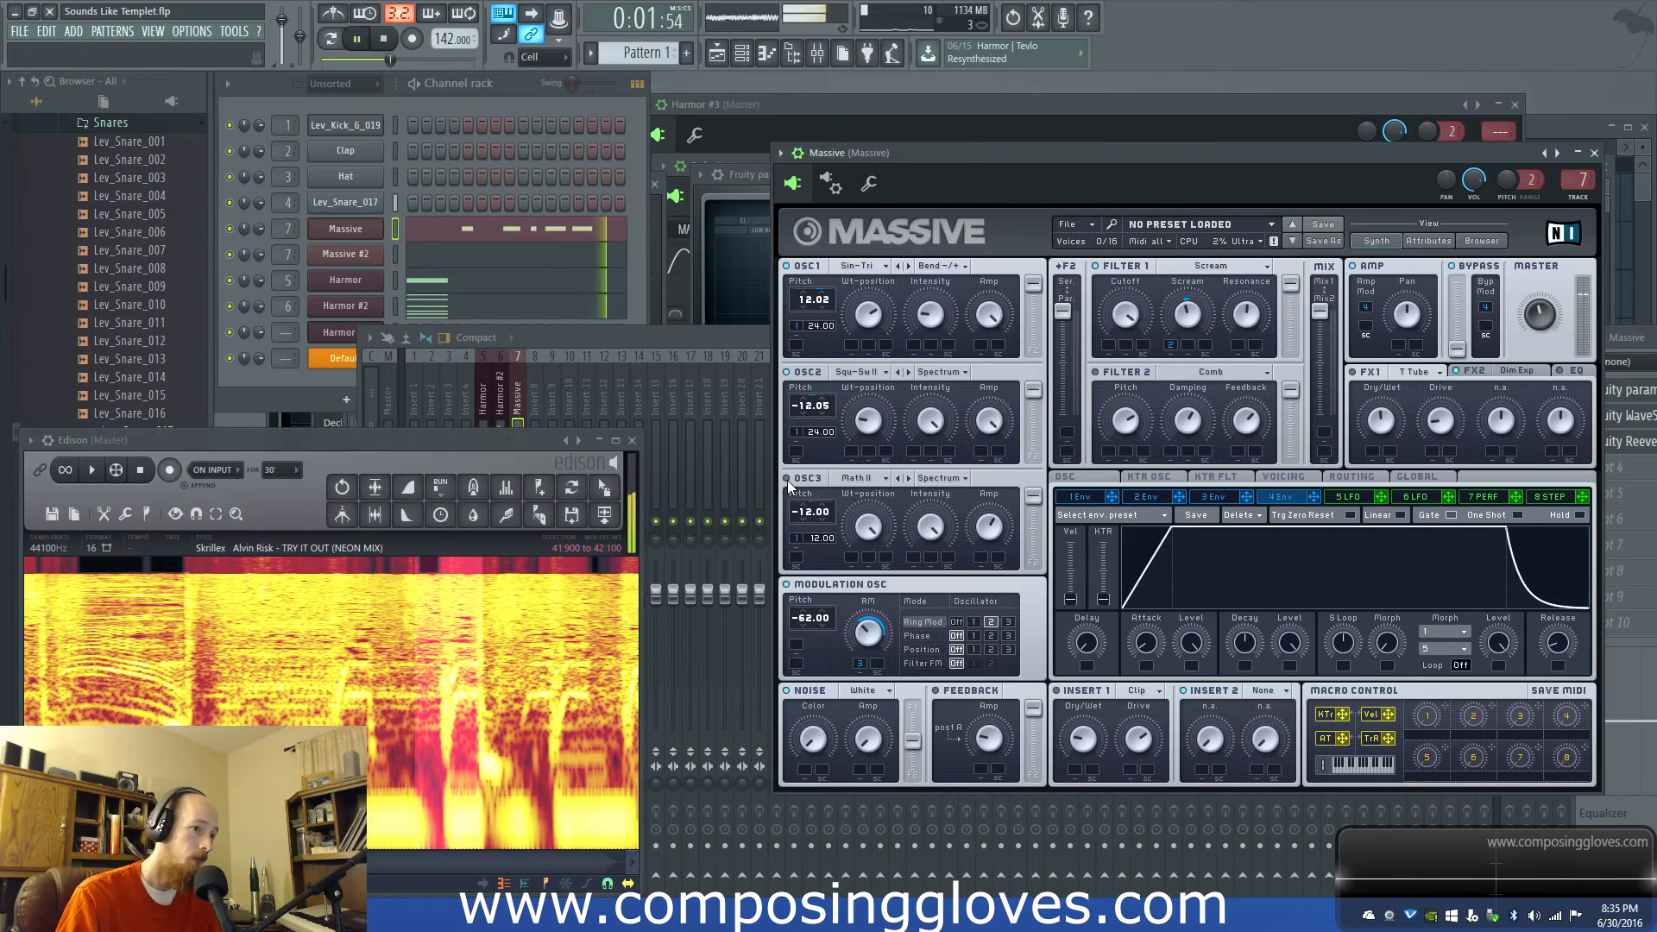
{"action": "left_click", "coordinate": [908, 479]}
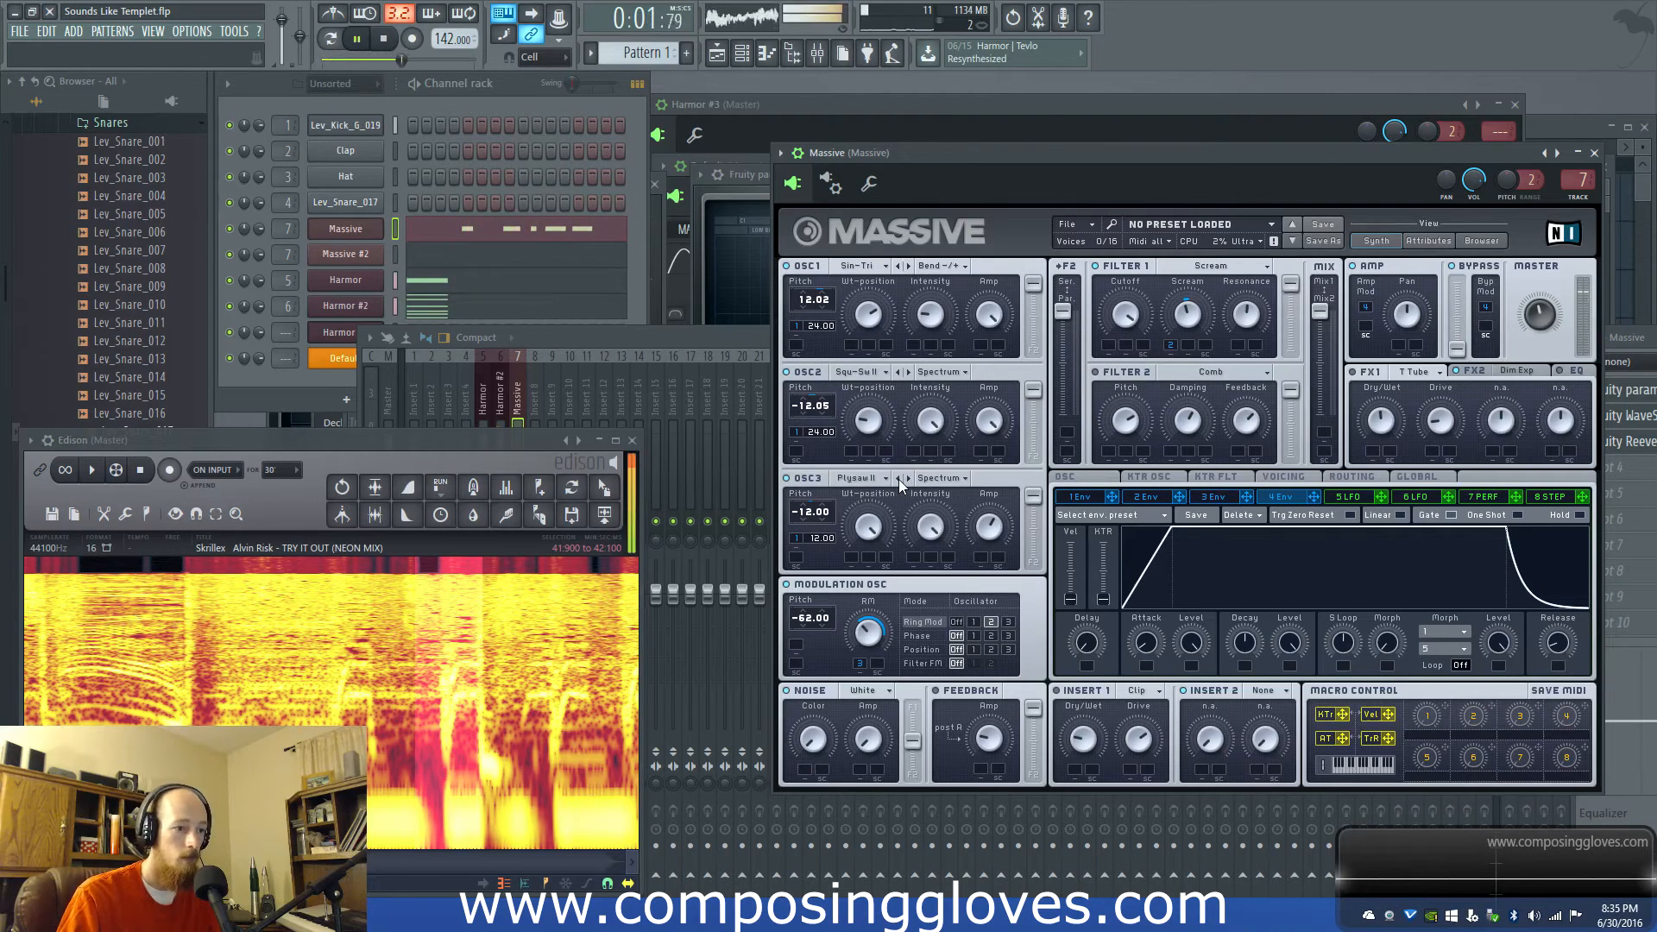
{"action": "left_click", "coordinate": [898, 479]}
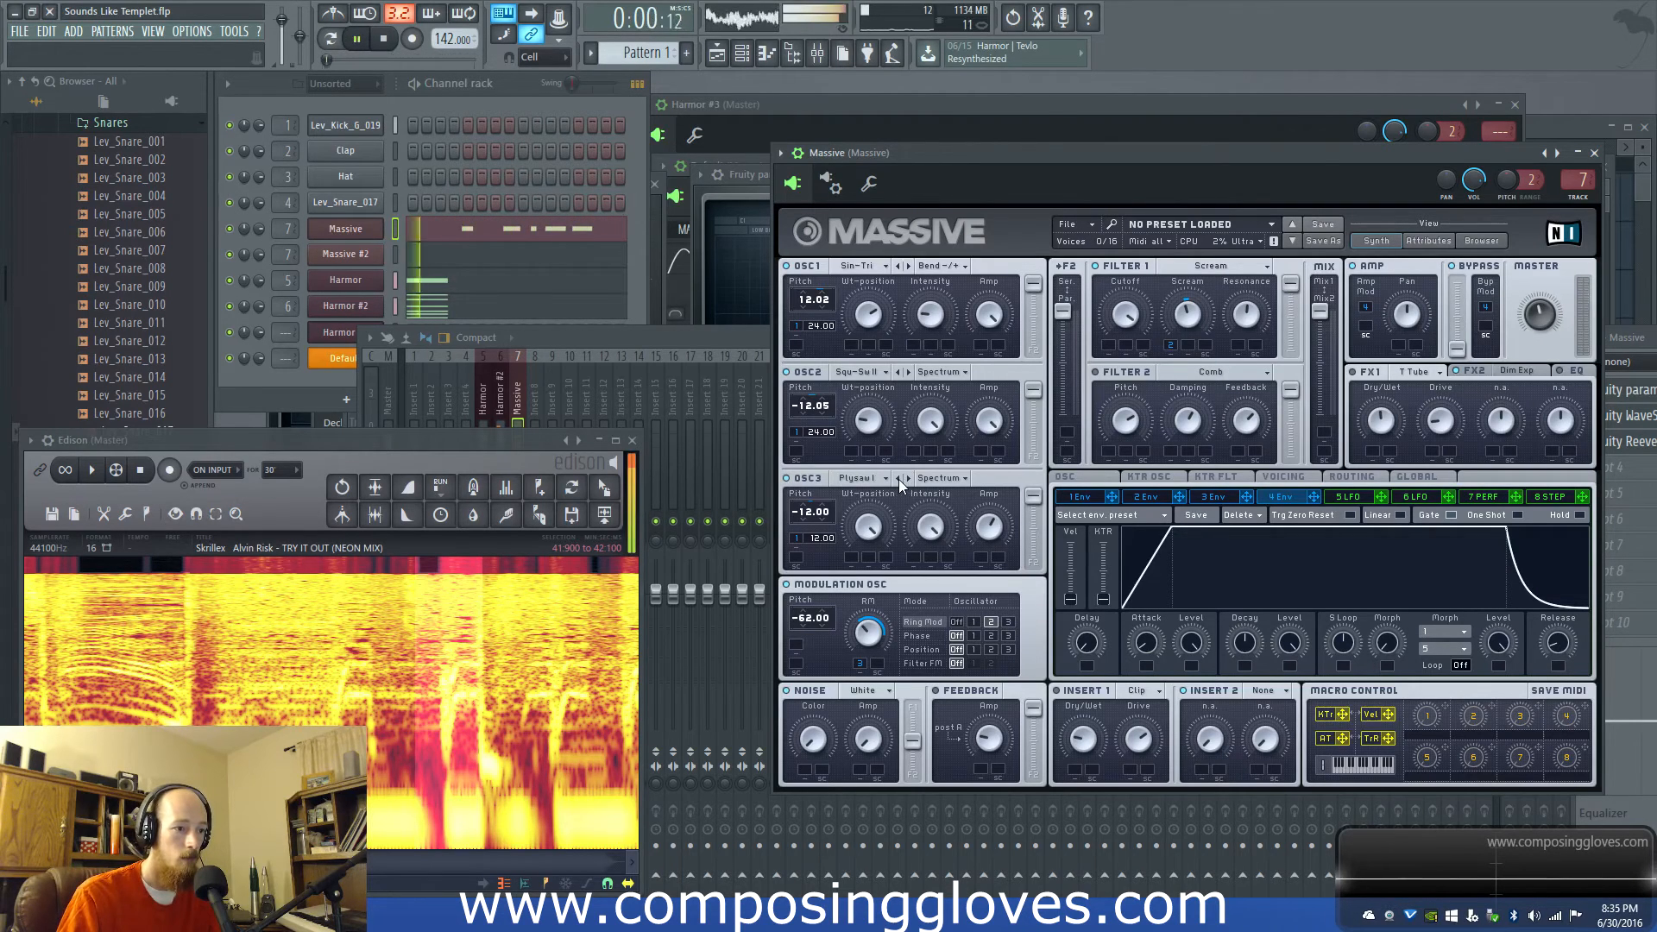
{"action": "left_click", "coordinate": [898, 479]}
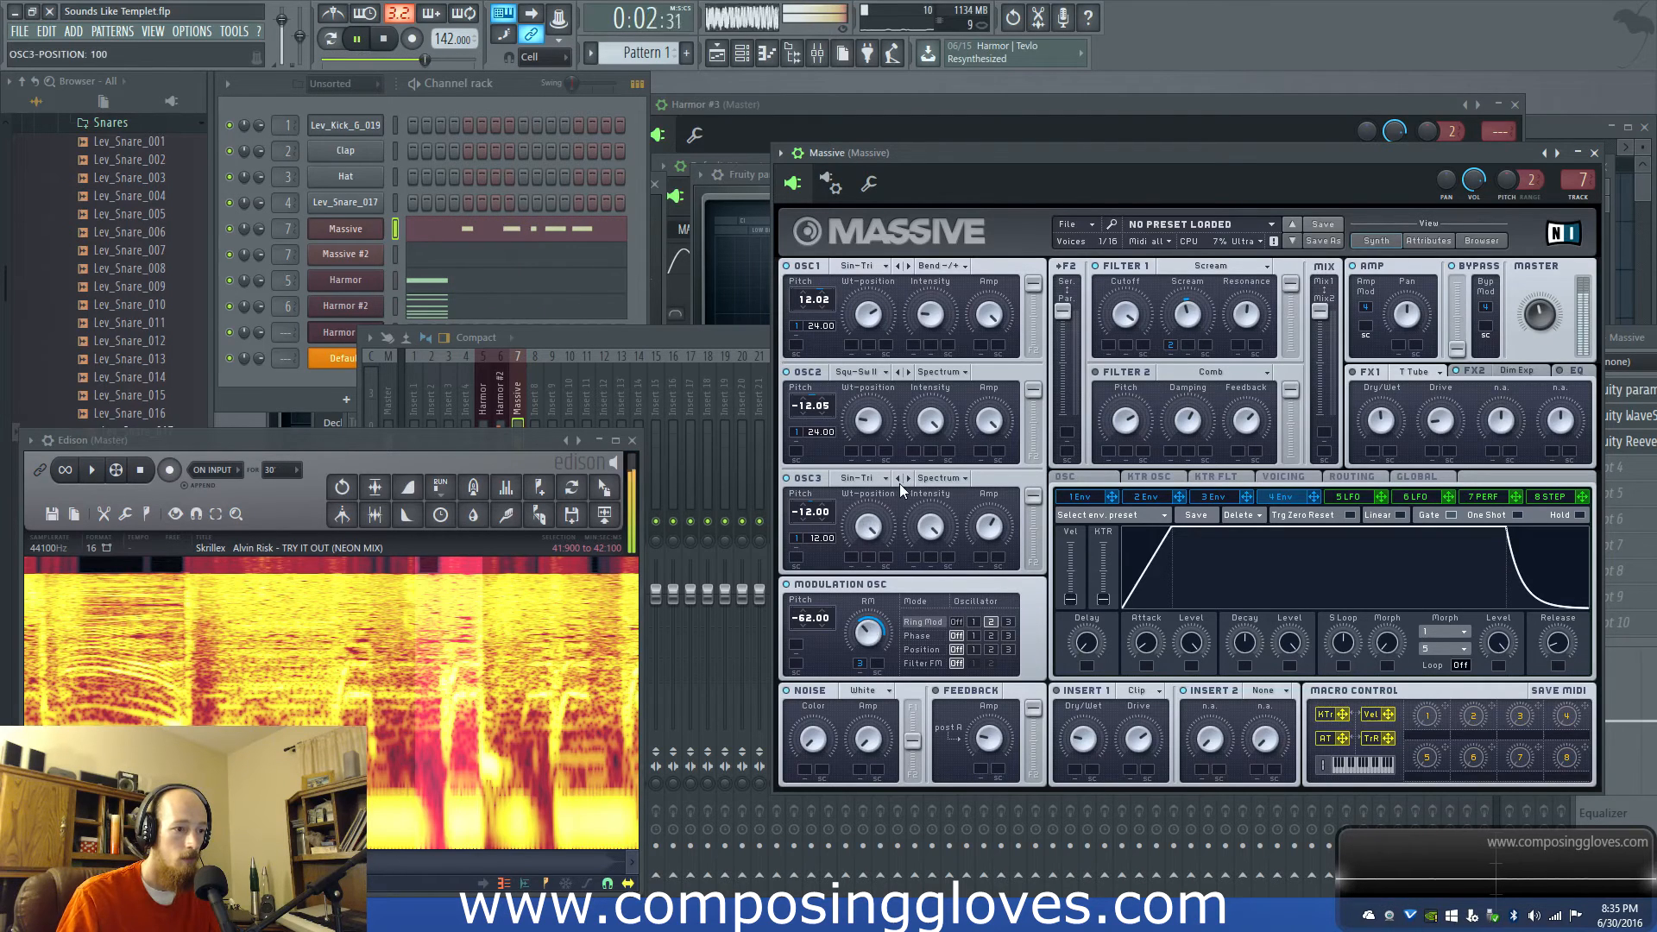
{"action": "left_click", "coordinate": [898, 479]}
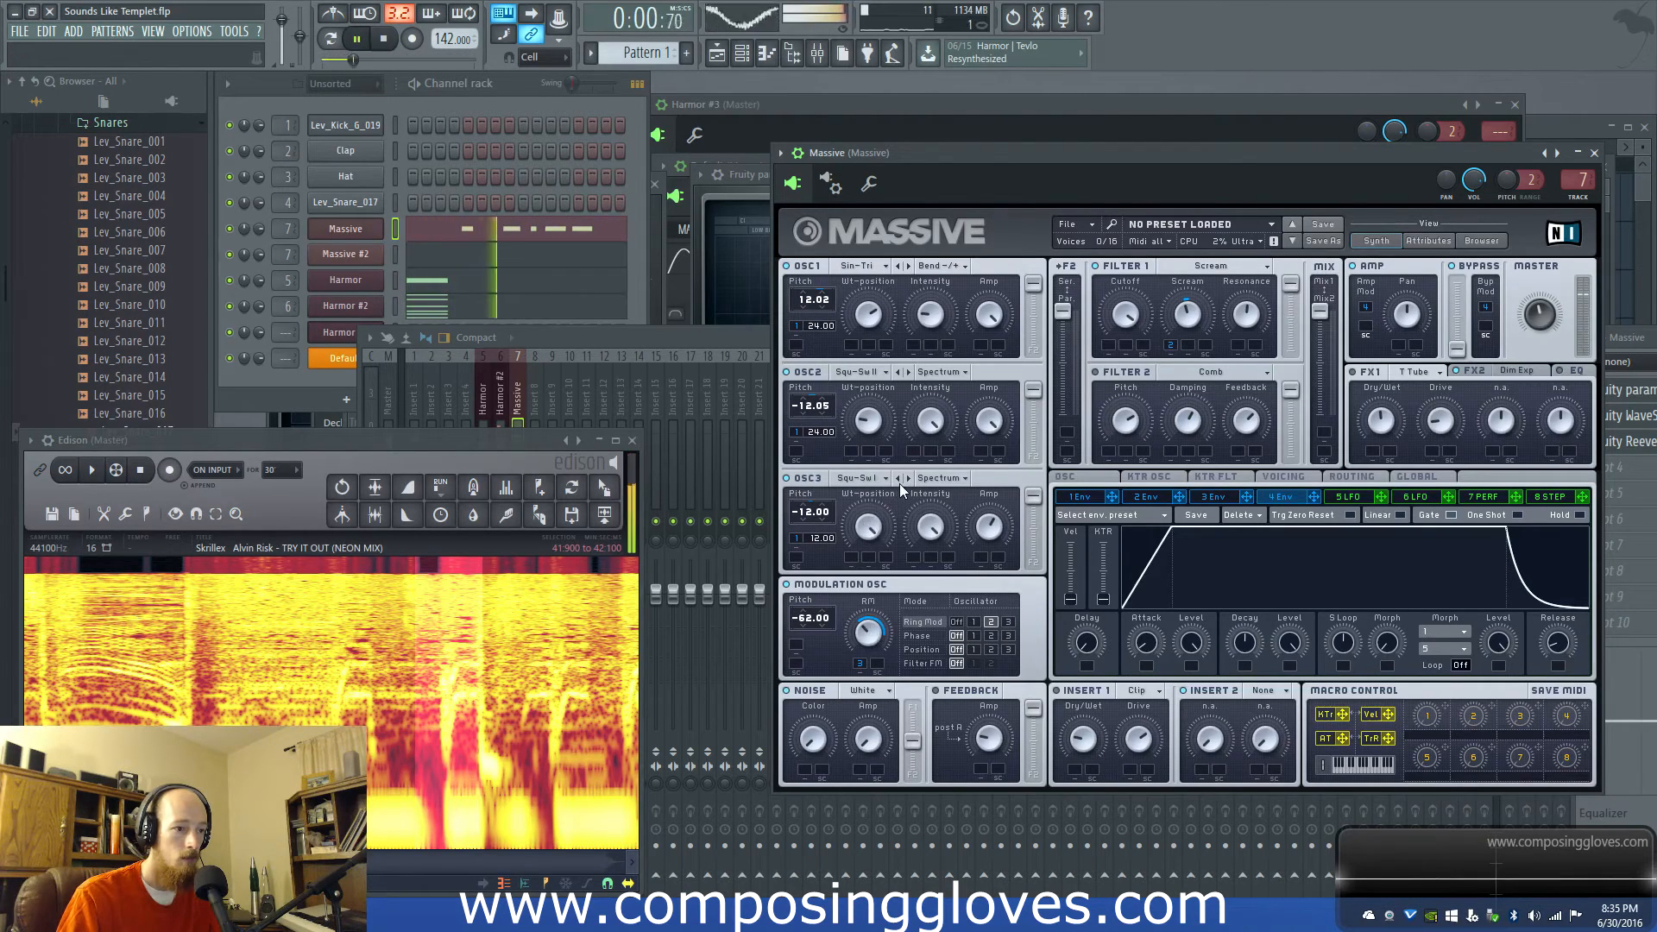
{"action": "left_click", "coordinate": [899, 479]}
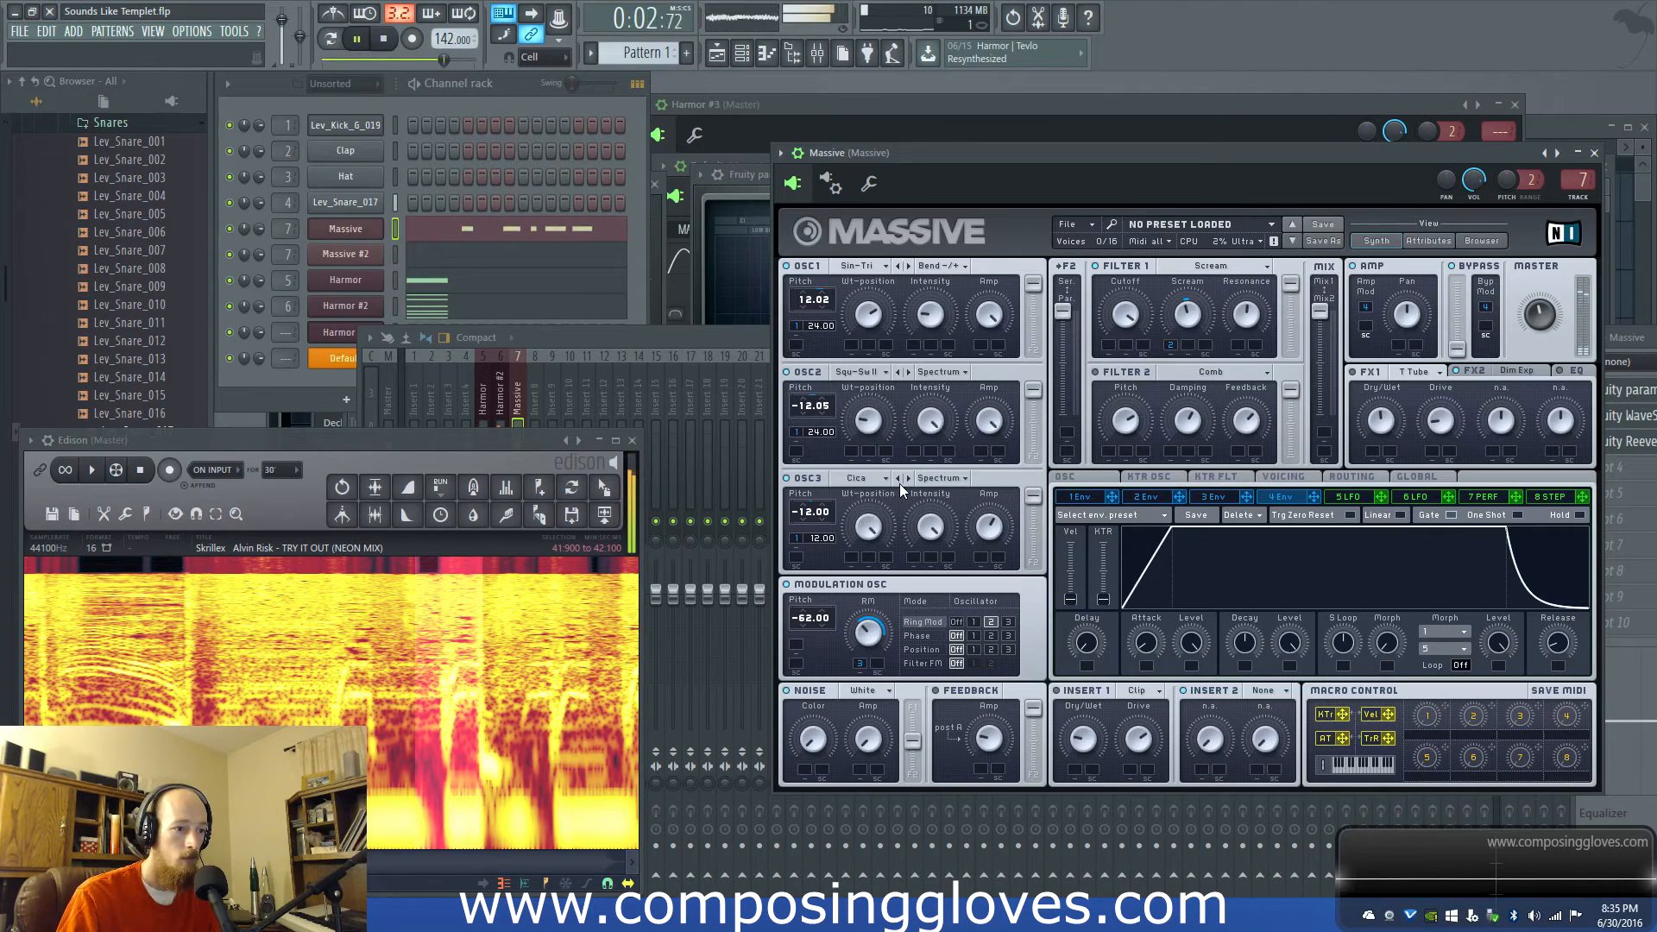
{"action": "left_click", "coordinate": [899, 481]}
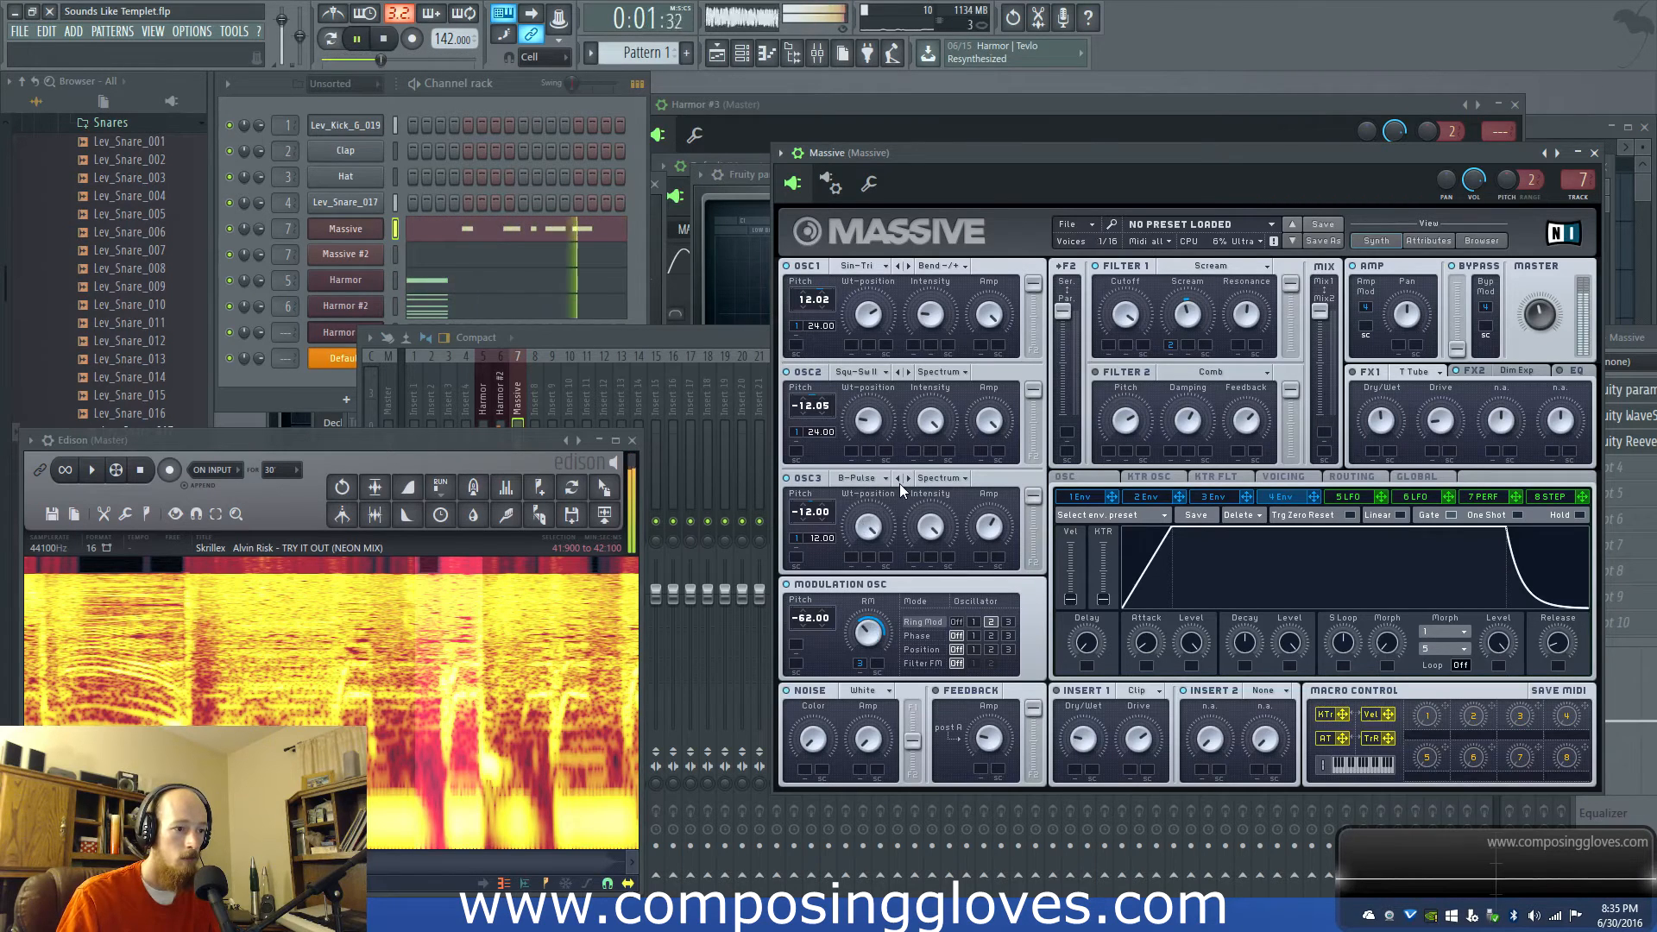
{"action": "left_click", "coordinate": [898, 480]}
{"action": "key", "text": "space"}
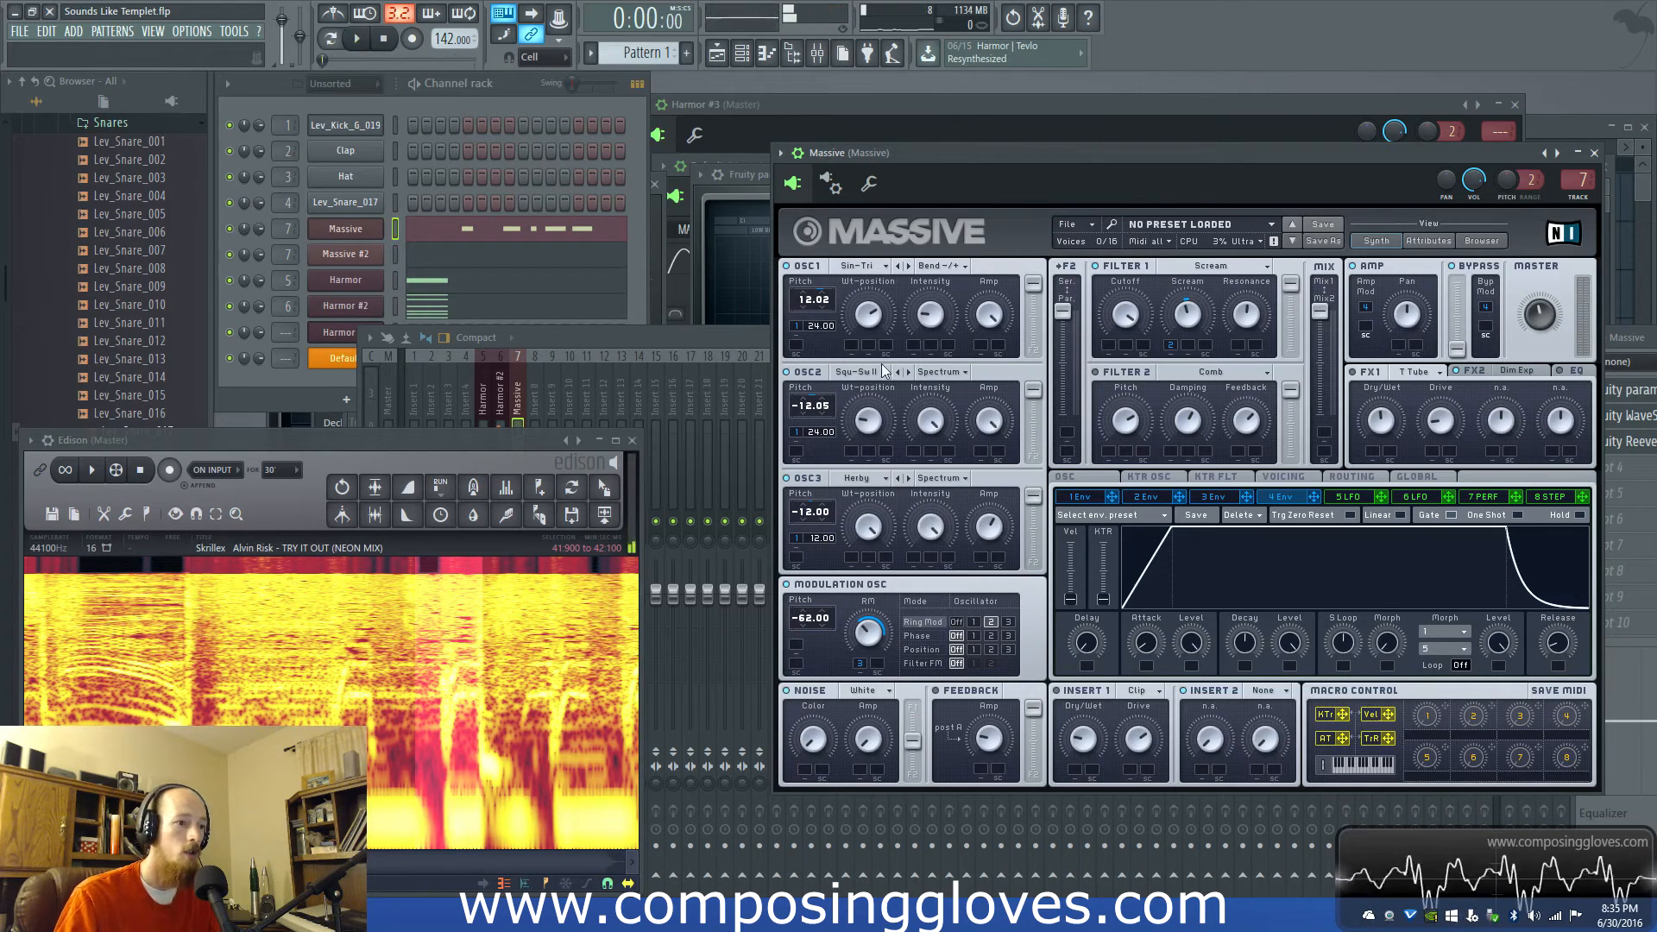
- Step through oscillator 2's wavetables while the pattern plays, settle on Arctic, and stop playback
{"action": "left_click", "coordinate": [898, 371]}
{"action": "key", "text": "space"}
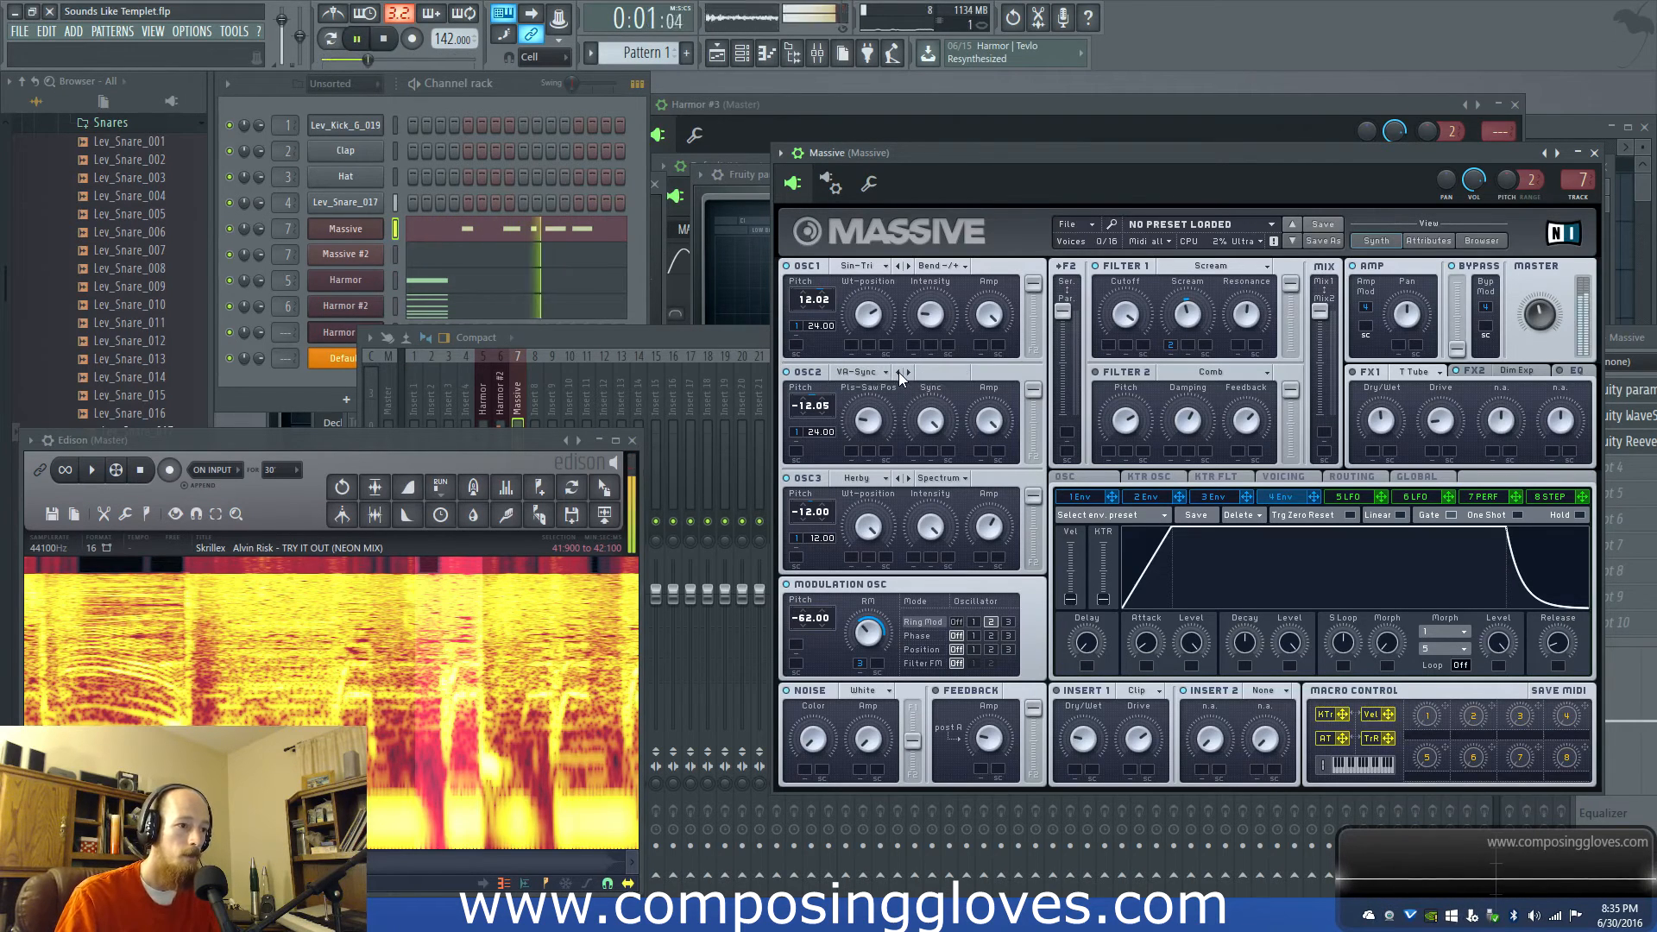
{"action": "left_click", "coordinate": [898, 371]}
{"action": "left_click", "coordinate": [898, 371]}
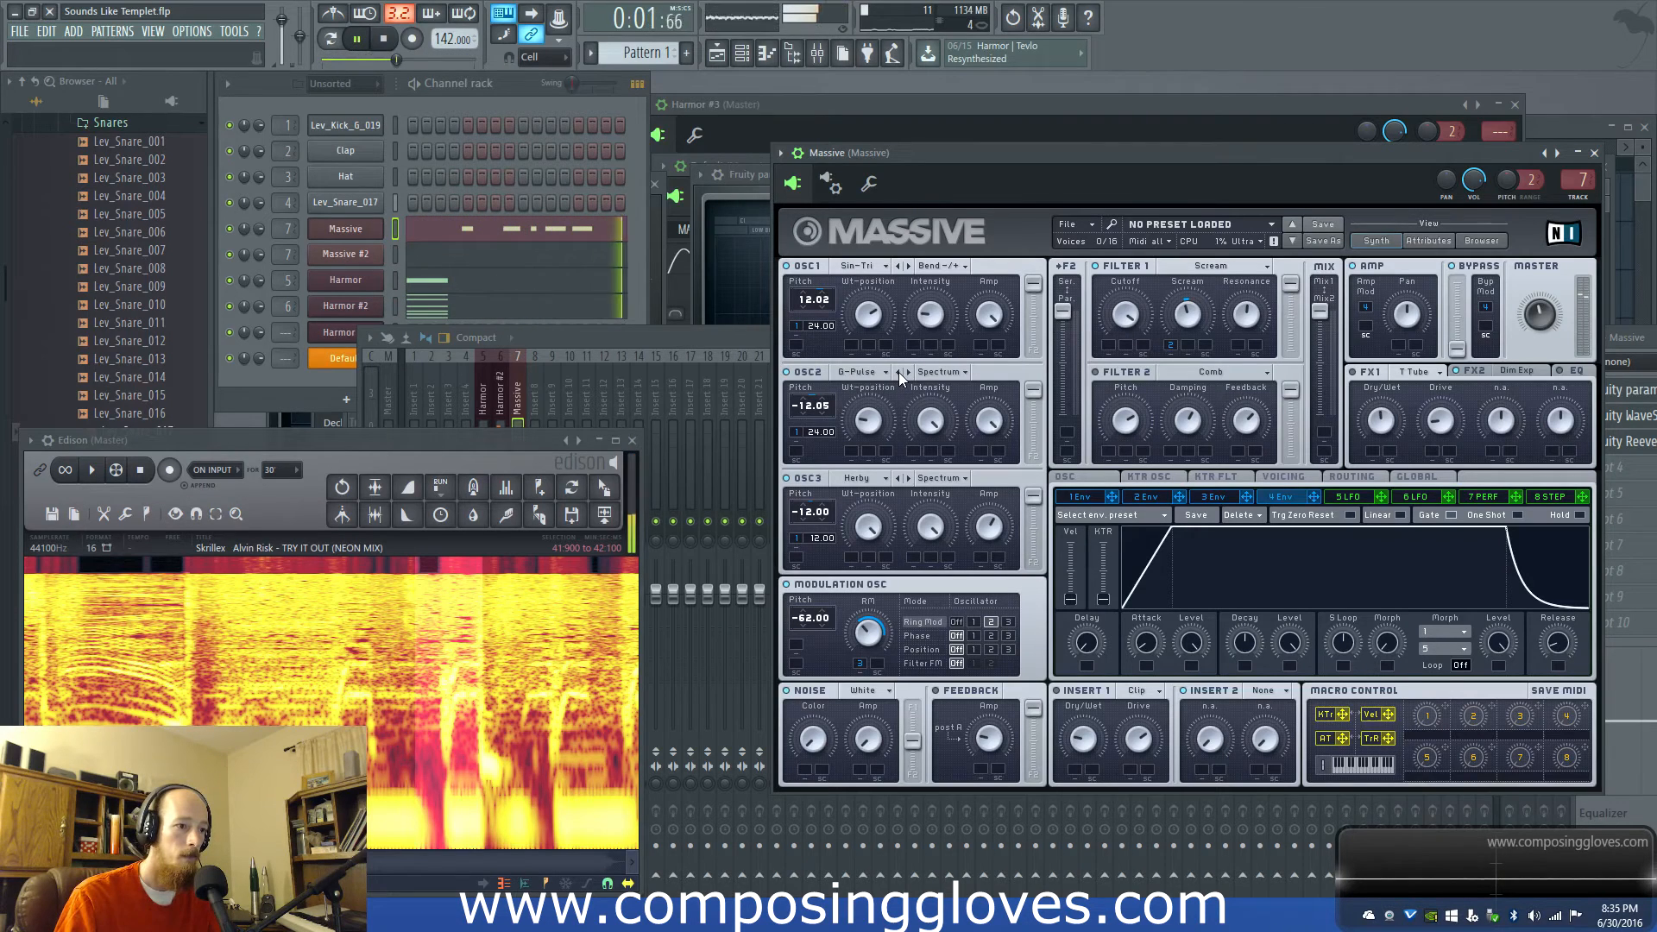
{"action": "left_click", "coordinate": [898, 371]}
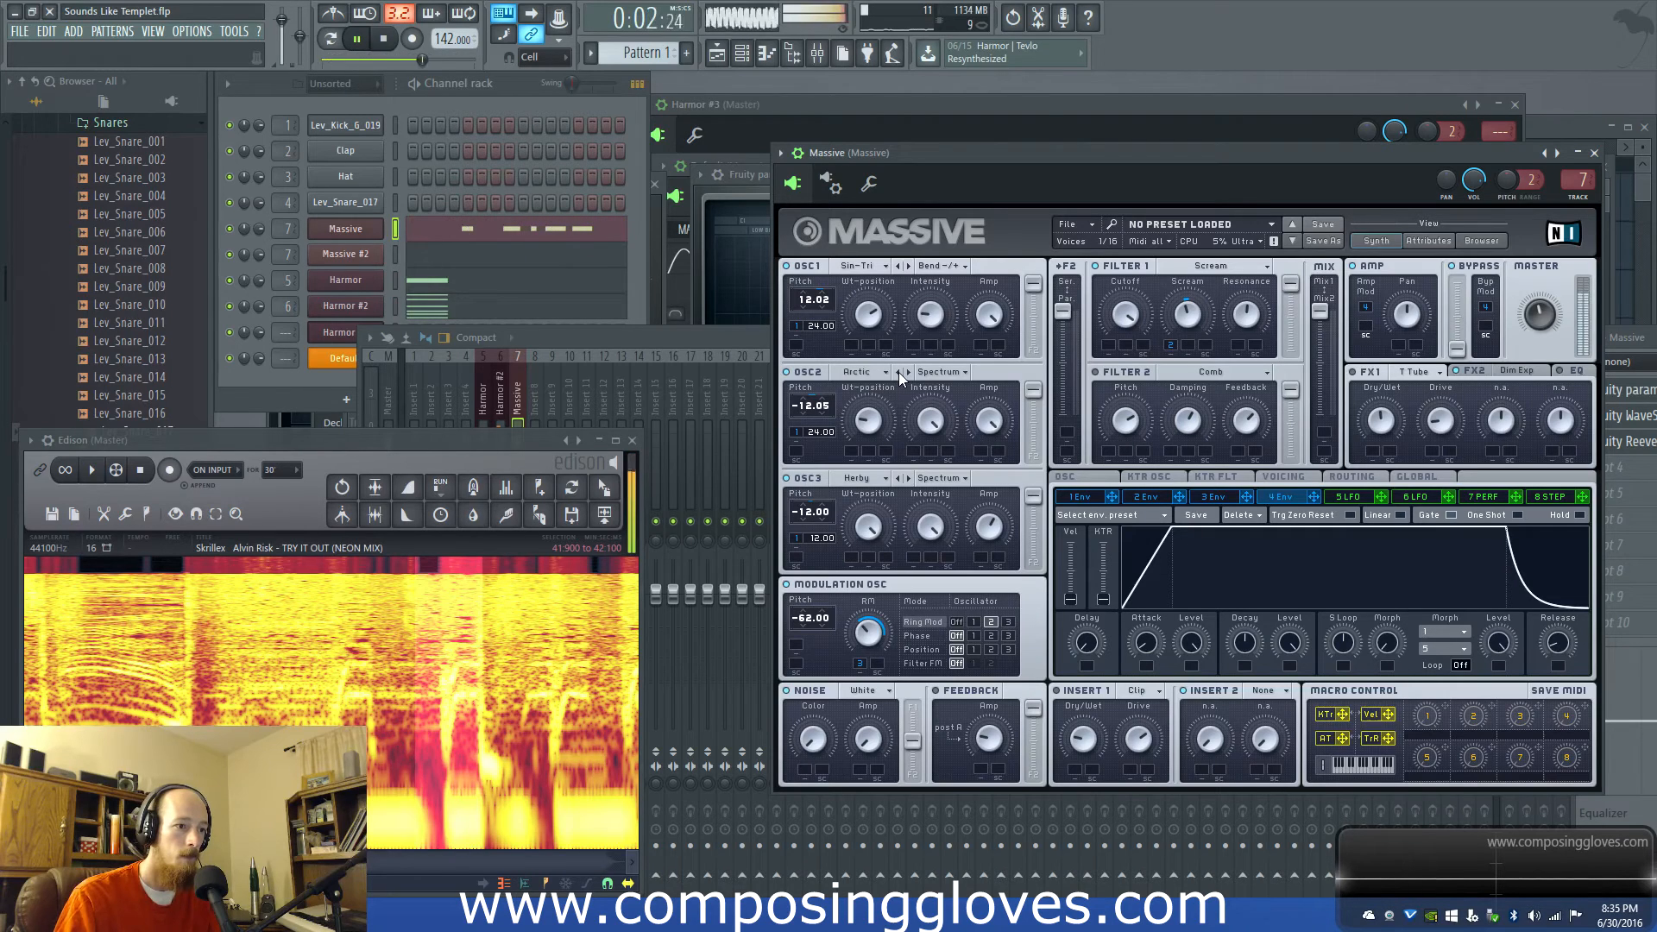
{"action": "key", "text": "space"}
- Open the parametric EQ 2 on the Massive mixer track, shift band 5 slightly lower in frequency, and audition the pattern
{"action": "left_click_drag", "start_coordinate": [1164, 152], "coordinate": [900, 155]}
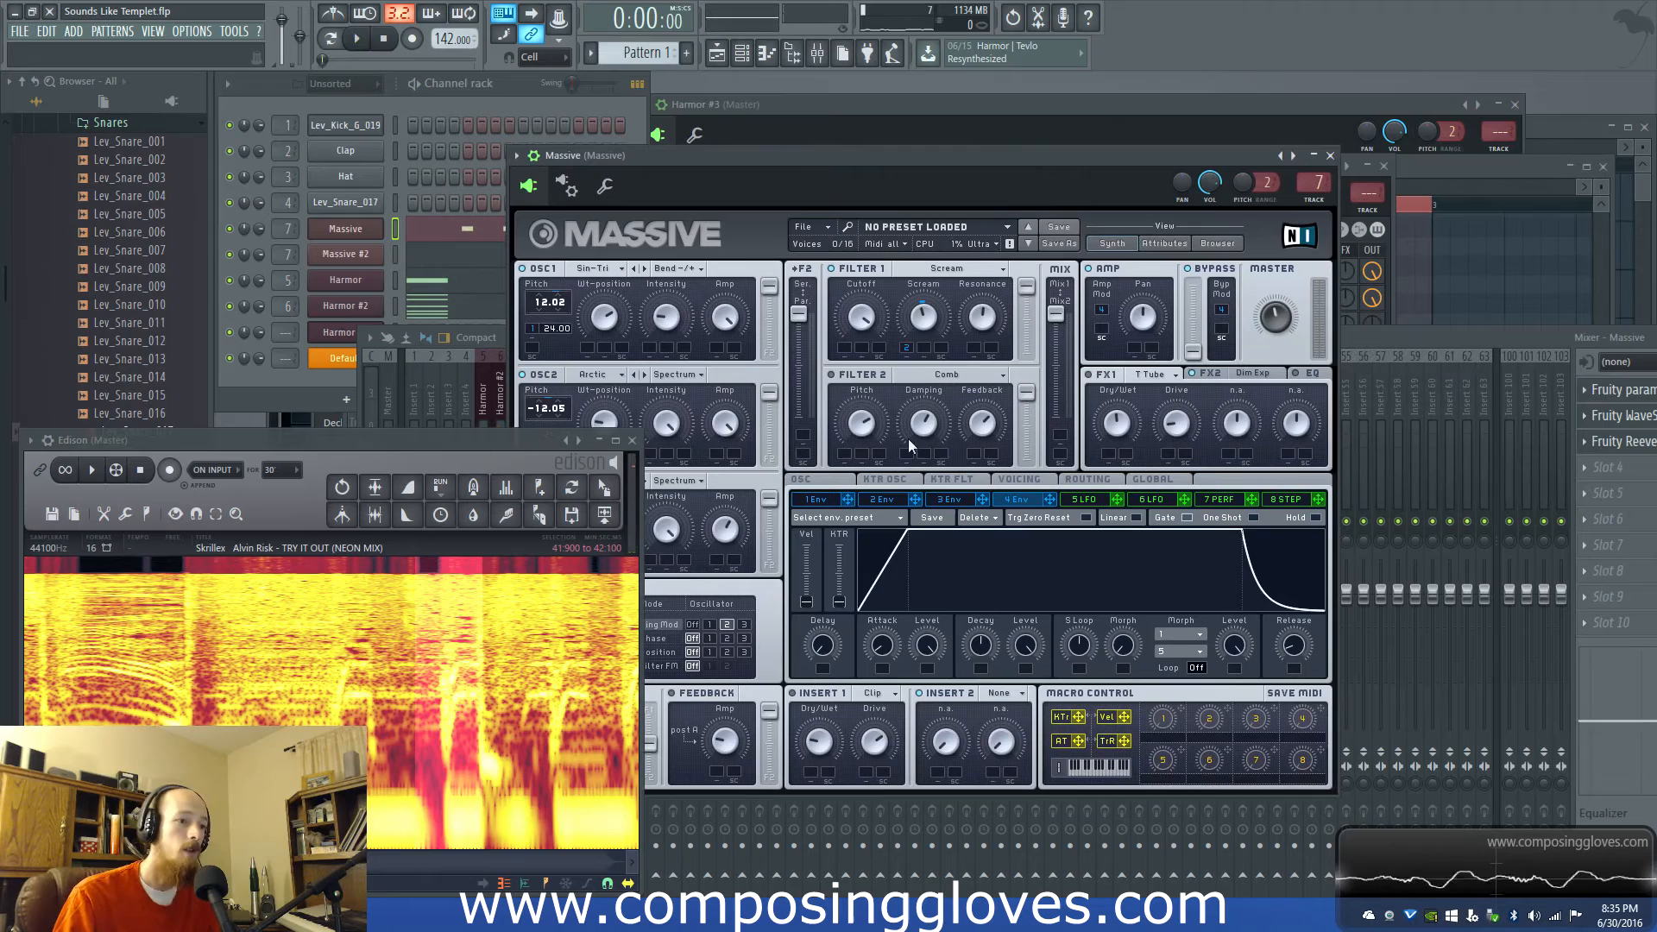
{"action": "left_click", "coordinate": [1428, 341]}
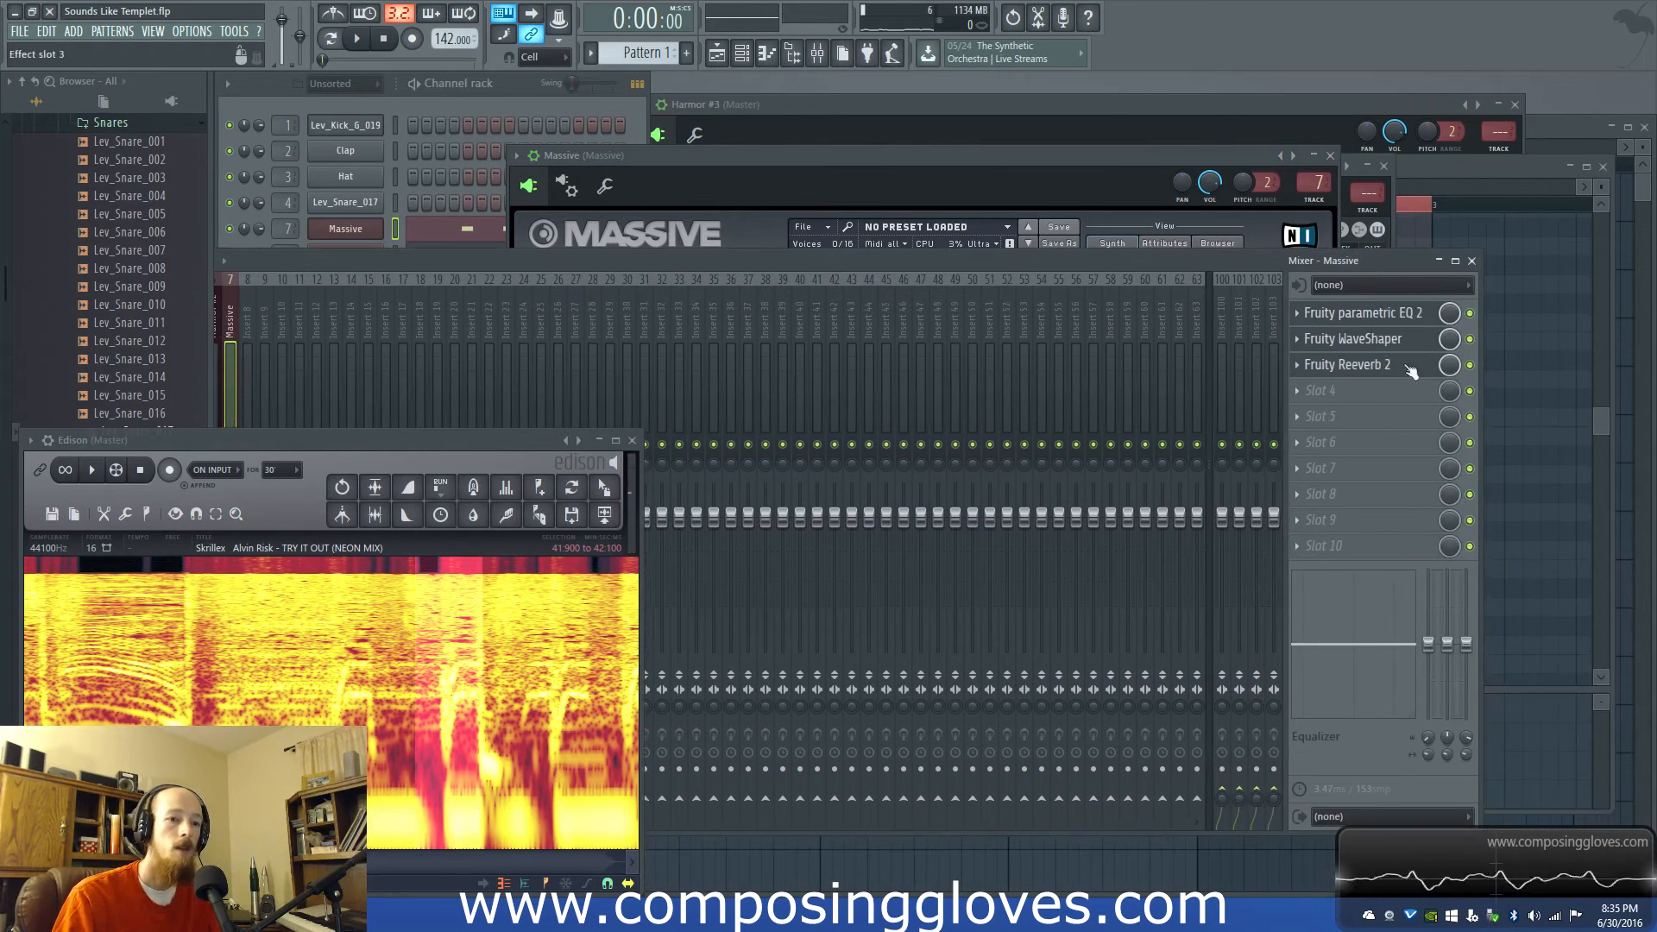
{"action": "left_click", "coordinate": [1372, 318]}
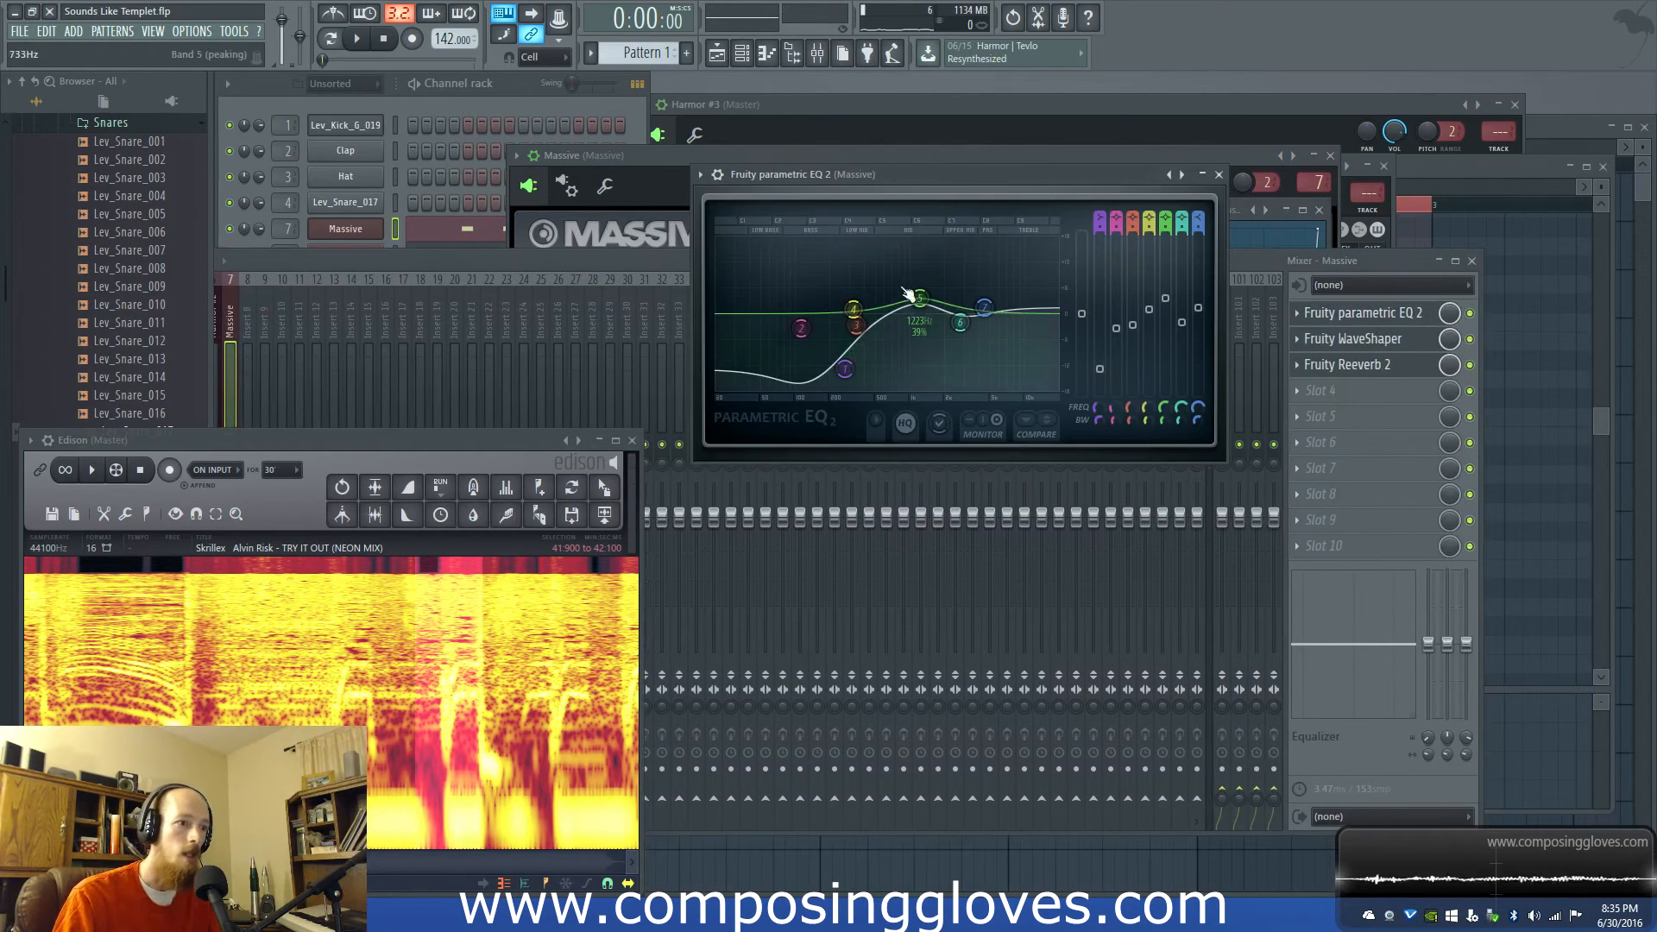
{"action": "key", "text": "space"}
{"action": "left_click_drag", "start_coordinate": [959, 323], "coordinate": [895, 296]}
{"action": "key", "text": "space"}
{"action": "key", "text": "space"}
{"action": "key", "text": "space"}
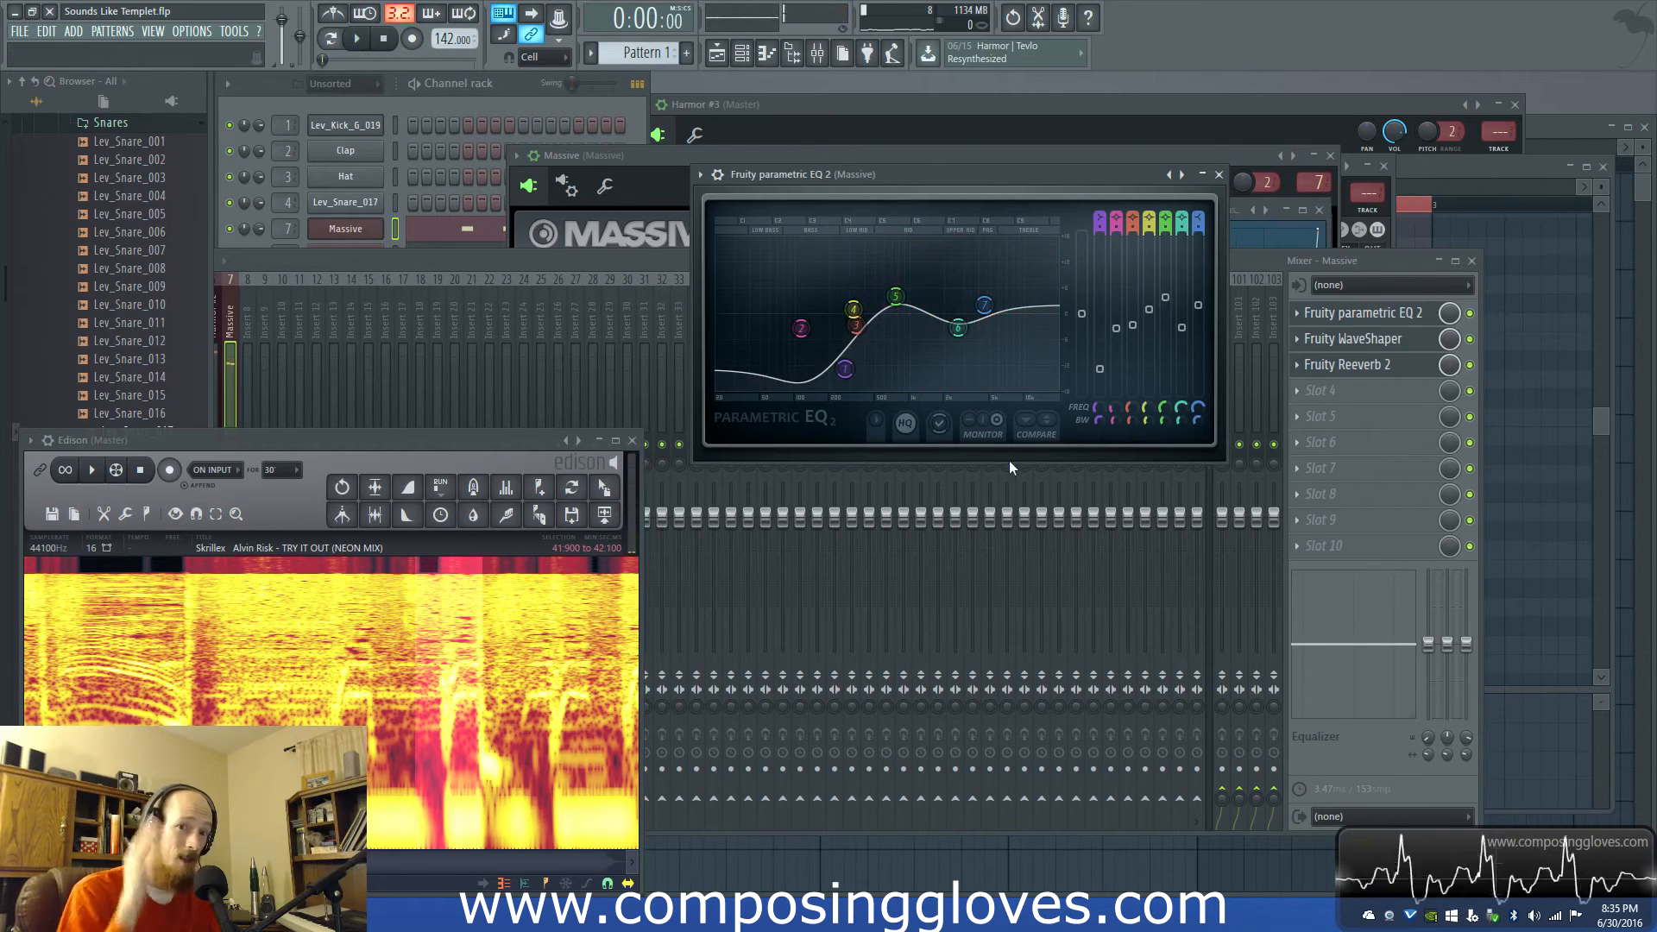
- Open the track's Fruity WaveShaper, bend the first segment of its curve lower during playback, and close the effect window
{"action": "left_click", "coordinate": [1413, 340]}
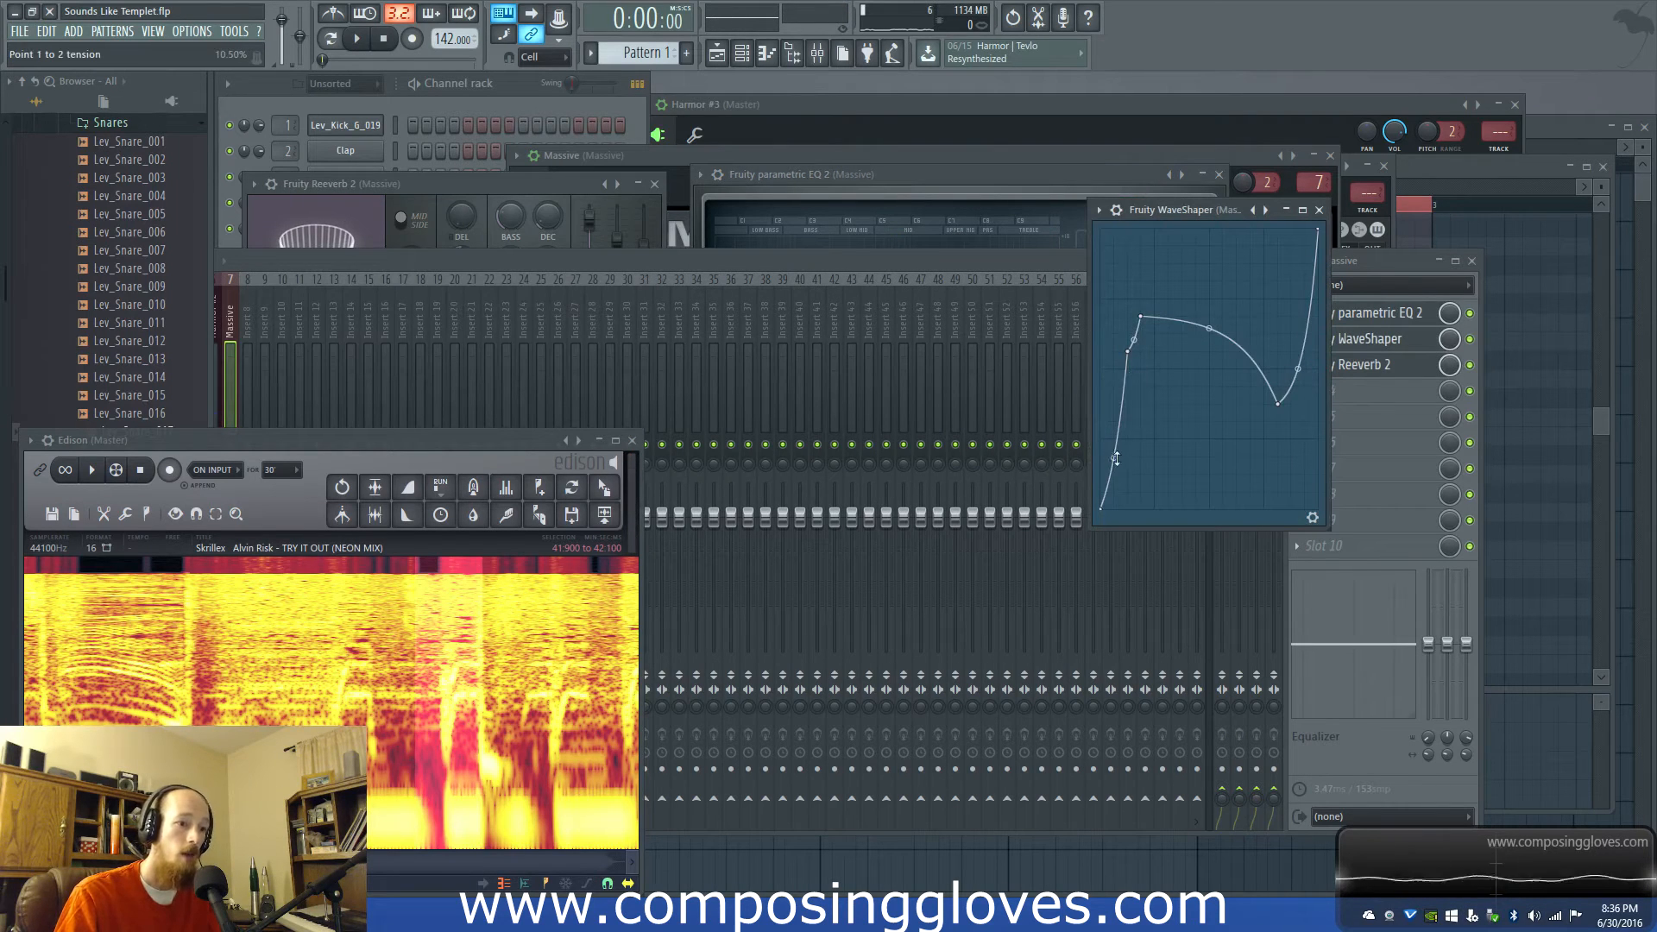
{"action": "key", "text": "space"}
{"action": "left_click_drag", "start_coordinate": [1112, 460], "coordinate": [1113, 477]}
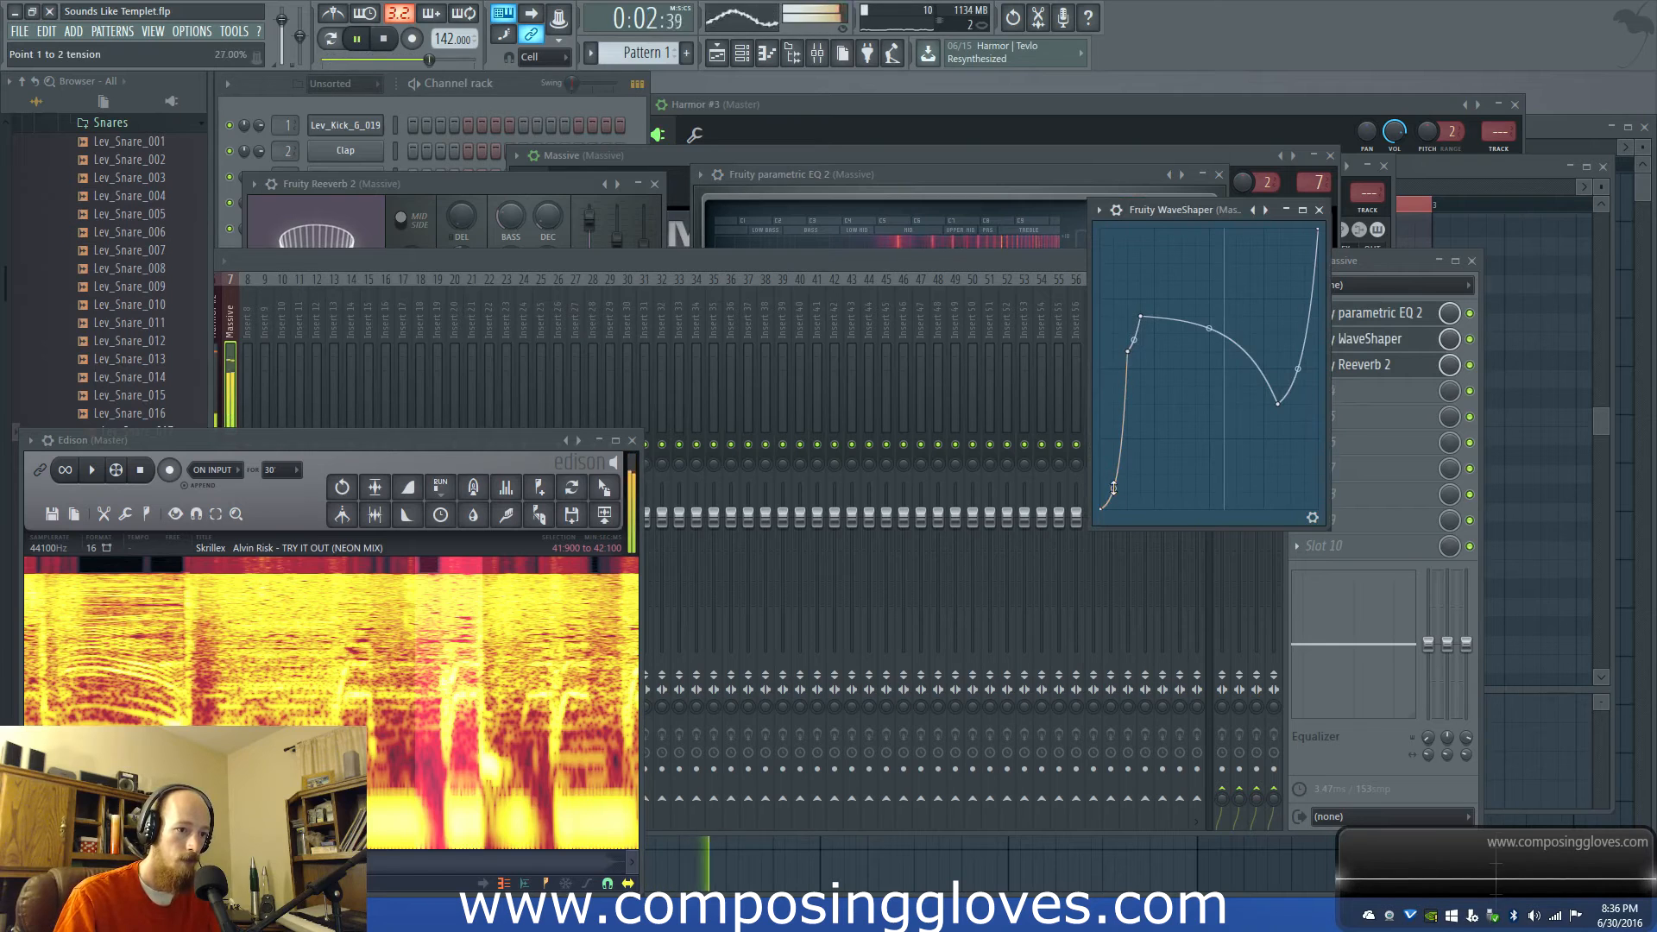
{"action": "key", "text": "space"}
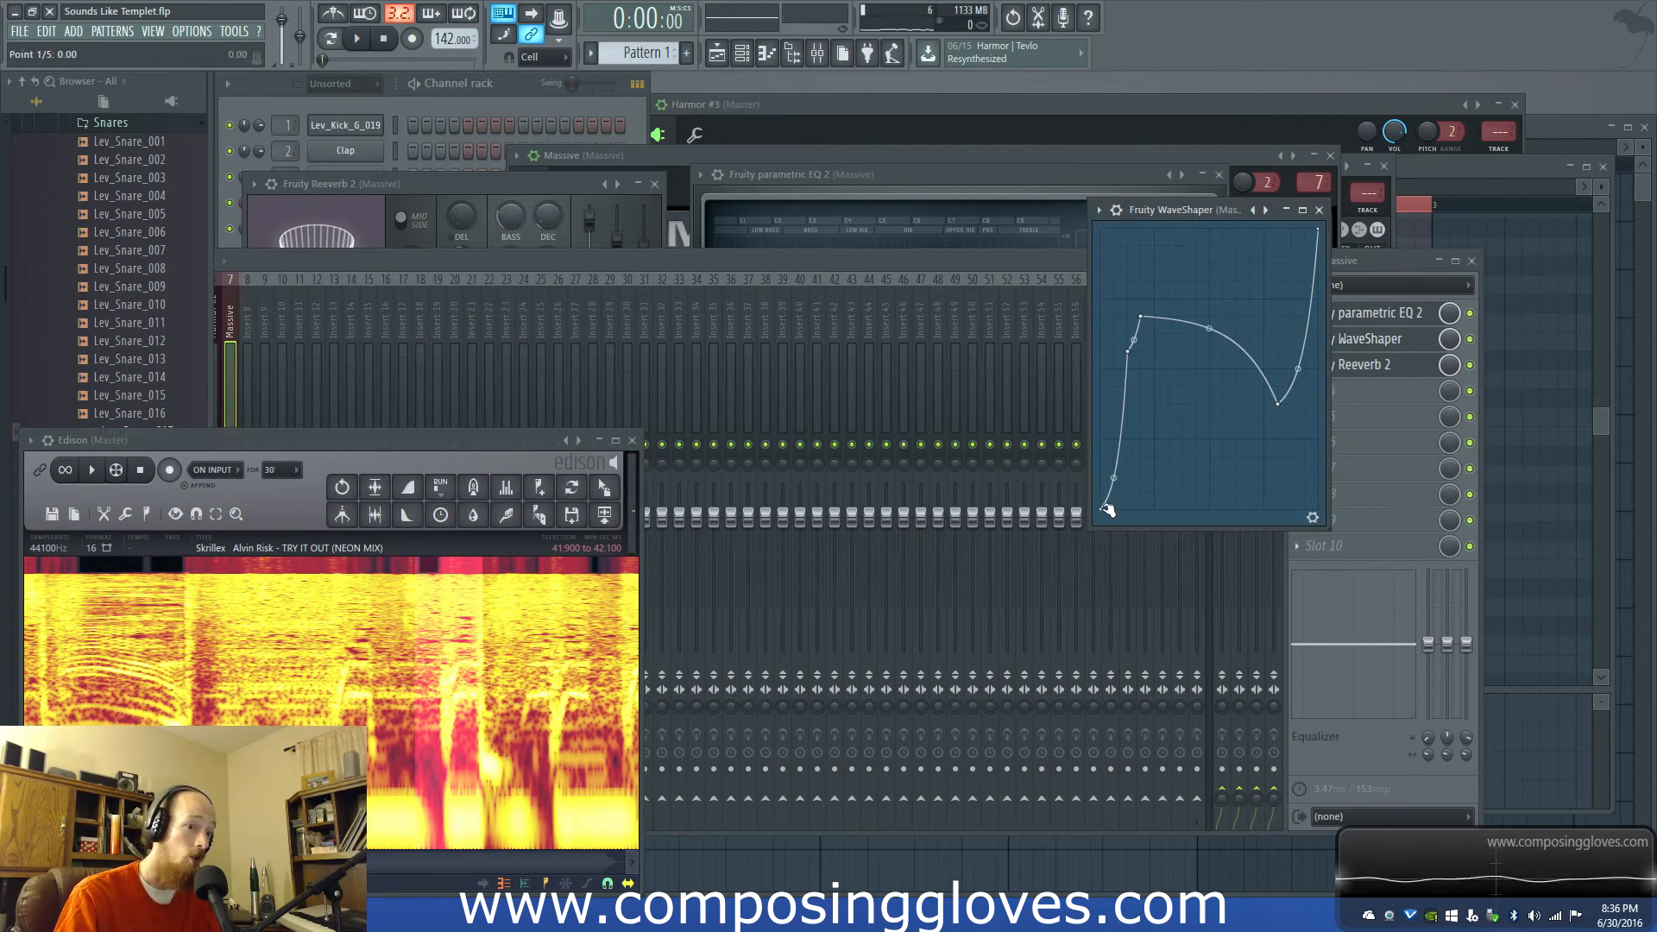
{"action": "left_click", "coordinate": [1371, 340]}
{"action": "left_click", "coordinate": [1384, 371]}
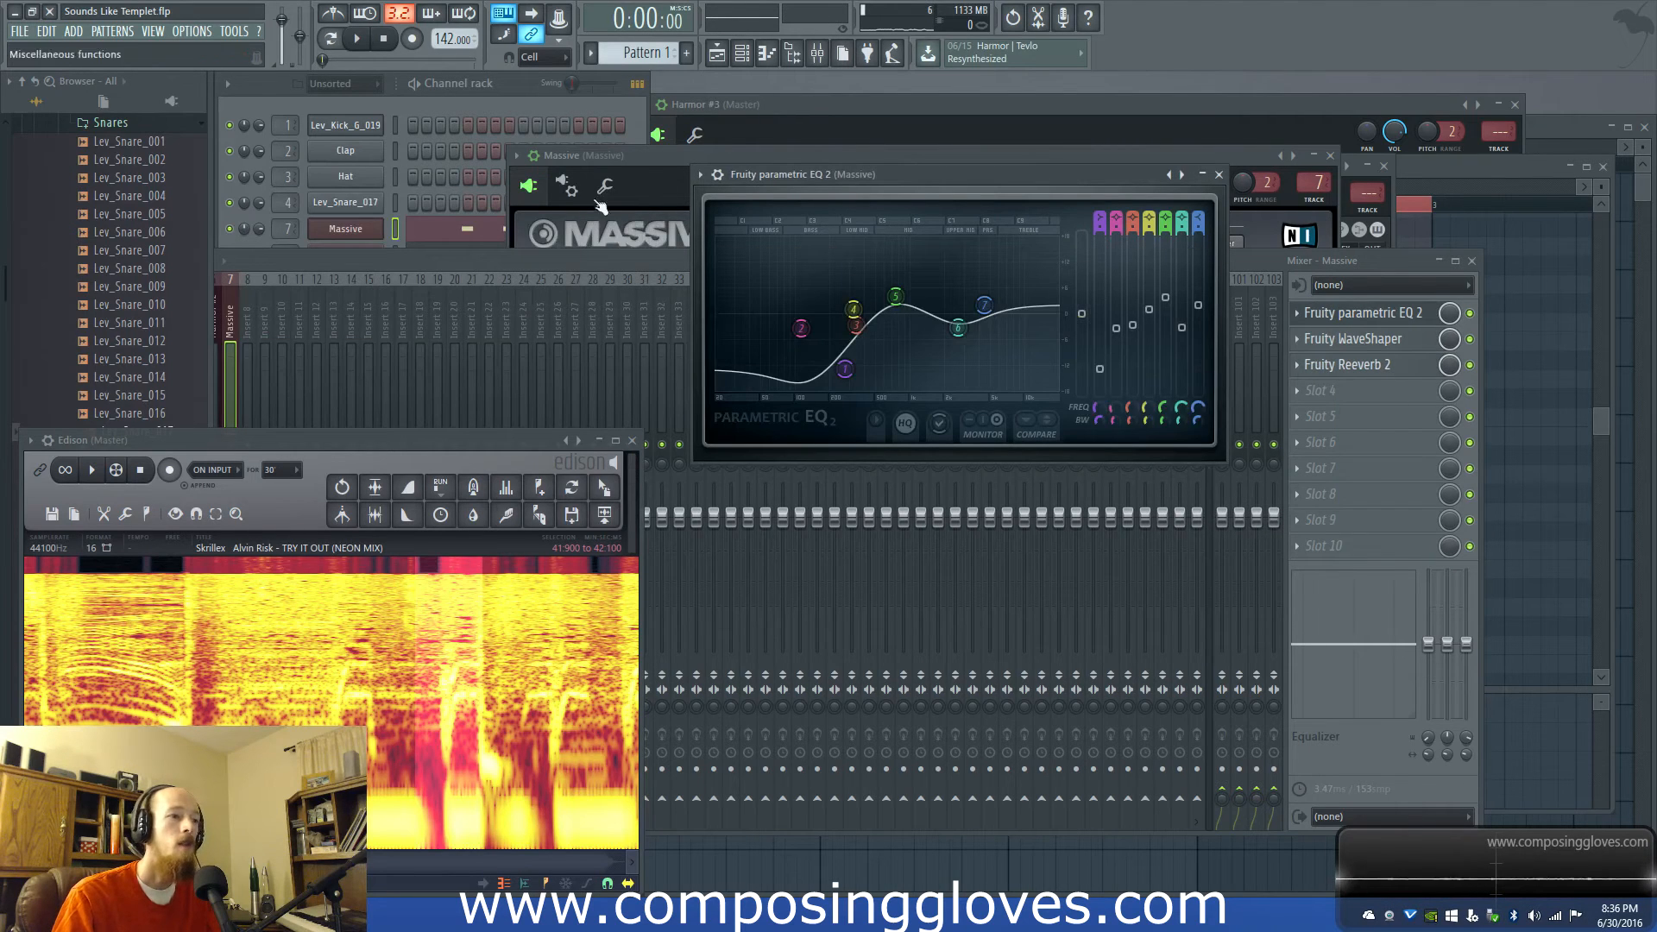
- Review the Massive channel's notes, the playlist arrangement and a wider passage of the reference track's spectrogram in Edison
{"action": "key", "text": "F6"}
{"action": "left_click", "coordinate": [378, 228]}
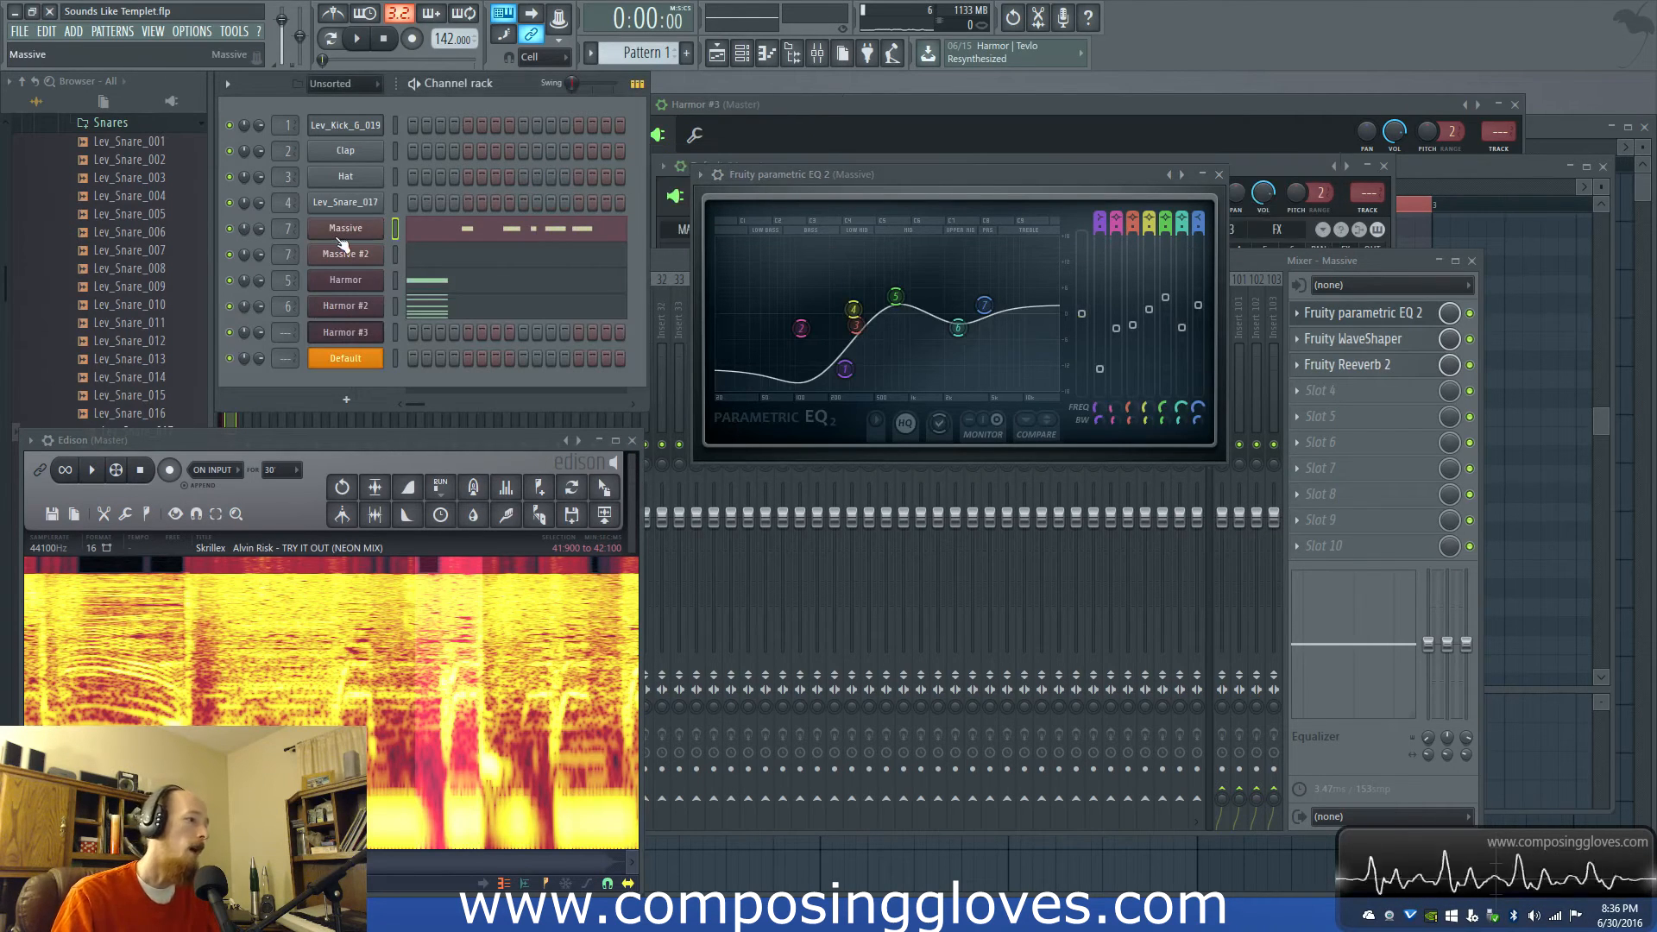
{"action": "key", "text": "F7"}
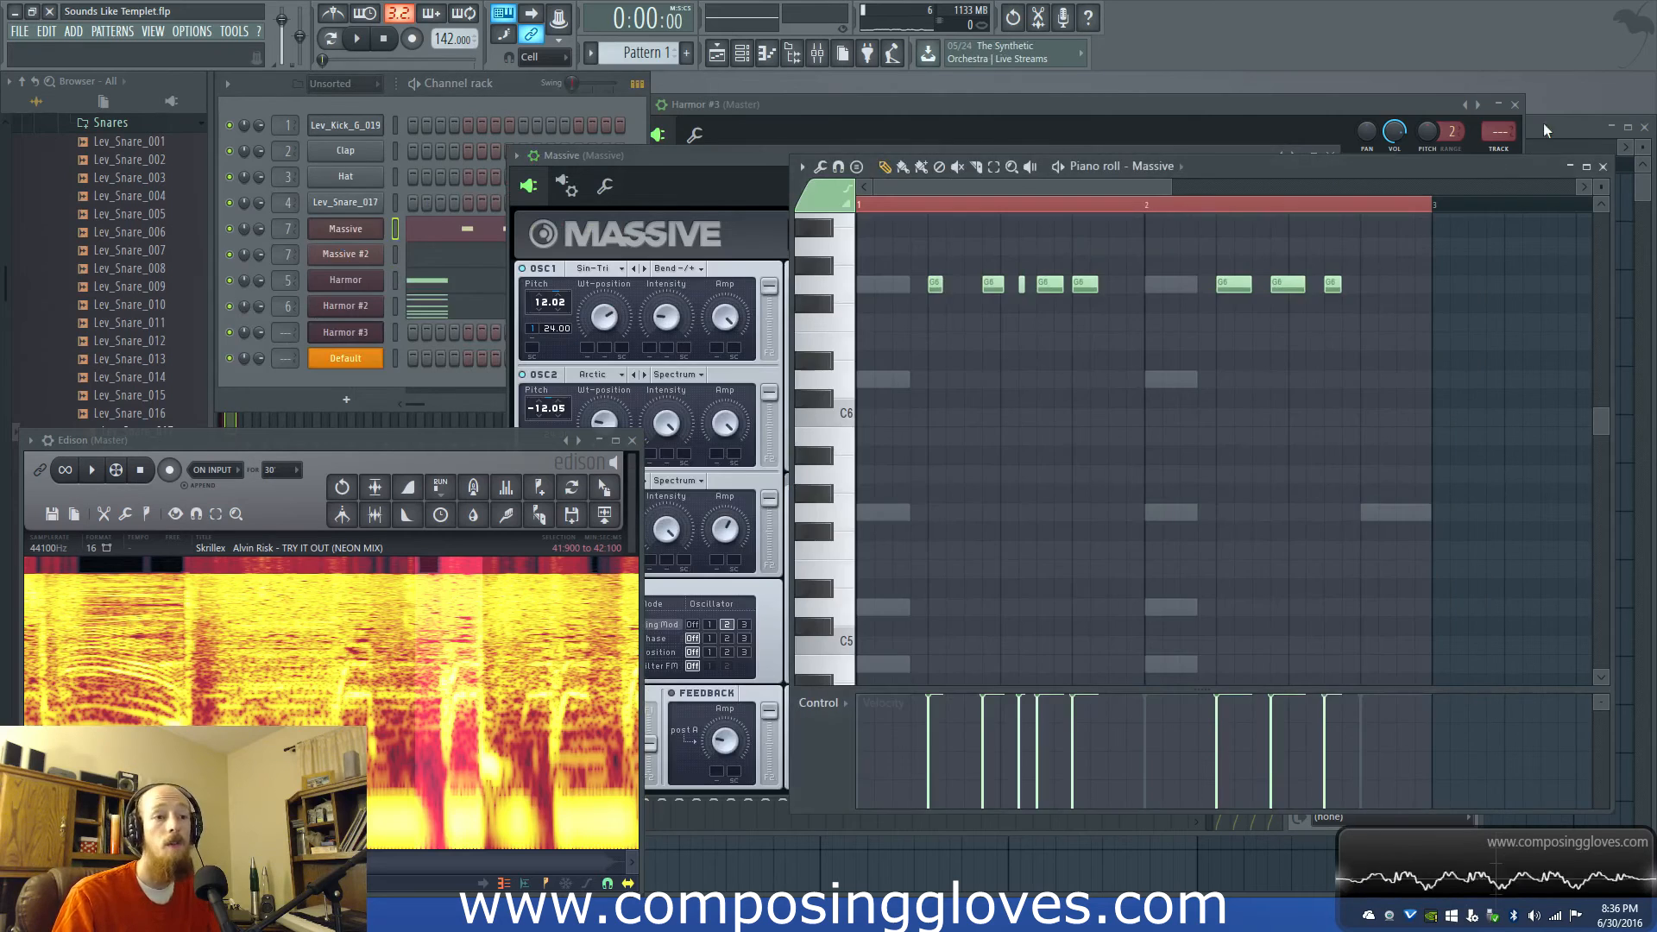
{"action": "key", "text": "F5"}
{"action": "left_click", "coordinate": [515, 164]}
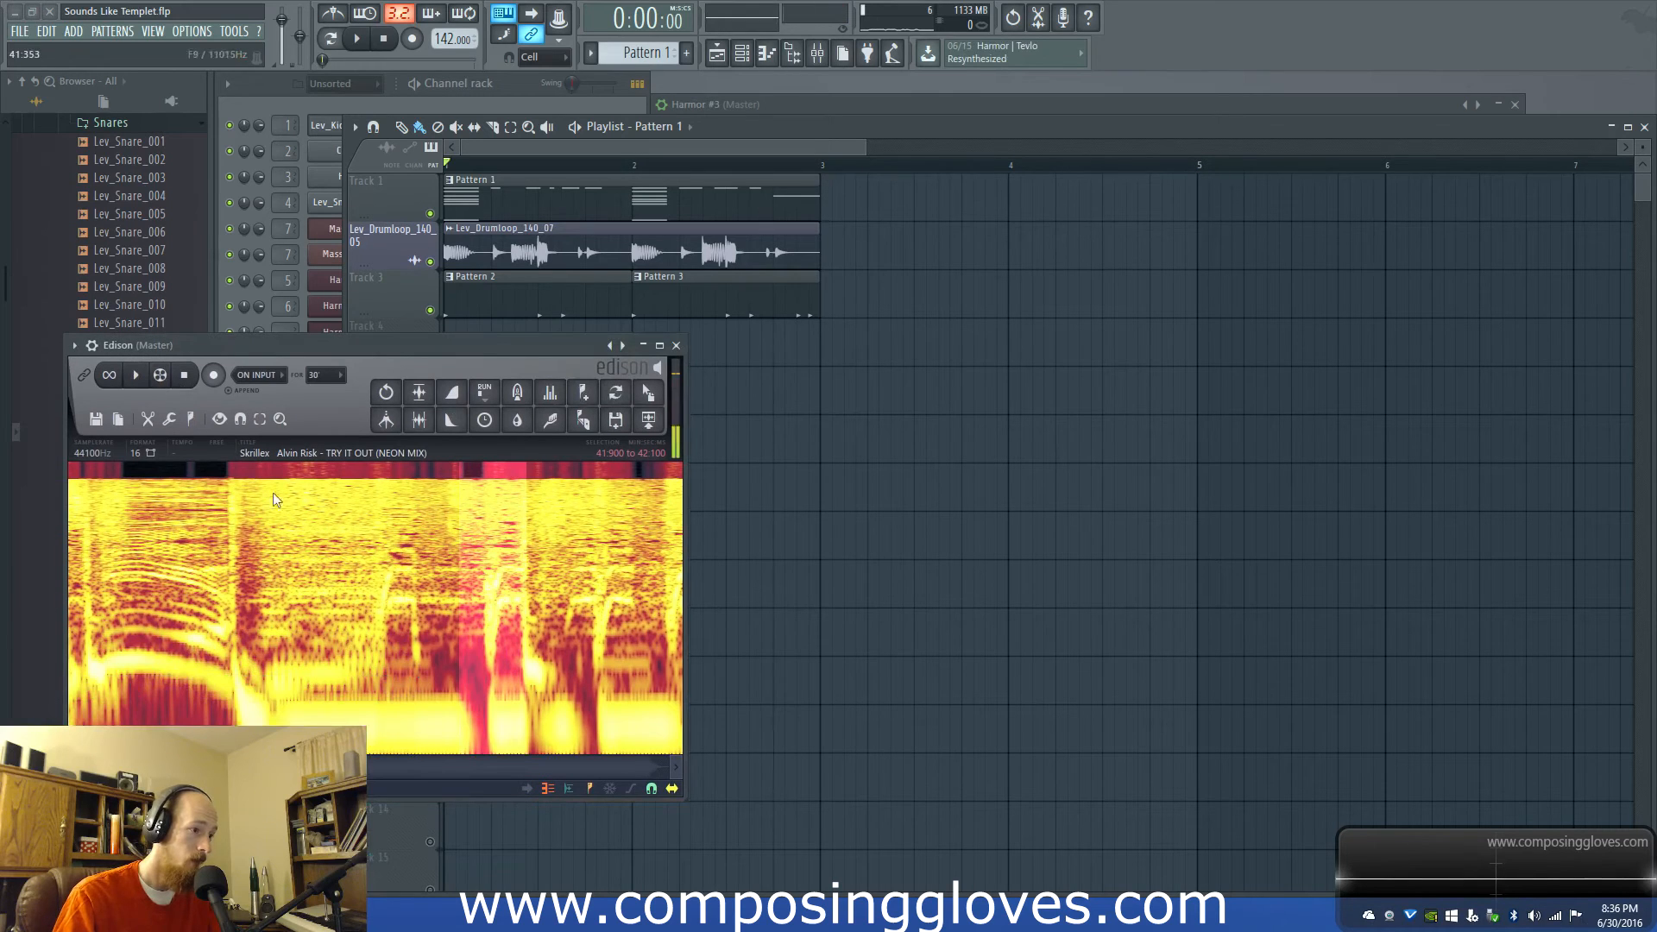
{"action": "left_click_drag", "start_coordinate": [237, 493], "coordinate": [223, 488]}
{"action": "scroll", "coordinate": [379, 605], "scroll_direction": "down", "scroll_amount": 2}
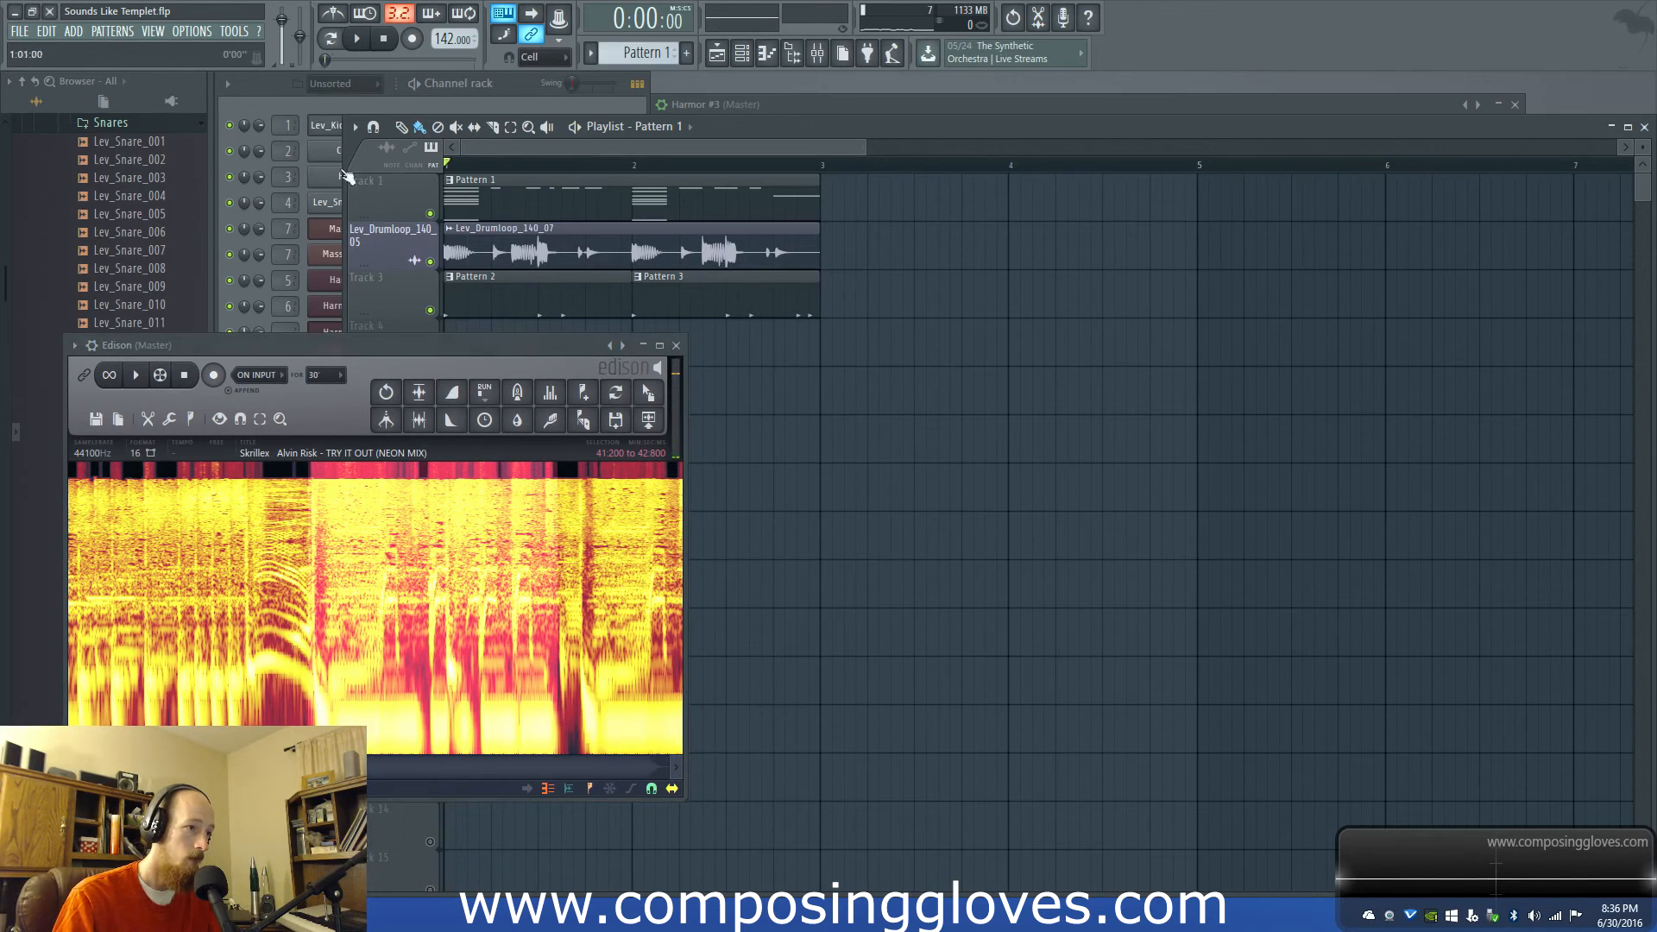
{"action": "key", "text": "space"}
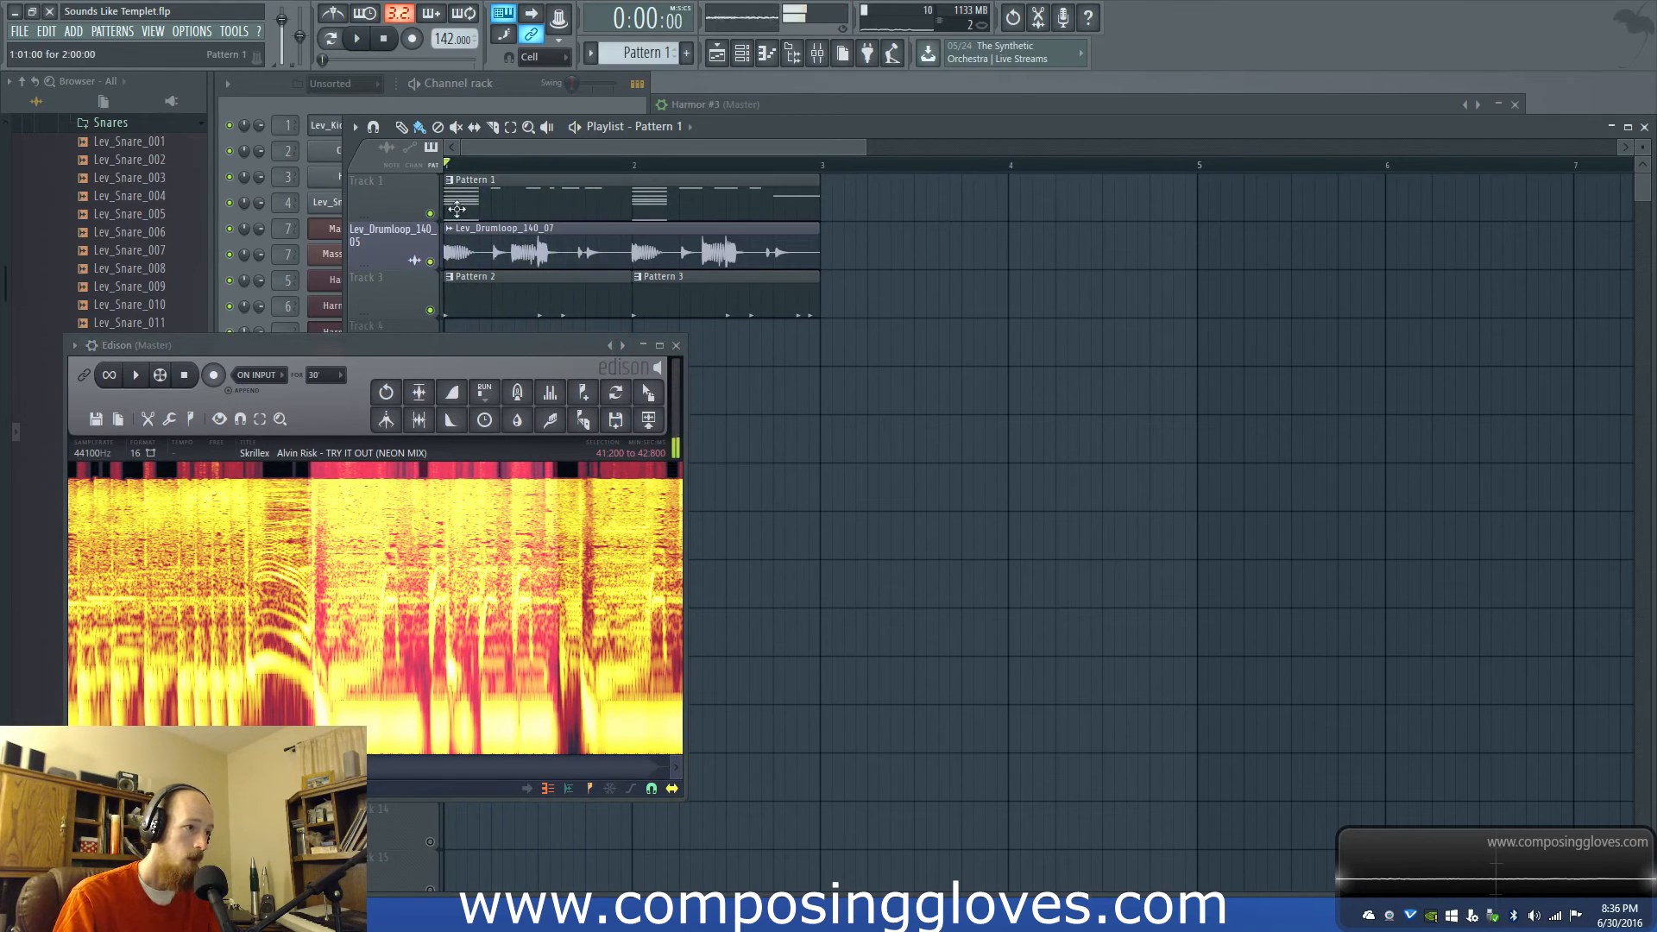
- Transpose all of the Massive channel's piano roll notes down one octave and audition the result
{"action": "left_click", "coordinate": [286, 105]}
{"action": "left_click", "coordinate": [453, 227]}
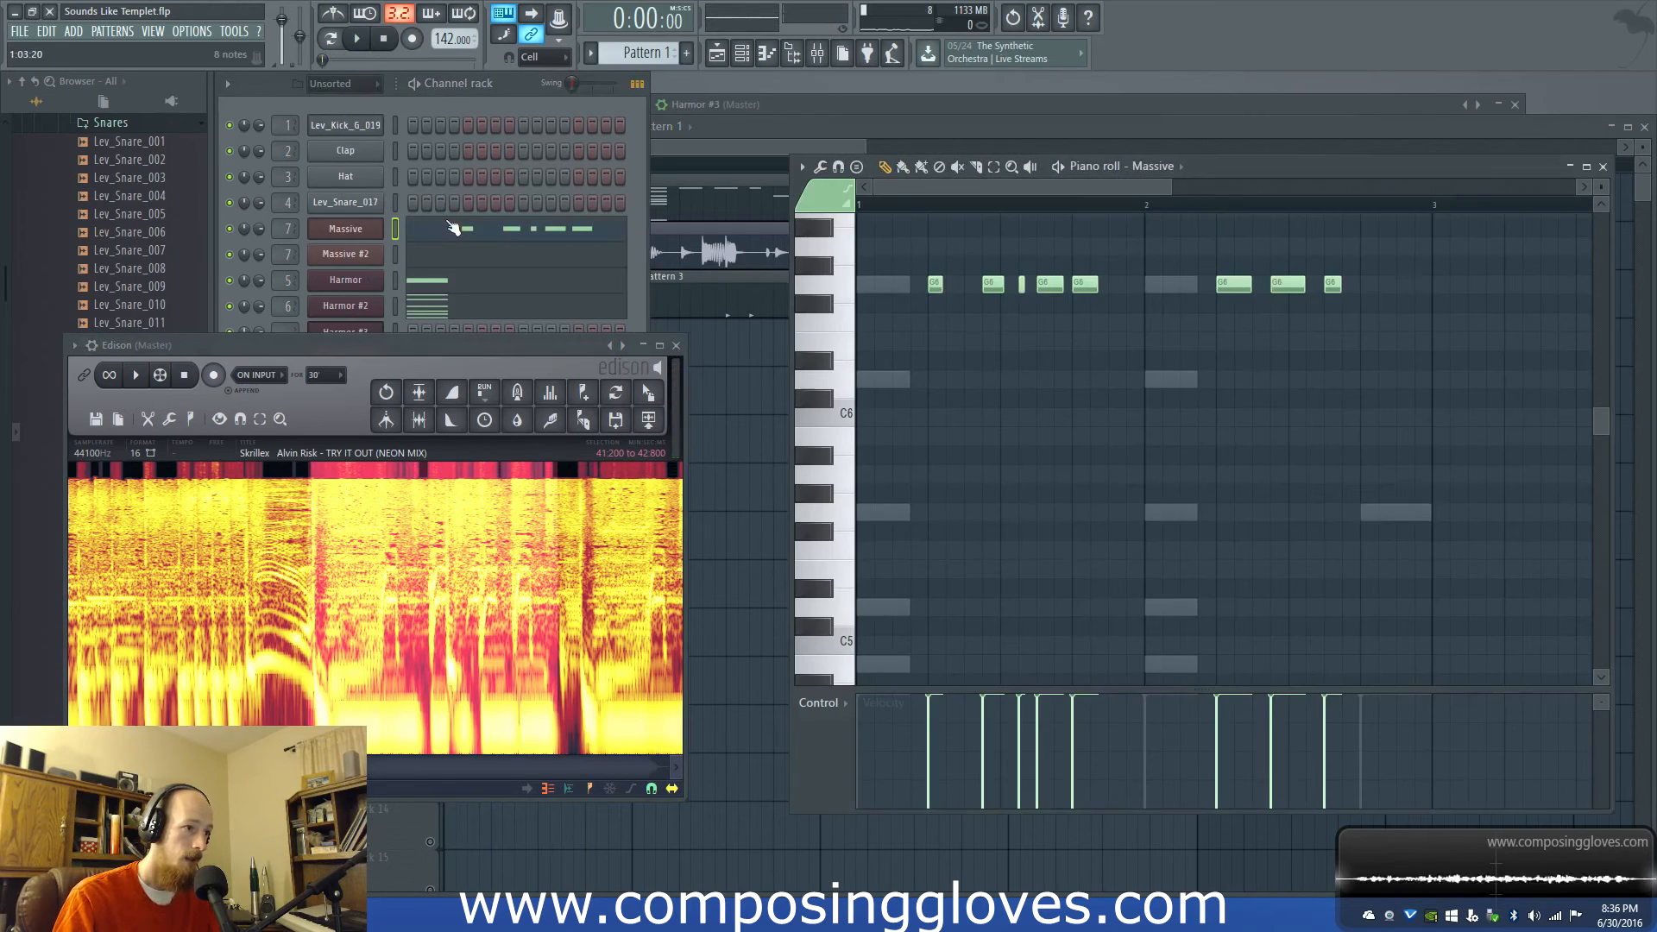
{"action": "key", "text": "ctrl+a"}
{"action": "left_click_drag", "start_coordinate": [930, 286], "coordinate": [921, 513]}
{"action": "key", "text": "space"}
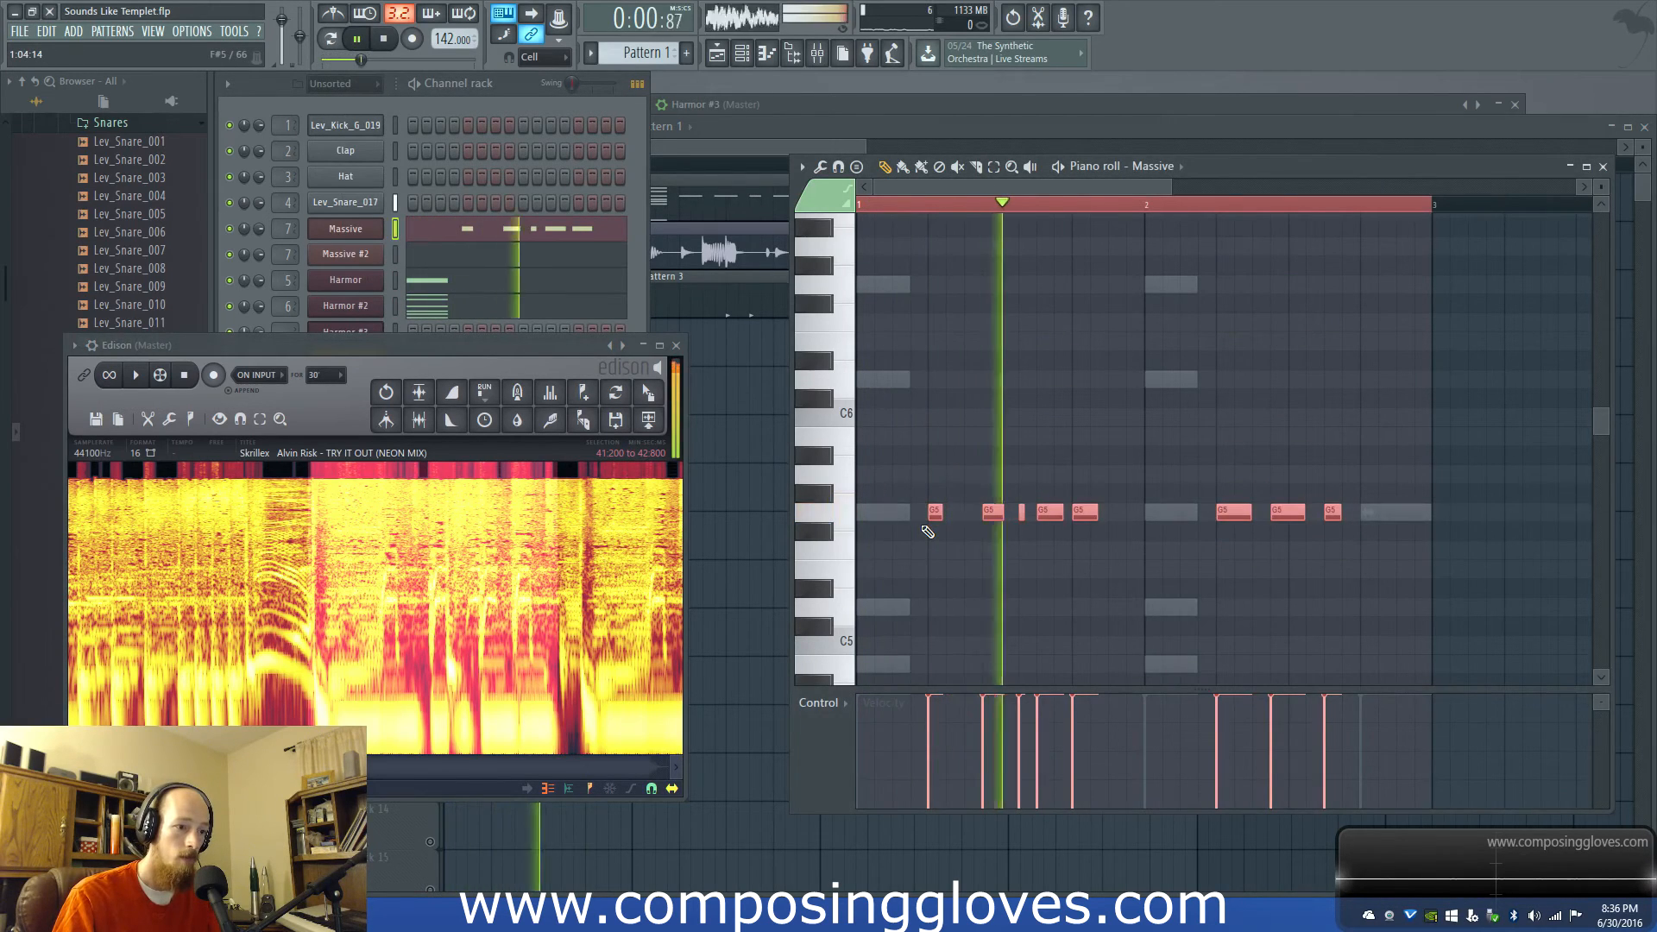
{"action": "key", "text": "space"}
- Bring Massive back up and step oscillator 3's wavetables past Squ-Sw I, Esca I and Esca II to M-plex during playback
{"action": "left_click", "coordinate": [338, 235]}
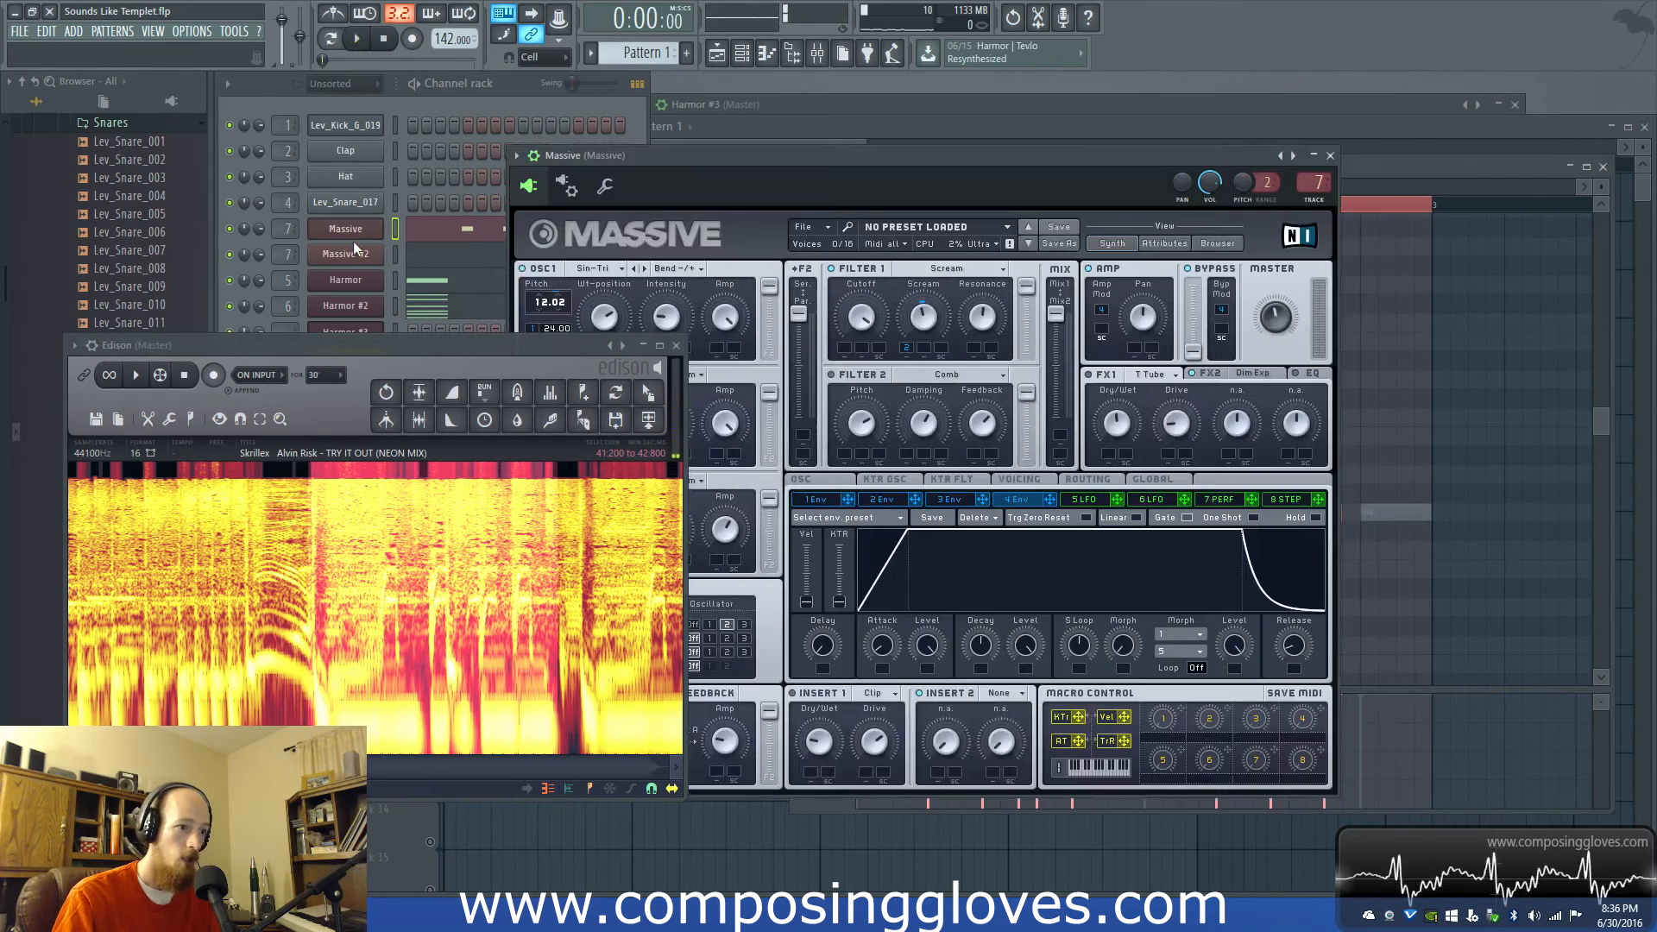
{"action": "left_click_drag", "start_coordinate": [836, 174], "coordinate": [1088, 147]}
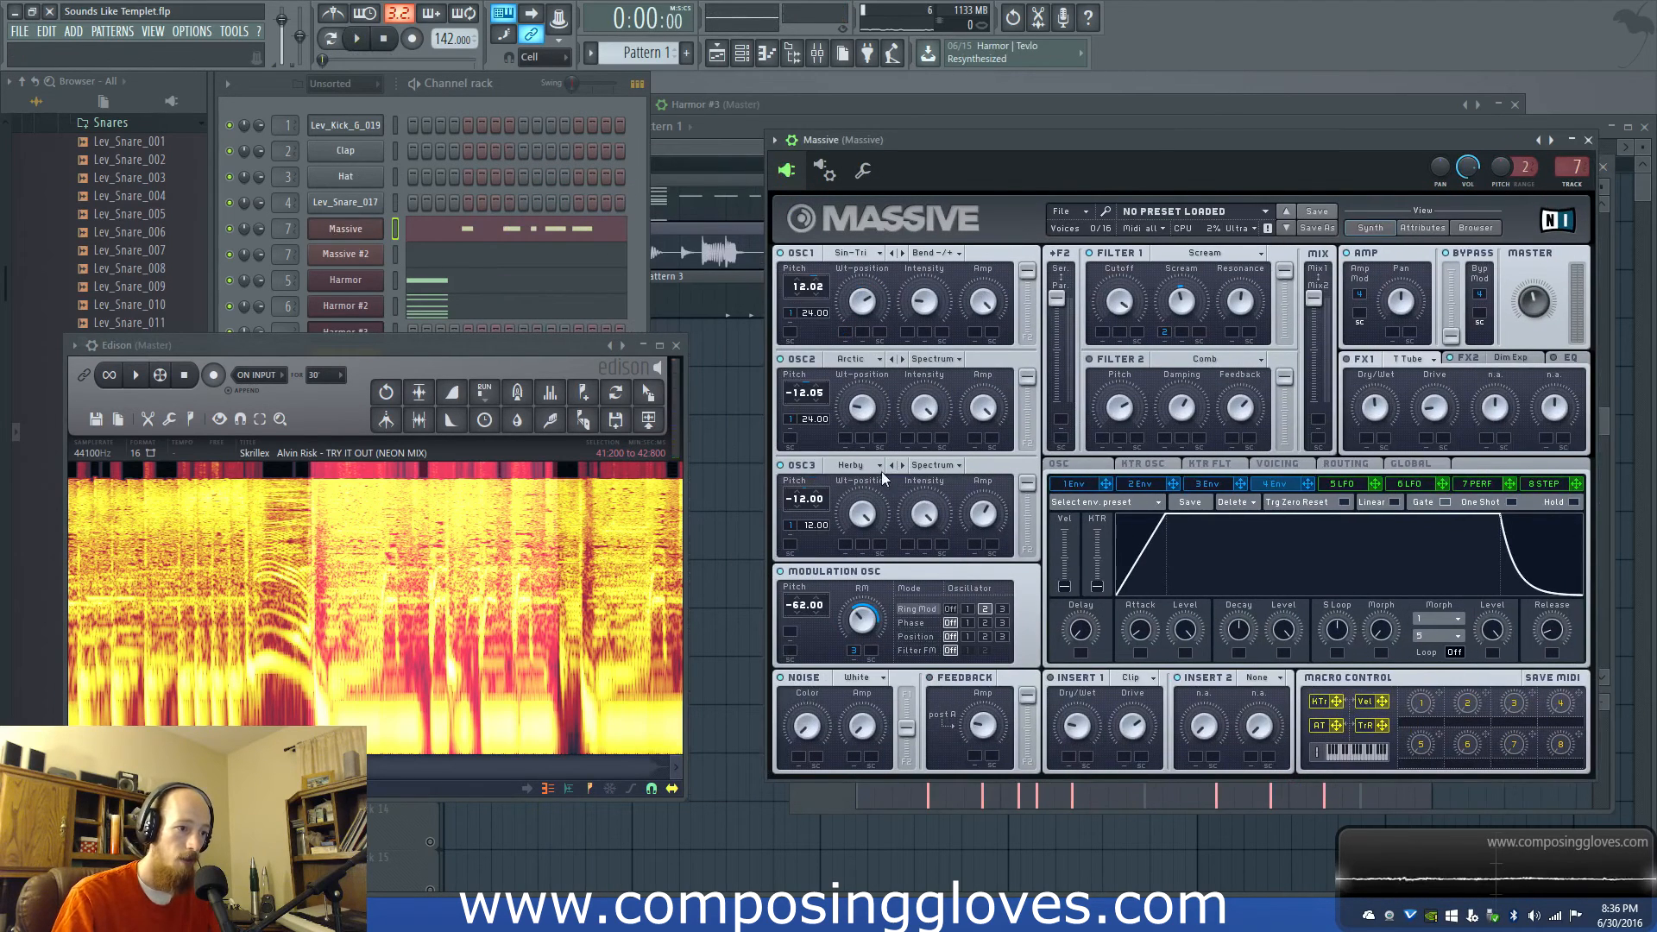
{"action": "left_click", "coordinate": [902, 467]}
{"action": "key", "text": "space"}
{"action": "left_click", "coordinate": [903, 469]}
{"action": "left_click", "coordinate": [903, 469]}
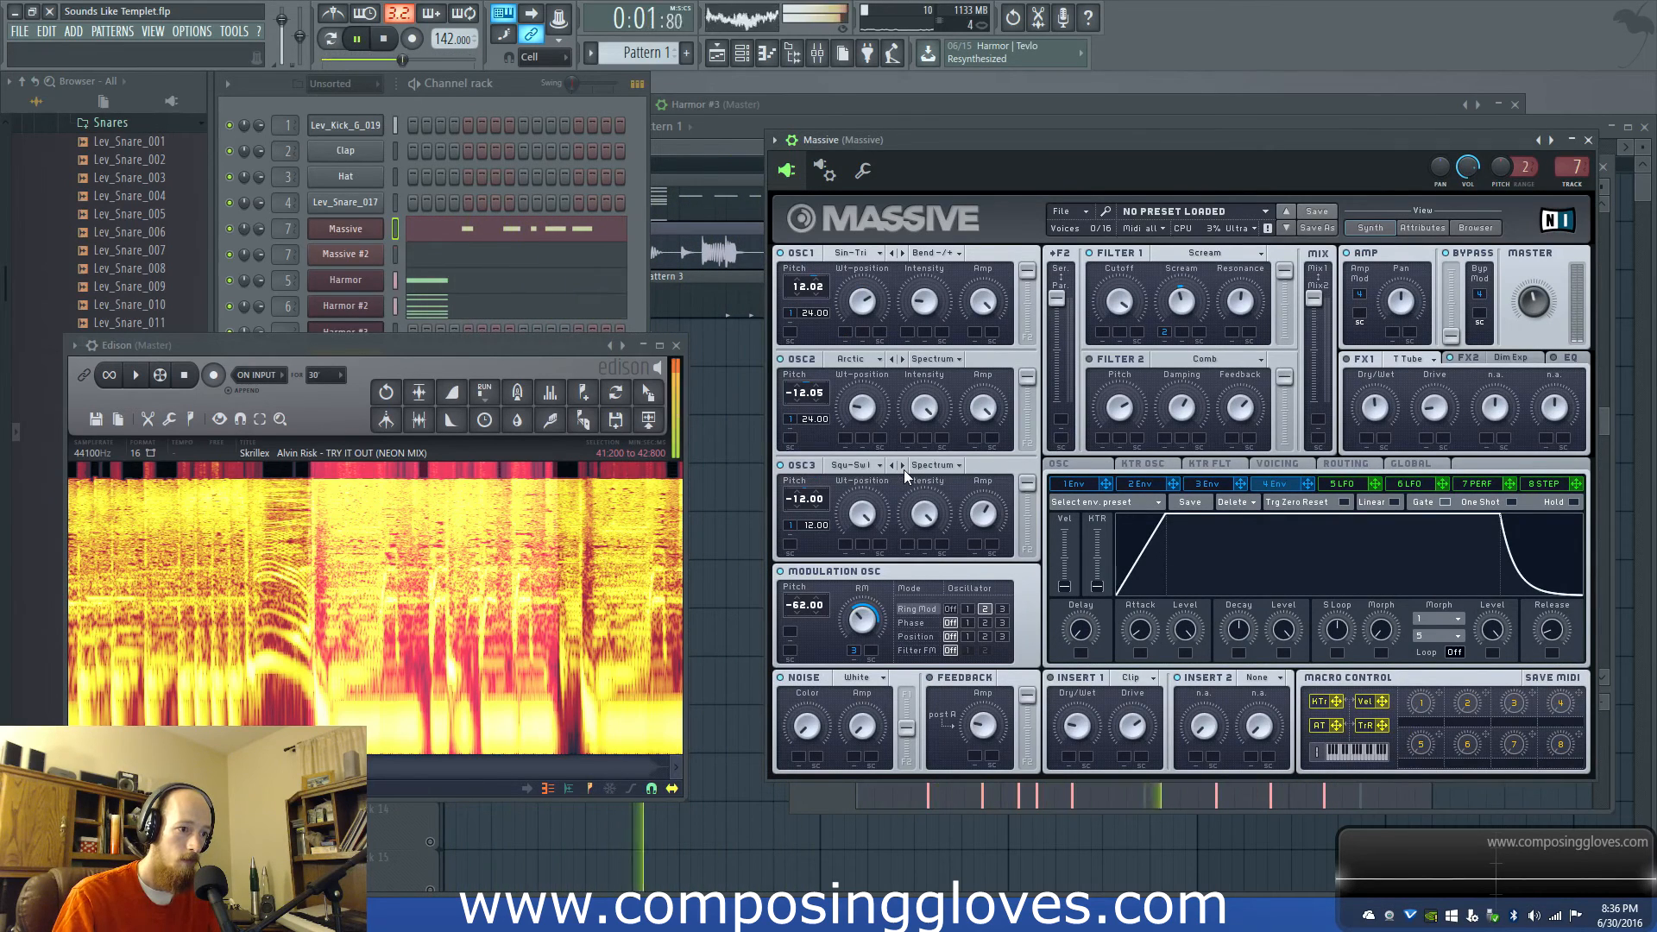
{"action": "left_click", "coordinate": [903, 469]}
{"action": "left_click", "coordinate": [904, 474]}
{"action": "left_click", "coordinate": [903, 471]}
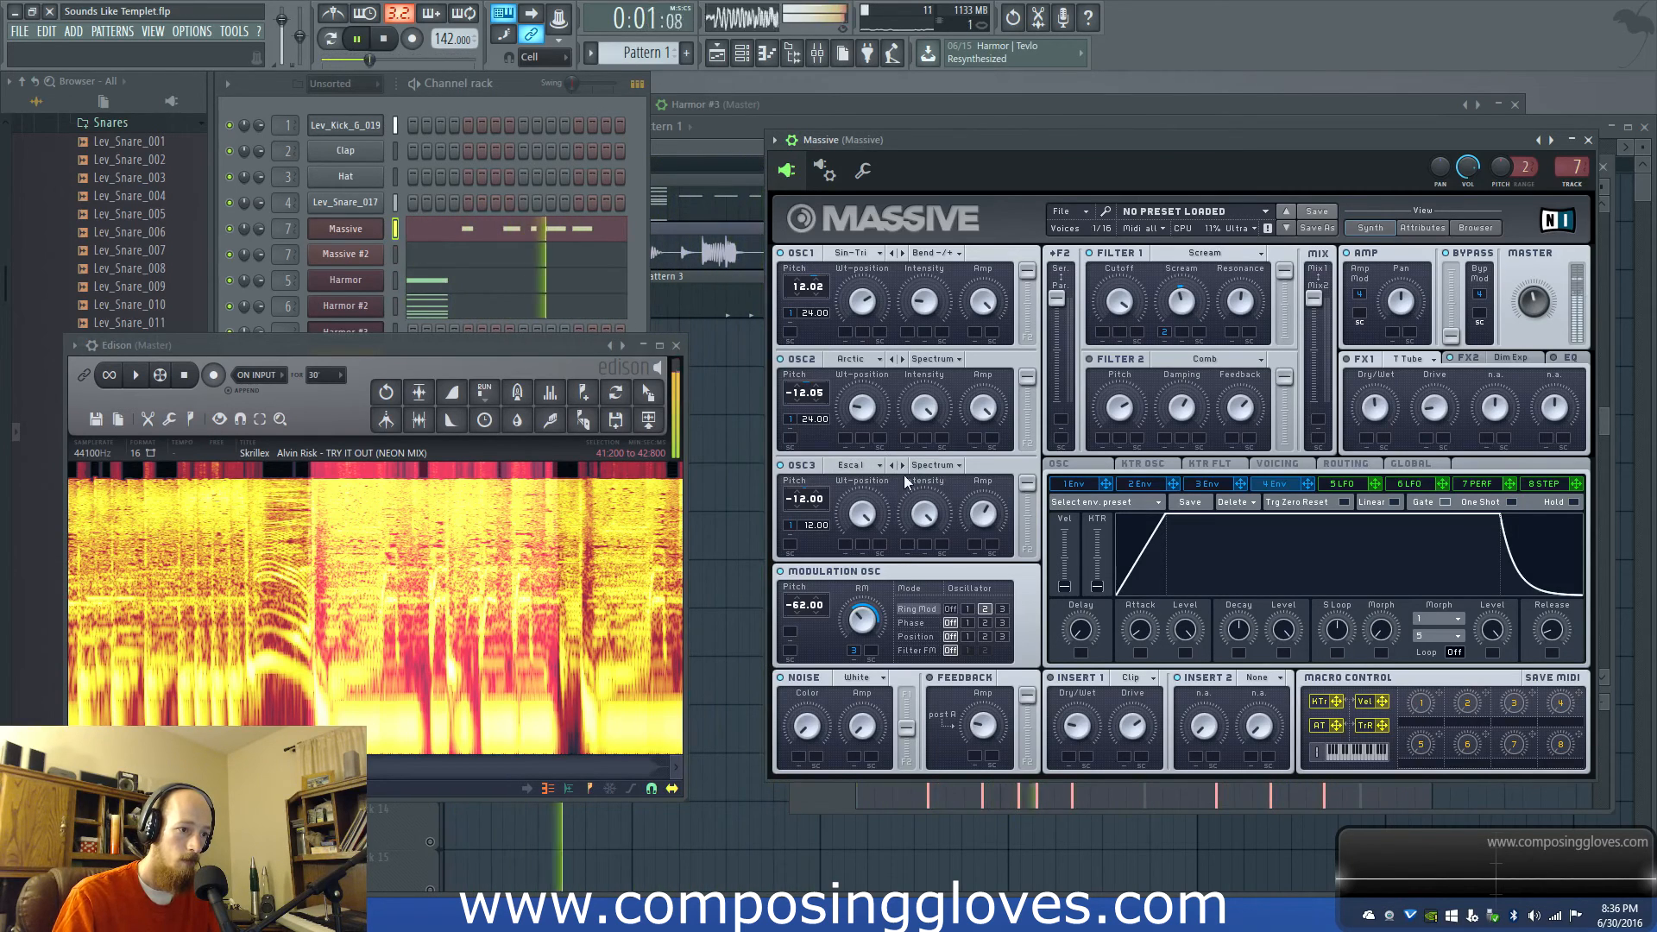
{"action": "left_click", "coordinate": [902, 466]}
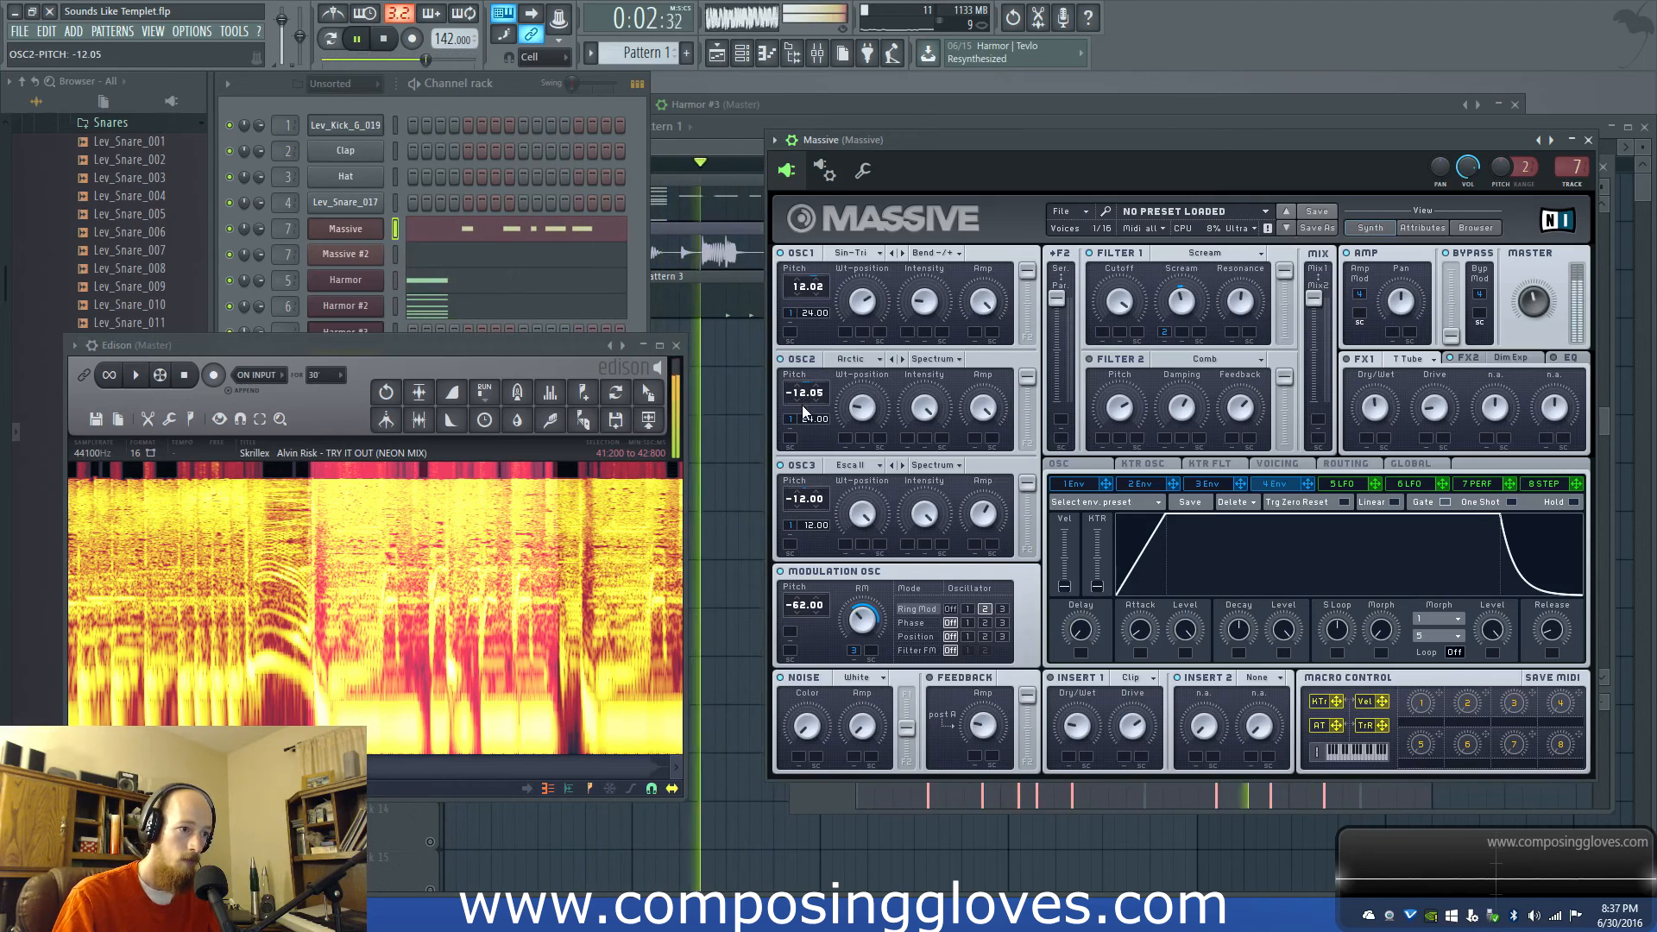
{"action": "left_click", "coordinate": [903, 465]}
{"action": "key", "text": "space"}
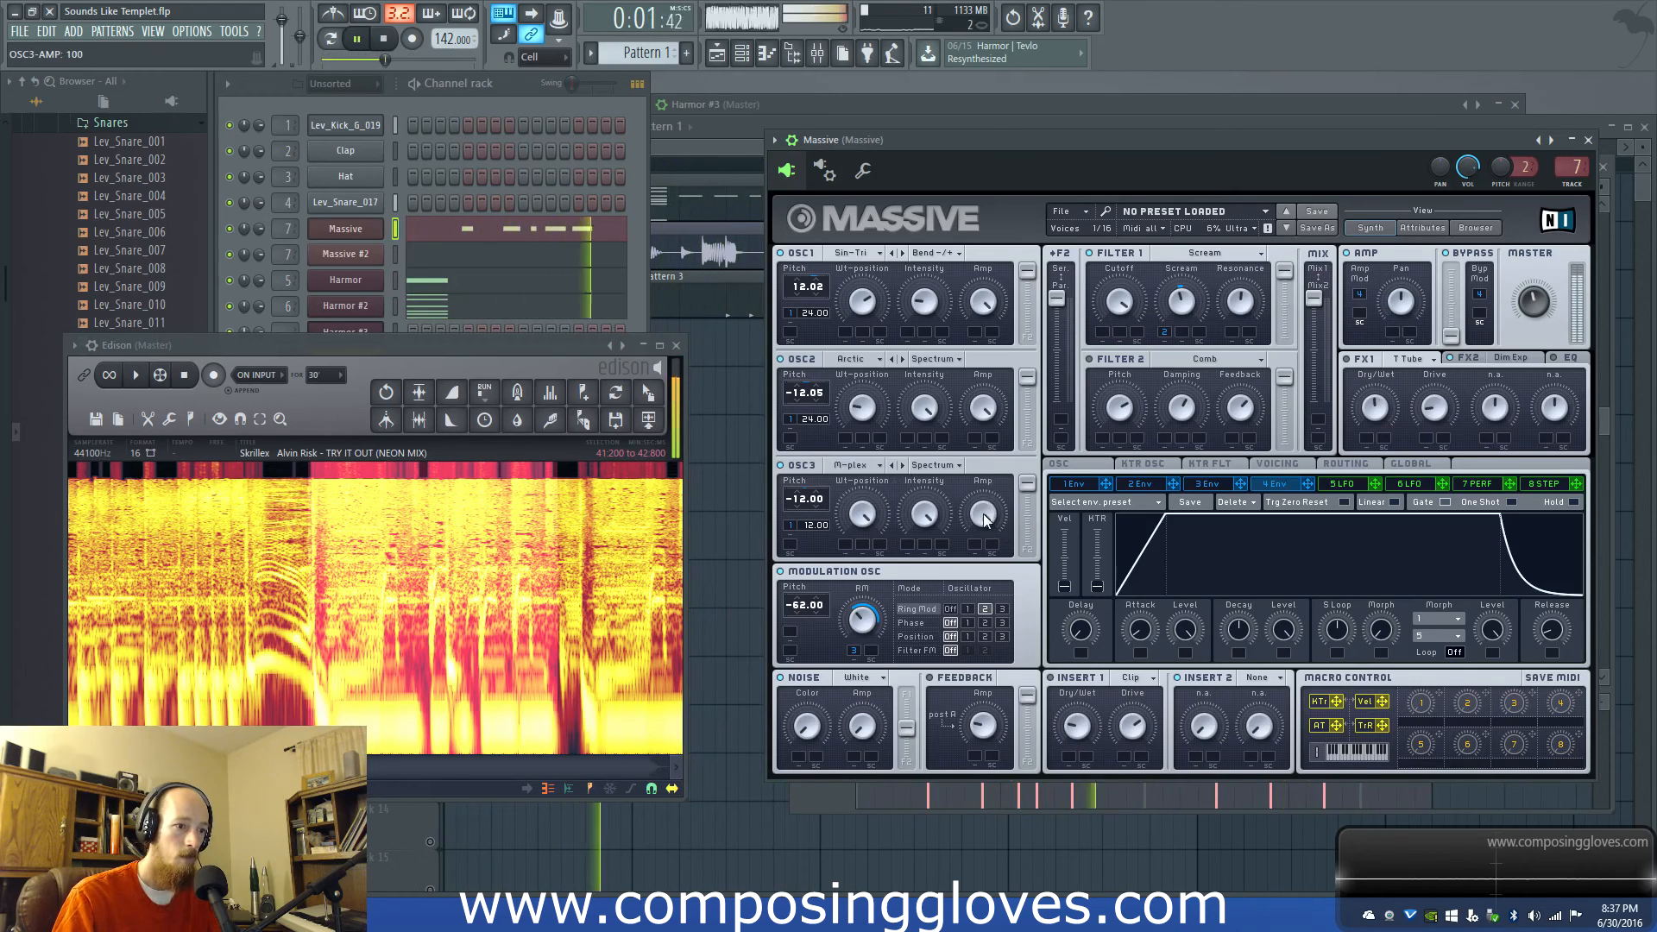
- Set oscillator 3's amp to 59, return its wavetable to Esca II, stop playback and move Massive clear of the notes
{"action": "left_click_drag", "start_coordinate": [986, 520], "coordinate": [980, 523]}
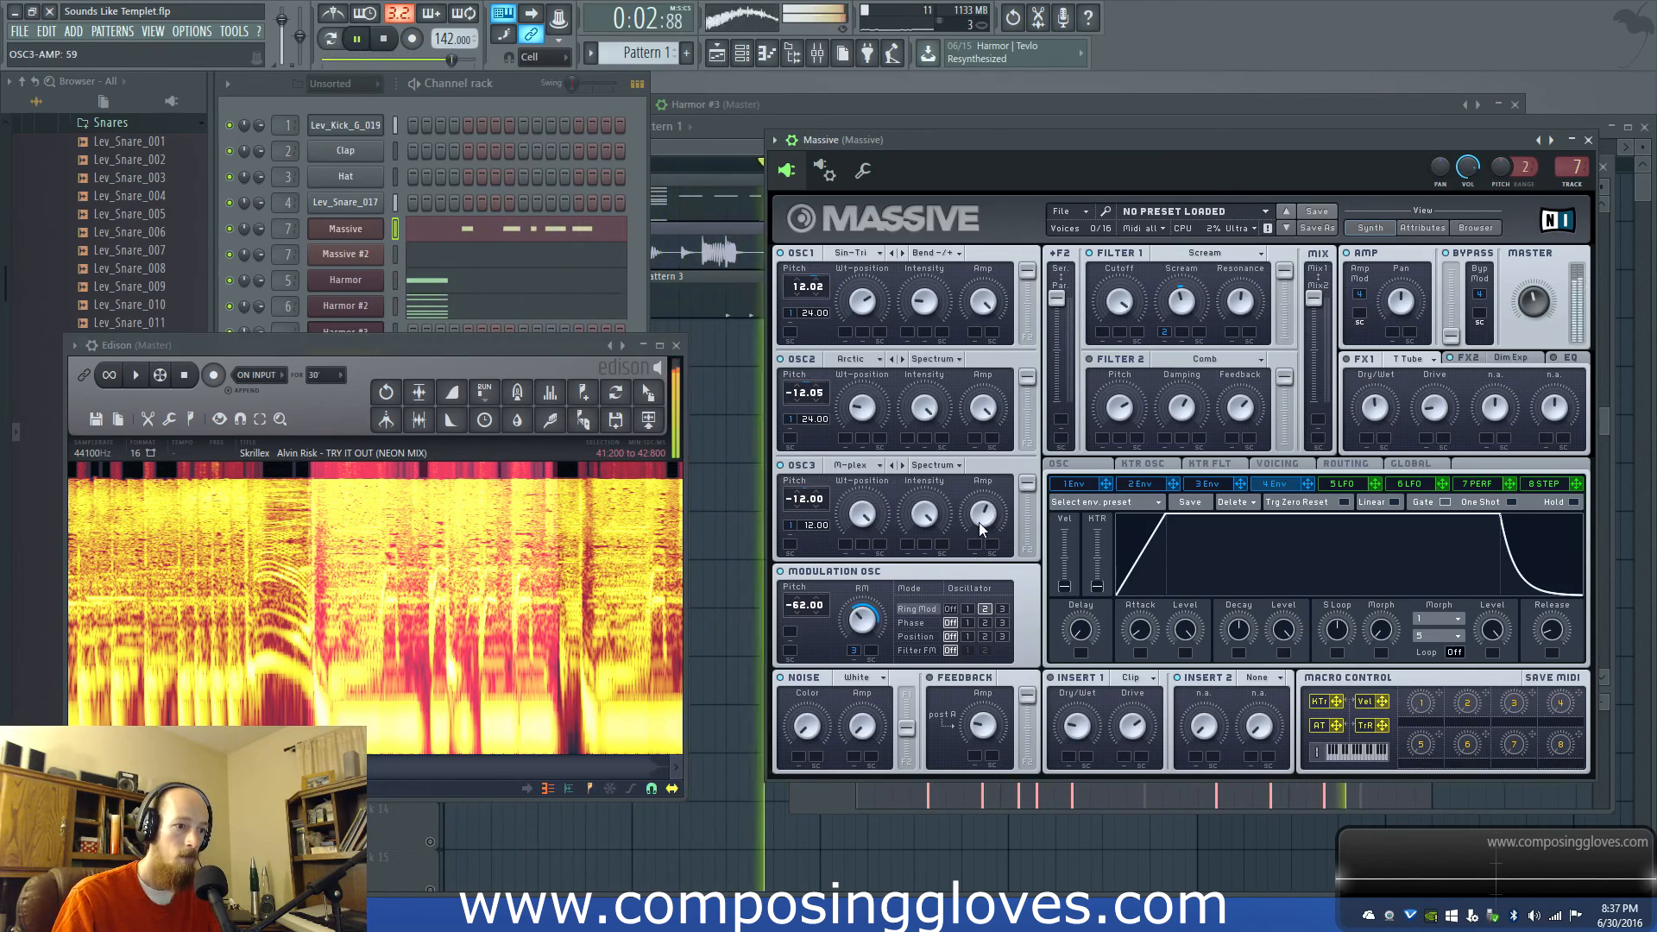
{"action": "left_click", "coordinate": [902, 466]}
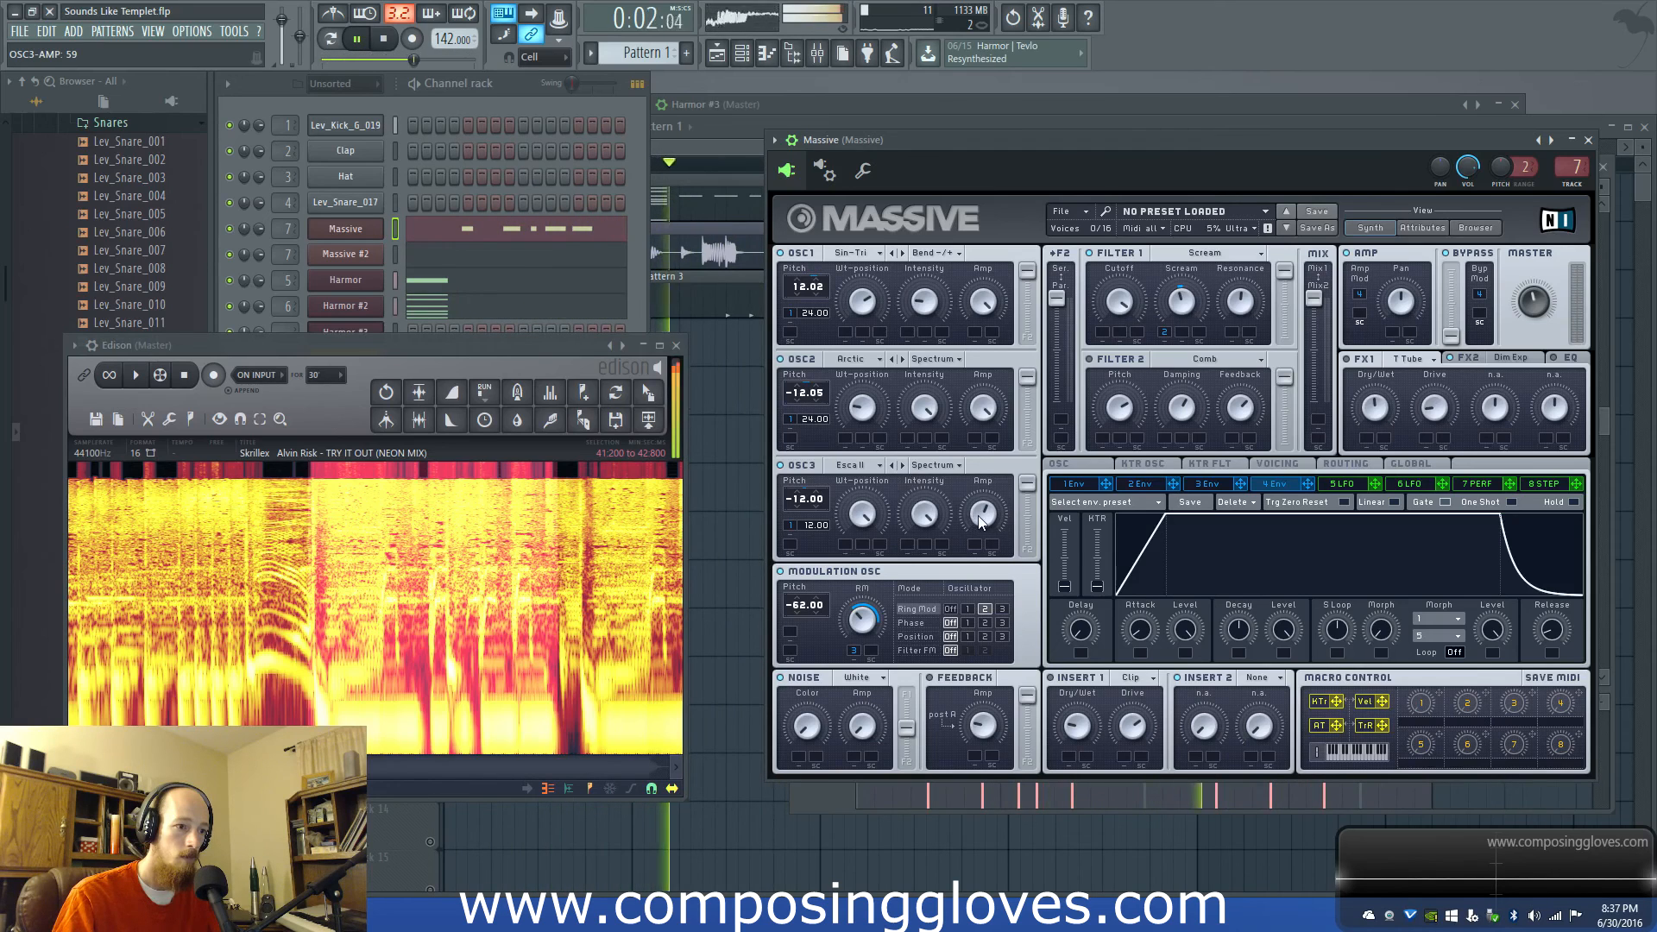
{"action": "key", "text": "space"}
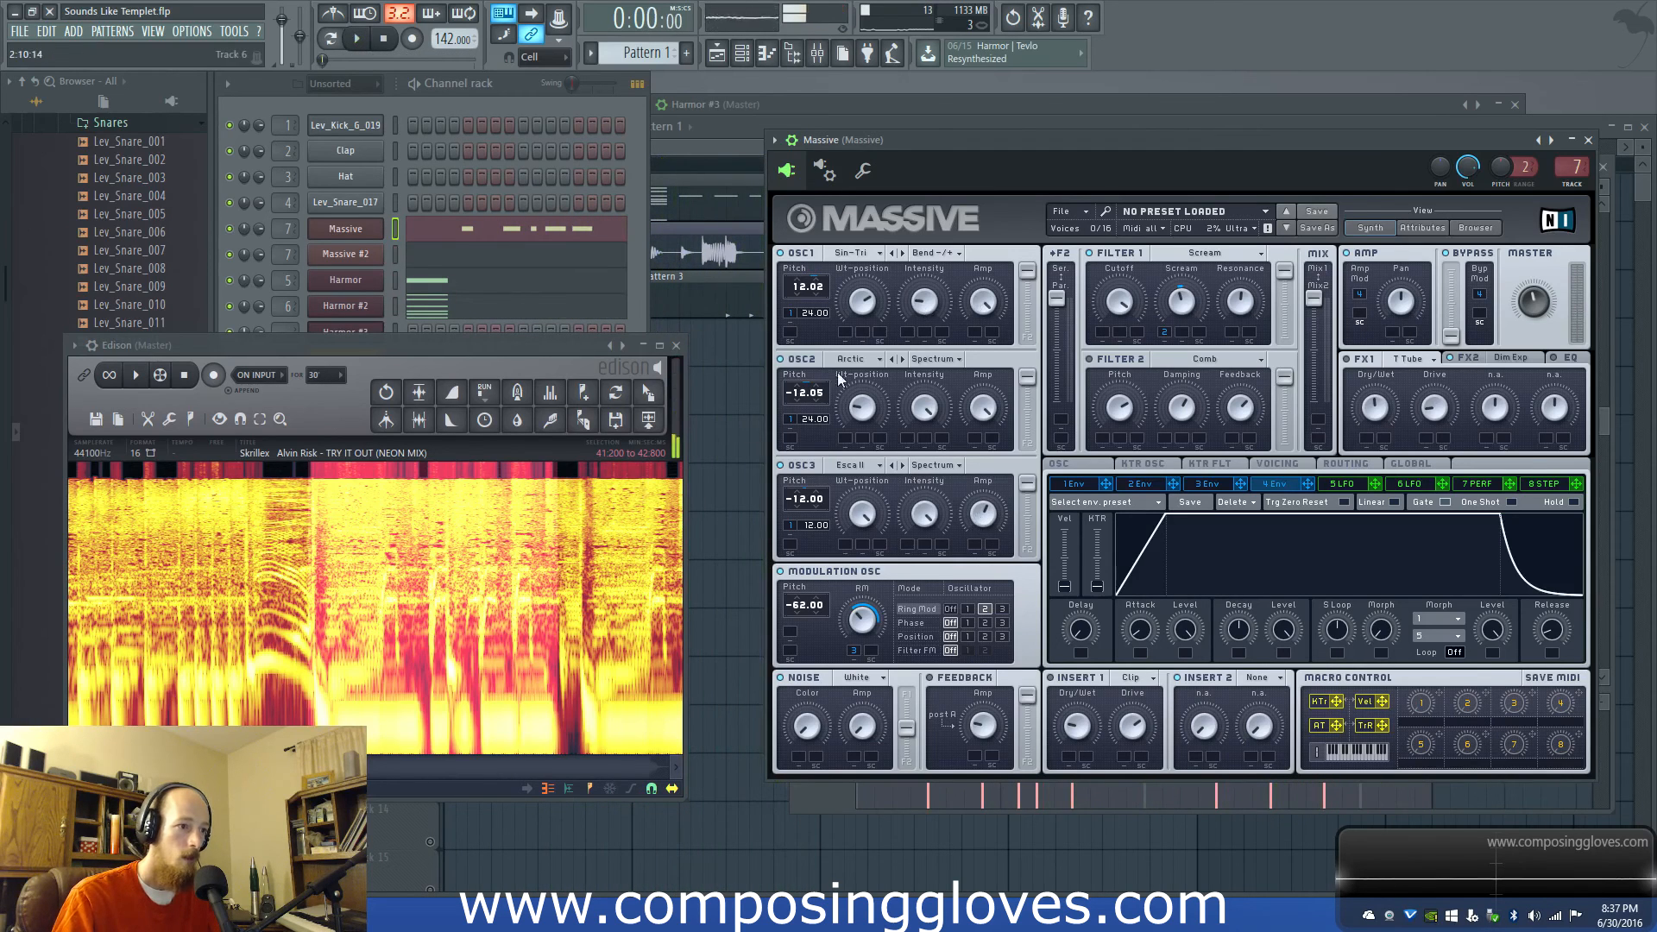
{"action": "left_click_drag", "start_coordinate": [1109, 143], "coordinate": [800, 111]}
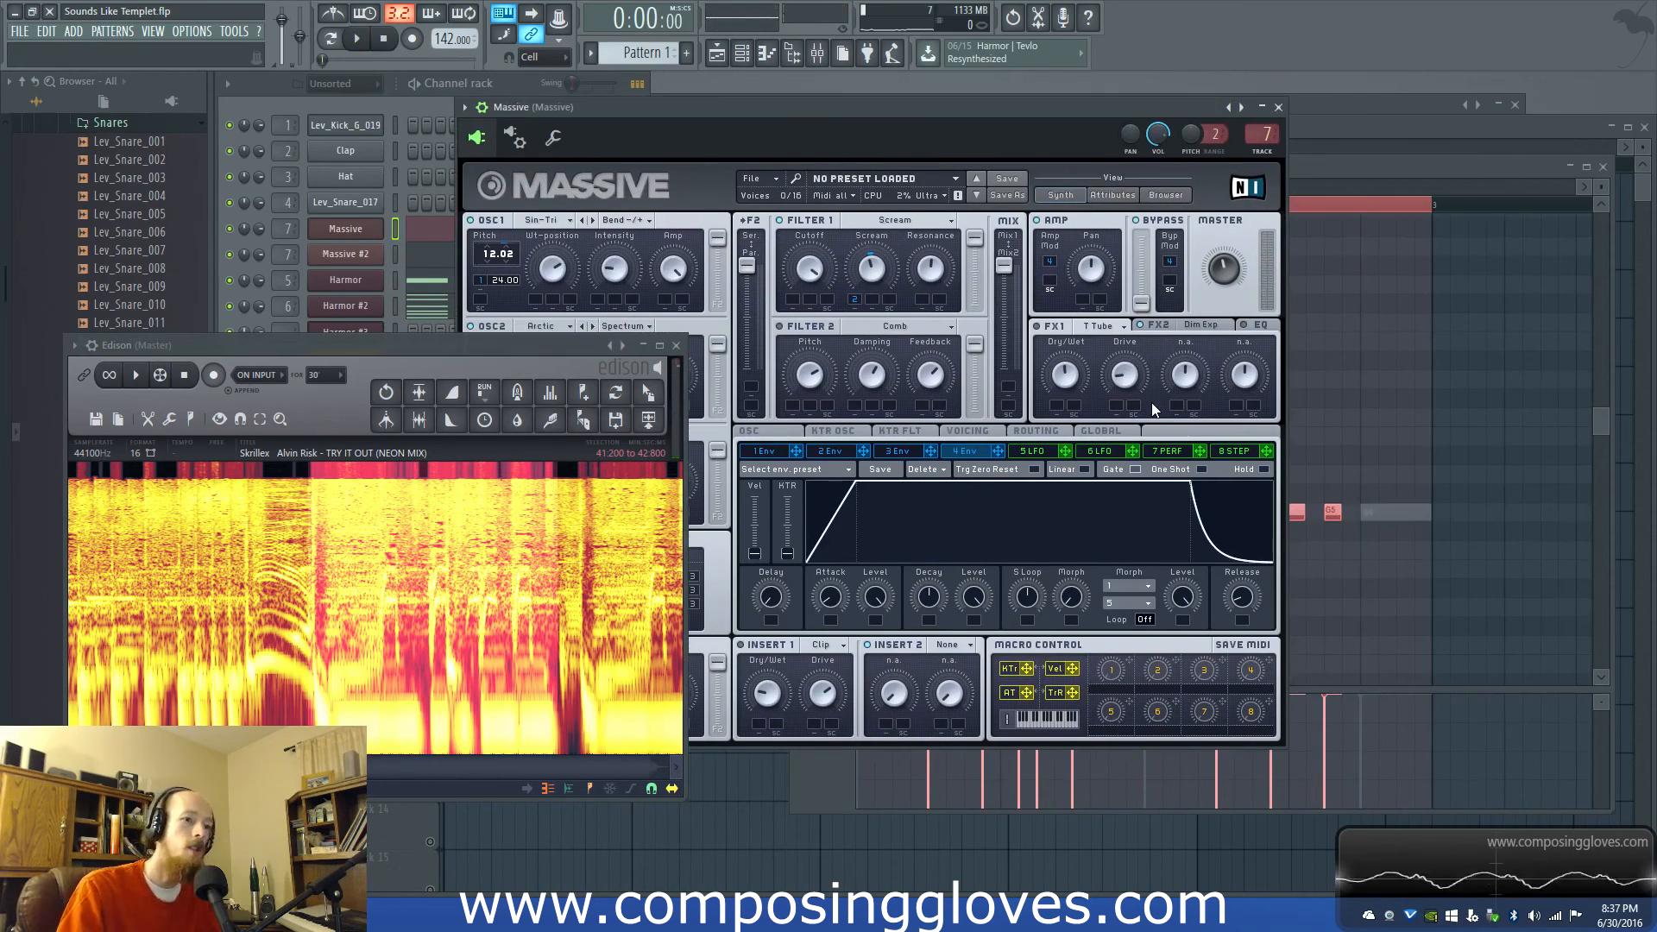